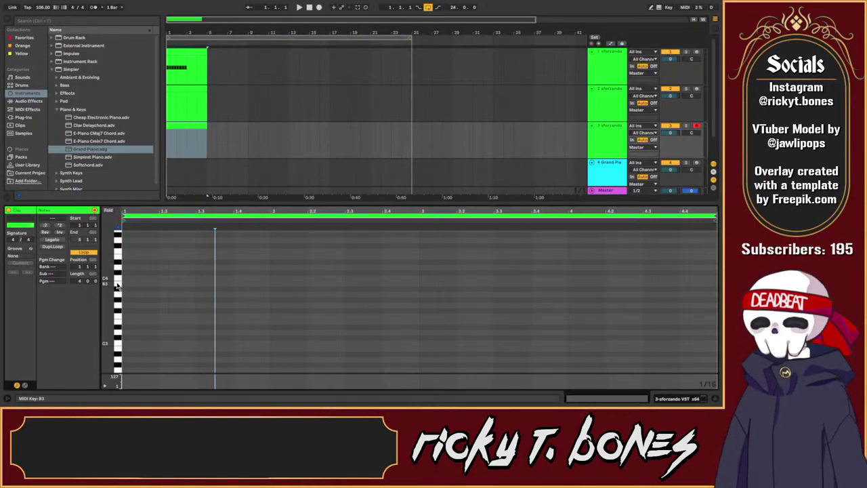
Step: Build a chord of D3, F3 and A3 at the start of the third track's clip and lengthen it to one beat
click(124, 285)
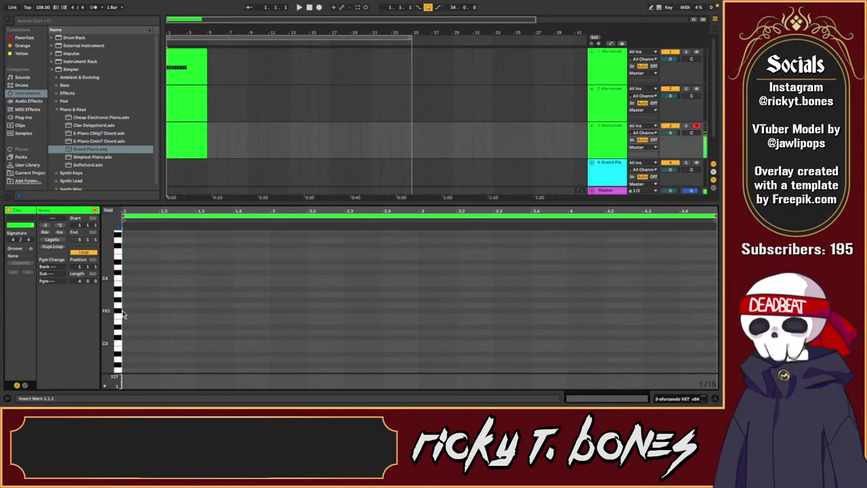
double_click(125, 334)
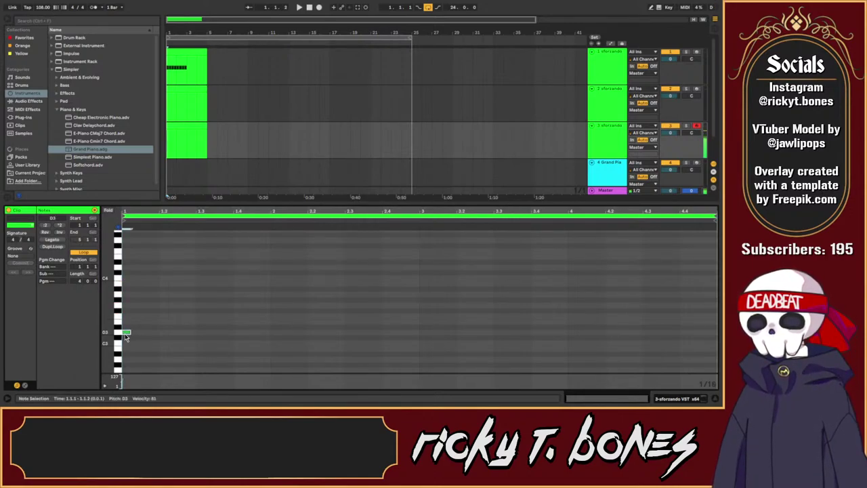
double_click(126, 307)
double_click(125, 294)
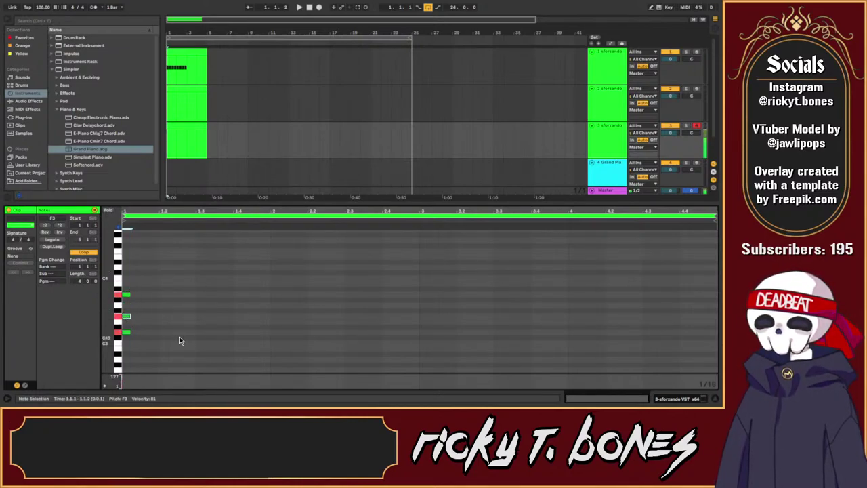
drag(144, 290, 124, 341)
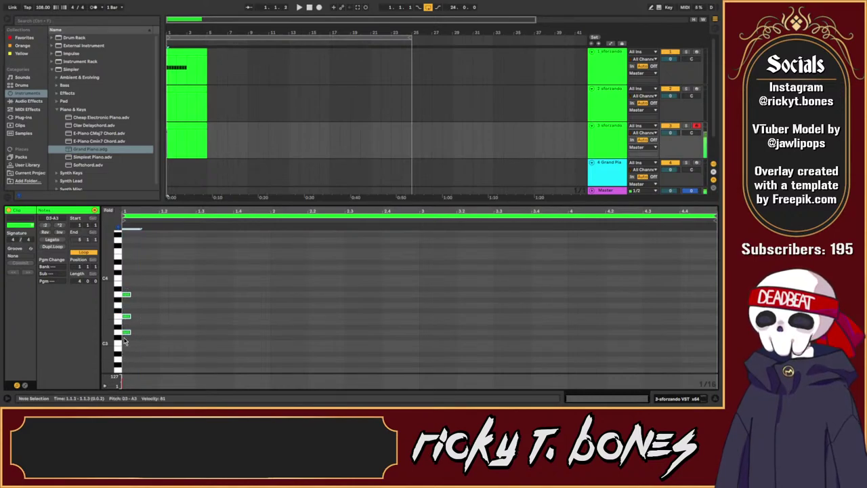
drag(127, 296, 159, 296)
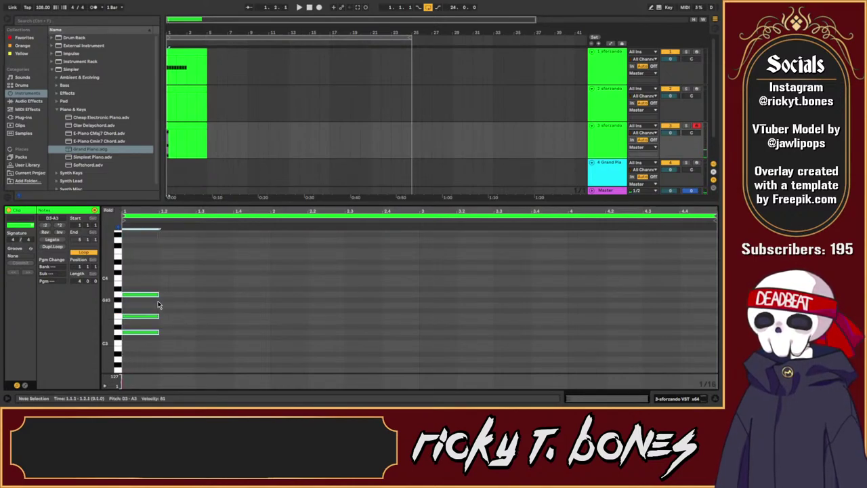
Step: Mute the first track and add a sixteenth-note chord of E3, G3 and B3 at 1.2.3, checking it by playback
click(671, 52)
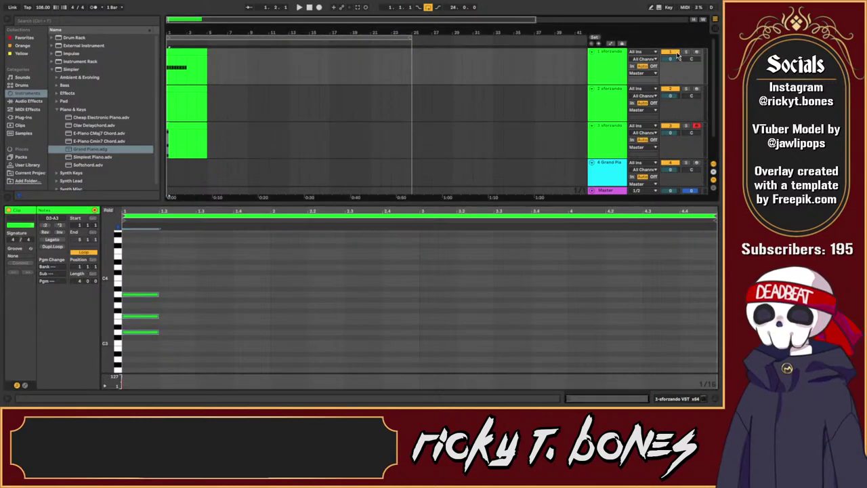
key(space)
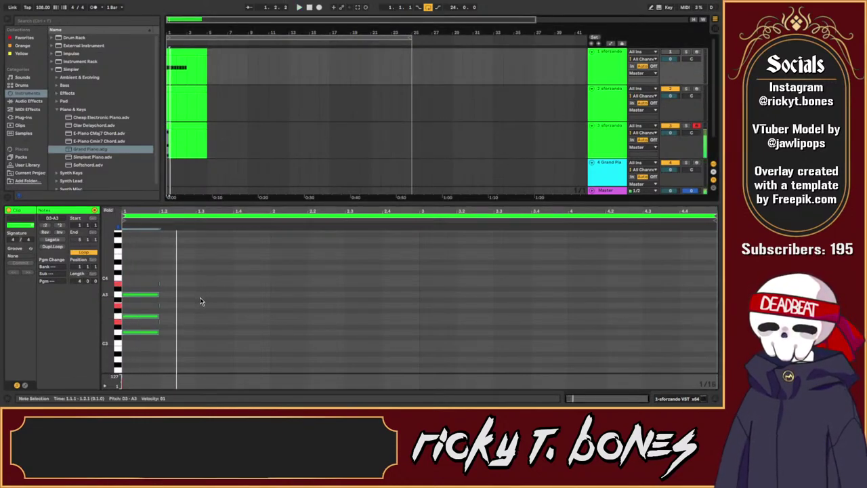
double_click(165, 323)
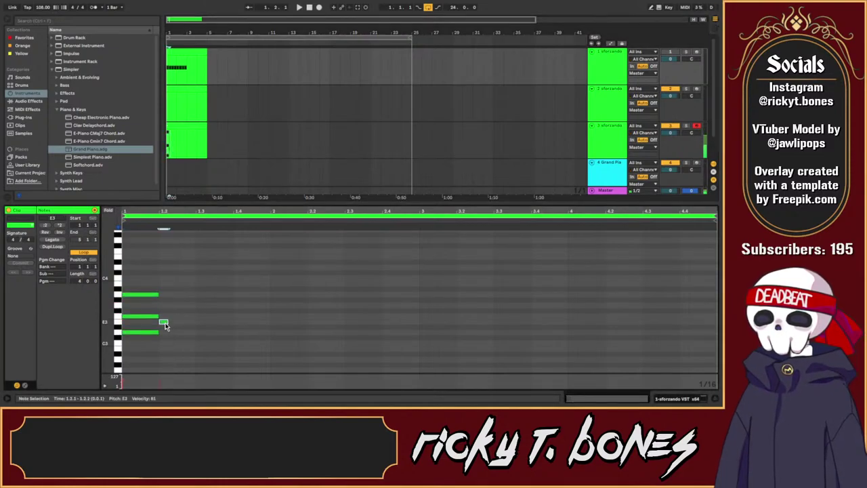
drag(166, 325, 181, 326)
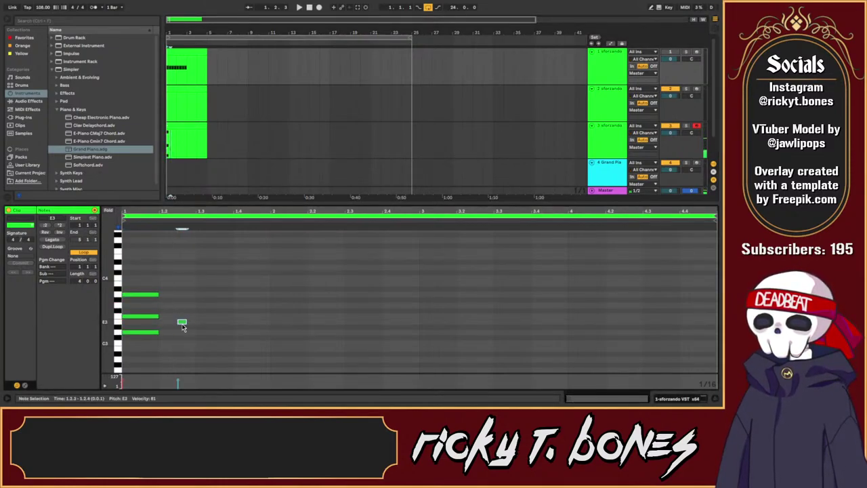
double_click(183, 307)
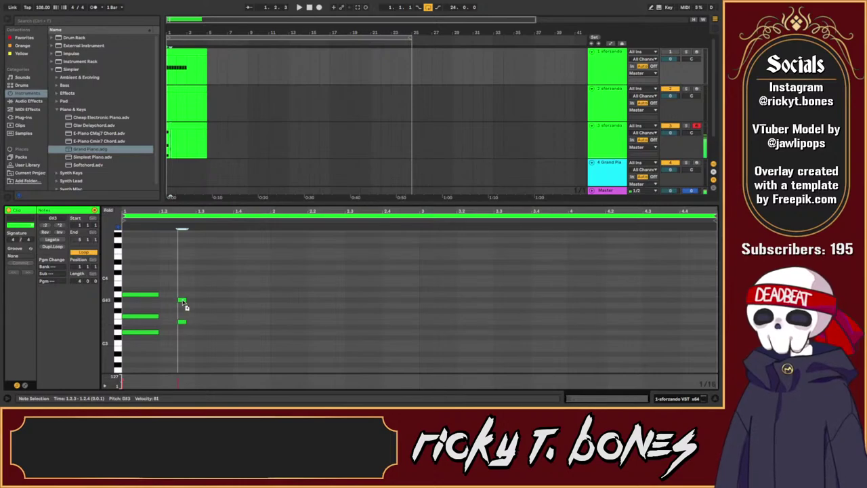
double_click(183, 296)
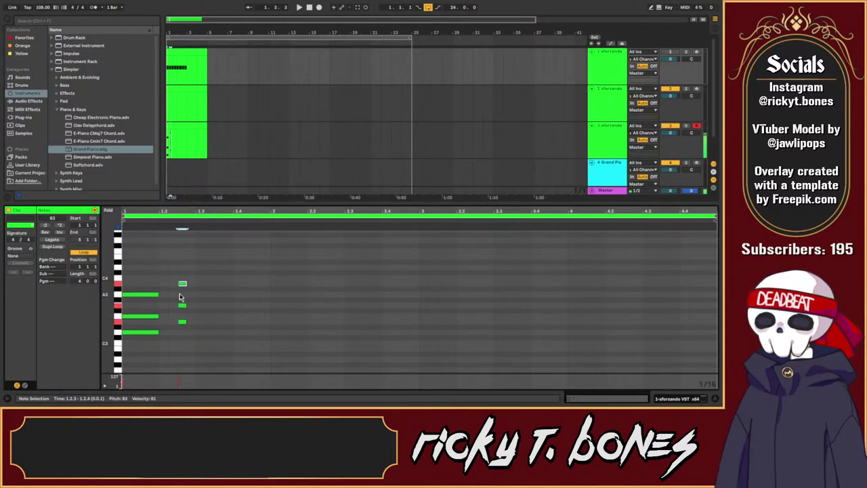
key(space)
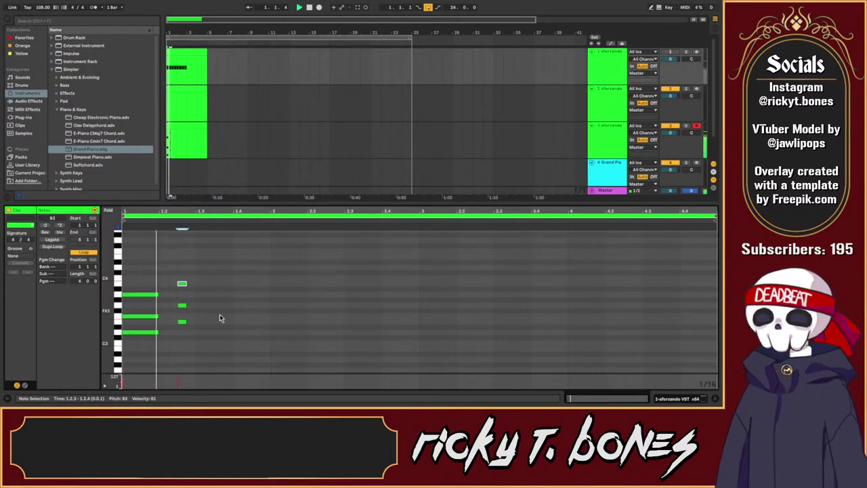
key(space)
Step: Move the E3–G3–B3 chord to 1.3.1 and place a duplicate of it at 1.3.2
drag(178, 269, 219, 291)
key(space)
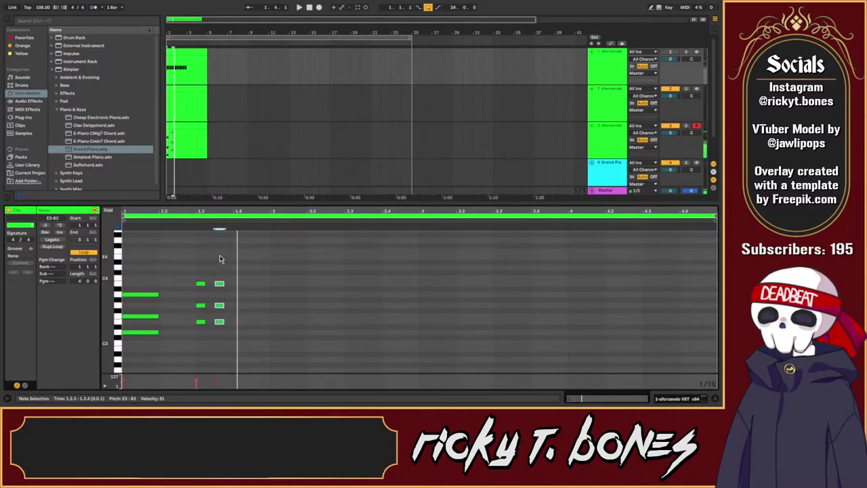
ctrl+scroll(224, 305, up, 5)
ctrl+scroll(166, 286, down, 6)
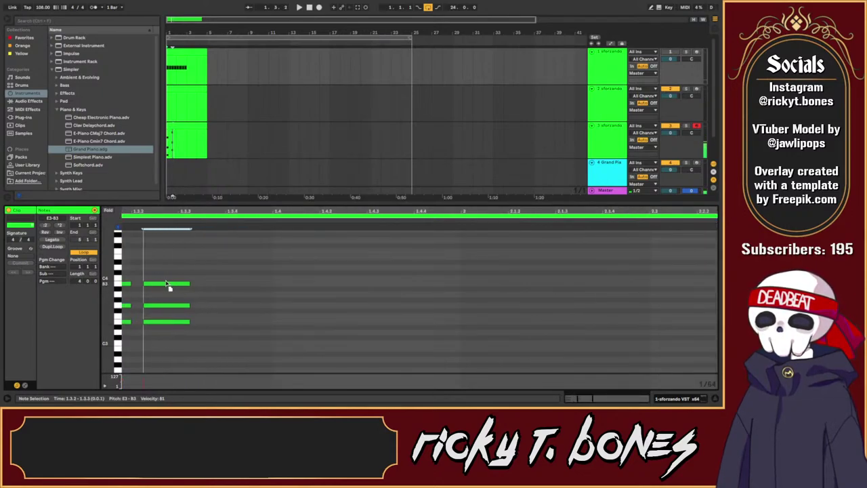
Step: Shift both E3–G3–B3 chords earlier so the pair starts at 1.2.4, and play back the rhythm
click(241, 312)
drag(178, 255, 269, 372)
ctrl+scroll(199, 287, up, 5)
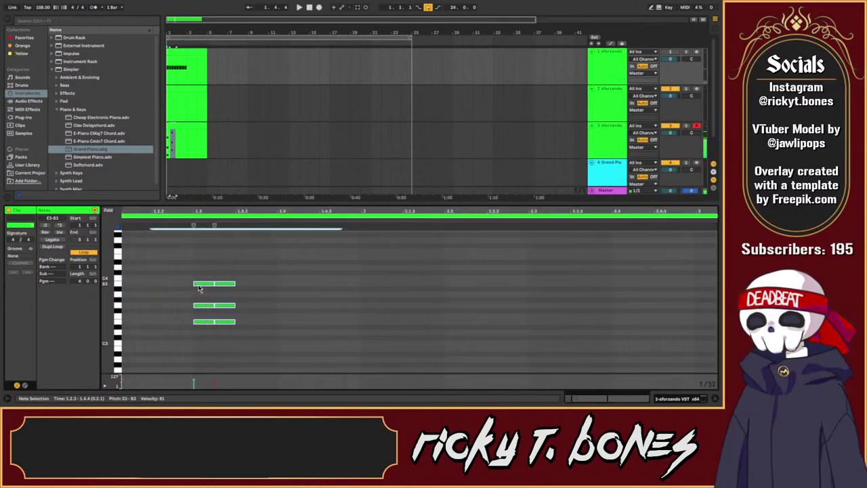
drag(202, 285, 157, 290)
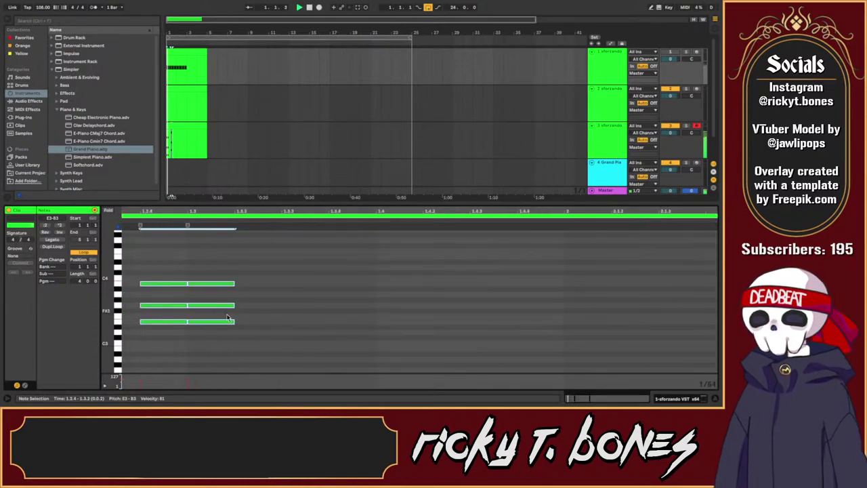
key(space)
scroll(276, 329, down, 3)
scroll(275, 323, up, 3)
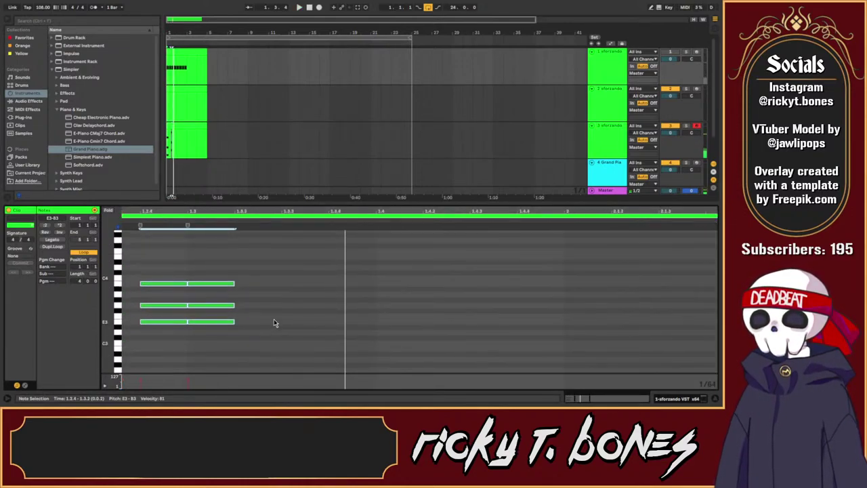
Step: Add a sixteenth-note chord of F3, A3 and C4 at 2.1.1 and play the clip
ctrl+scroll(274, 318, down, 5)
double_click(275, 279)
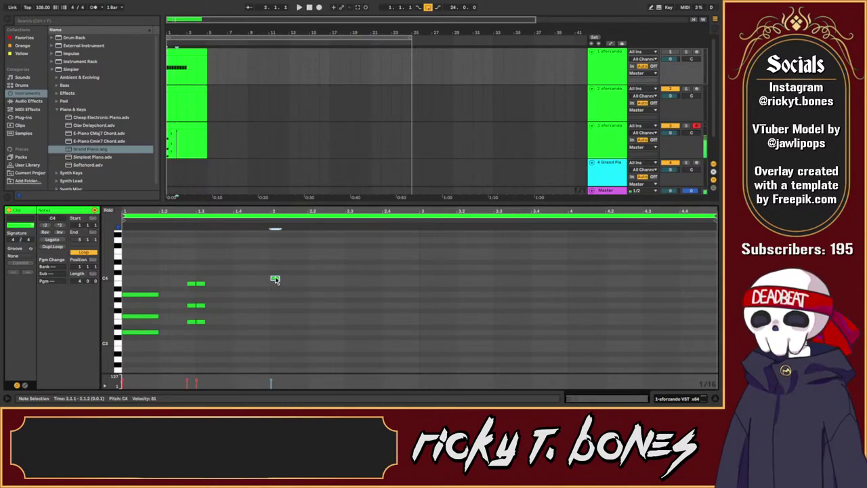
double_click(275, 296)
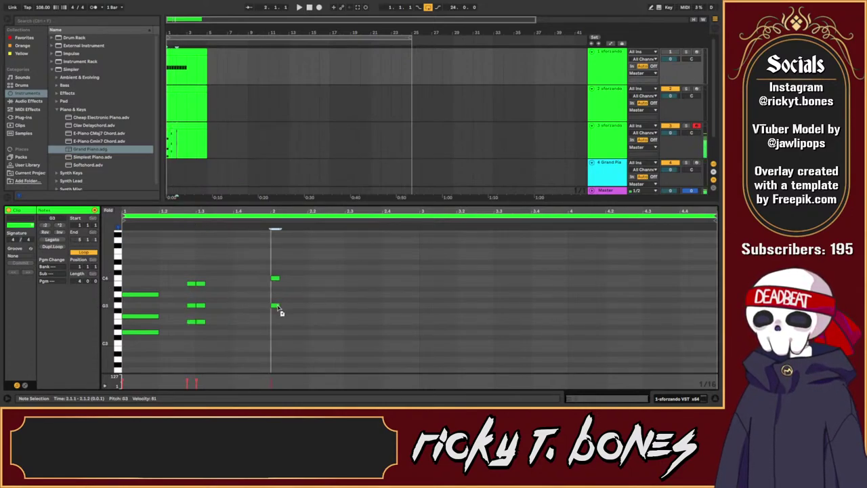
drag(278, 307, 278, 298)
double_click(275, 327)
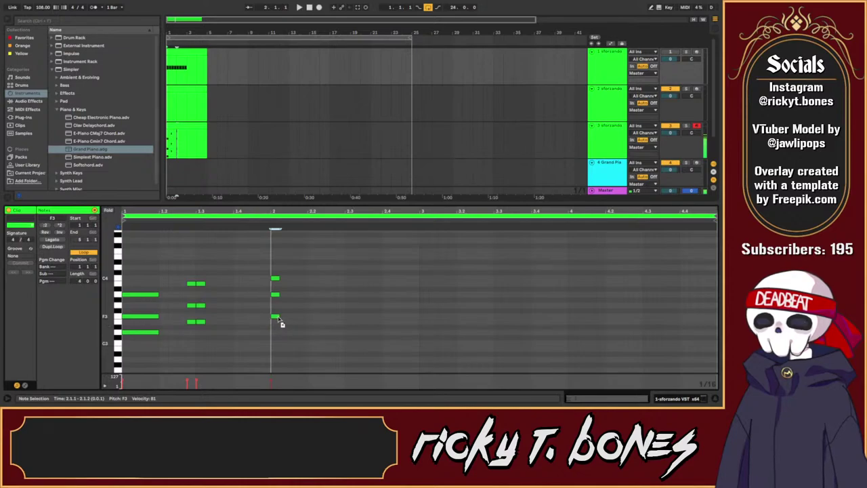
key(space)
Step: Duplicate the F3–A3–C4 chord to 2.1.4 and listen to the spacing from the end of the first bar
drag(281, 343, 297, 342)
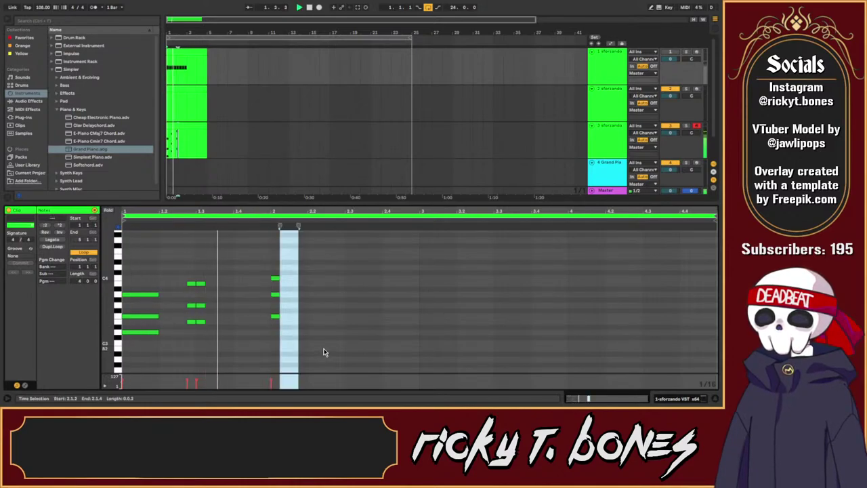
drag(267, 266, 294, 328)
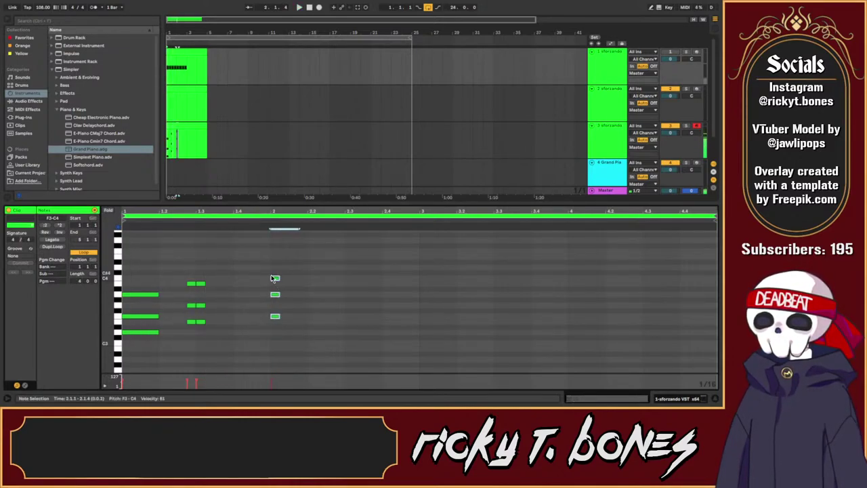
drag(275, 282, 294, 285)
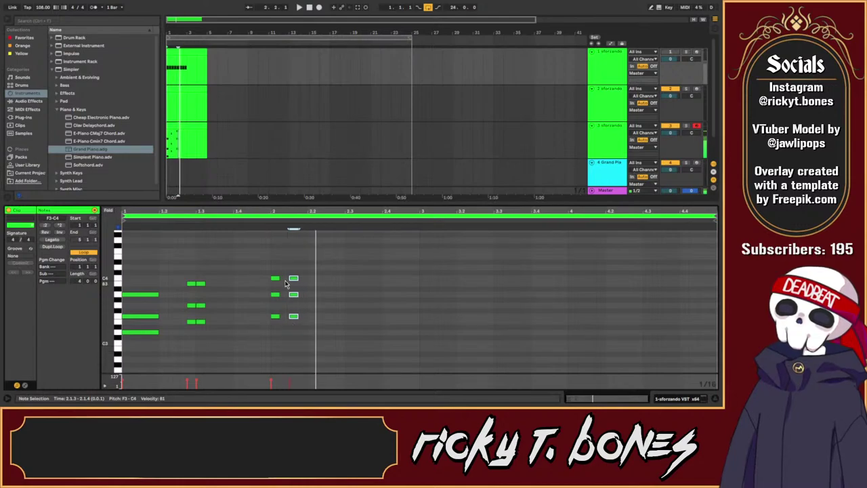
drag(291, 270, 317, 346)
drag(296, 284, 305, 284)
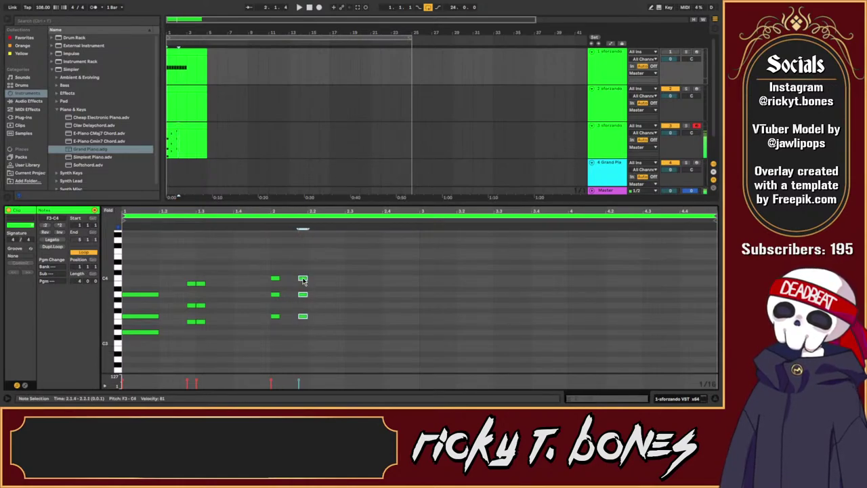
click(262, 270)
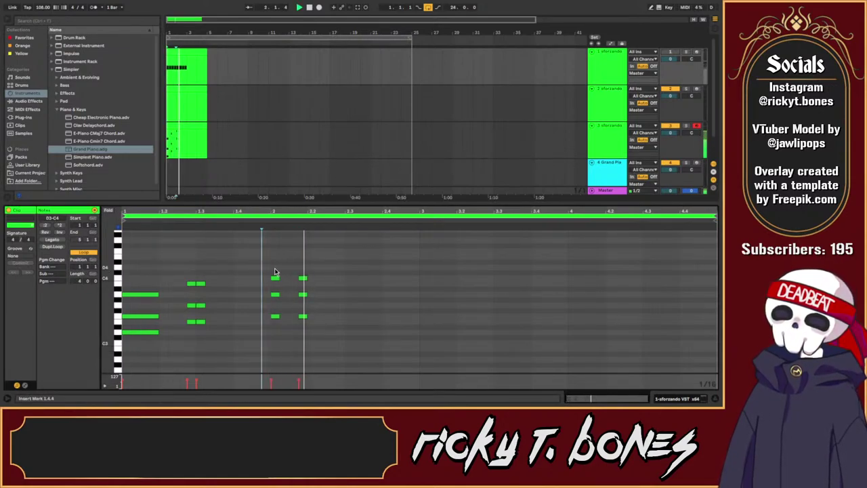
click(326, 299)
click(280, 278)
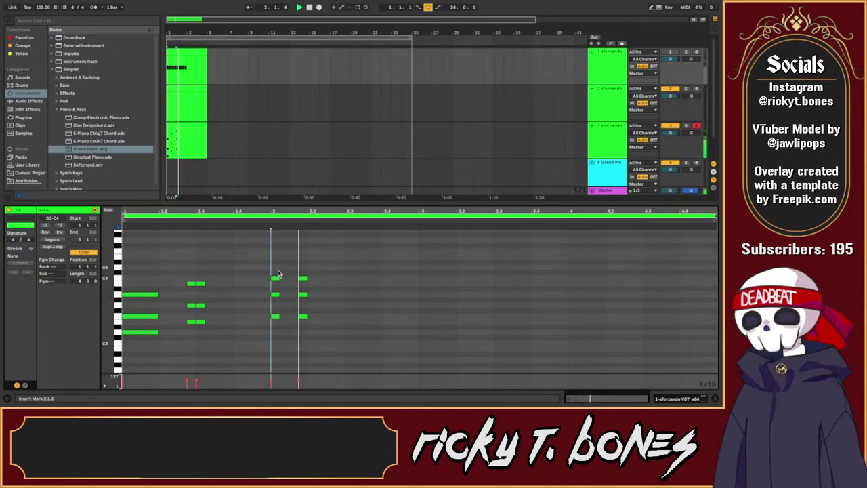
Step: Copy the first E3–G3–B3 chord to 2.2.3 in the second bar and lengthen it to three sixteenths
drag(180, 277, 190, 338)
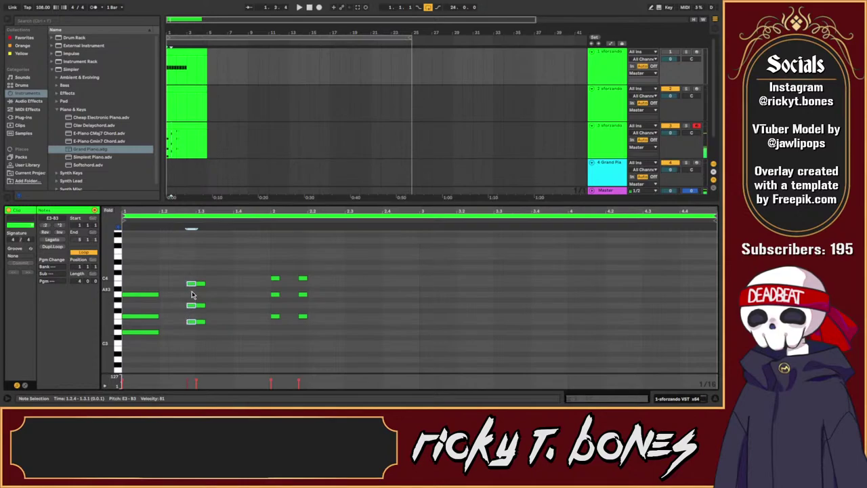
drag(188, 284, 352, 291)
click(271, 254)
key(space)
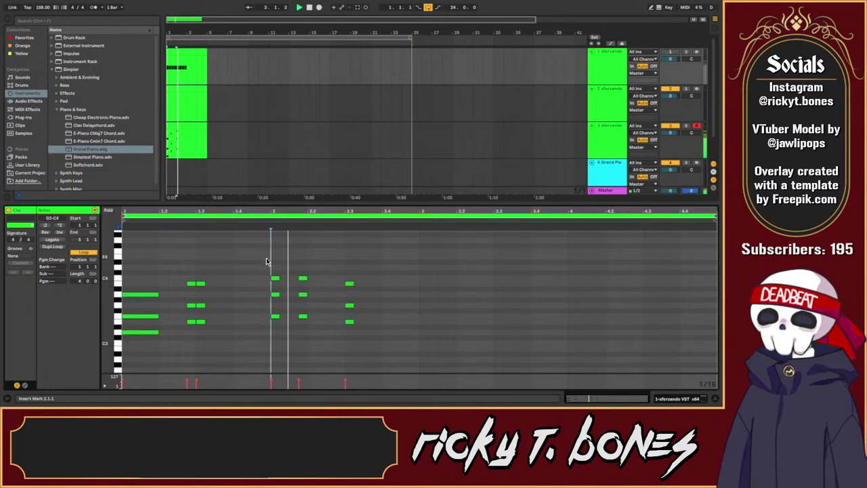
drag(350, 290, 332, 318)
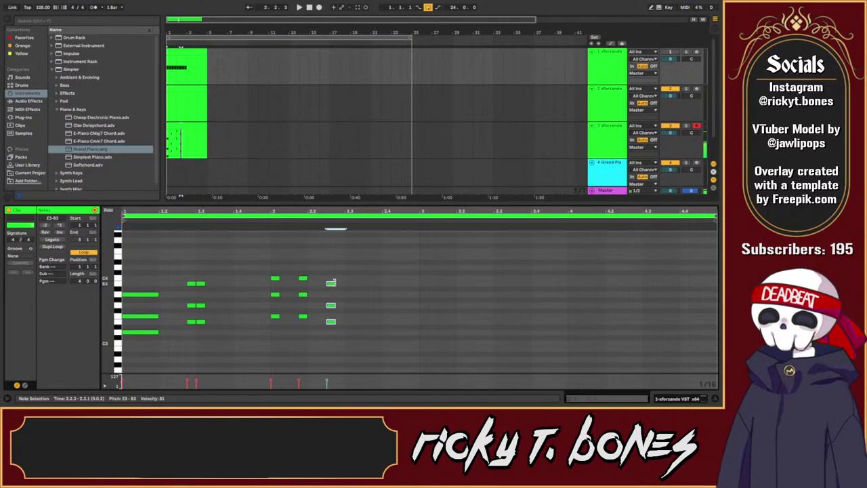
drag(335, 280, 360, 285)
Step: Play back the second bar's chords from several start points and save the set
click(361, 276)
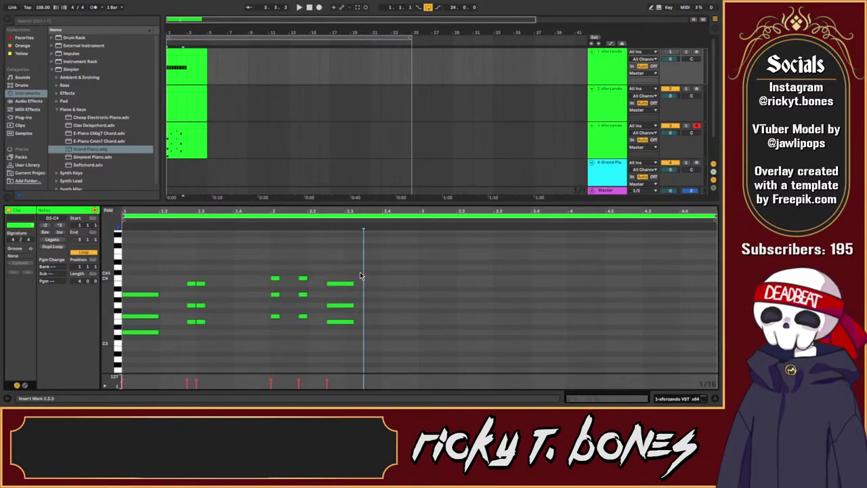
key(space)
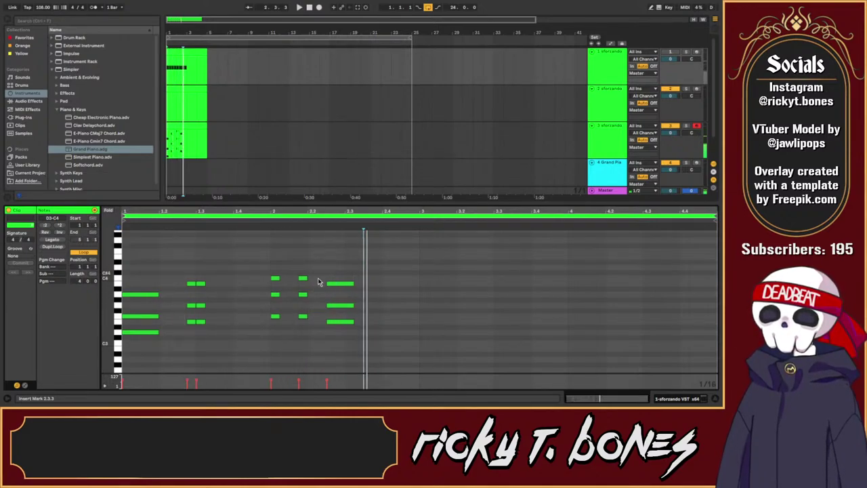
click(346, 272)
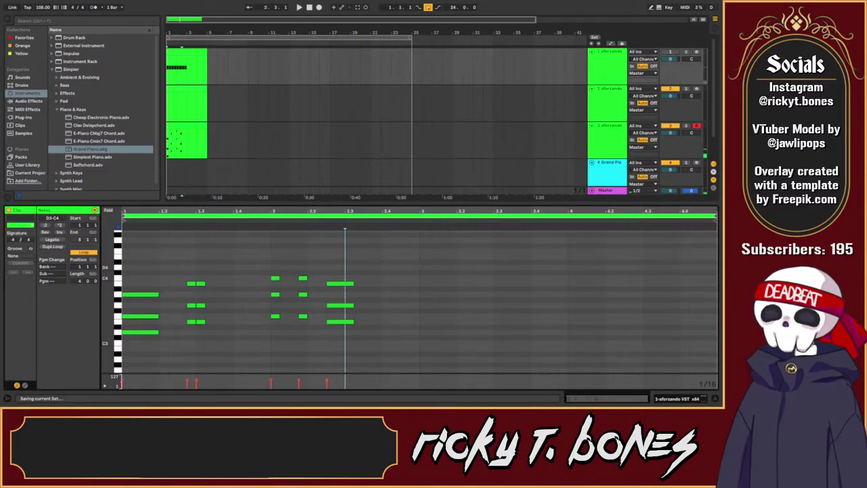
click(274, 263)
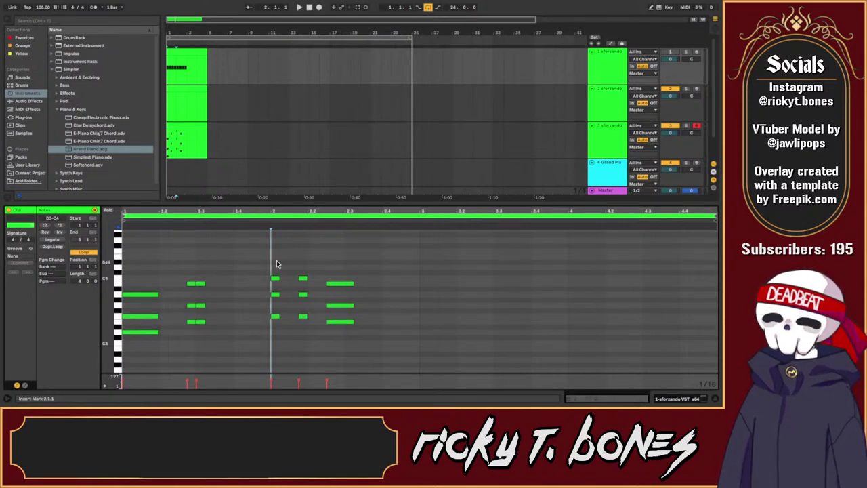
key(space)
click(326, 261)
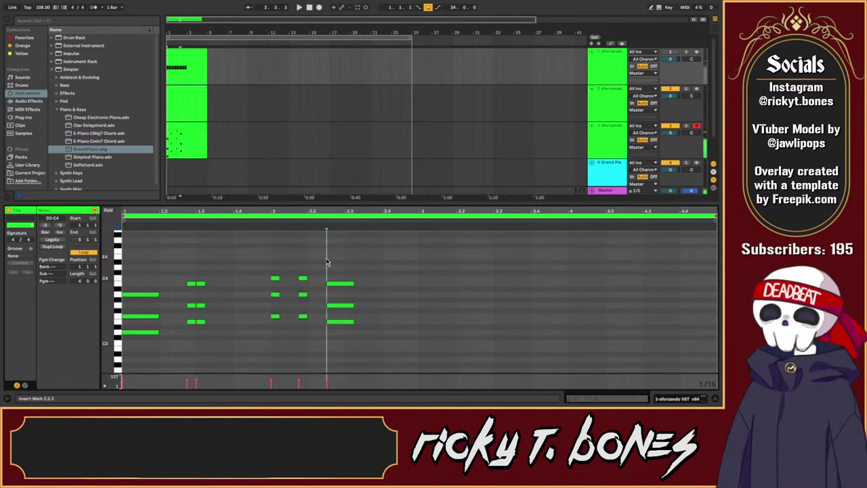
click(304, 269)
Step: Copy the opening one-beat D3–F3–A3 chord to 2.4.1
drag(196, 273, 231, 315)
drag(150, 287, 154, 334)
drag(155, 297, 418, 302)
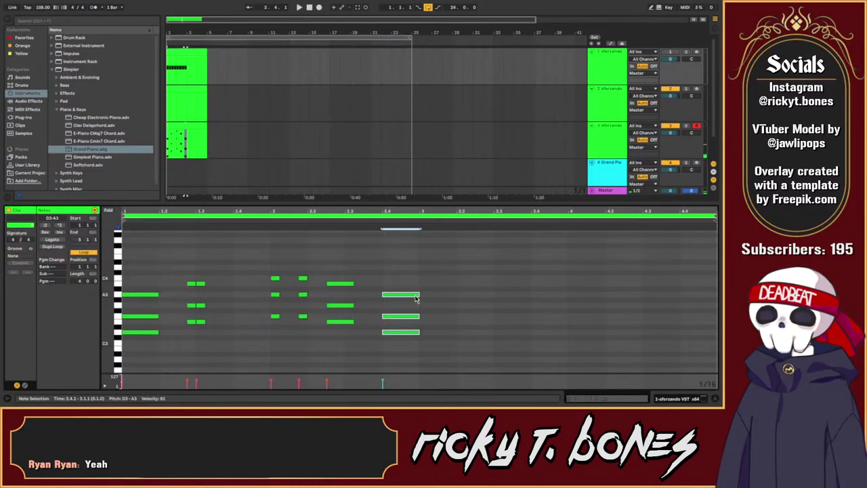
Step: Move the last D3–F3–A3 chord earlier to 2.3.3 and play back the second bar before and after
click(263, 258)
key(space)
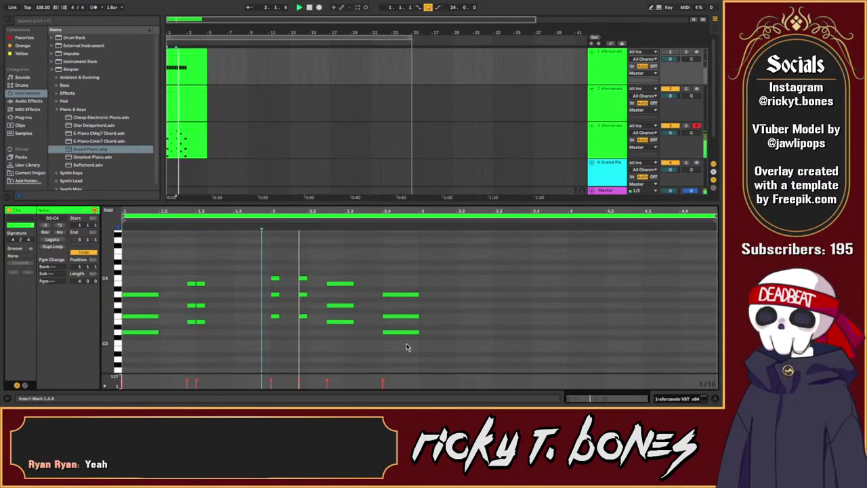
click(409, 349)
key(space)
drag(389, 278, 431, 353)
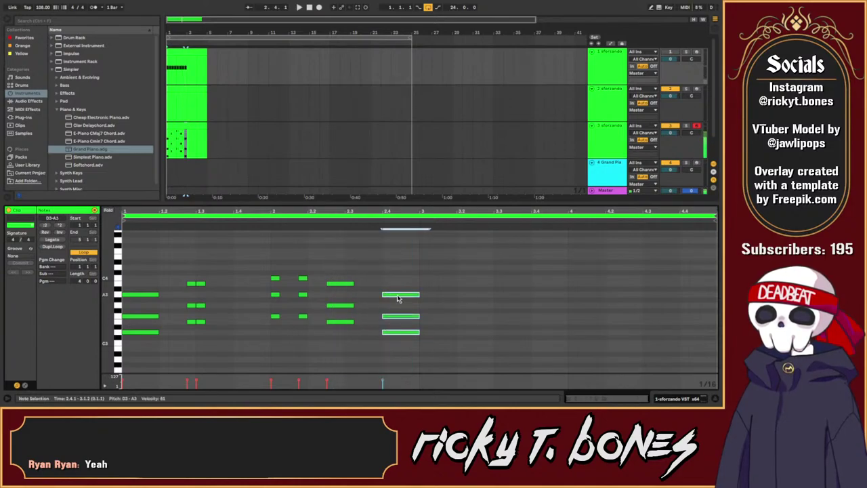
drag(398, 296, 380, 297)
click(272, 263)
key(space)
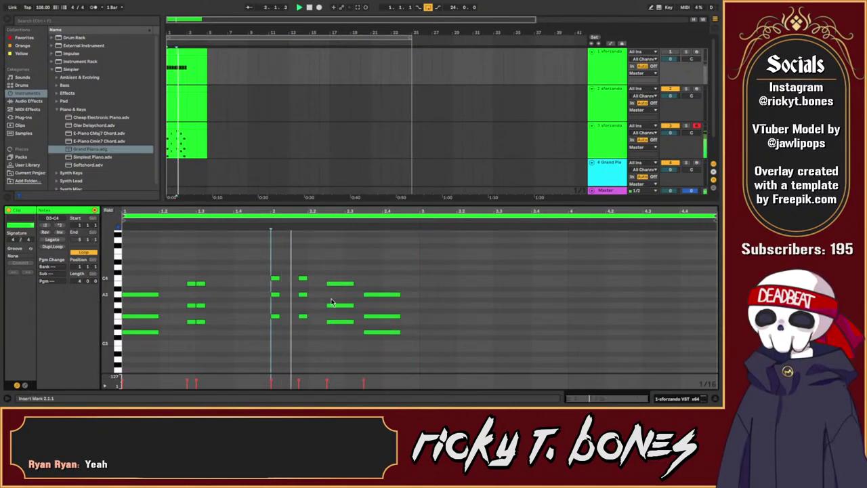
key(space)
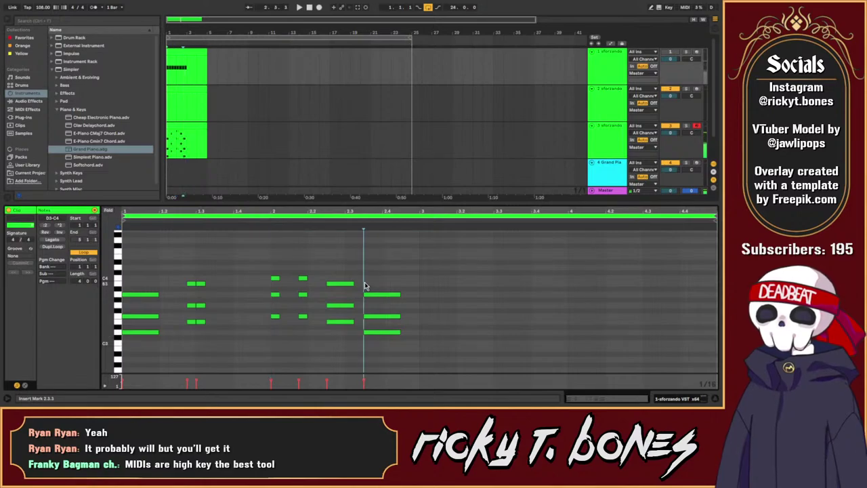
Step: Lower the top note of the chord at 2.3.3 to G3 and shorten the chord to two sixteenths
mouse_move(373, 295)
mouse_down()
mouse_move(381, 311)
mouse_move(370, 307)
mouse_move(404, 362)
mouse_up()
click(377, 296)
drag(377, 295, 417, 362)
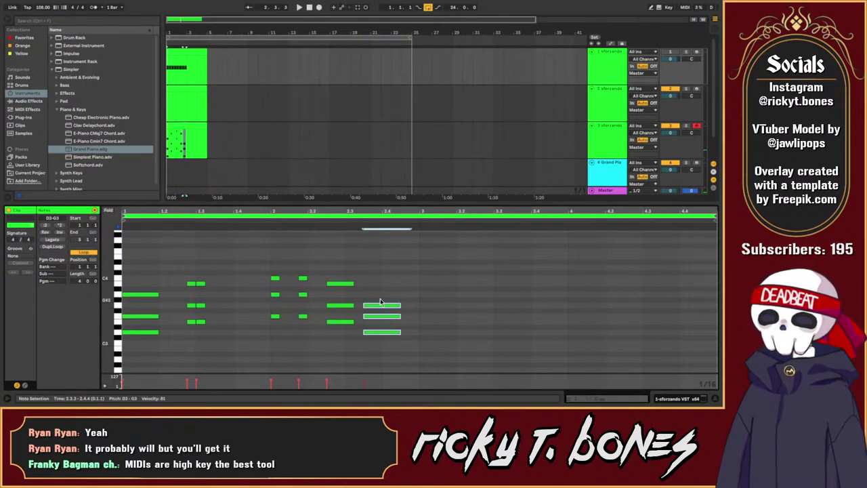
click(381, 305)
drag(381, 297, 405, 344)
drag(400, 307, 380, 340)
Step: Copy the shortened chord to 2.4.2, transposed up to E3–G3–A3, and play back from 2.1.1
drag(371, 311, 398, 304)
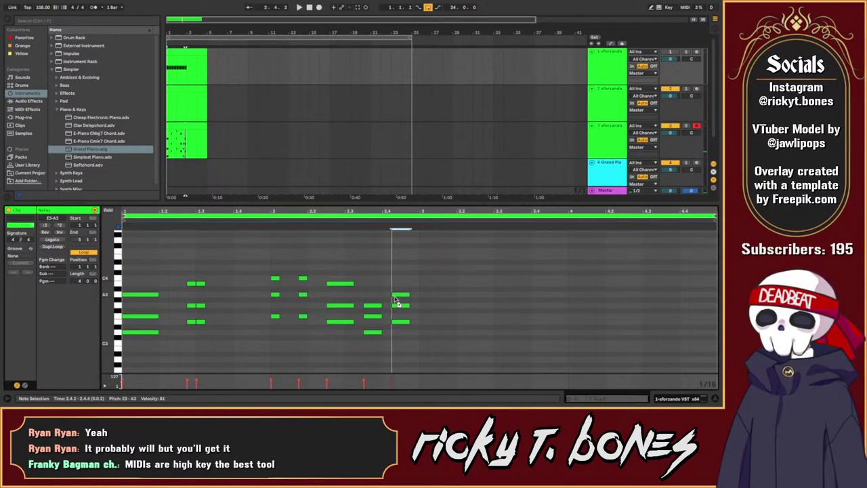
click(393, 286)
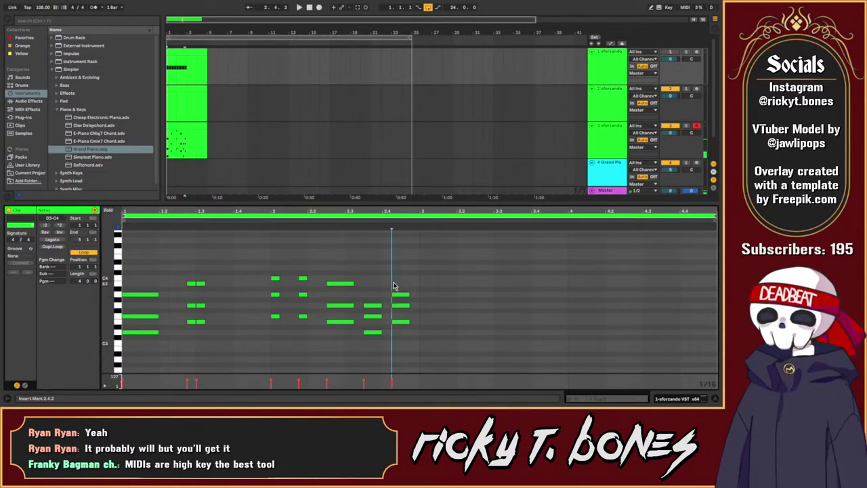
drag(394, 286, 419, 359)
click(411, 320)
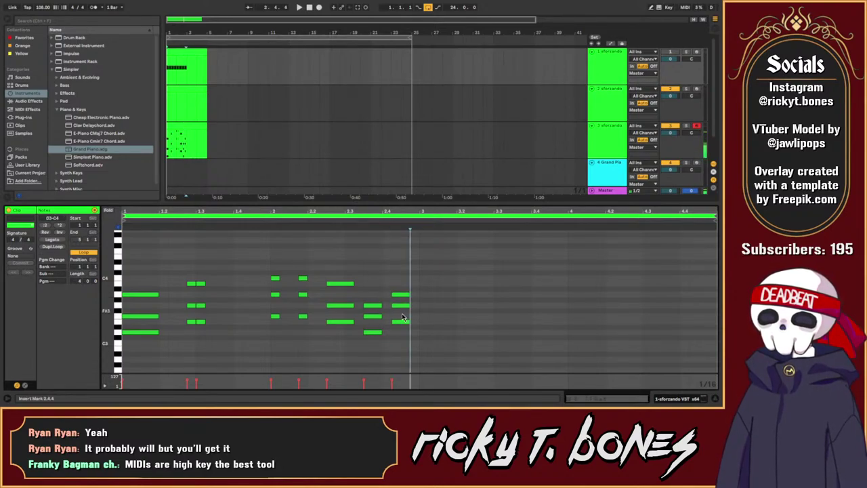
click(328, 284)
click(267, 253)
key(space)
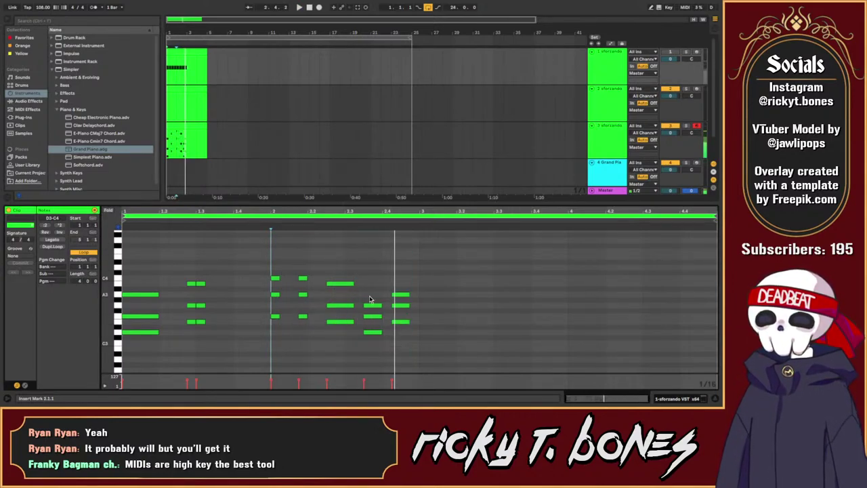
key(space)
Step: Try revoicing the chord at 2.3.3 as D3–G3–A3 and listen to it from 2.1.1
click(374, 322)
mouse_move(373, 305)
mouse_down()
mouse_move(373, 296)
mouse_move(374, 313)
mouse_up()
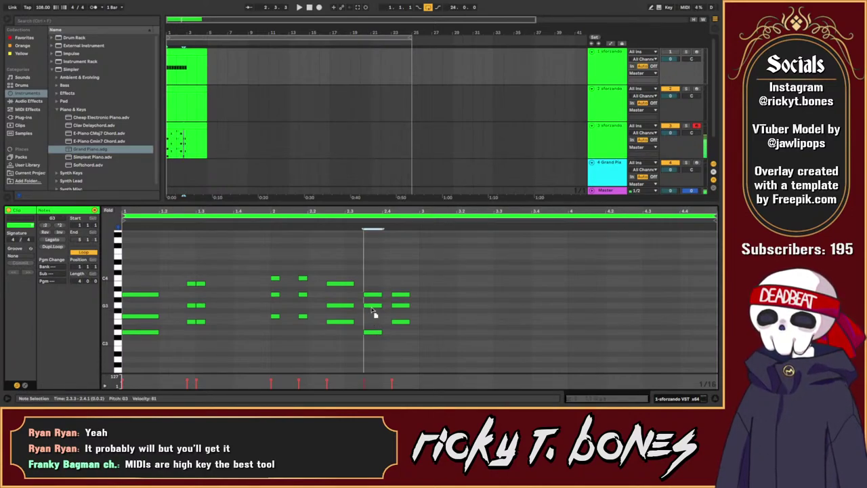
click(269, 268)
key(space)
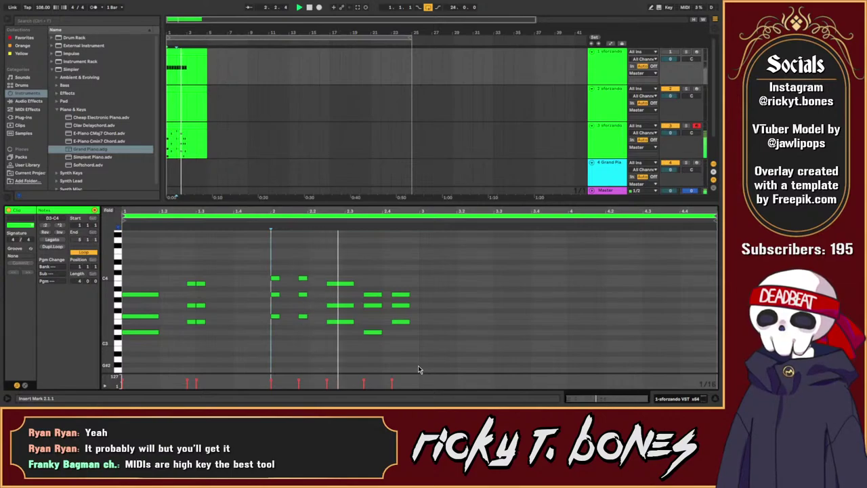
Step: Try lowering the middle note of the chord at 2.3.3 to F3 and audition the D3–F3–A3 voicing
drag(372, 305, 375, 319)
click(377, 313)
key(space)
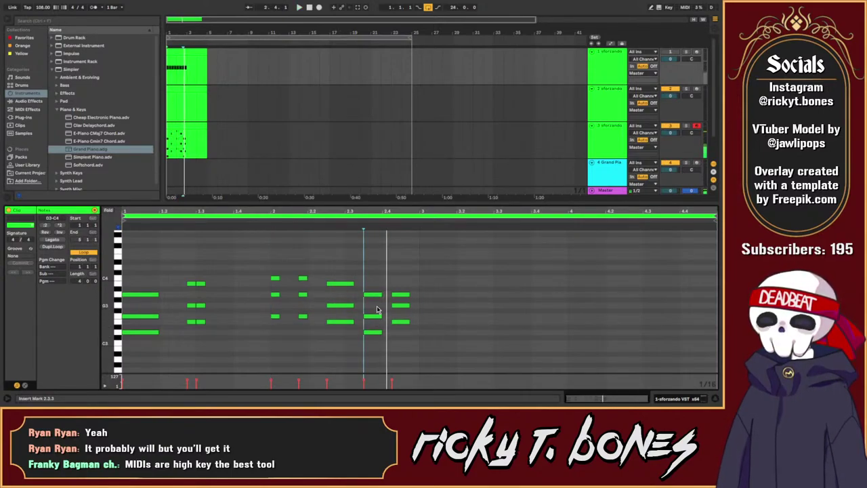
key(space)
key(space)
click(402, 356)
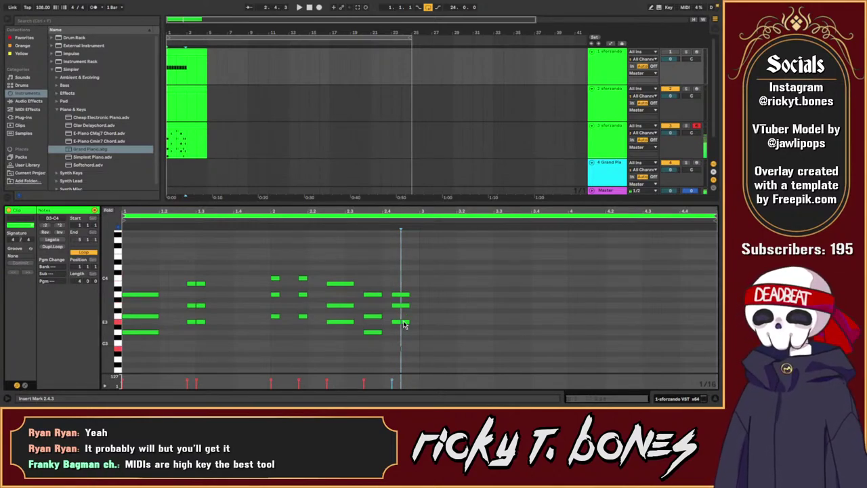
Step: Revoice the chord at 2.3.3 as B2–E3–G3 and play the clip
click(375, 333)
drag(376, 337, 378, 313)
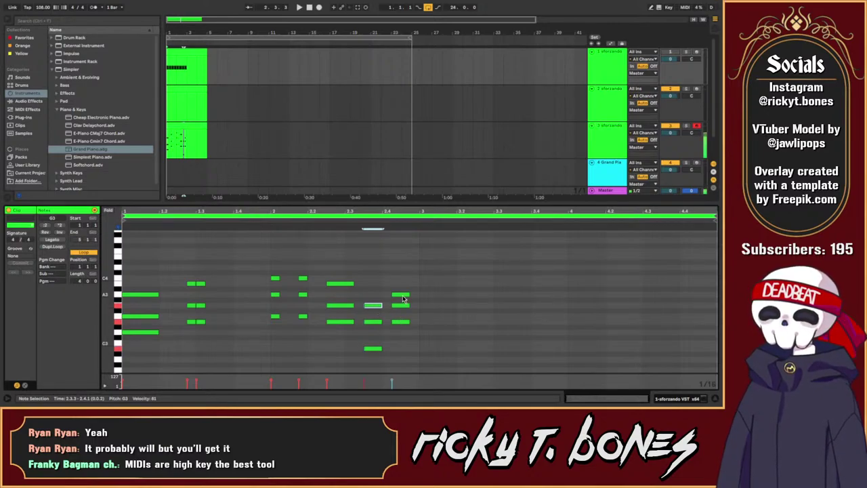
click(391, 295)
click(371, 297)
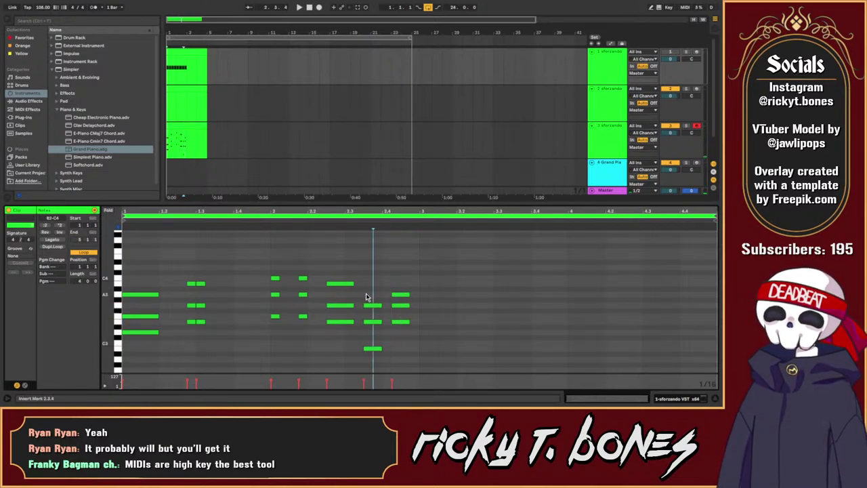
click(362, 297)
key(space)
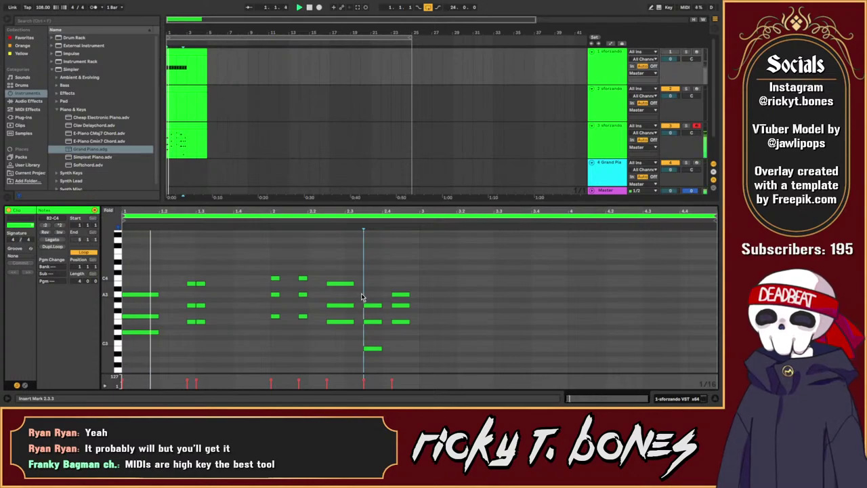
Step: Try raising the top note of the chord at 2.4.2 to B3 and listen from 2.2.2
click(399, 320)
drag(400, 296, 402, 285)
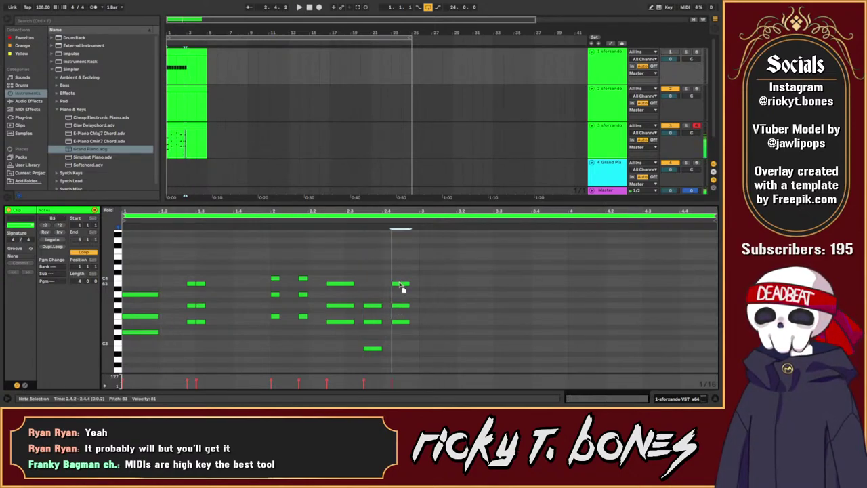
click(318, 265)
key(space)
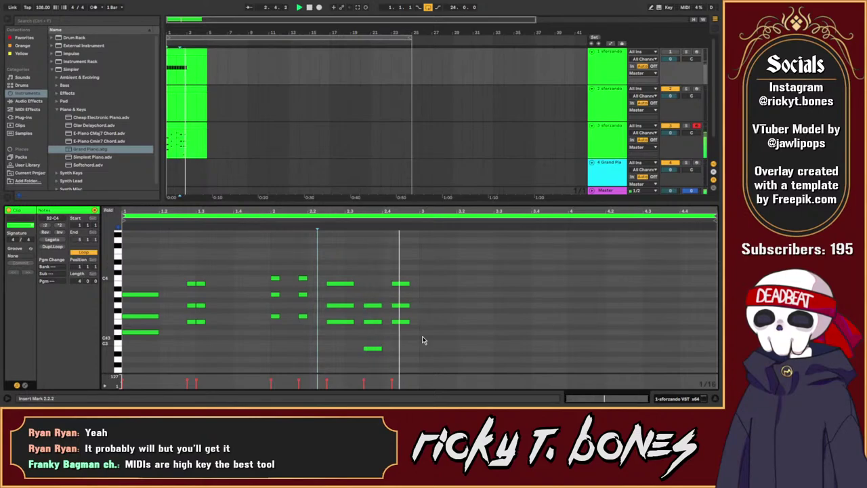
key(space)
Step: Try revoicing the chord at 2.4.2 as E3–F#3–A3 and play back from 2.1.1
drag(401, 284, 403, 315)
click(404, 322)
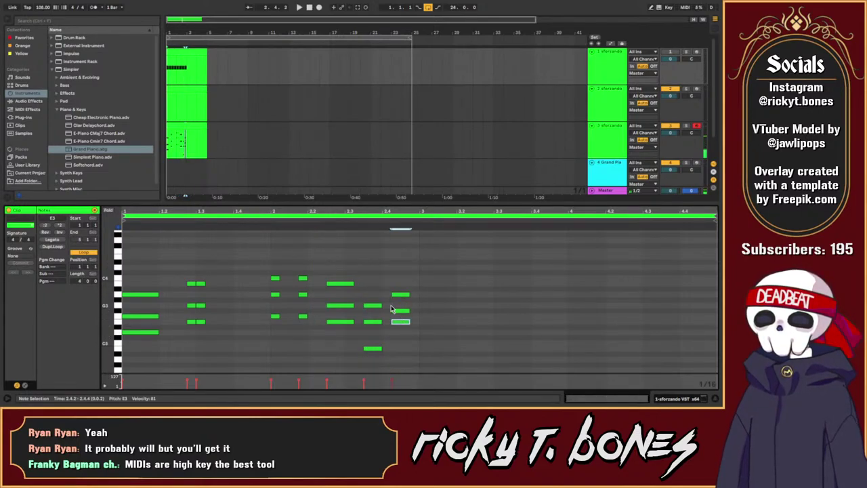
click(275, 278)
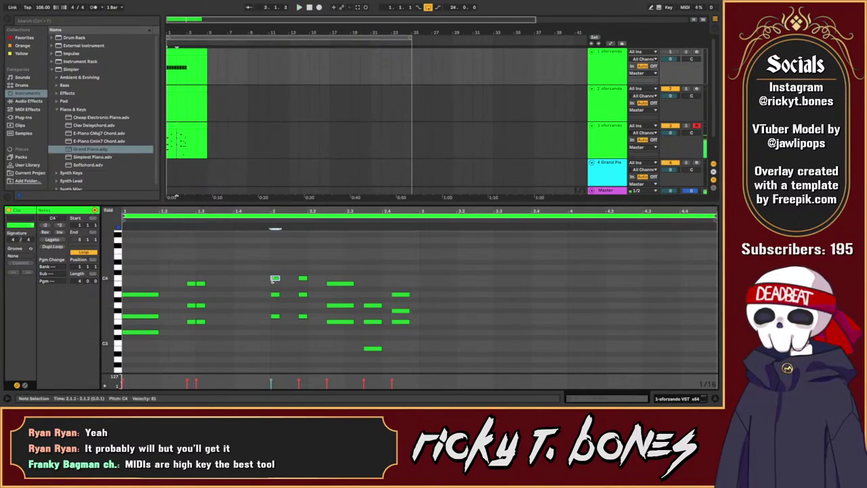
click(275, 231)
key(space)
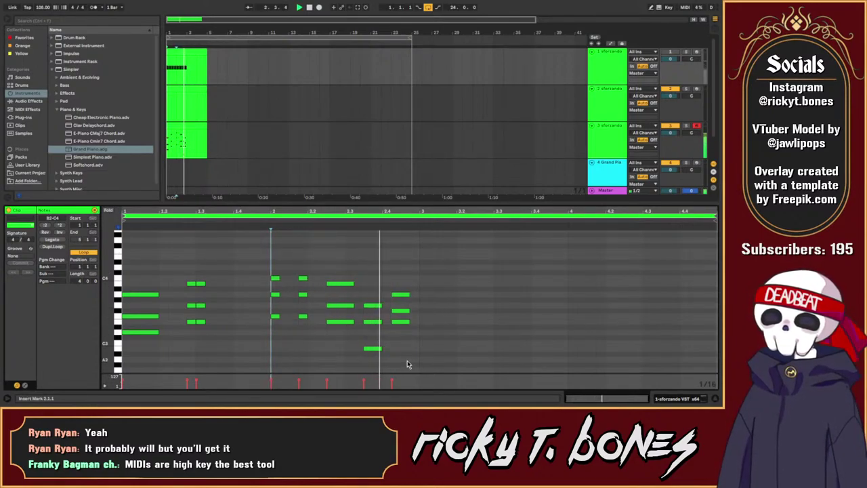
Step: Move the last chord earlier to 2.4.1 and check the timing by playing from 2.3.3 and 2.1.1
click(373, 305)
mouse_move(395, 285)
mouse_down()
mouse_move(407, 324)
mouse_move(391, 297)
mouse_up()
click(363, 299)
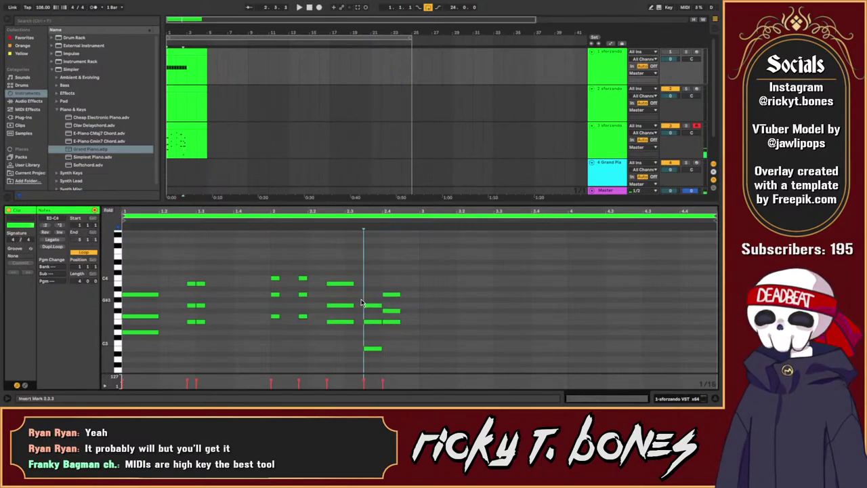
key(space)
click(398, 327)
key(space)
click(276, 311)
click(268, 309)
key(space)
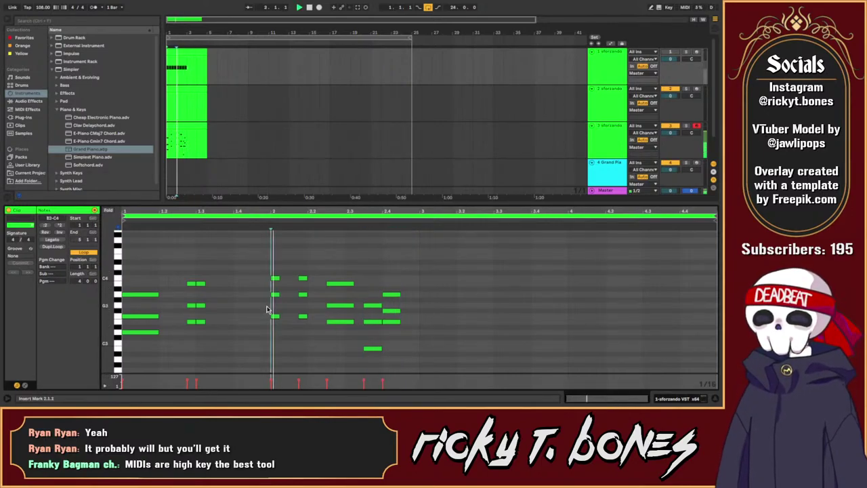
click(409, 347)
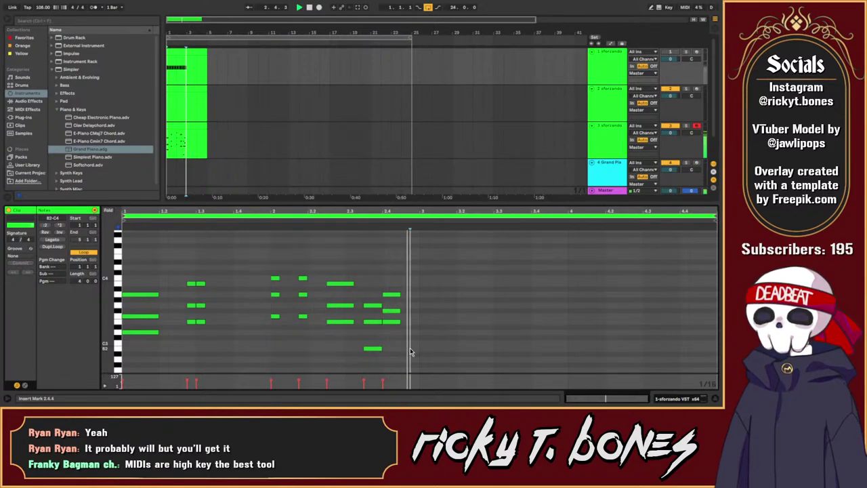
Step: Raise the middle note of the chord at 2.4.1 to G3 and listen from 2.3.3
drag(393, 311, 395, 307)
click(359, 287)
key(space)
key(space)
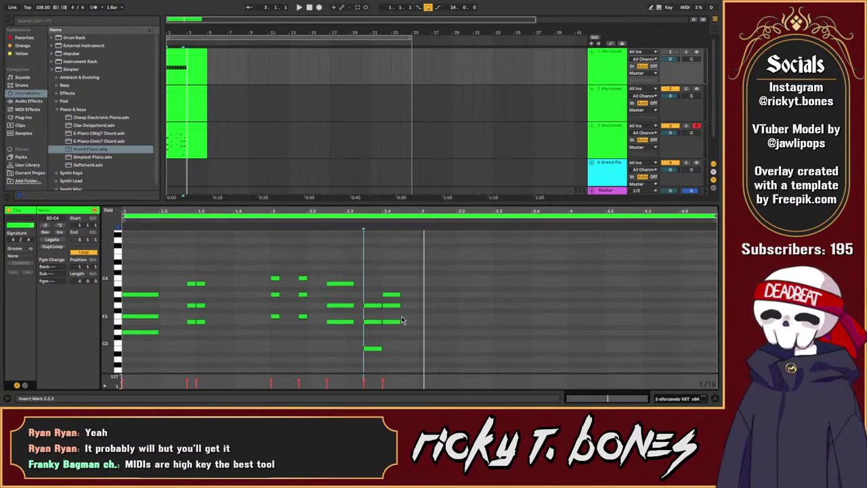
Step: Play back the whole two-bar chord progression from 1.1.1
drag(398, 251, 120, 362)
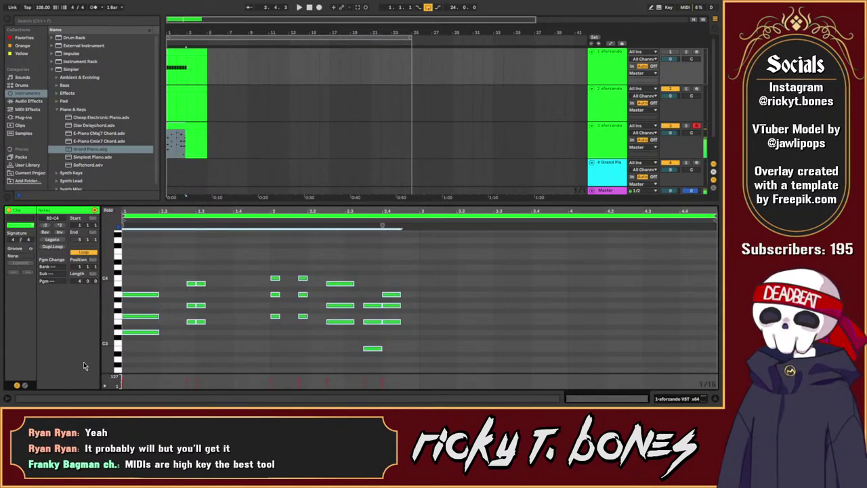
click(130, 288)
key(space)
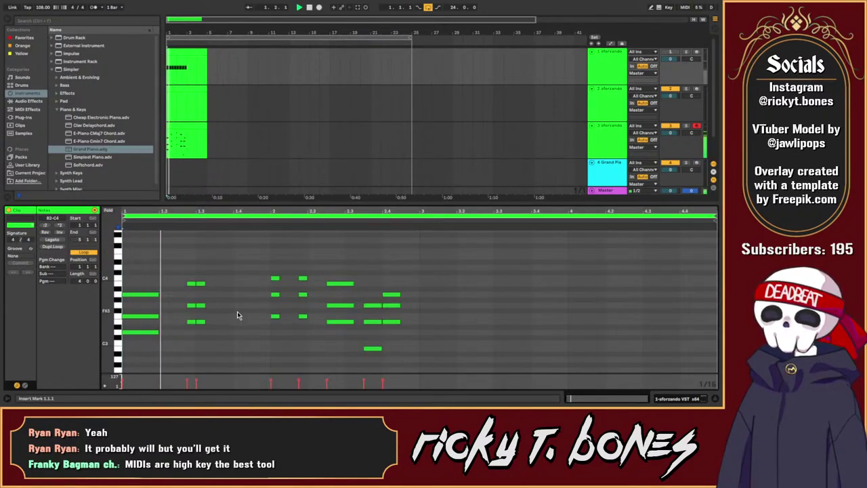
click(273, 354)
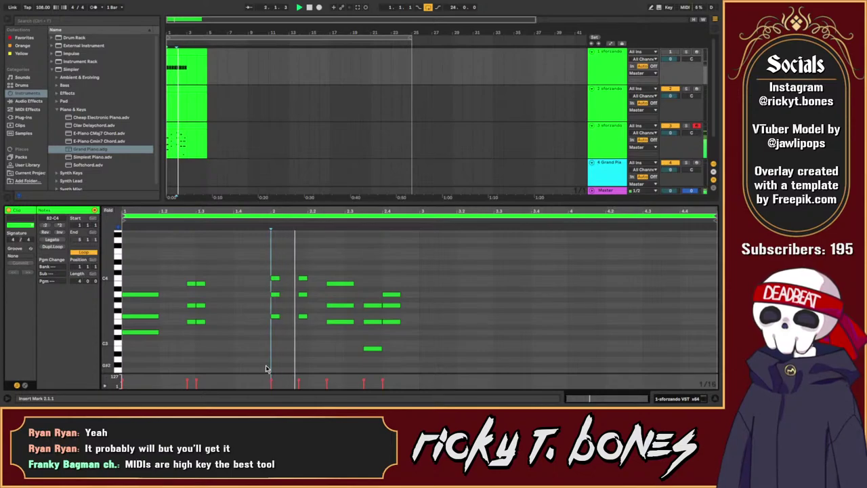
click(344, 363)
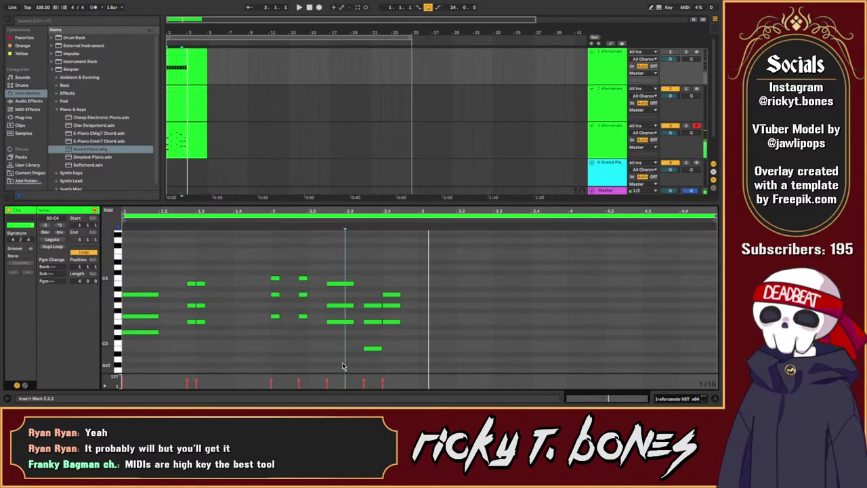
Step: Try the G3 note of the chord at 2.4.1 in other octaves, then restore it to G3
click(392, 324)
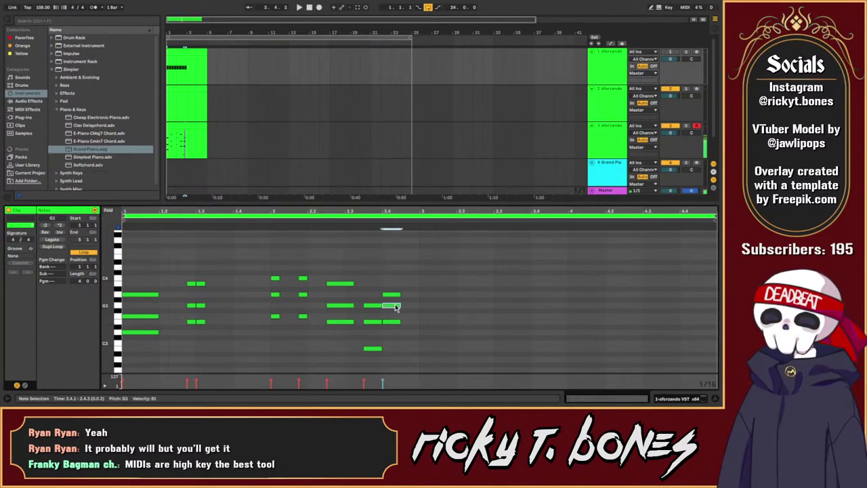
key(shift+Down)
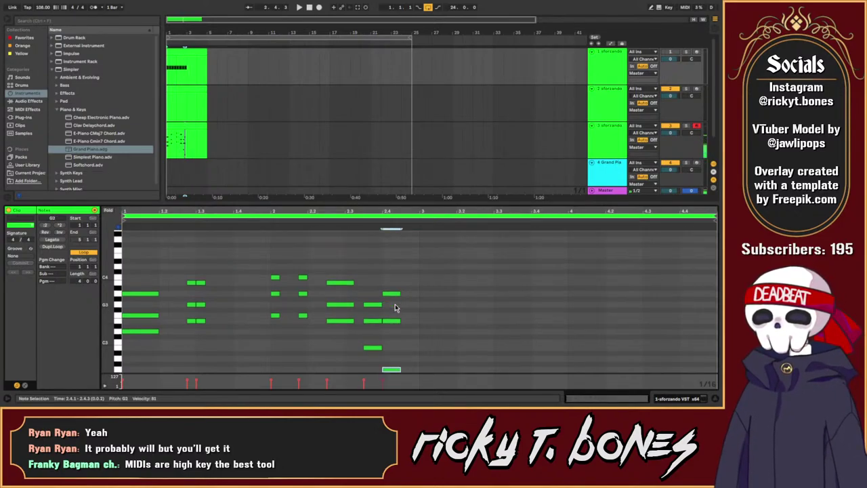
key(shift+Up)
key(shift+Up)
key(shift+Down)
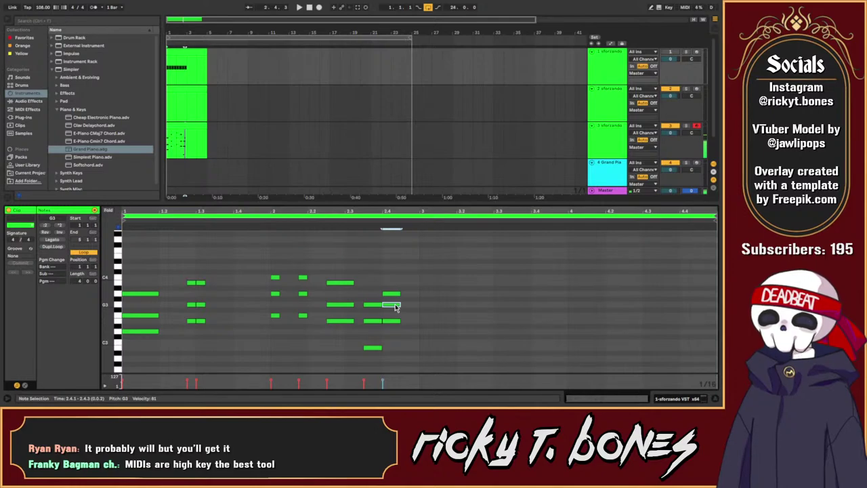
Step: Try the top note of the chord at 2.4.1 an octave lower at A2, audition it, and restore A3
click(393, 296)
key(shift+Down)
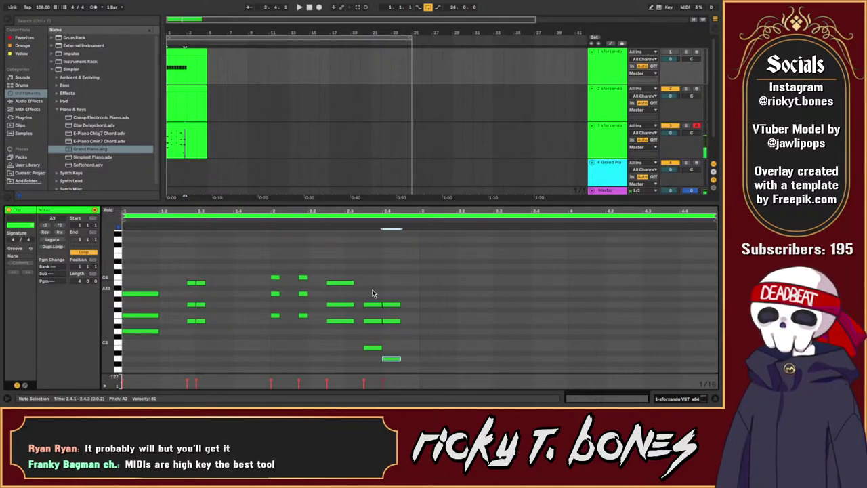
click(364, 292)
key(space)
key(space)
click(395, 361)
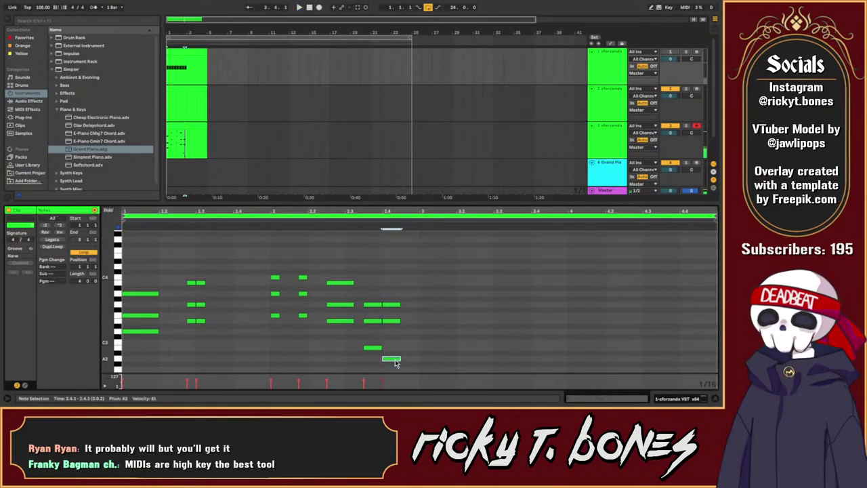
key(shift+Up)
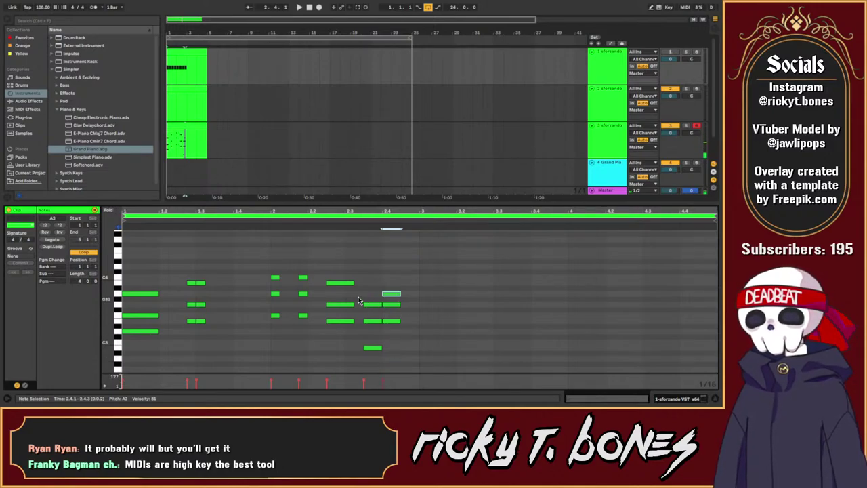
Step: Listen to the closing chords of the second bar from 2.2.1 and audition the G3 note at 2.4.1
click(307, 294)
key(space)
click(392, 334)
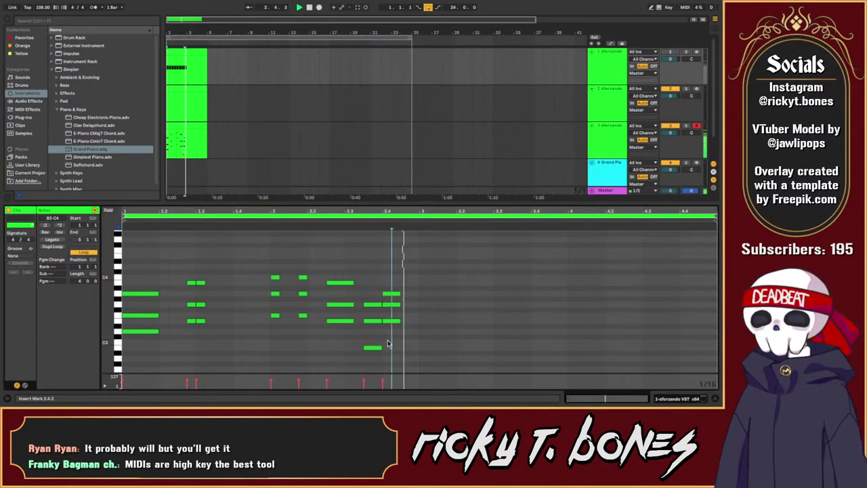
click(392, 305)
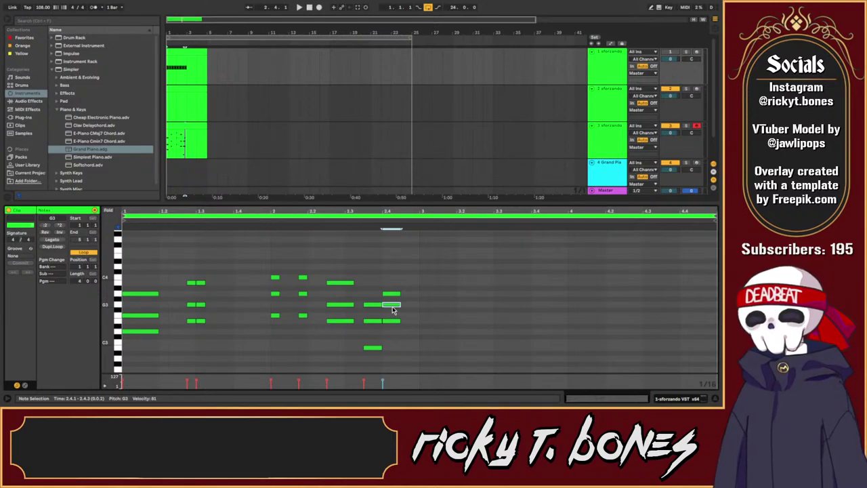
Step: Activate the first sforzando track and play the chord progression together with it from 1.1.1
click(125, 275)
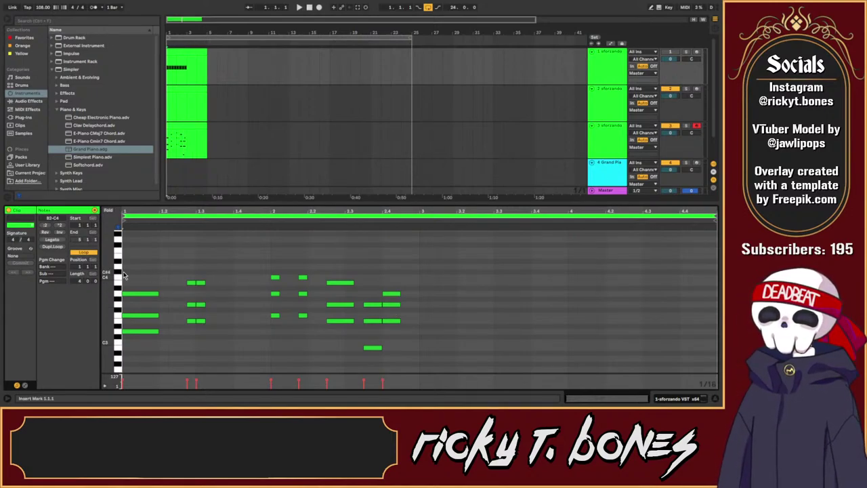
key(space)
key(space)
click(670, 52)
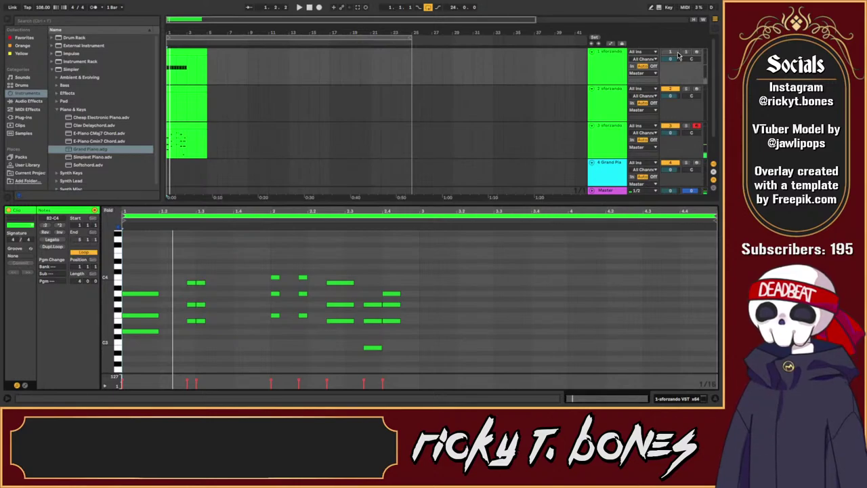
key(space)
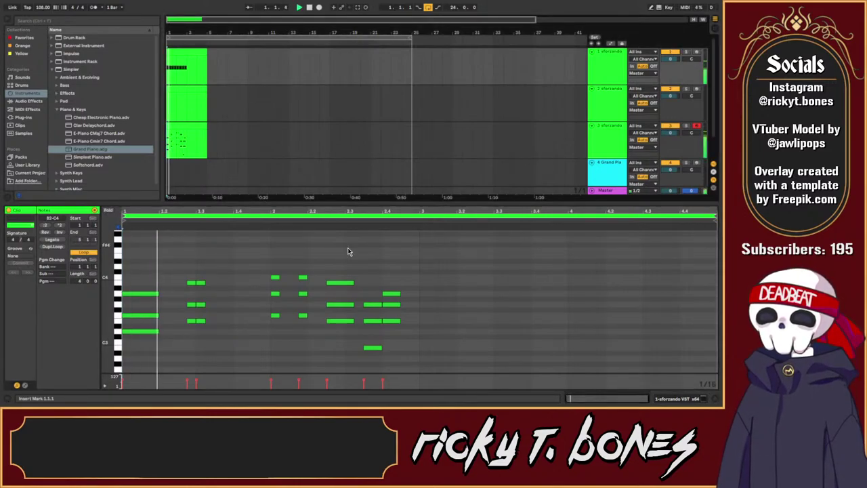
click(307, 359)
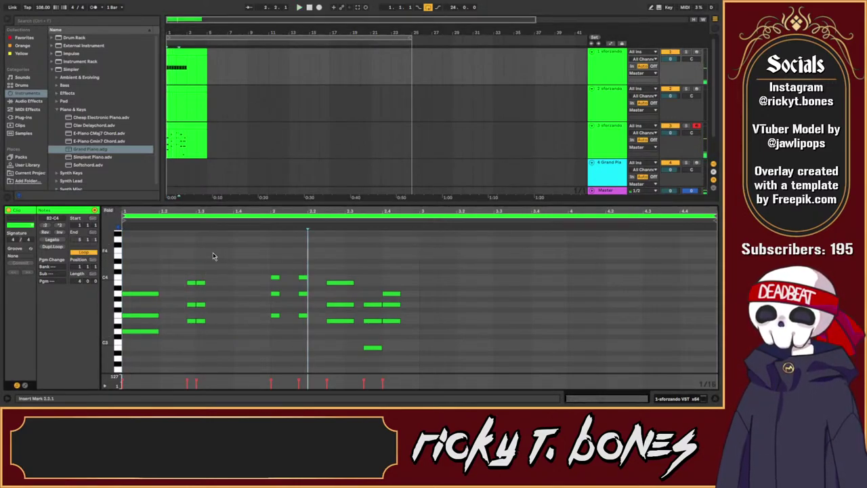
Step: In the first track's clip, delete the C1 notes at 1.2.1, 1.4.1, 2.2.1 and 2.4.1, and listen to the thinned bass line
click(192, 54)
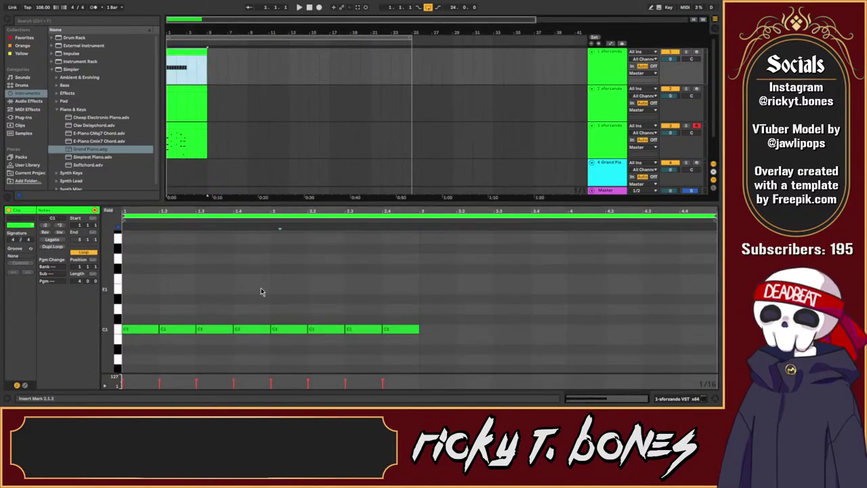
double_click(186, 335)
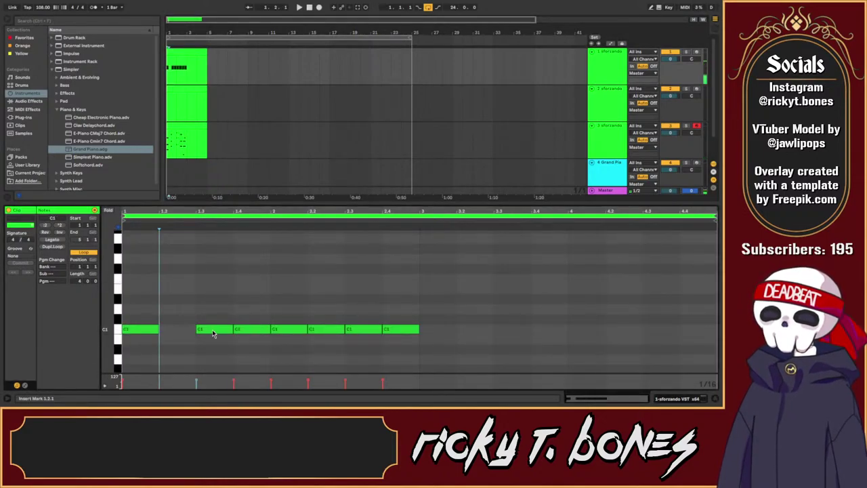
double_click(250, 330)
click(224, 331)
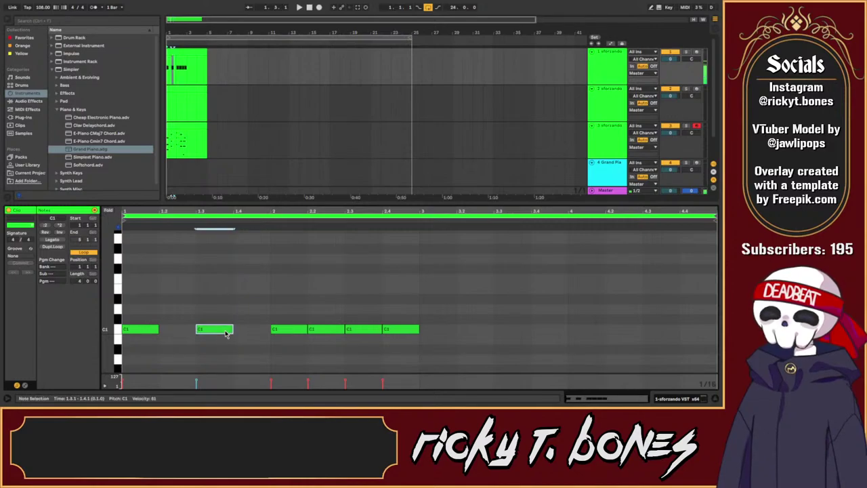
double_click(322, 332)
double_click(389, 331)
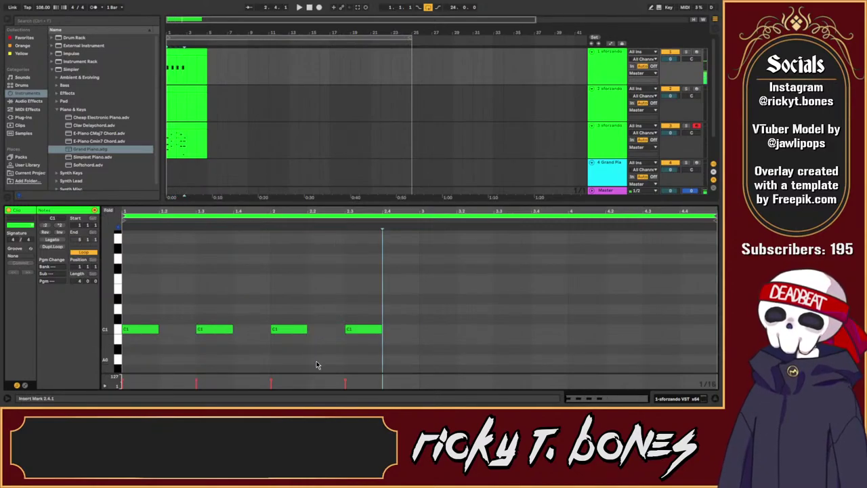
key(space)
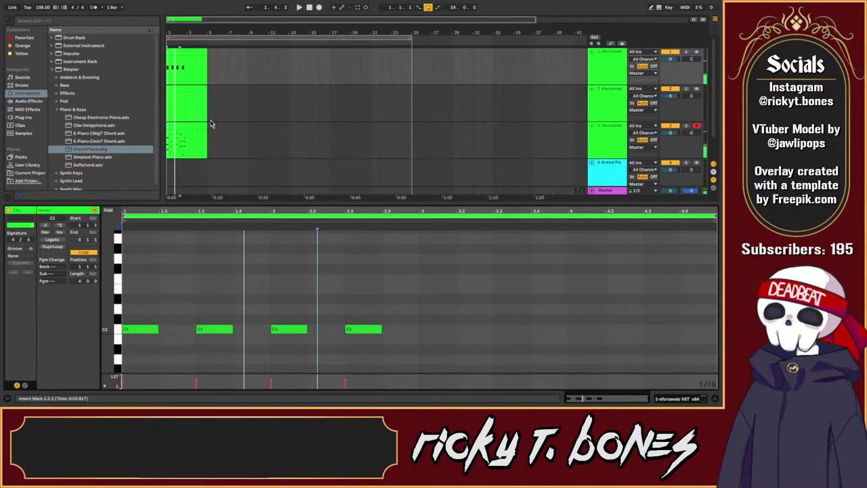
Step: In the third track's clip, shift the repeated chord pair in the first bar to start at 1.3.1
click(182, 136)
drag(175, 269, 228, 360)
drag(194, 285, 203, 291)
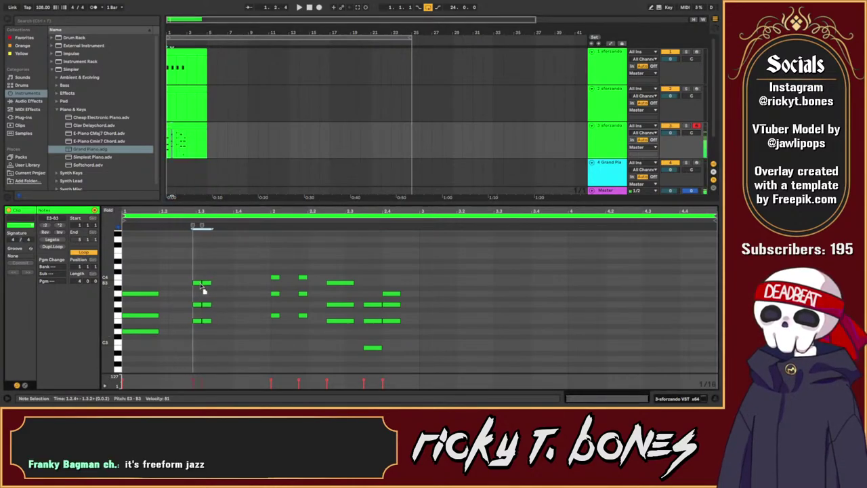
click(240, 340)
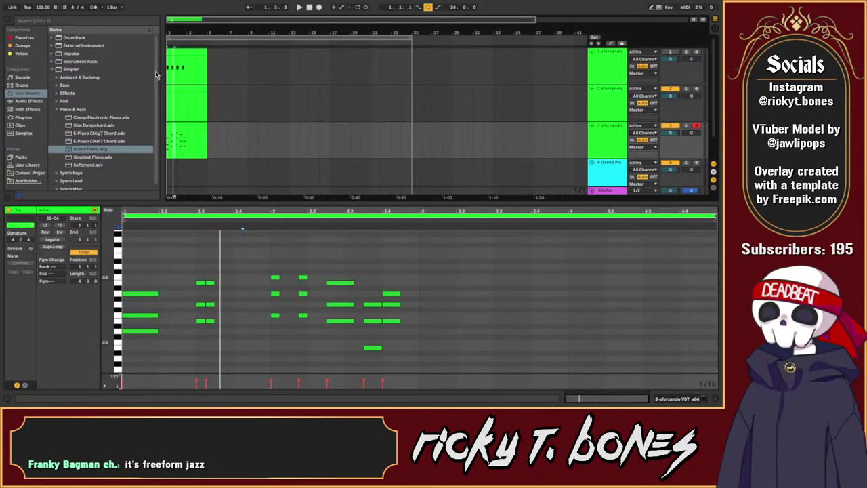
Step: Turn on the metronome and play back the chords to check the timing of the pair at 1.3.1
click(94, 8)
click(281, 241)
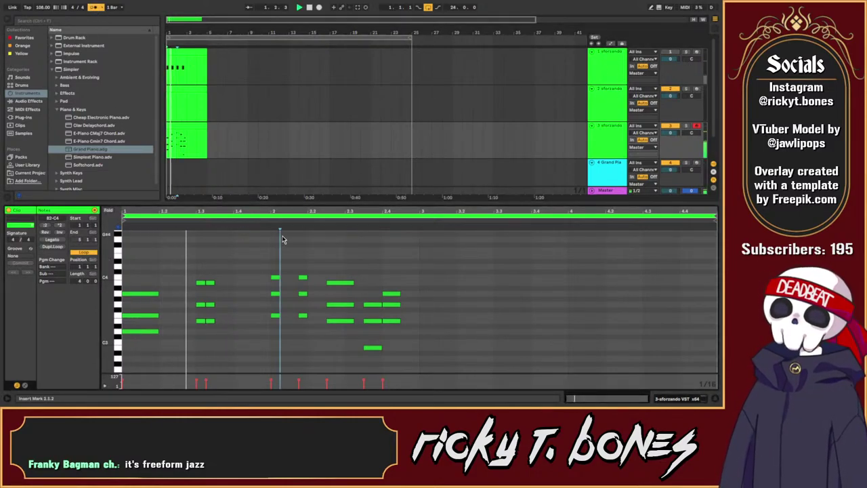
key(space)
click(234, 242)
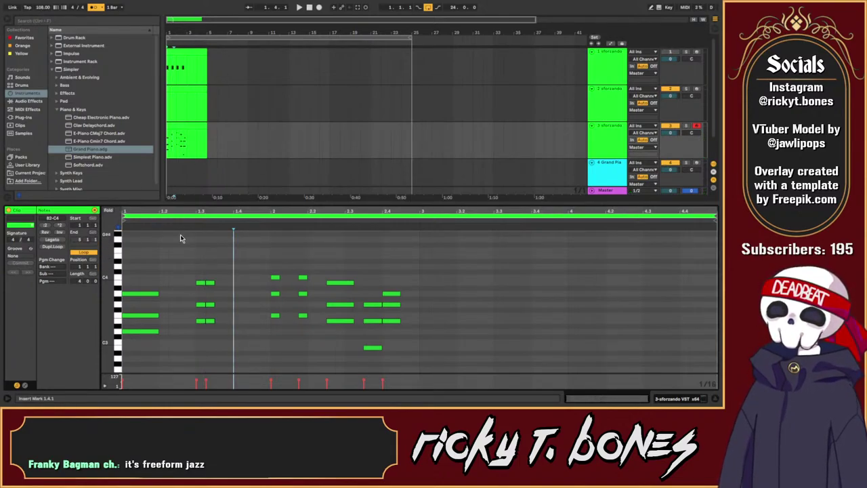
click(196, 269)
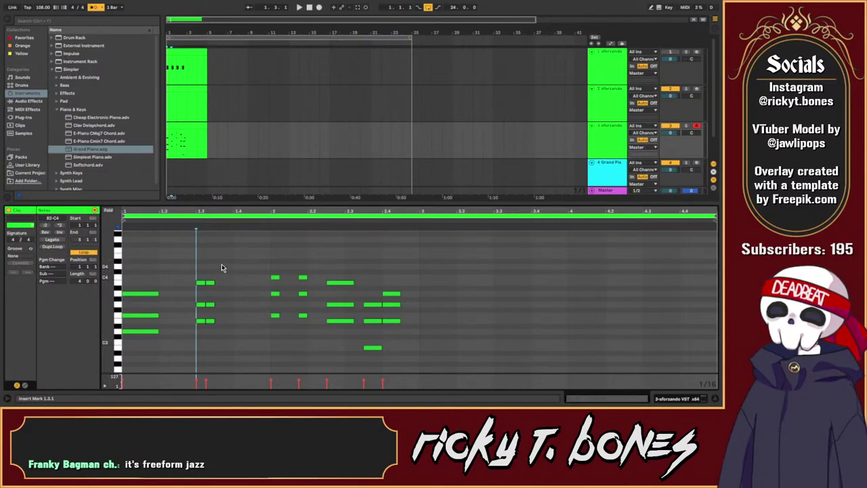
click(225, 266)
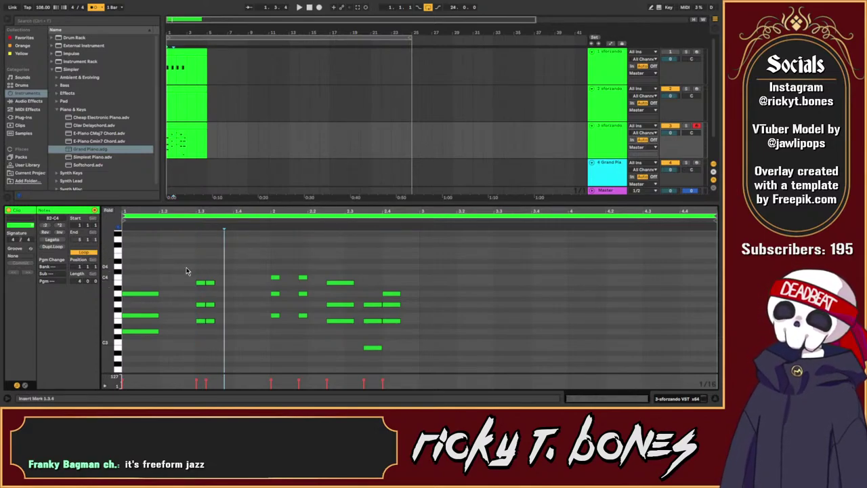
key(space)
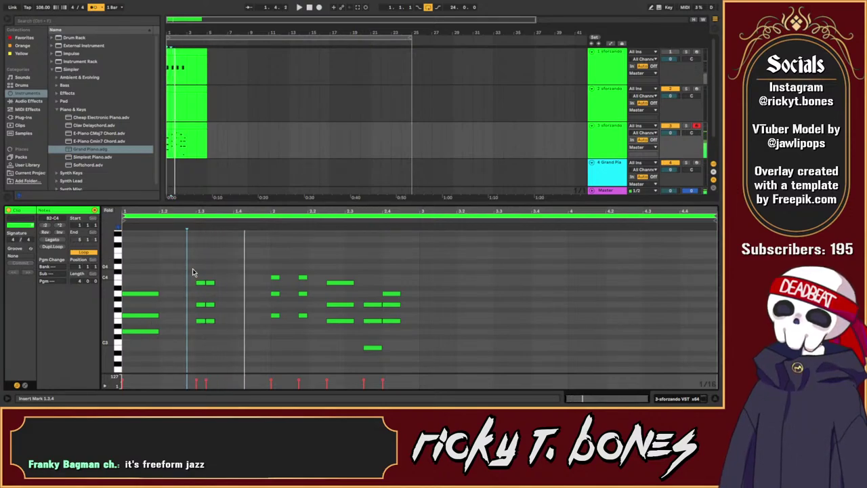
Step: Move the repeated chord pair back to start at 1.2.4 and listen to it against the metronome
drag(213, 274, 211, 339)
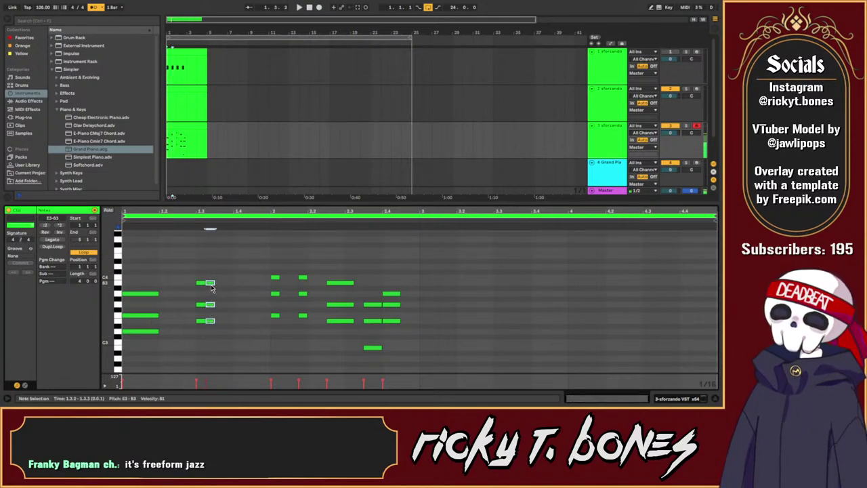
drag(211, 288, 182, 284)
click(177, 282)
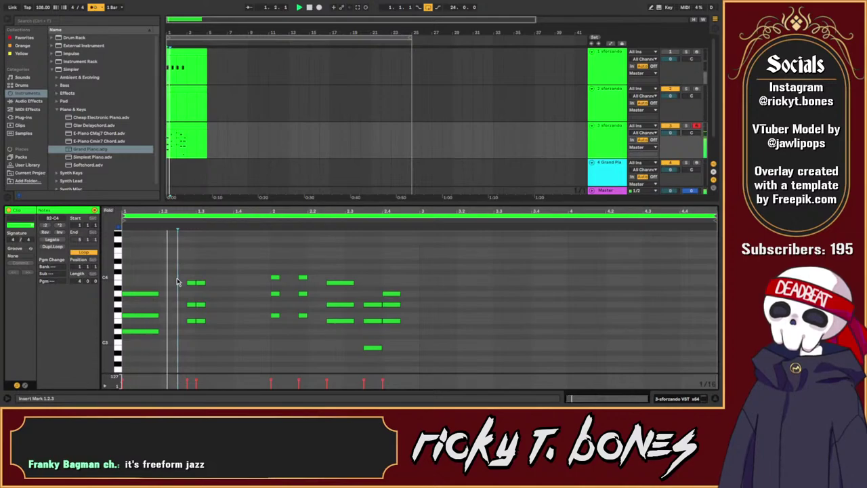
click(186, 292)
Step: Move the repeated chord pair in the first bar to start at 1.2.3 and play back the progression
drag(181, 263, 221, 332)
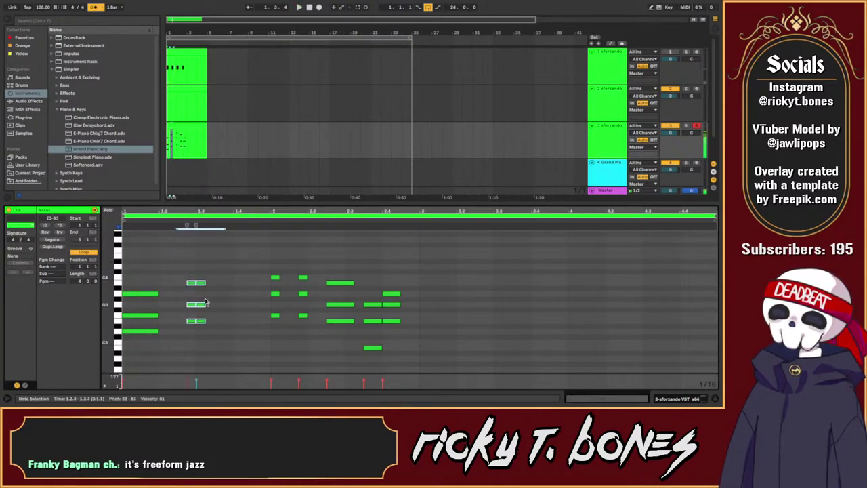
drag(203, 288, 194, 288)
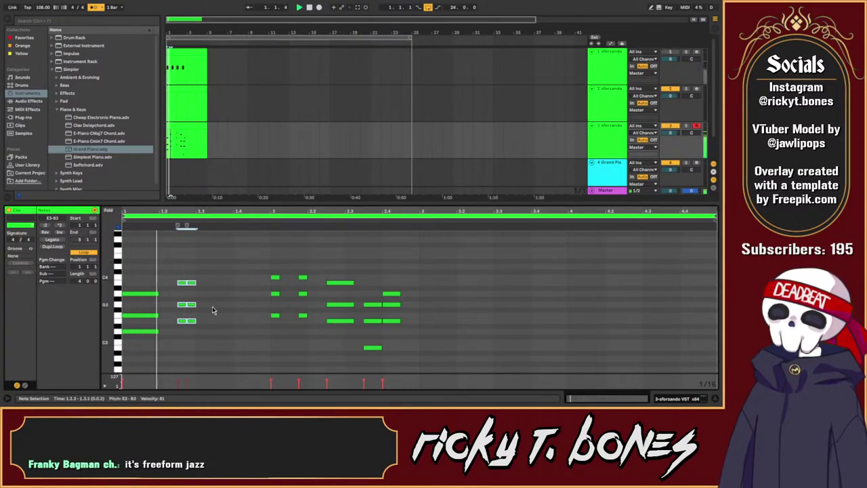
click(277, 347)
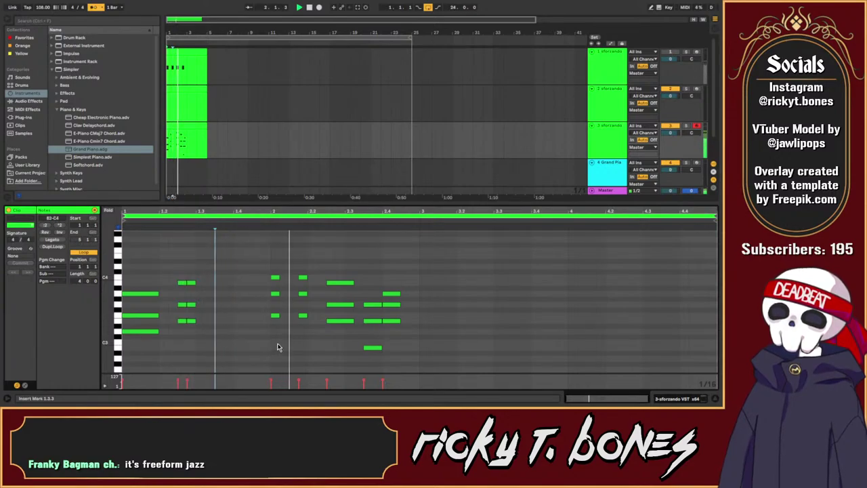
click(289, 347)
key(space)
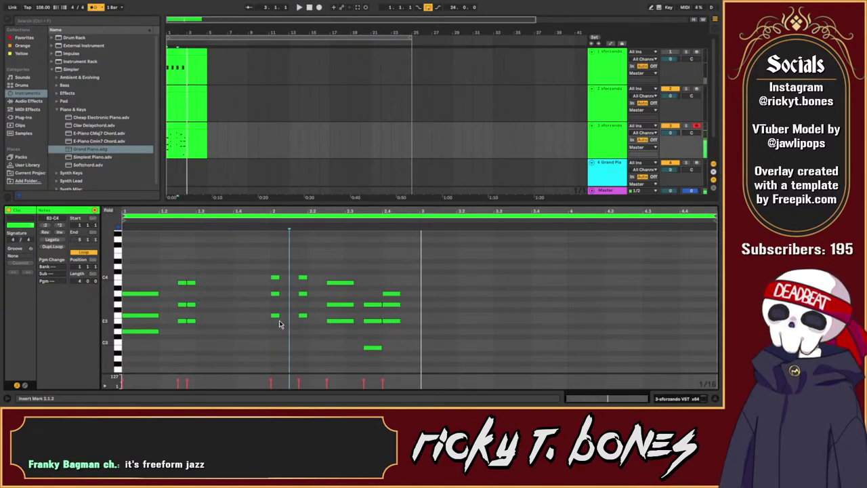
key(space)
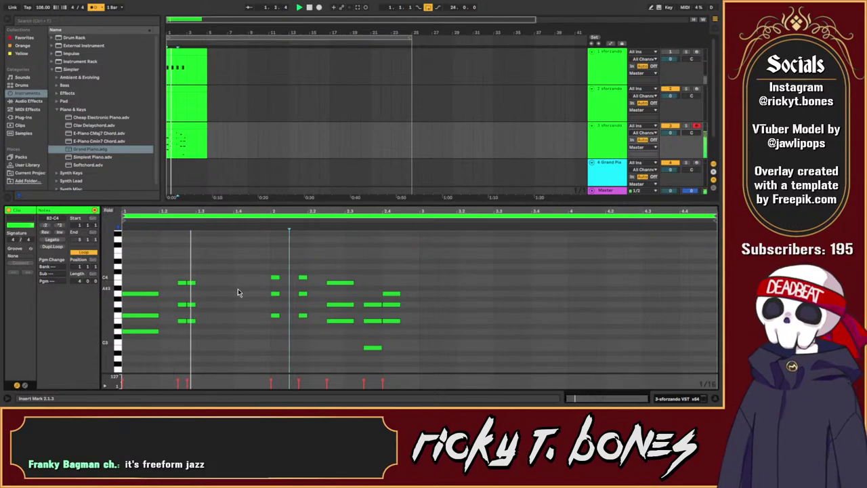
click(238, 293)
click(239, 288)
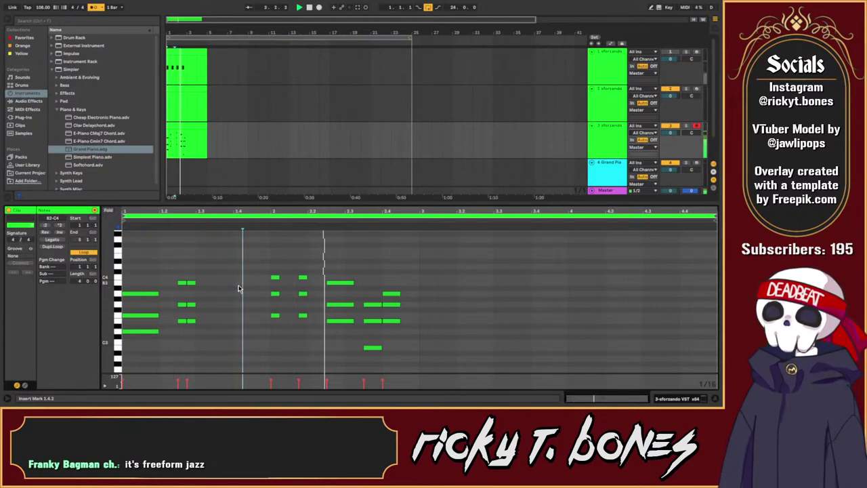
Step: Duplicate the first track's C1 notes into the gaps at 1.2.1, 1.4.1, 2.2.1 and 2.4.1, and activate that track for playback
click(174, 67)
drag(141, 303, 381, 387)
ctrl+drag(145, 330, 182, 330)
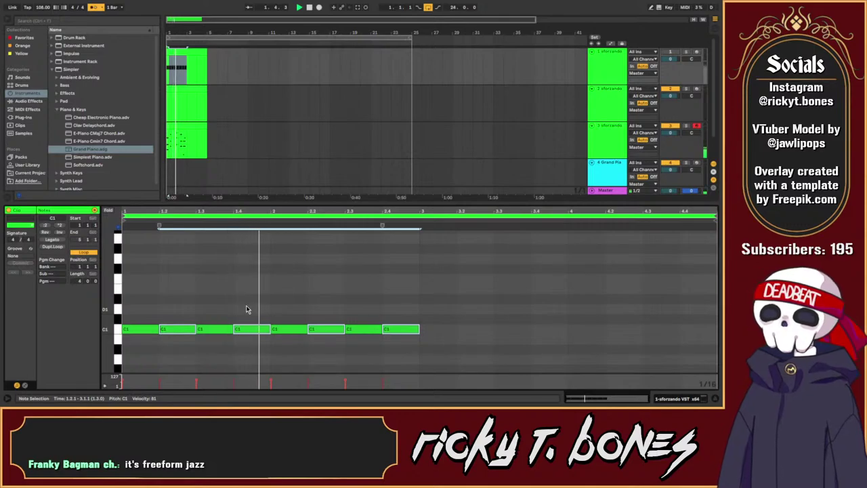
click(670, 53)
click(540, 281)
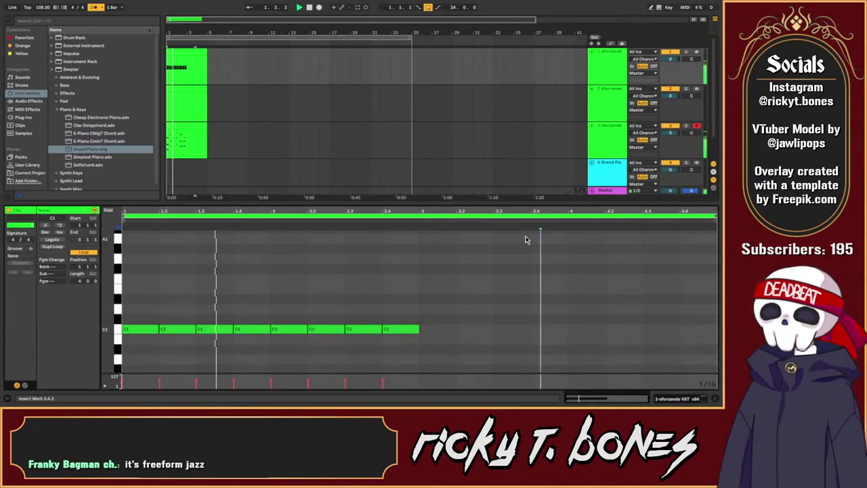
click(483, 255)
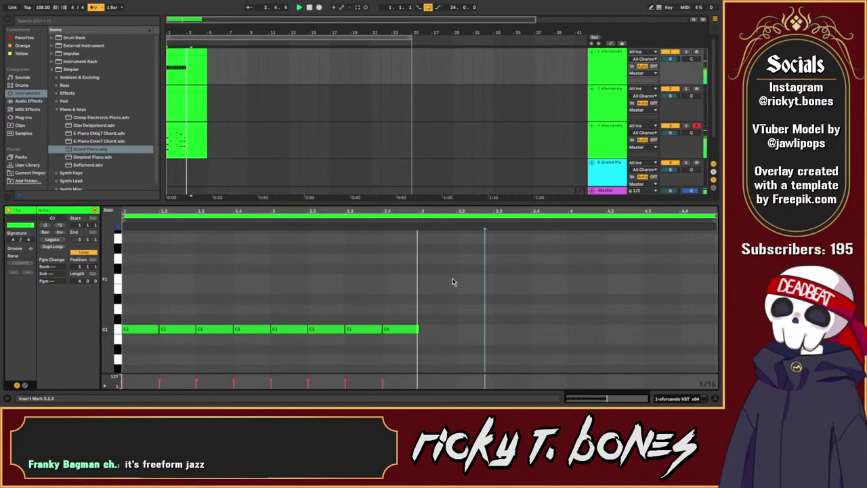
Step: Reopen the third track's clip, audition the notes of the chord at 2.4.1, and listen repeatedly from 2.3.3
click(183, 137)
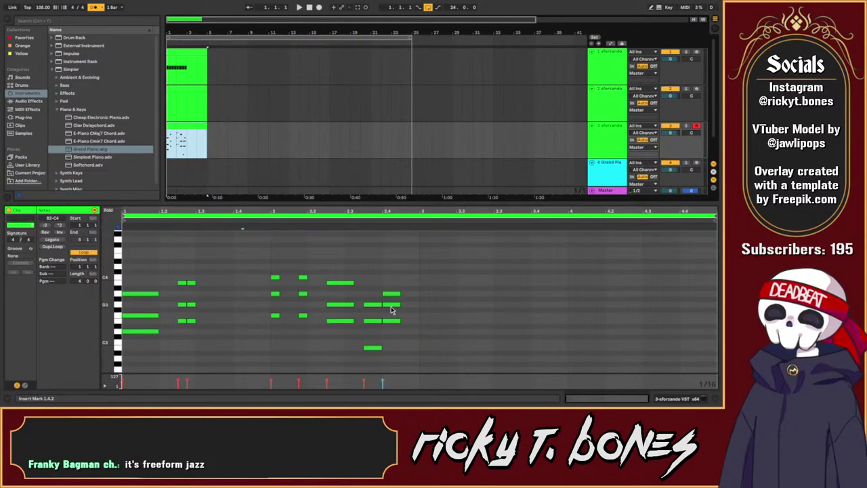
click(385, 306)
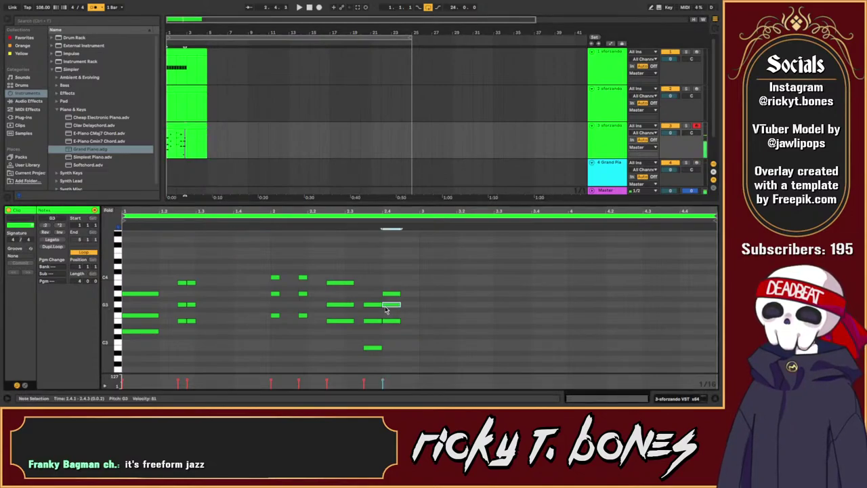
mouse_move(394, 323)
mouse_down()
mouse_move(389, 284)
mouse_move(389, 294)
mouse_up()
click(364, 294)
click(364, 294)
key(space)
key(space)
key(space)
key(space)
click(364, 299)
key(space)
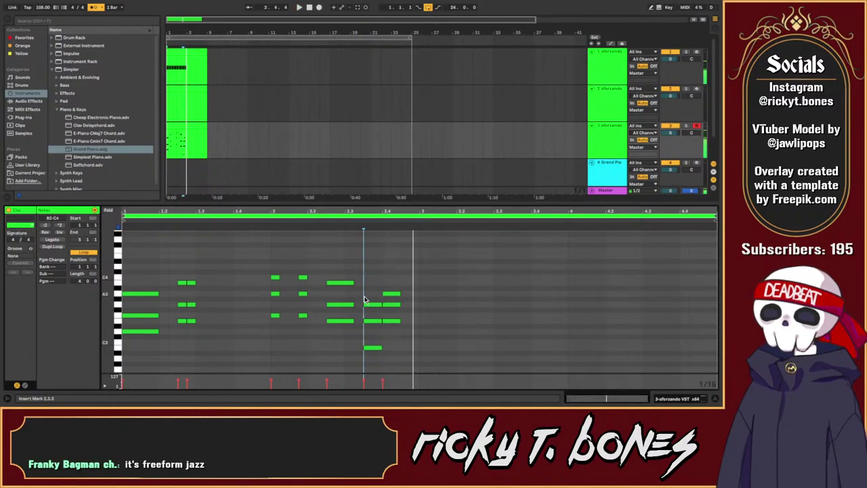
Step: Play back the second bar from 2.1.1 and replay the chord progression with the bass notes and metronome
key(space)
click(271, 303)
key(space)
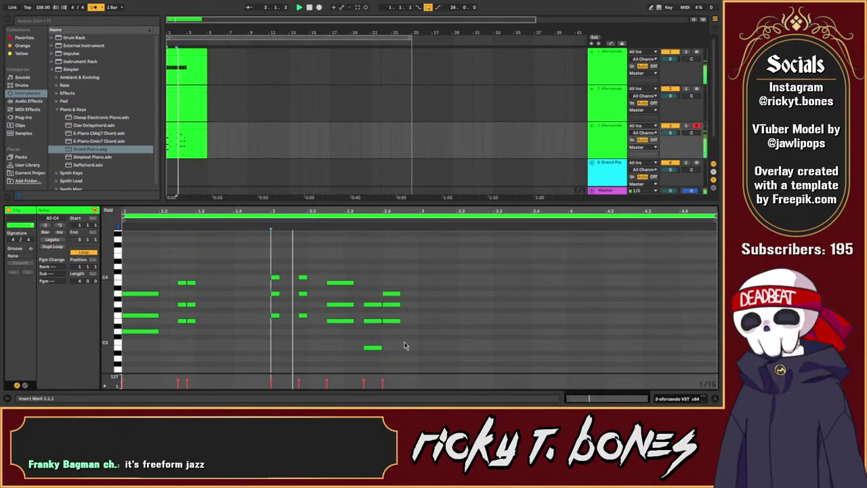
click(393, 346)
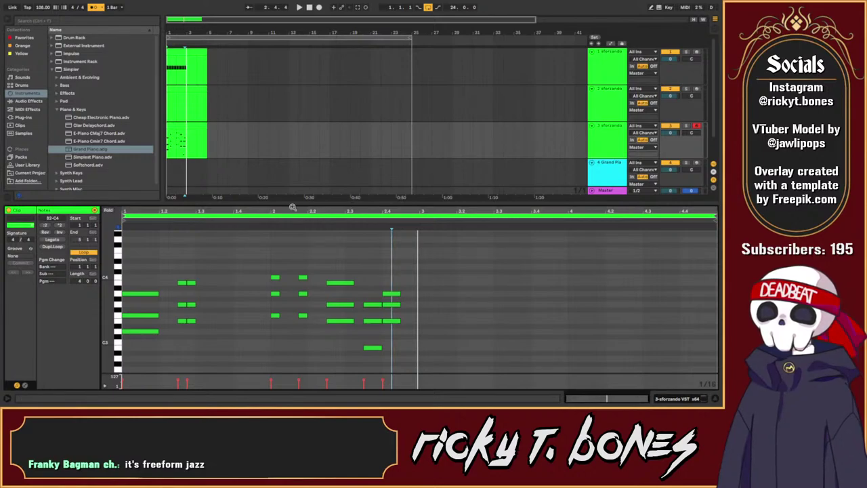
key(space)
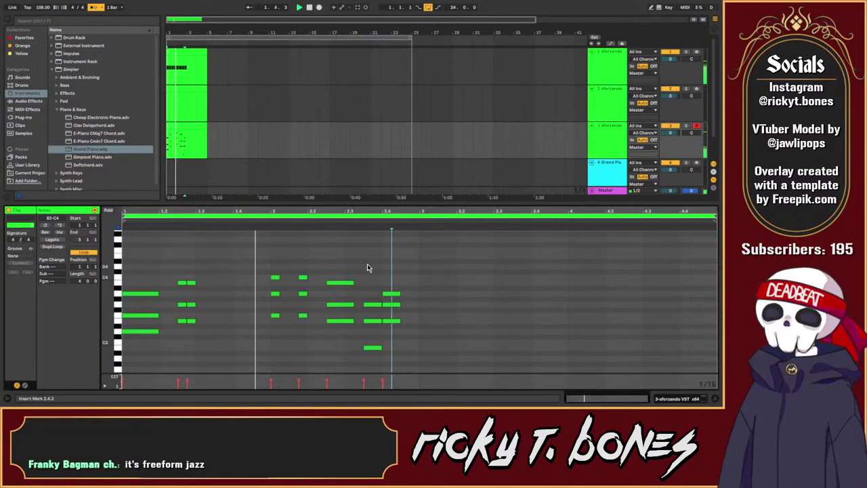
Step: Play back the chord progression and replay it from 2.1.1 to check the closing chords at 2.3.3 and 2.4.1
click(372, 270)
click(427, 269)
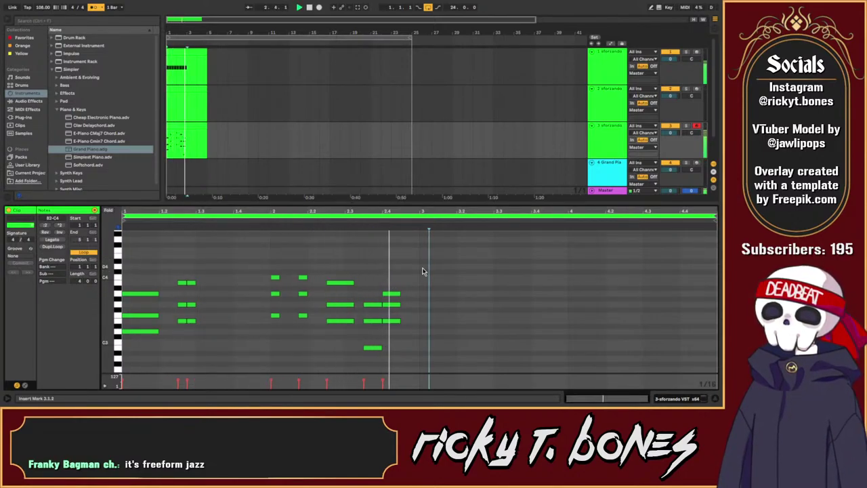
click(365, 298)
key(space)
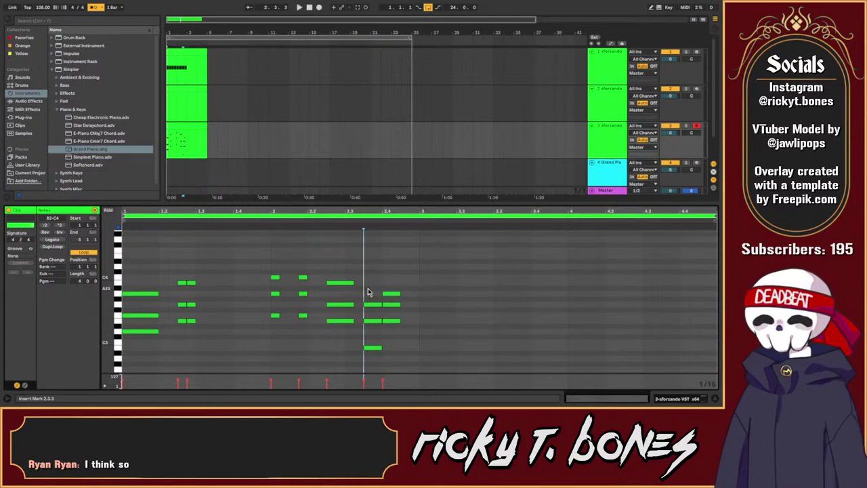
click(415, 277)
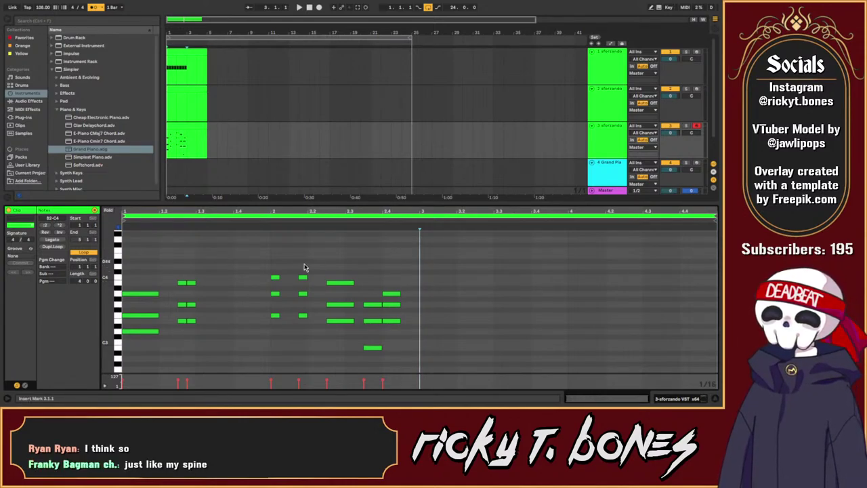
click(271, 262)
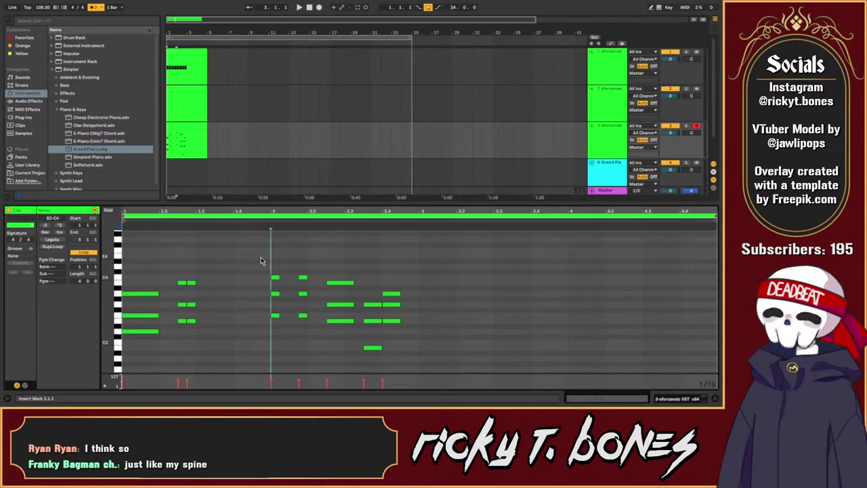
key(space)
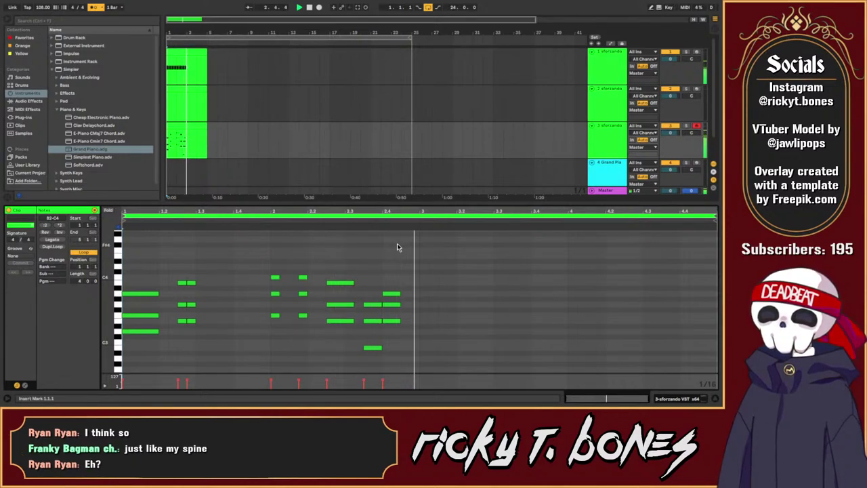
Step: Try raising the top note of the closing chord at 2.4.1 to B3 and play it back from 2.1.1
click(389, 296)
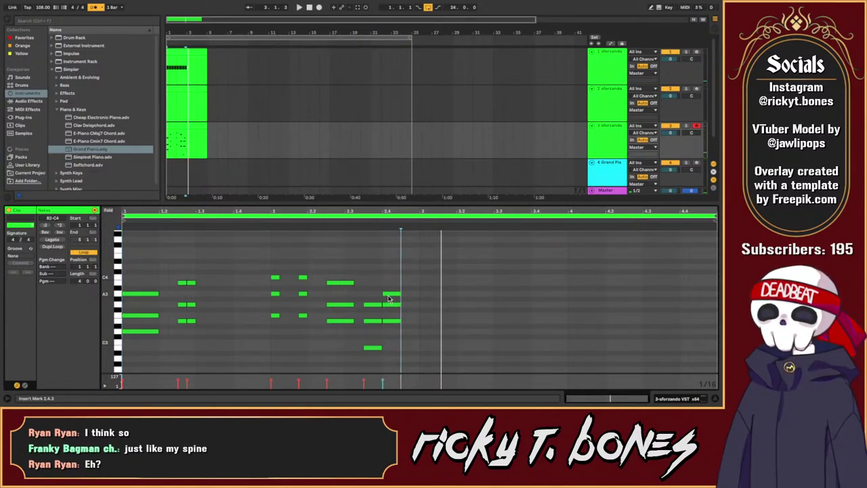
mouse_move(389, 298)
mouse_down()
mouse_move(388, 288)
mouse_move(389, 310)
mouse_up()
click(363, 287)
key(space)
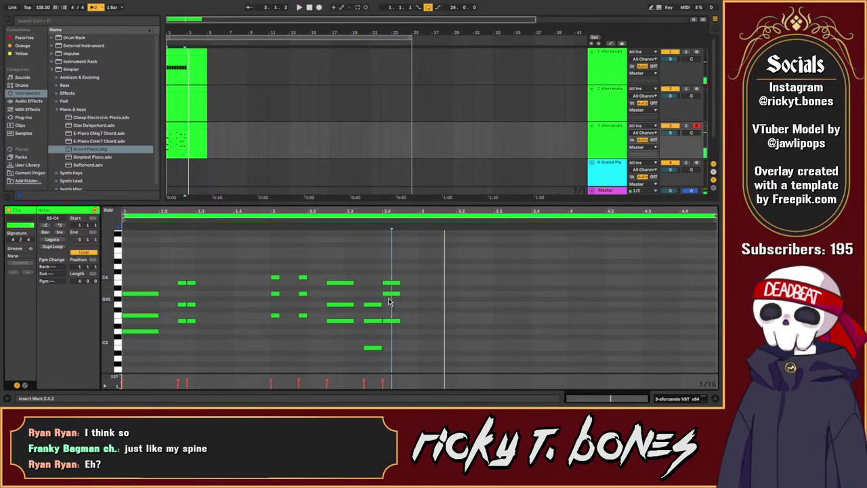
click(280, 304)
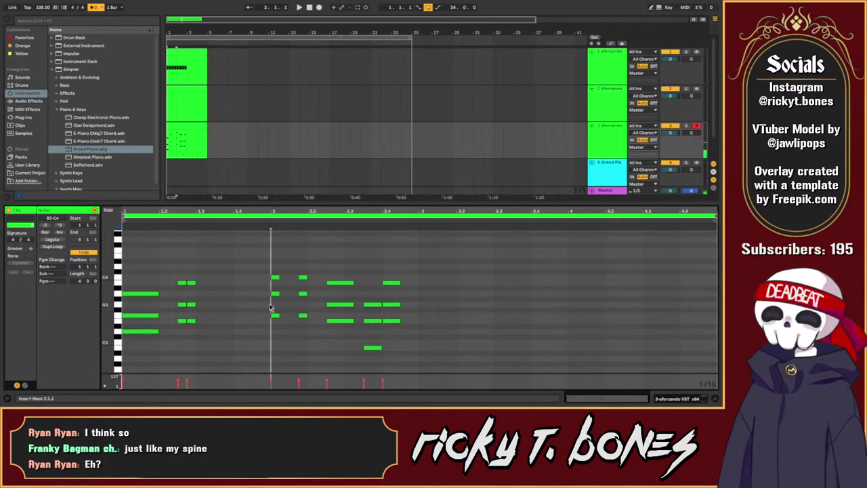
key(space)
click(348, 353)
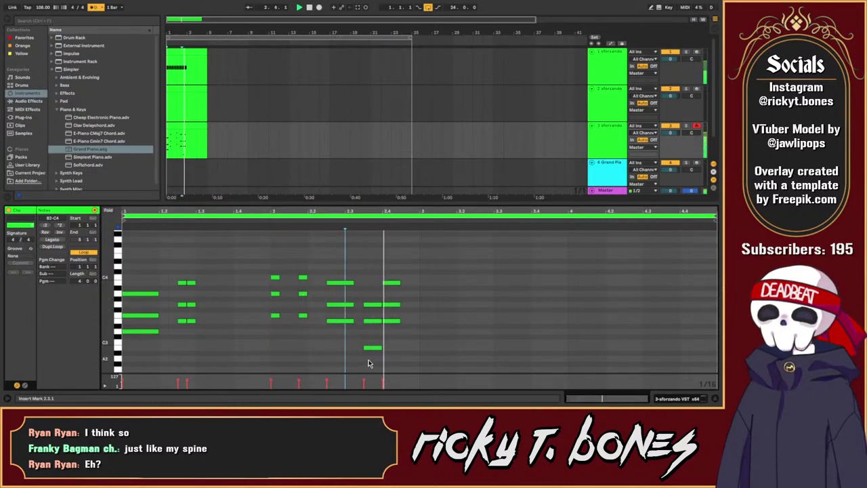
key(space)
Step: Return the closing chord's top note to A3 and play back from 1.4.4
click(391, 305)
drag(391, 283, 389, 296)
click(263, 298)
key(space)
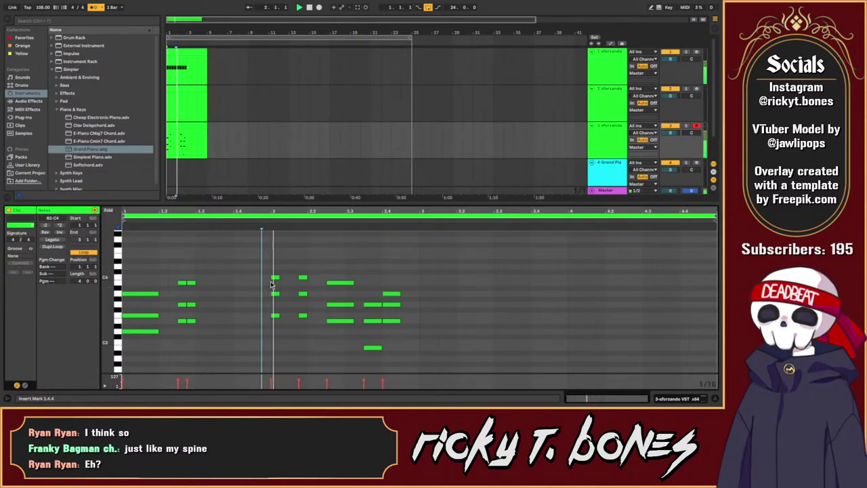
click(420, 361)
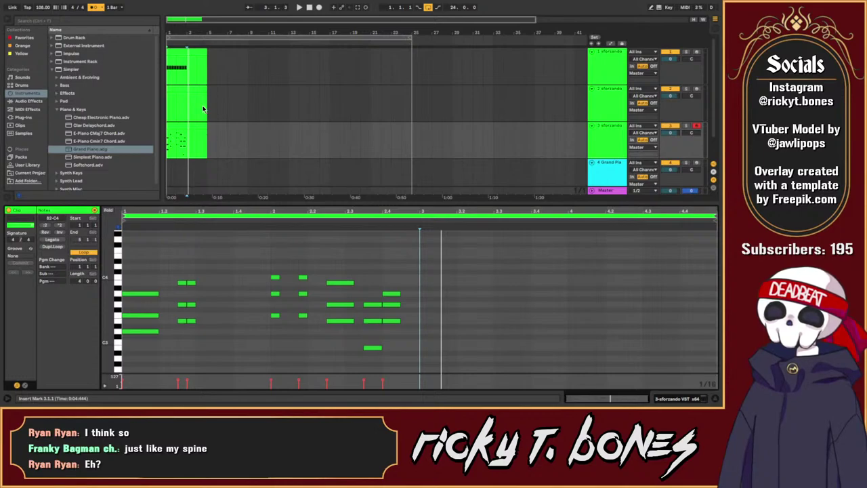
Step: Duplicate the whole two-bar chord progression on the third track to start at 3.1.1 and play it from the beginning
drag(421, 260, 123, 354)
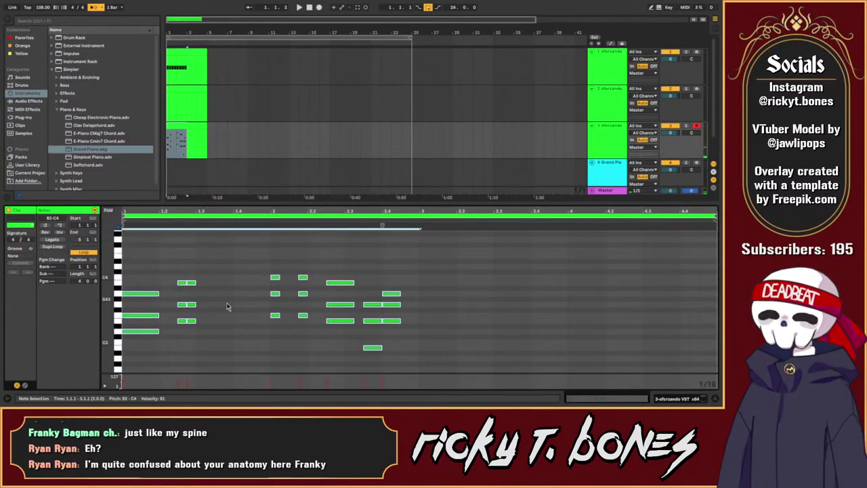
key(ctrl+d)
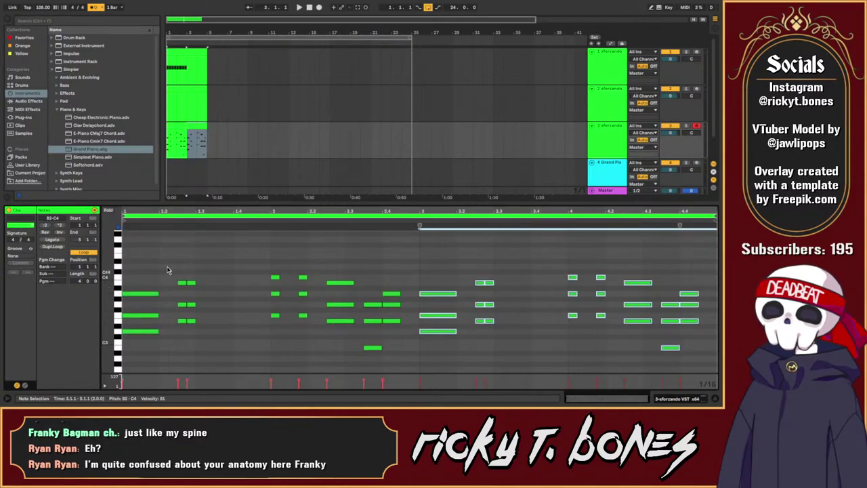
key(space)
click(178, 238)
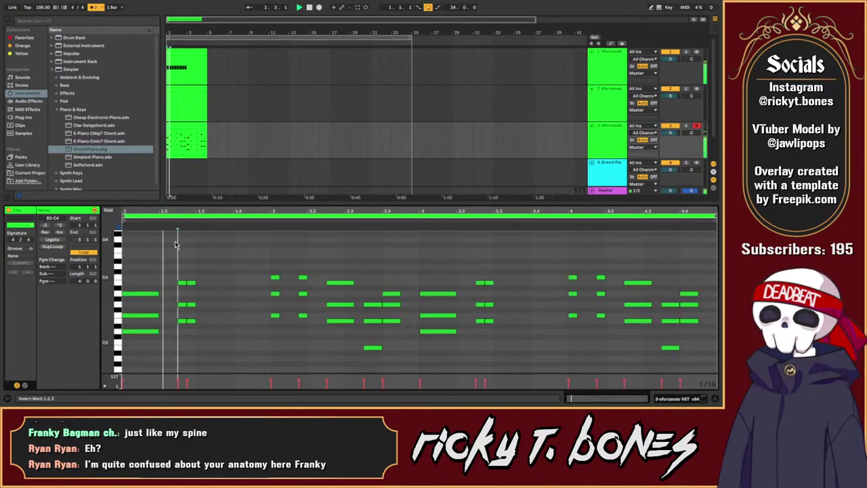
Step: Duplicate all the C1 notes in the first track's clip into bars 3 and 4
click(177, 82)
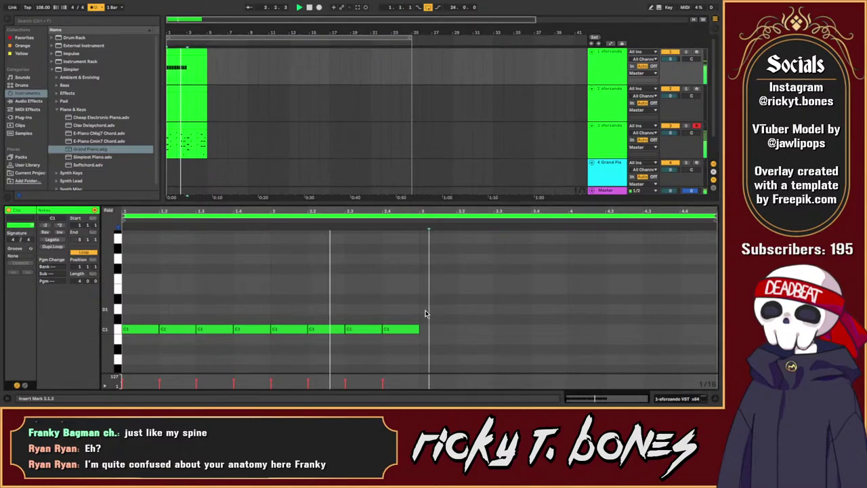
key(ctrl+a)
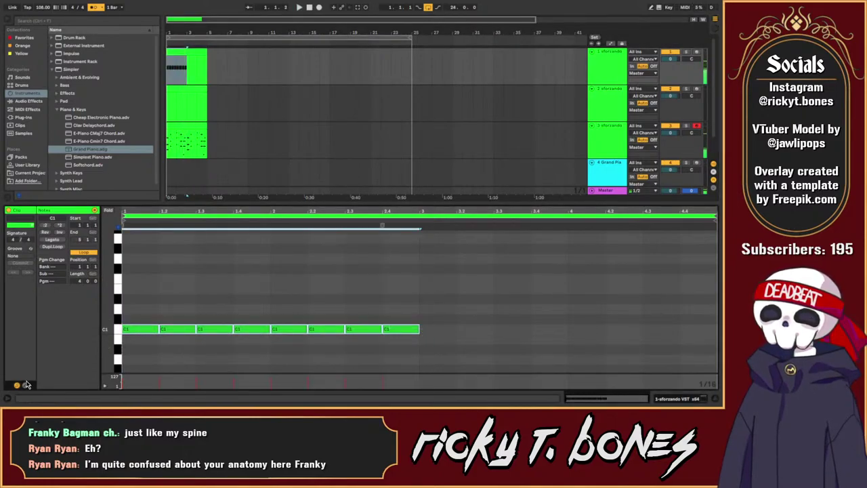
key(ctrl+d)
Step: Add sixteenth D#1 notes at 3.1.1, 3.1.3, 3.2.1 and 3.2.3 in the first track's clip
click(419, 306)
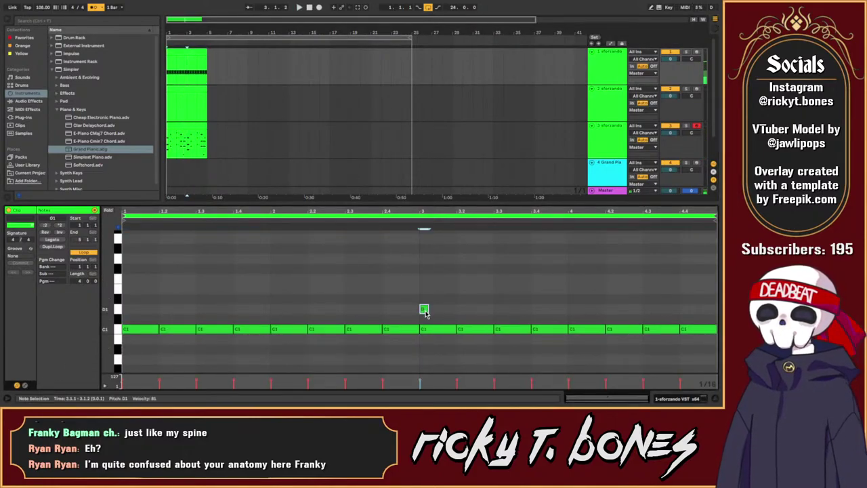
mouse_move(424, 310)
mouse_down()
mouse_move(428, 271)
mouse_move(423, 310)
mouse_move(423, 303)
mouse_move(443, 302)
mouse_move(425, 303)
mouse_up()
double_click(442, 299)
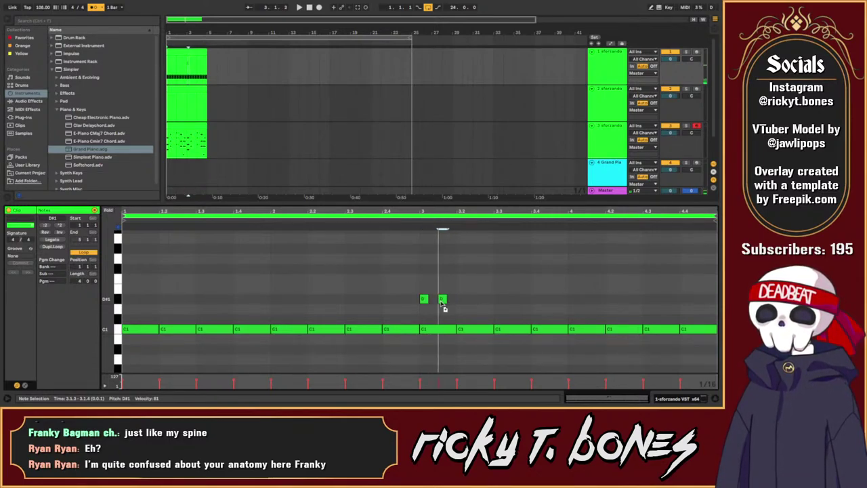
double_click(461, 299)
click(464, 301)
double_click(480, 299)
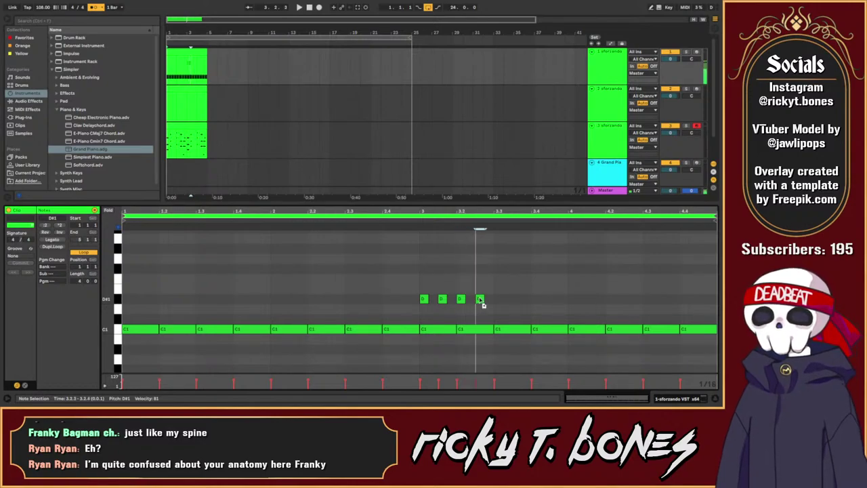
Step: Extend the D#1 pattern with notes at 3.2.4, 3.3.1, 3.3.2, 3.3.3, 3.4.1 and 3.4.3, leaving 3.2.2 empty
click(479, 300)
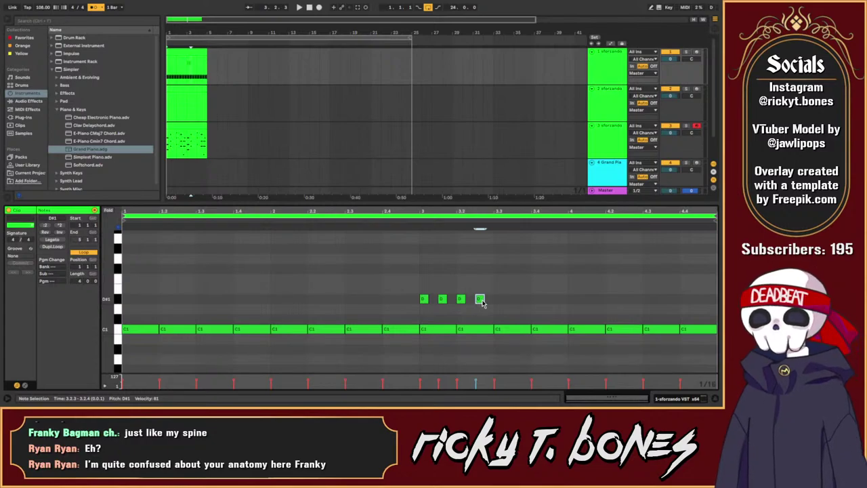
drag(481, 301, 471, 300)
double_click(481, 300)
double_click(490, 301)
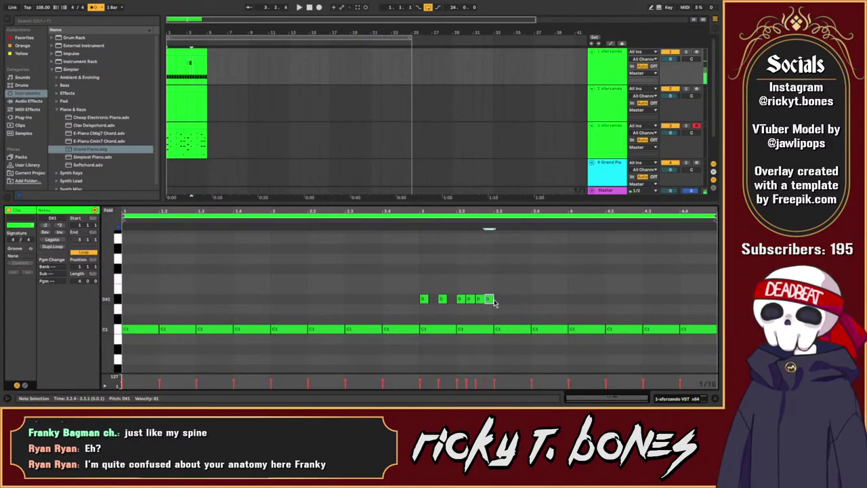
click(466, 300)
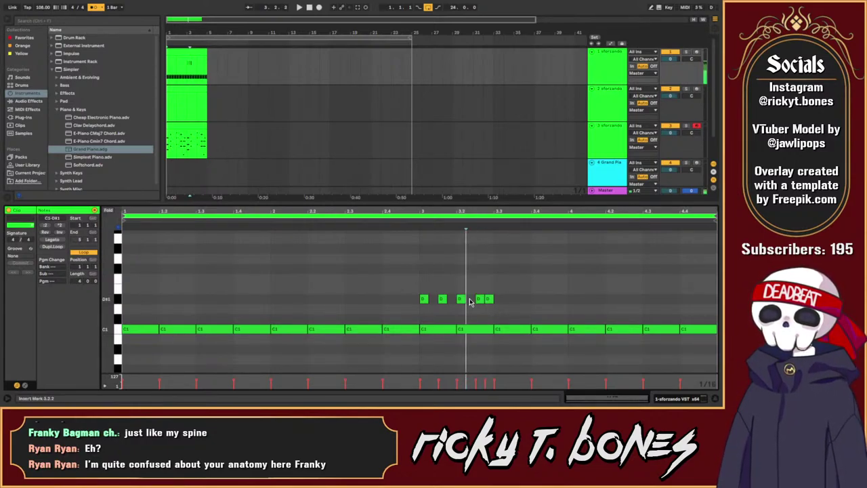
double_click(496, 300)
double_click(505, 300)
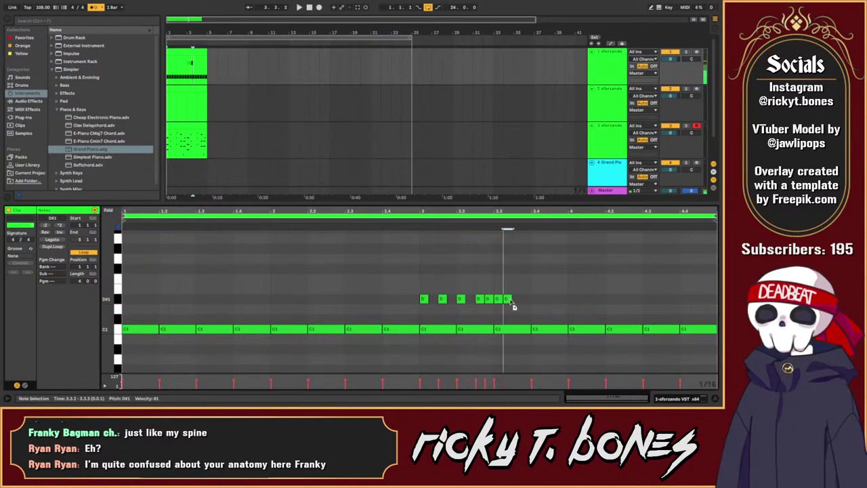
double_click(515, 301)
double_click(536, 301)
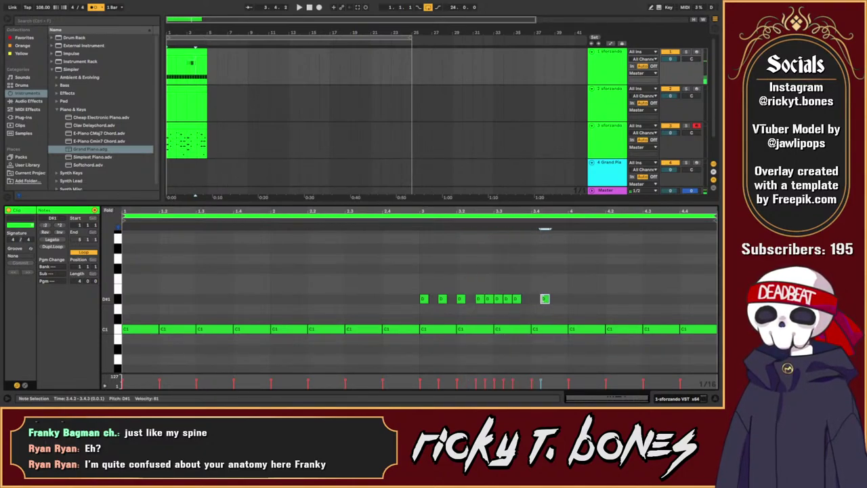
double_click(555, 301)
Step: Play back the D#1 pattern with the chords from 3.1.1
click(418, 281)
key(space)
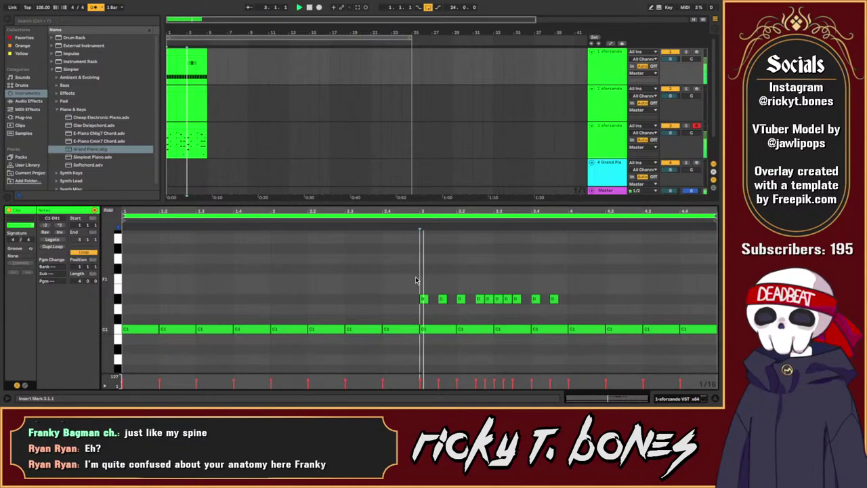
click(503, 286)
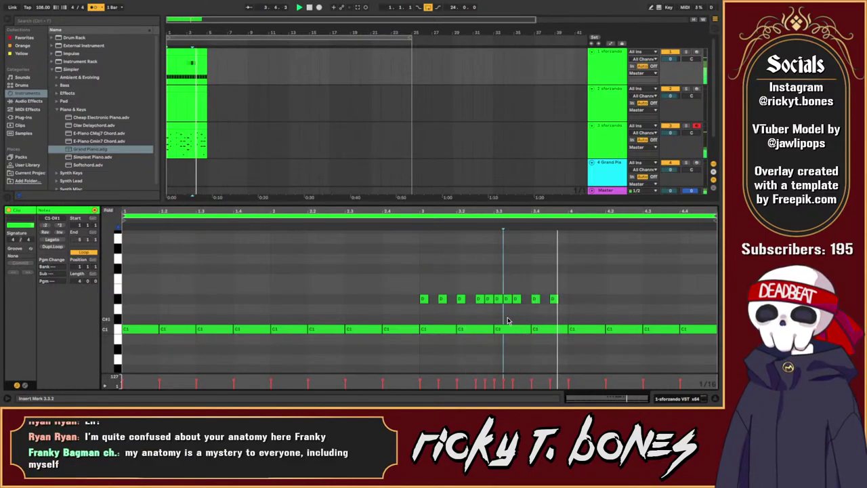
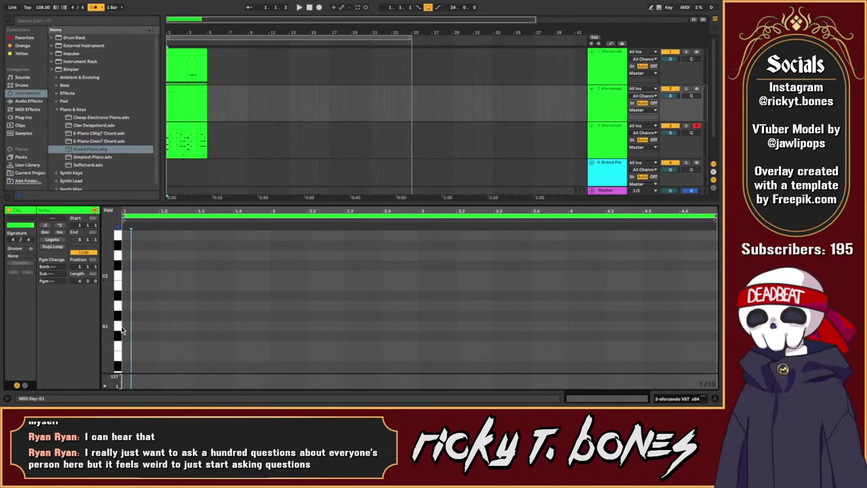
Step: Look through the clips on the sforzando tracks and open the second track's empty clip
click(196, 139)
click(202, 91)
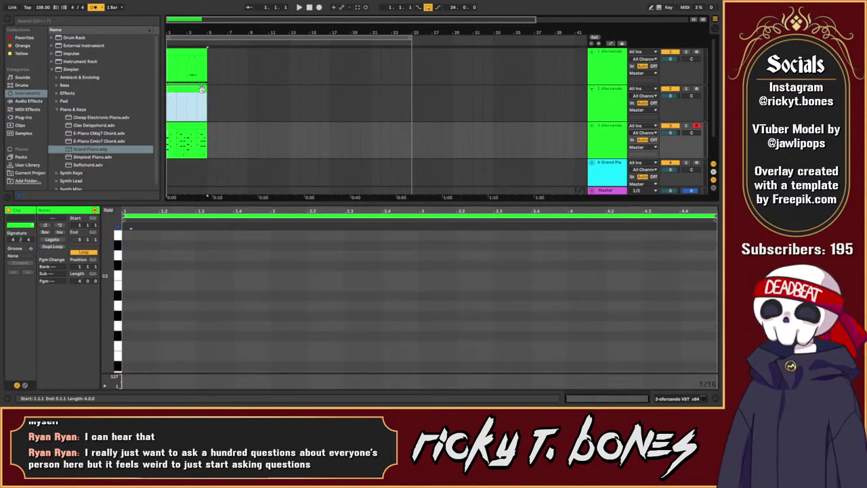
key(Up)
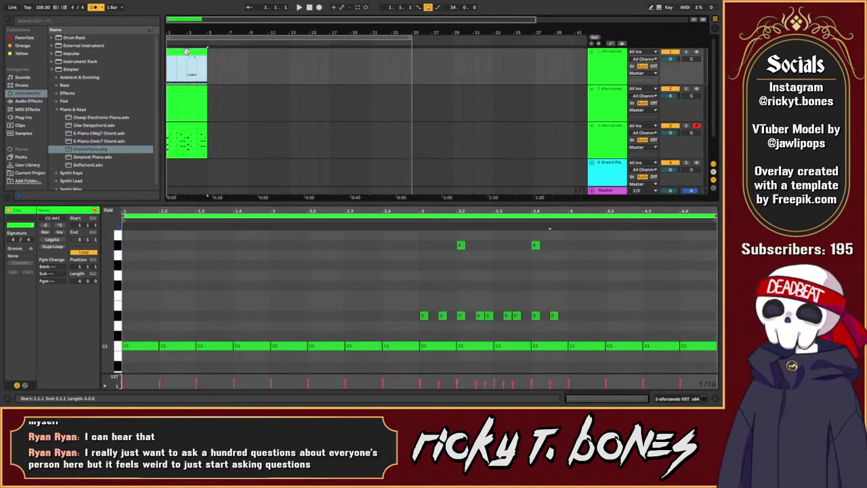
click(206, 96)
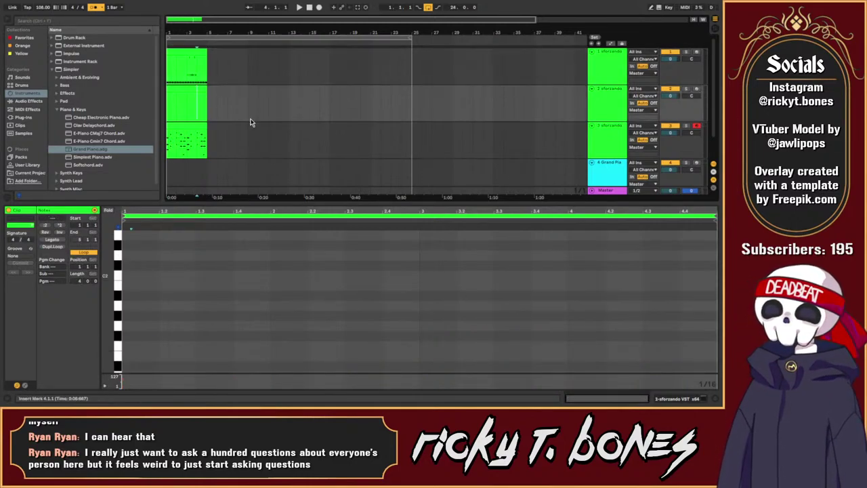
click(187, 94)
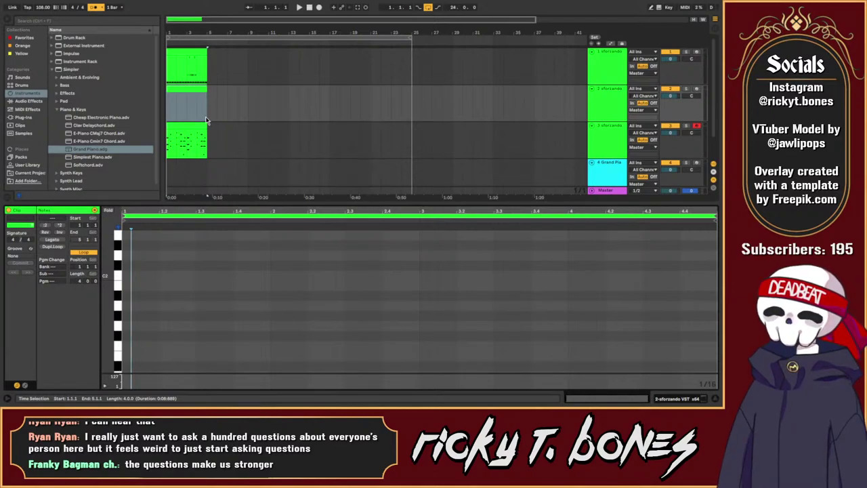
click(179, 92)
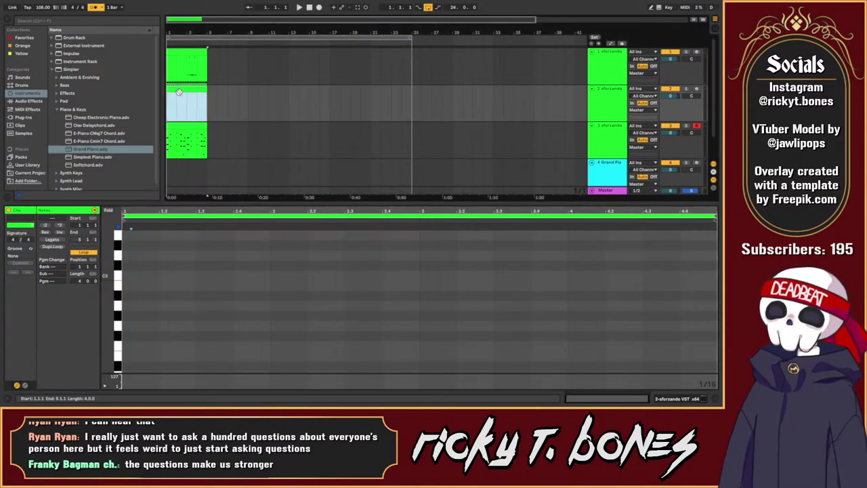
Step: Audition C2 on the second track during a playback check and reopen the first track's clip at 3.1.1
click(120, 276)
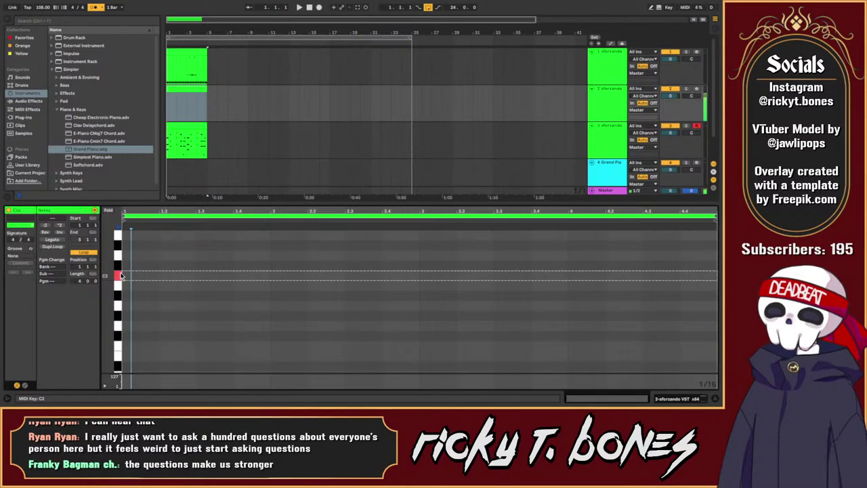
key(space)
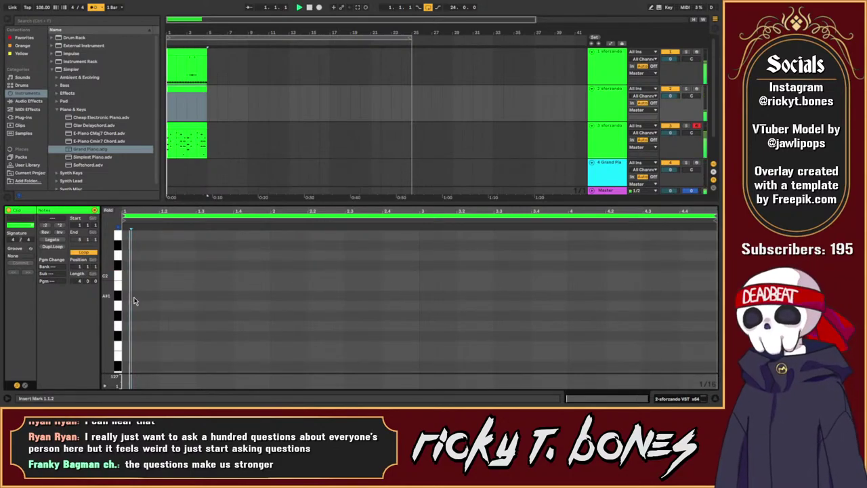
click(189, 60)
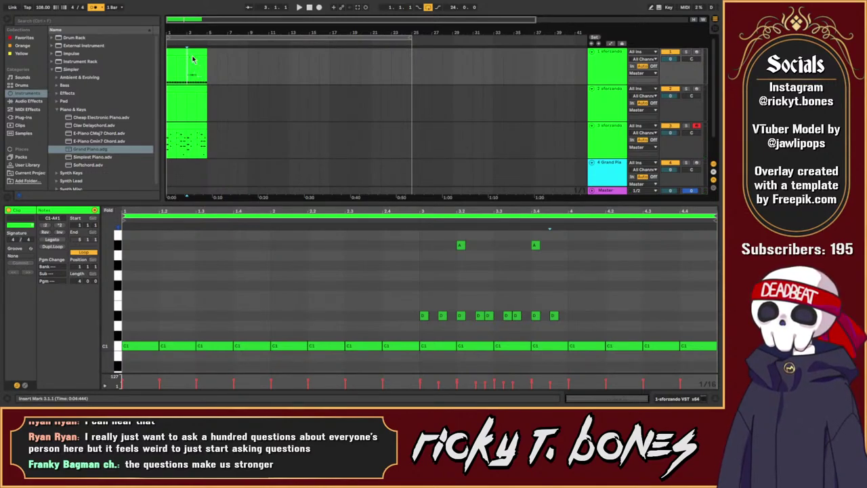
Step: Copy the D#1 and A#1 pattern in the first track's clip from 3.1.1 to 1.1.1
drag(562, 242, 354, 323)
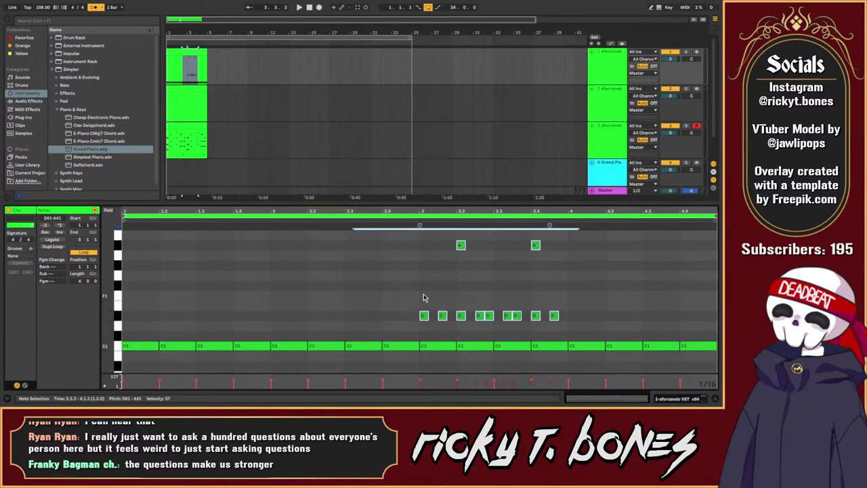
click(424, 298)
click(578, 247)
drag(578, 247, 134, 320)
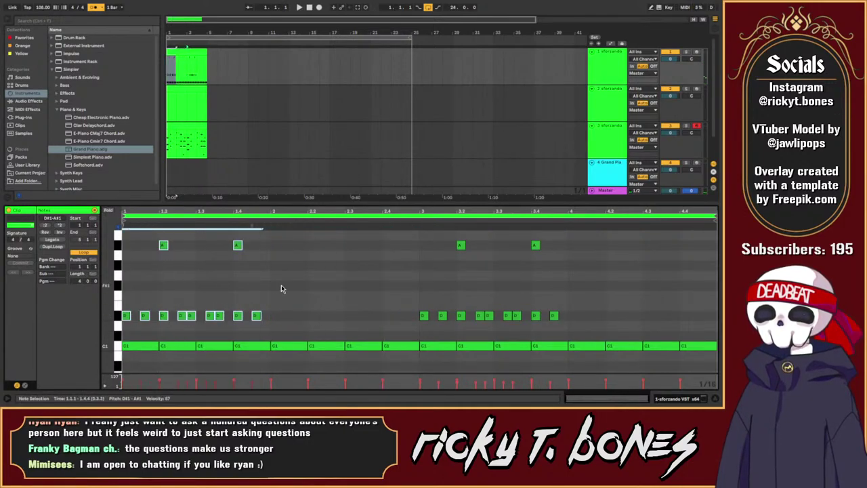
click(307, 271)
Step: Delete the arrangement section from 3.1.1 to 5.1.1 on all three sforzando tracks
click(191, 118)
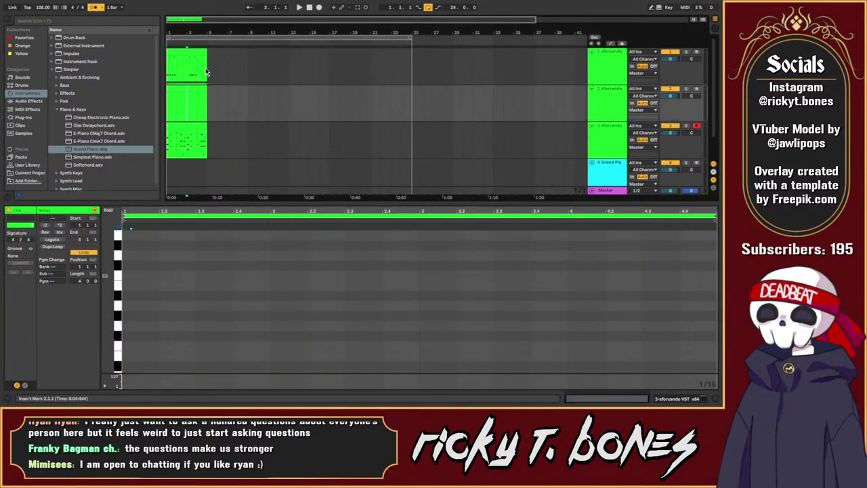
drag(208, 72, 187, 144)
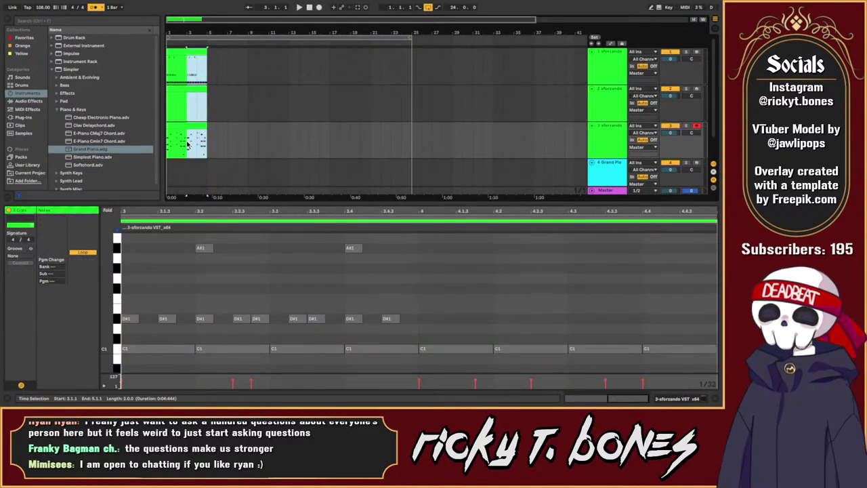
key(Delete)
Step: Shorten the arrangement loop to the first two bars, reopen the first track's clip and save the set
click(381, 71)
click(410, 39)
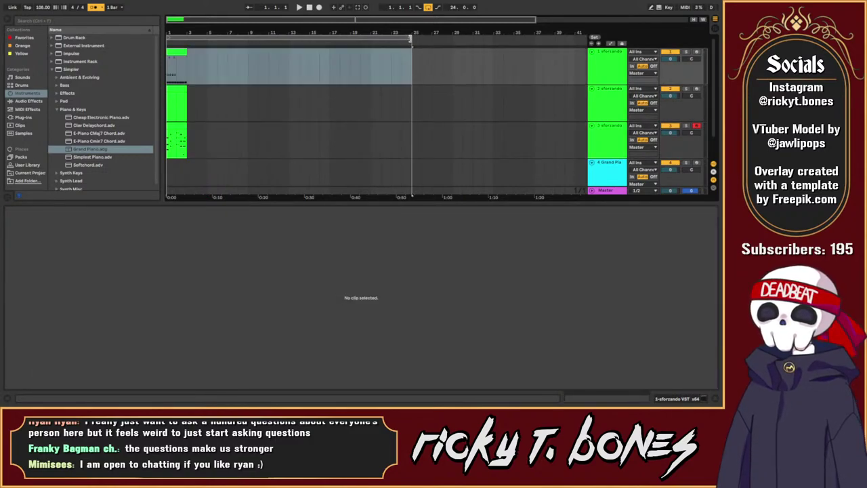
drag(410, 38, 188, 38)
click(178, 70)
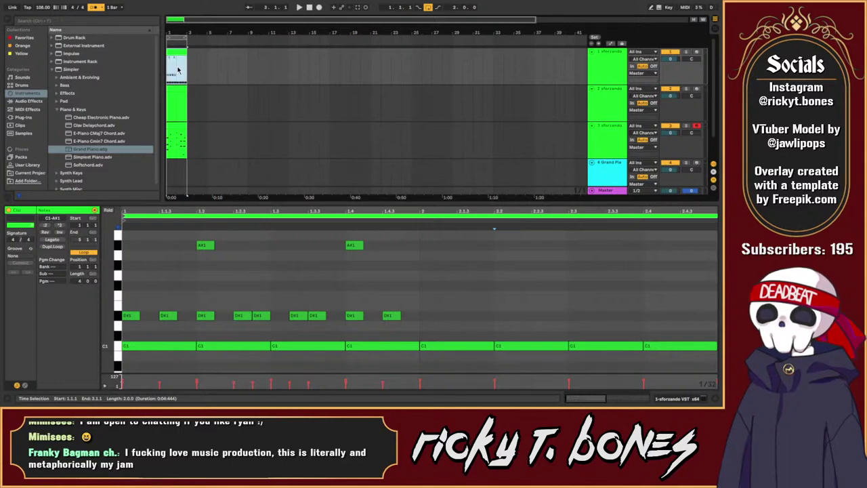
key(ctrl+s)
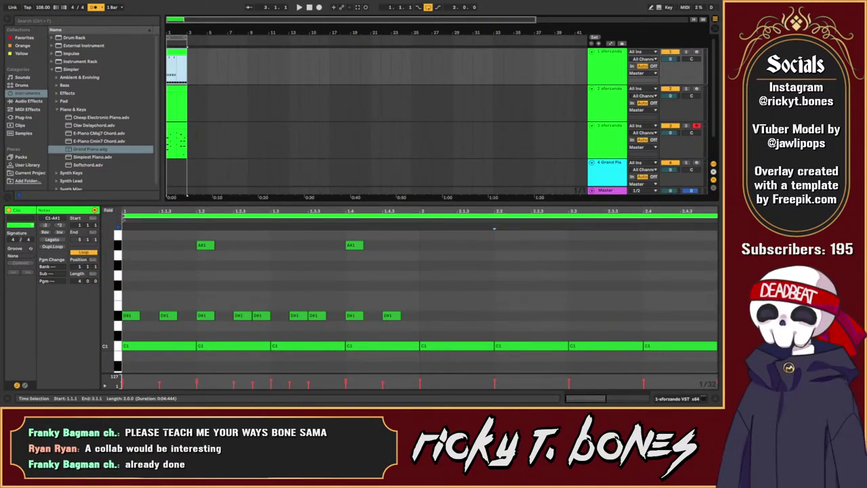
Step: Play back the copied one-bar pattern with the chords from 1.1.1
click(181, 74)
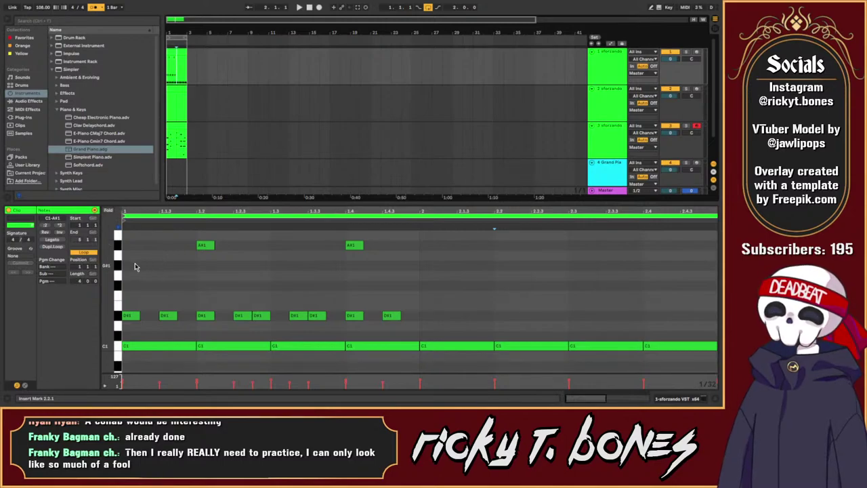
key(space)
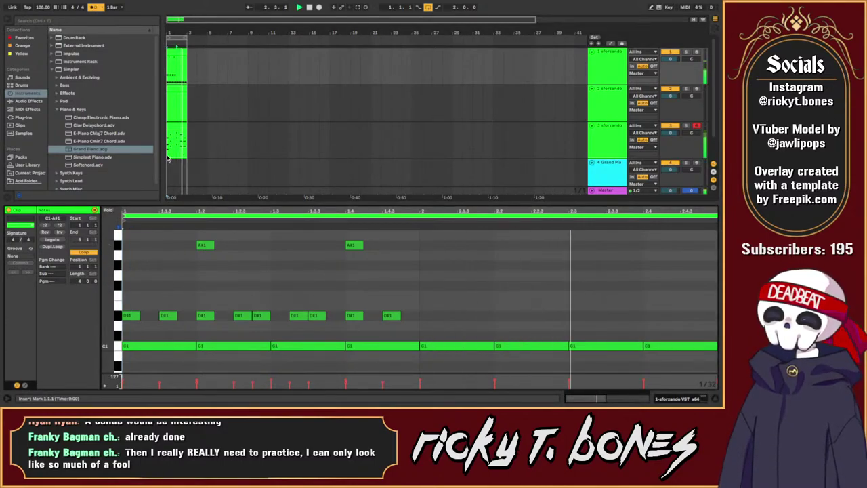
click(169, 98)
click(175, 51)
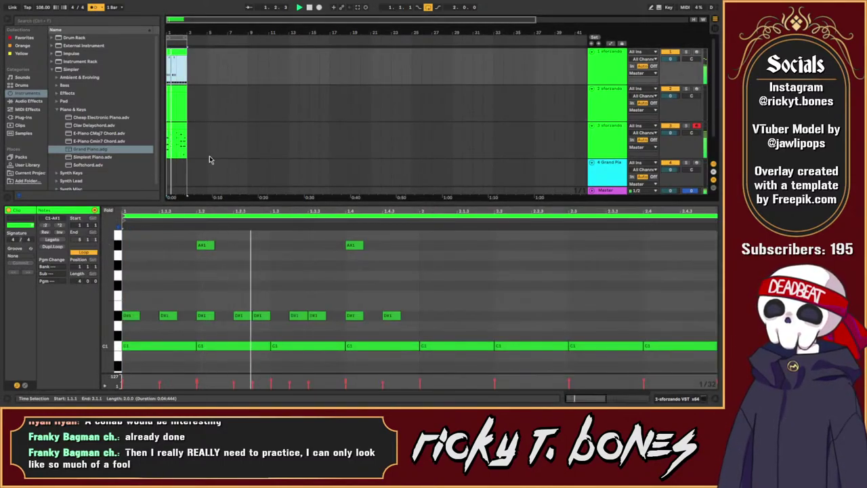
click(399, 300)
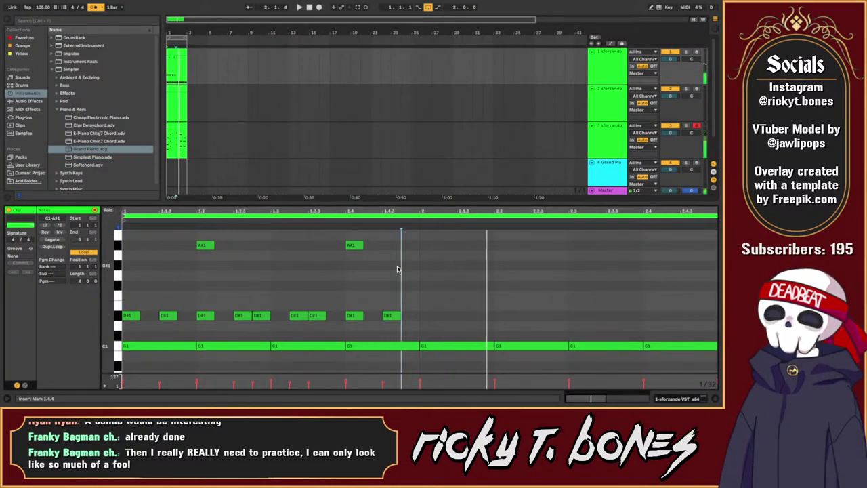
drag(411, 291, 167, 336)
click(364, 300)
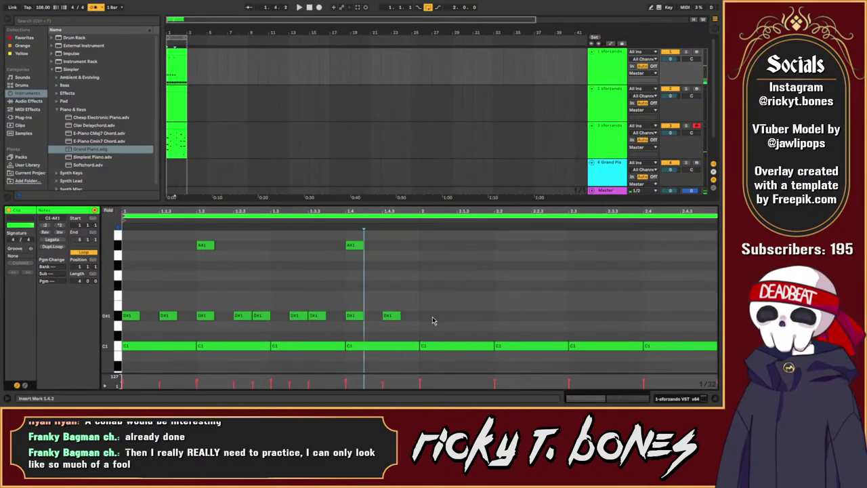
Step: Add D#1 notes in bar 2 at 2.1.1, 2.2.1, 2.3.1, 2.3.2, 2.3.3 and 2.4.1
double_click(432, 317)
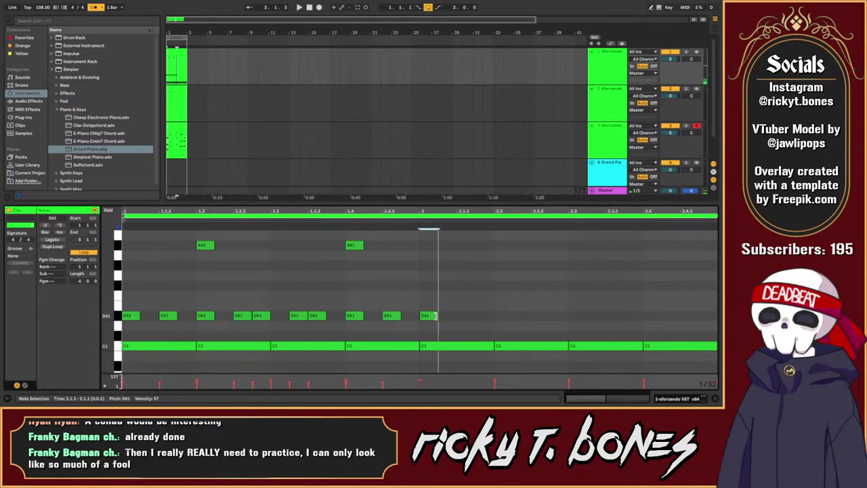
double_click(503, 316)
click(421, 290)
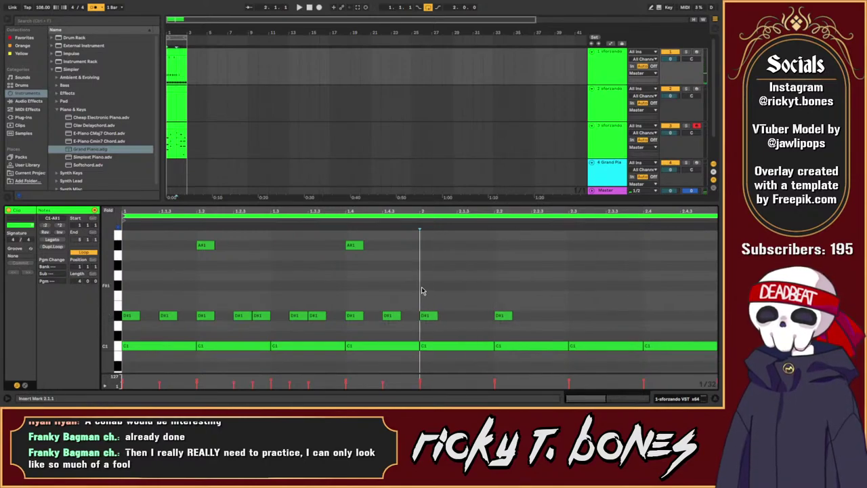
click(505, 316)
double_click(575, 306)
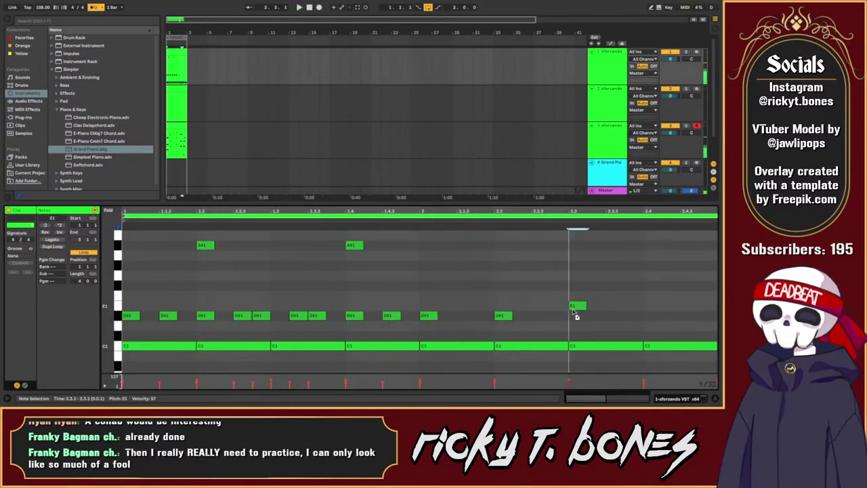
drag(574, 312, 600, 320)
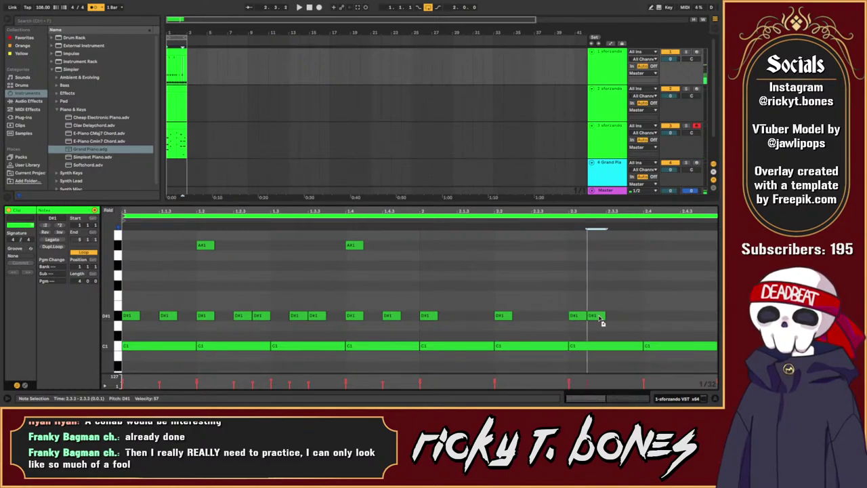
double_click(612, 316)
double_click(652, 316)
Step: Play back the two-bar D#1 pattern and check how bar 2 fits with the chords
key(space)
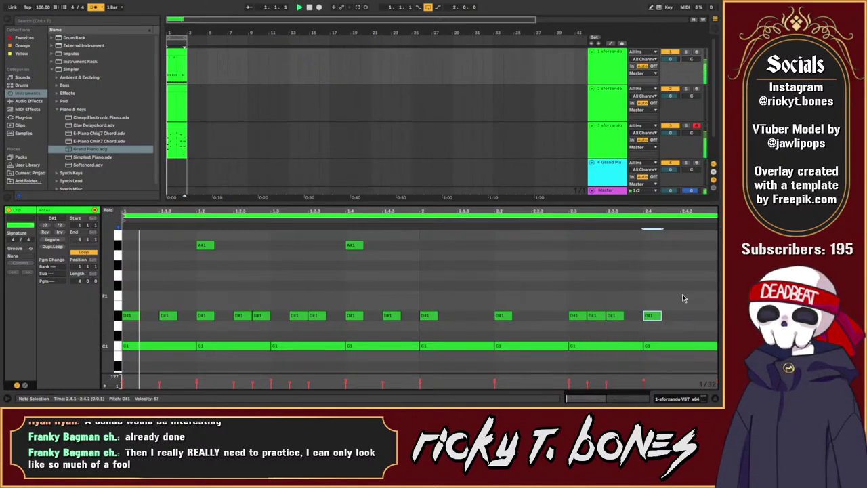
click(683, 298)
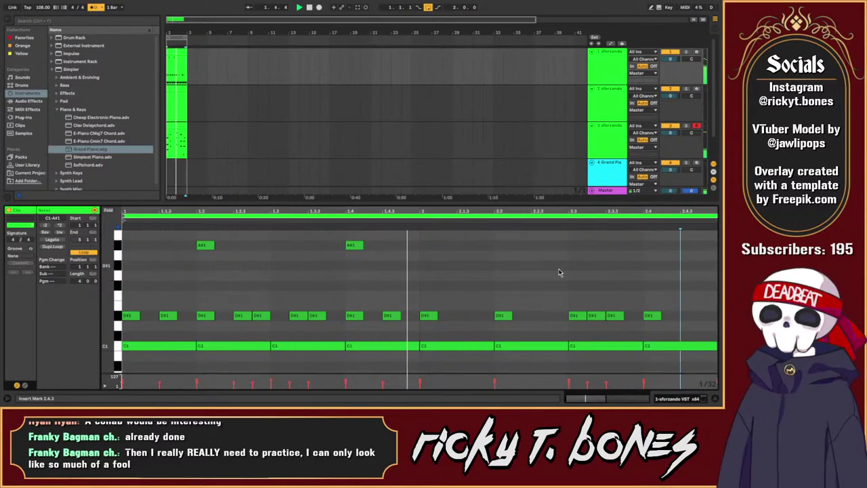
click(624, 282)
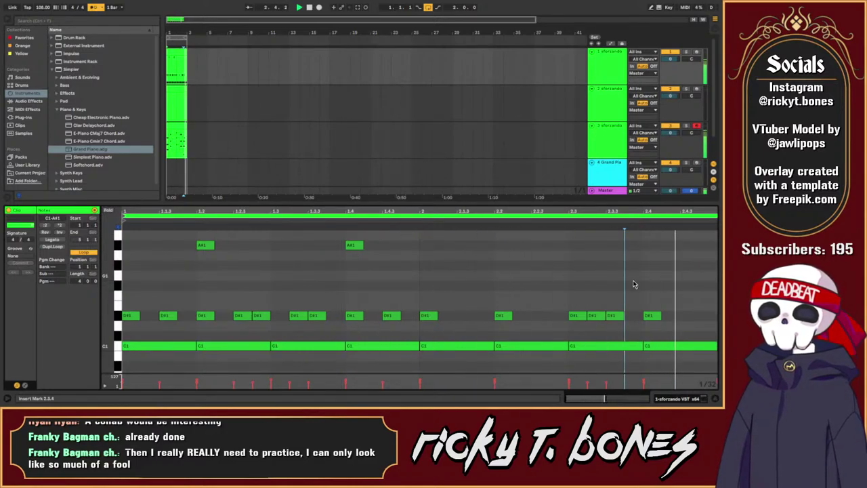
key(space)
click(469, 297)
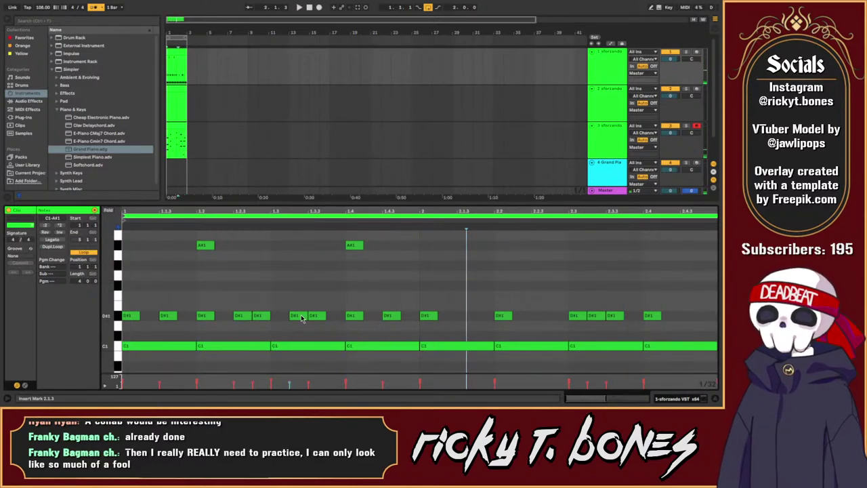
key(space)
click(437, 301)
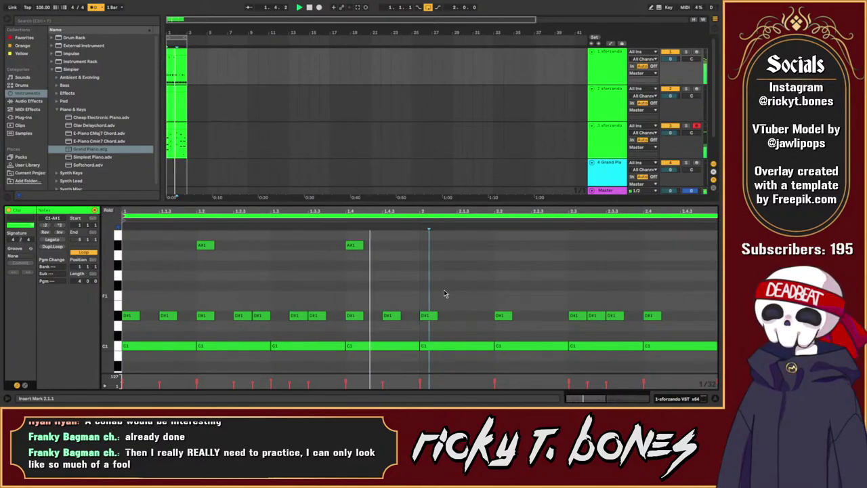
key(space)
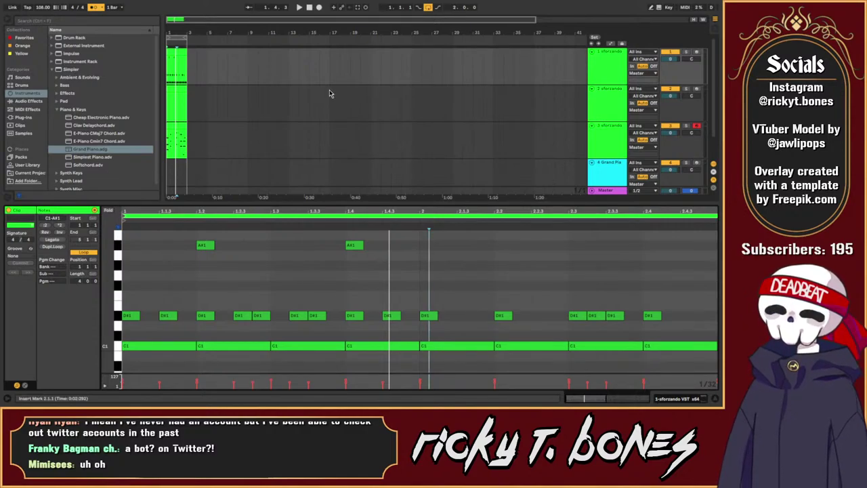
Step: Replay the loop from 1.1.1 and copy the D#1 note at 2.1.1 to 2.1.3
click(169, 71)
key(space)
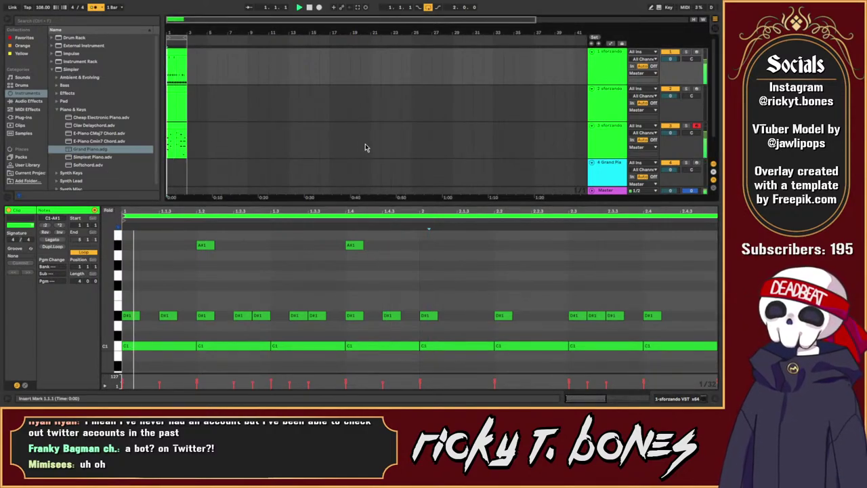
click(487, 278)
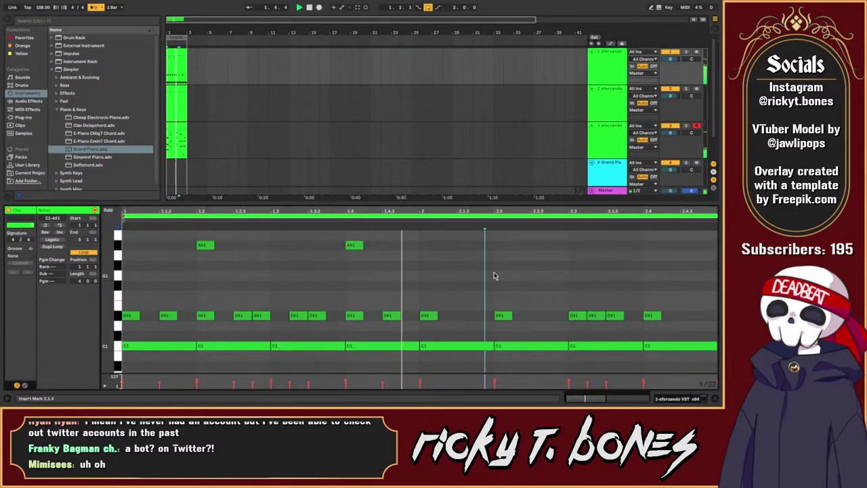
click(536, 291)
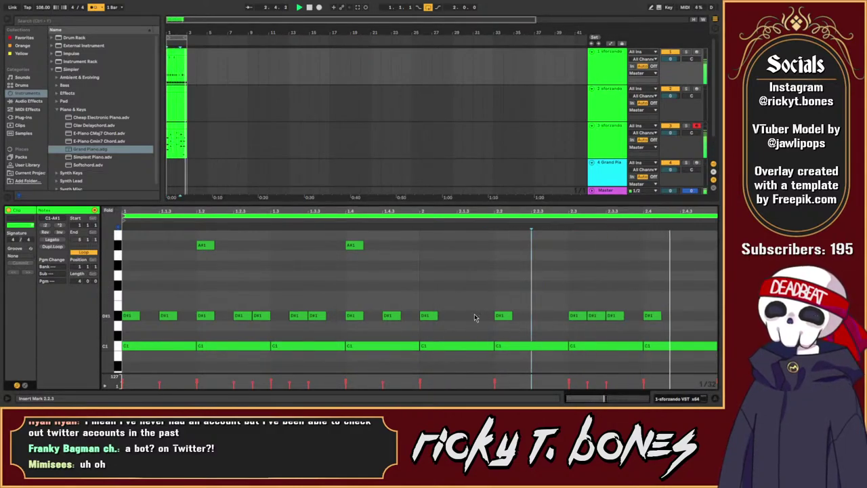
click(431, 317)
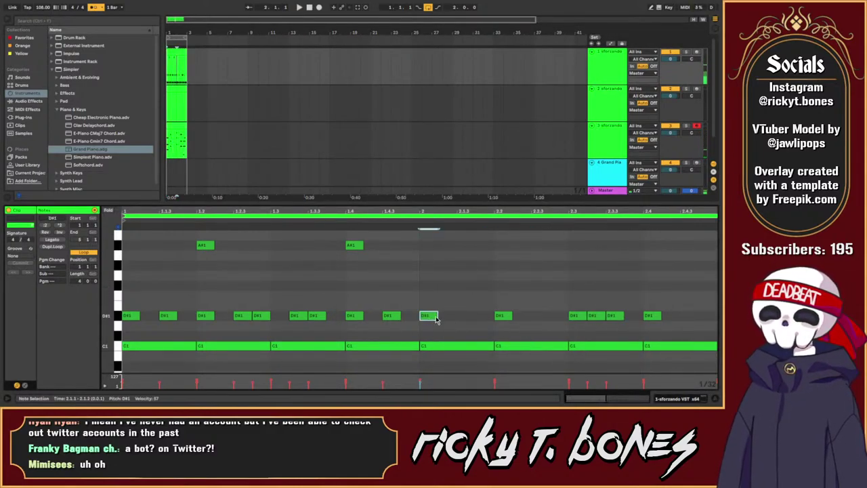
mouse_move(434, 319)
mouse_down()
mouse_move(485, 324)
mouse_move(476, 320)
mouse_up()
Step: Check bar 2 in playback and add a D#1 note at 2.2.3
click(419, 299)
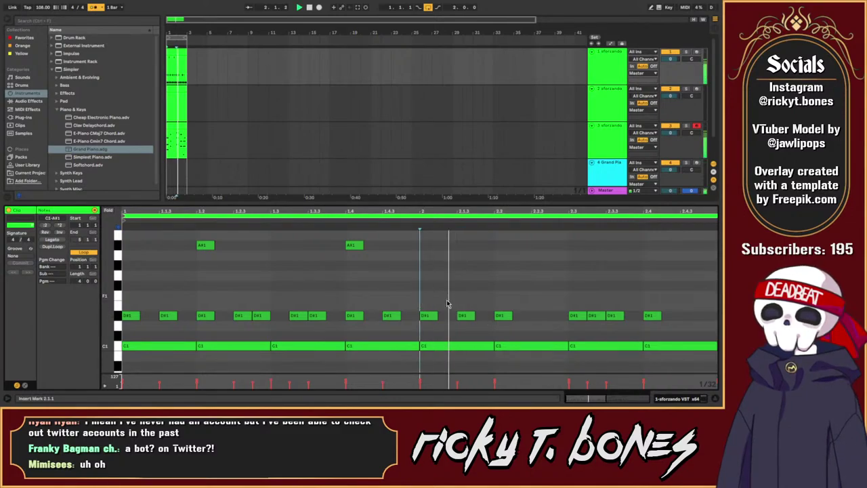
click(523, 311)
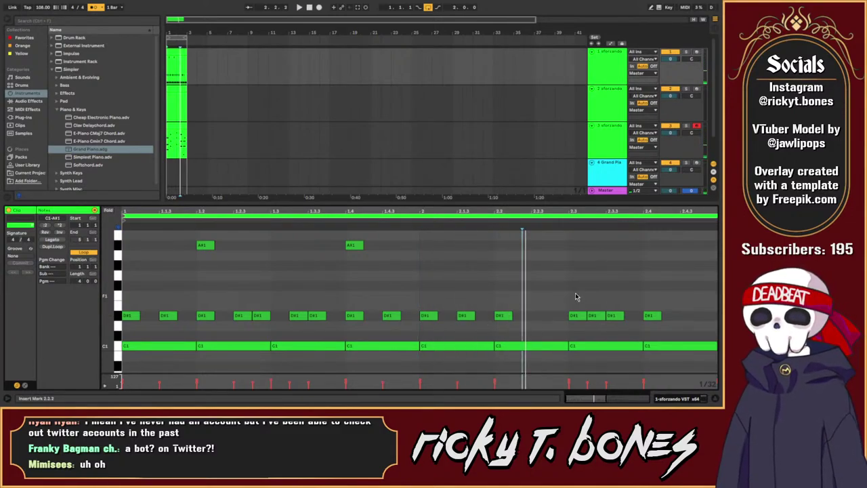
key(space)
click(547, 302)
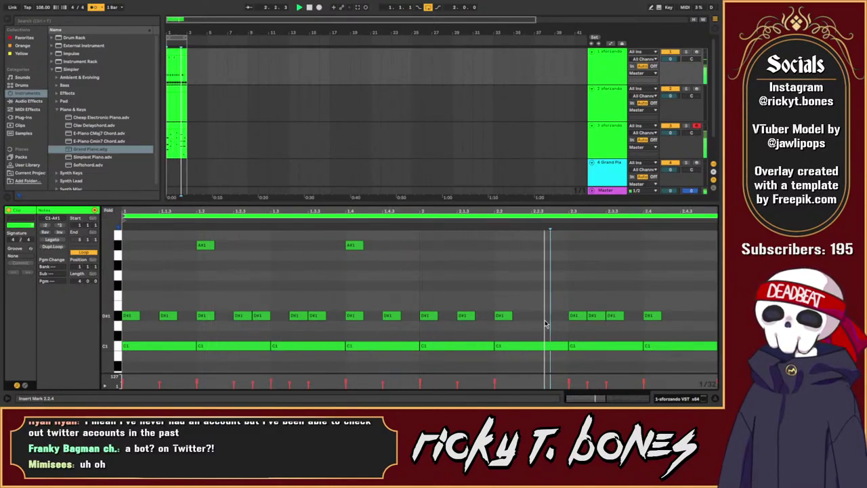
key(space)
double_click(542, 317)
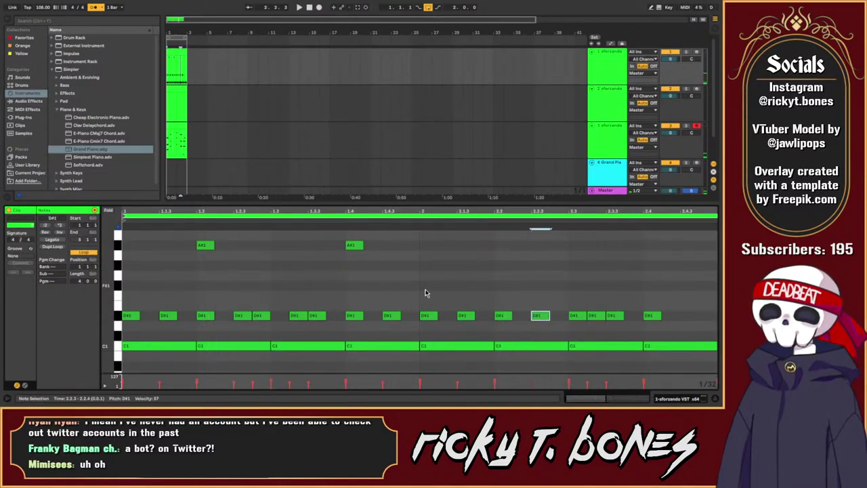
Step: Play back the filled-out two-bar D#1 pattern and save the set
click(427, 293)
key(space)
click(548, 285)
click(591, 276)
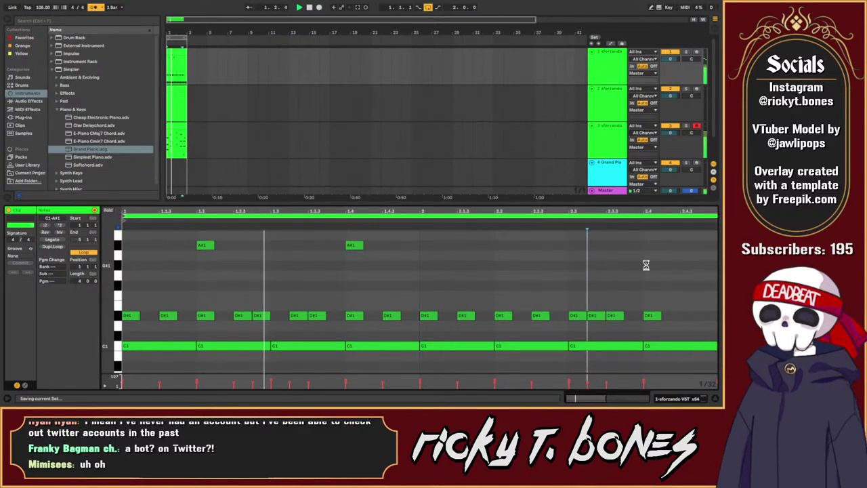
Step: Mute the third sforzando track and play the loop with the second track's empty clip open
click(172, 130)
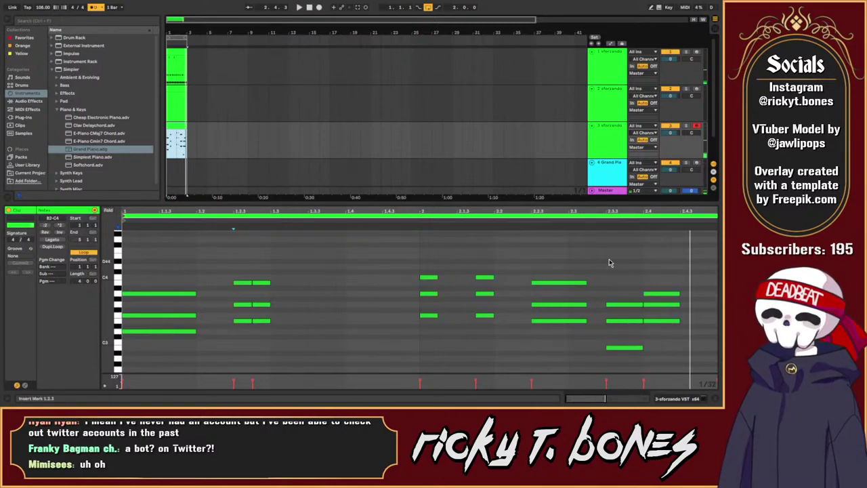
click(675, 126)
click(173, 87)
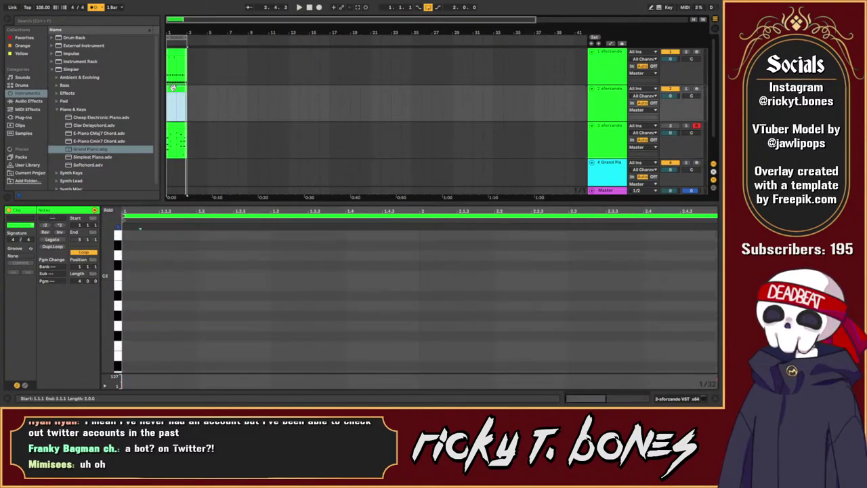
key(space)
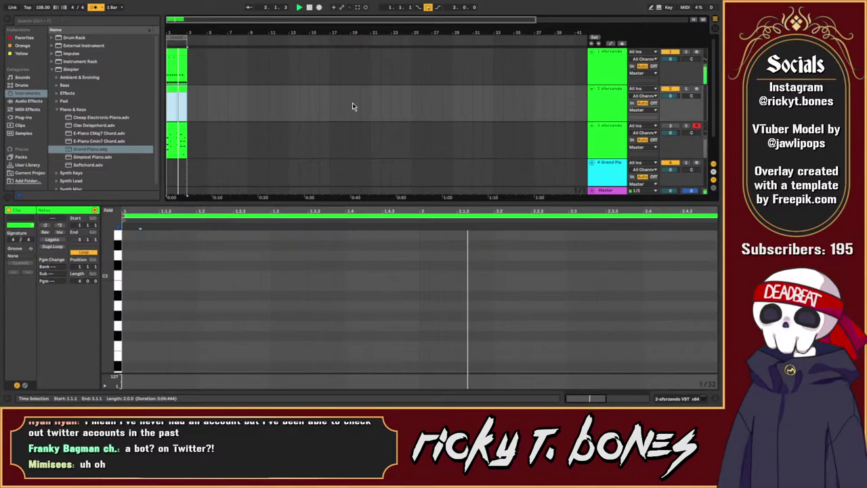
Step: Reopen the first track's clip and copy the two A#1 notes from bar 1 to 2.2.1 and 2.4.1
click(176, 64)
mouse_move(402, 279)
mouse_down()
mouse_move(191, 333)
mouse_move(232, 309)
mouse_move(501, 312)
mouse_up()
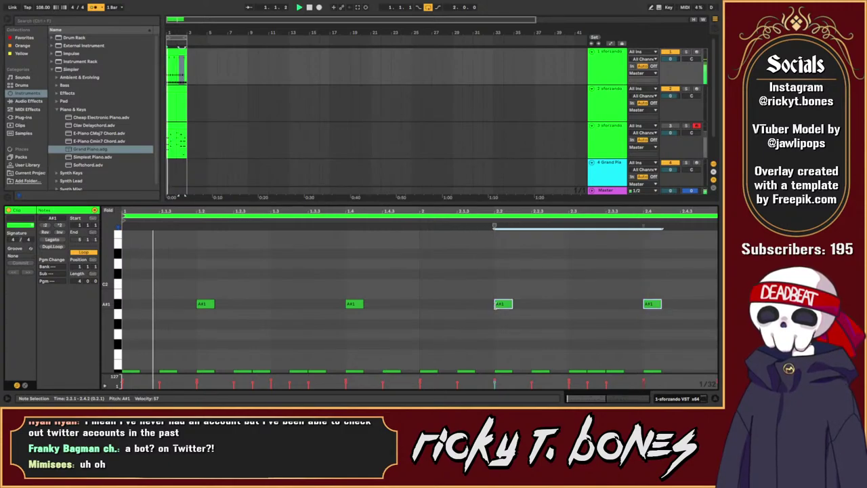
Step: Play back the first sforzando track's two-bar pattern with the copied A#1 notes and bring its D#1 row into view
click(531, 312)
click(485, 324)
key(space)
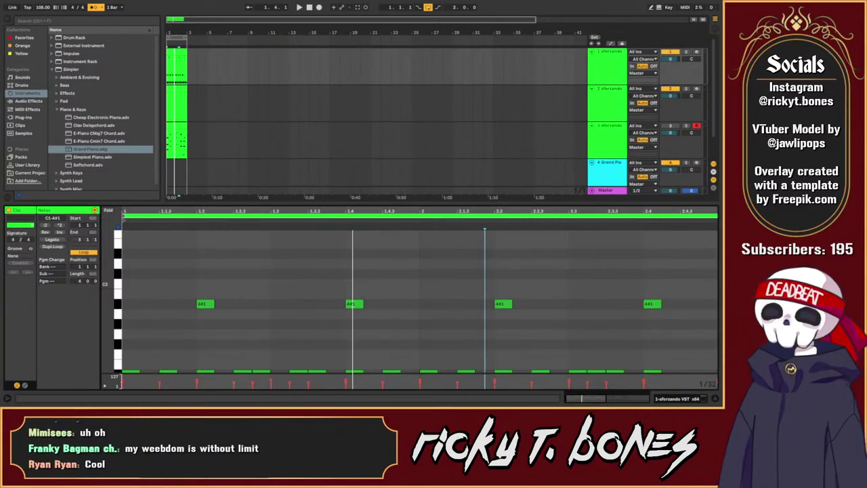
click(520, 270)
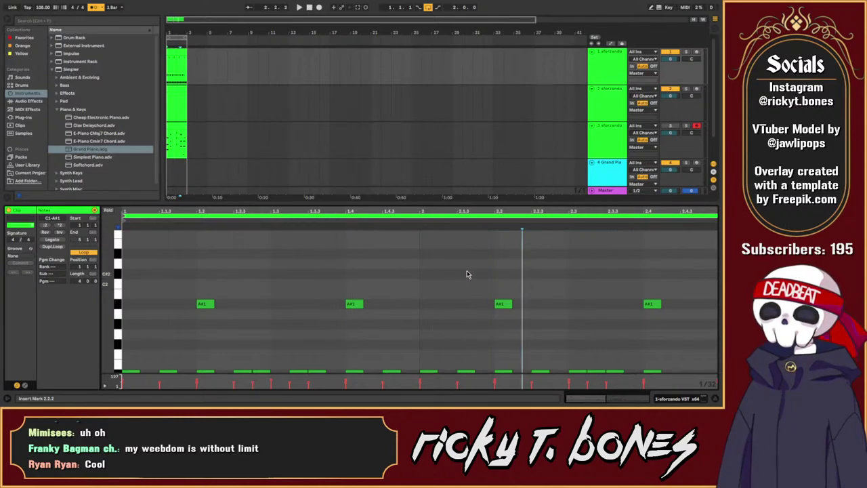
click(413, 278)
click(420, 287)
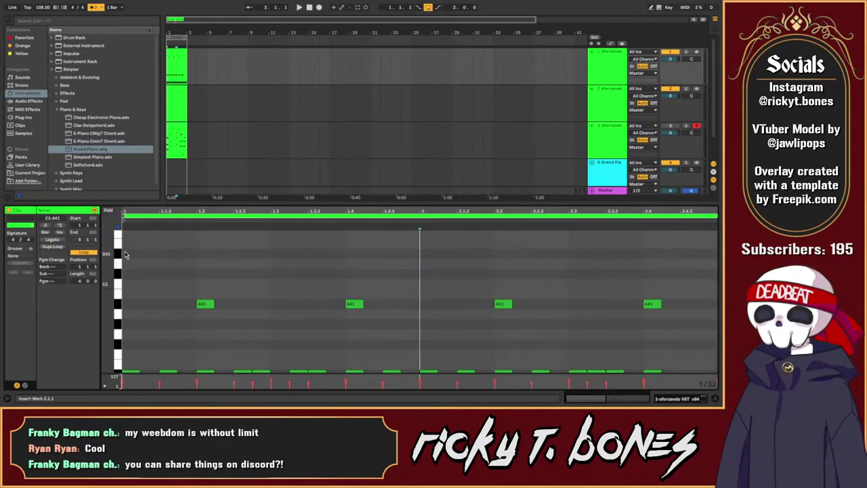
key(space)
click(391, 246)
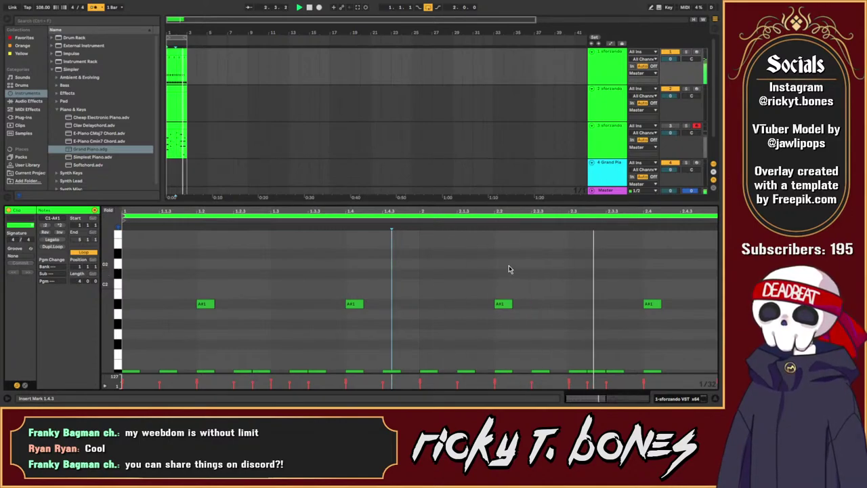
scroll(509, 265, down, 2)
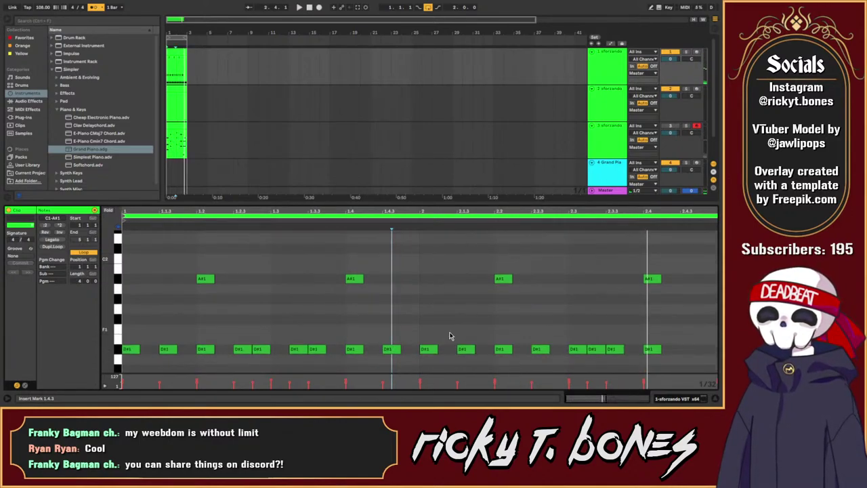
key(space)
click(420, 332)
Step: Play the loop with the third sforzando track unmuted and lower that track's volume a few decibels below 0
key(space)
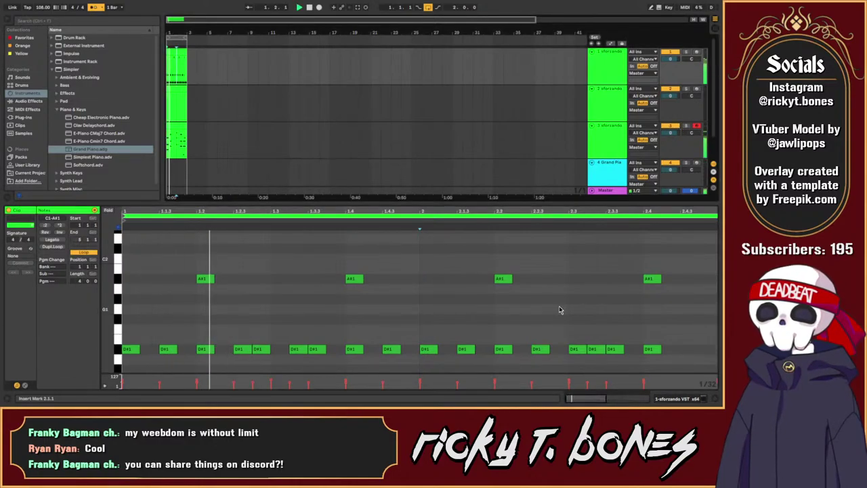
click(670, 136)
drag(669, 134, 670, 138)
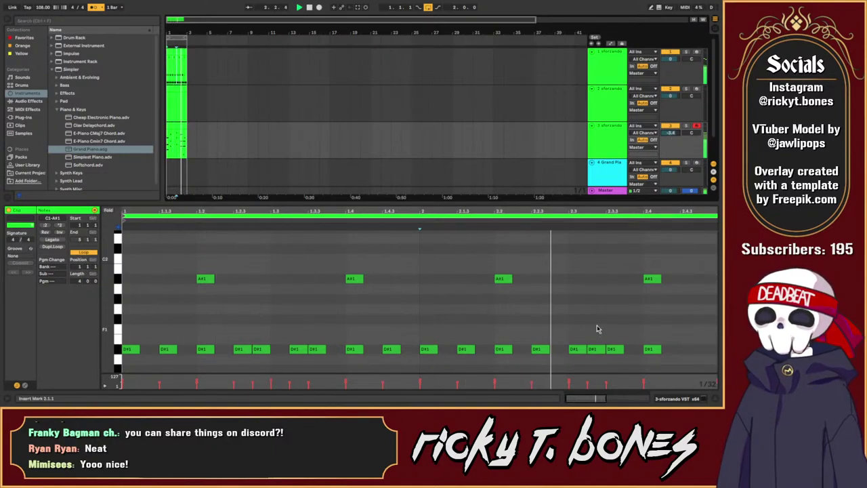
key(space)
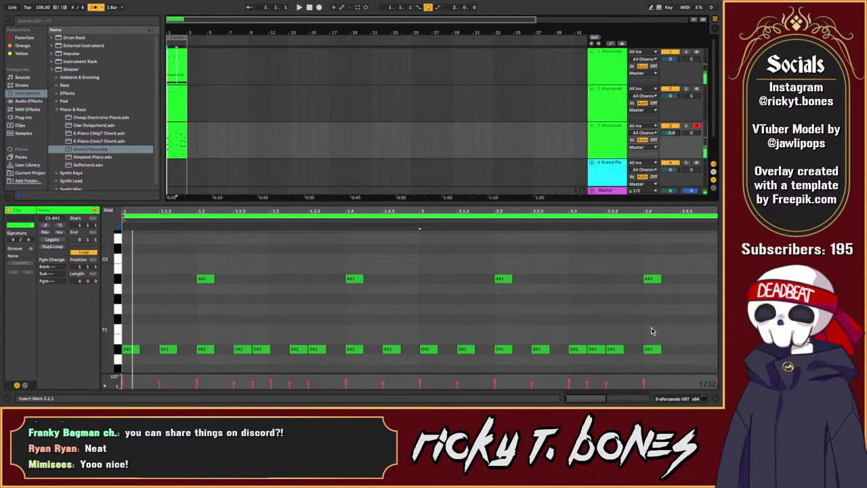
Step: Copy the first track's D#1 note at 2.4.1 to 2.4.3 and play the pattern back against the third track's chords
drag(655, 350, 693, 348)
click(626, 336)
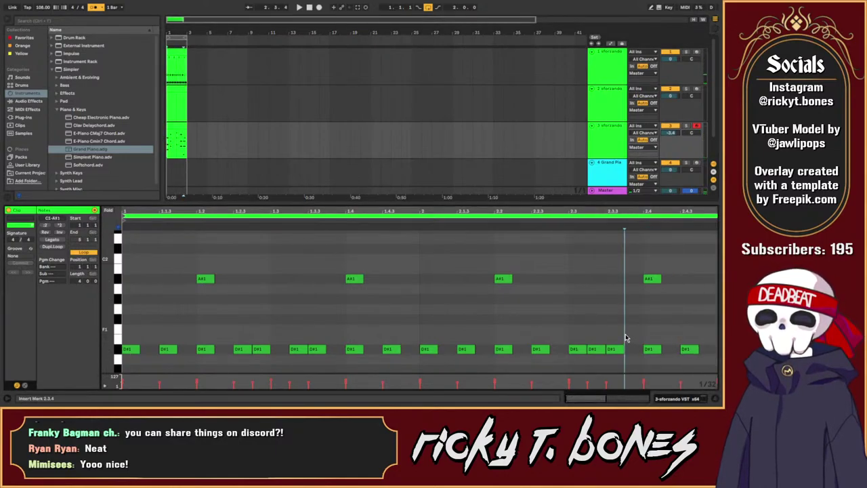
key(space)
click(664, 323)
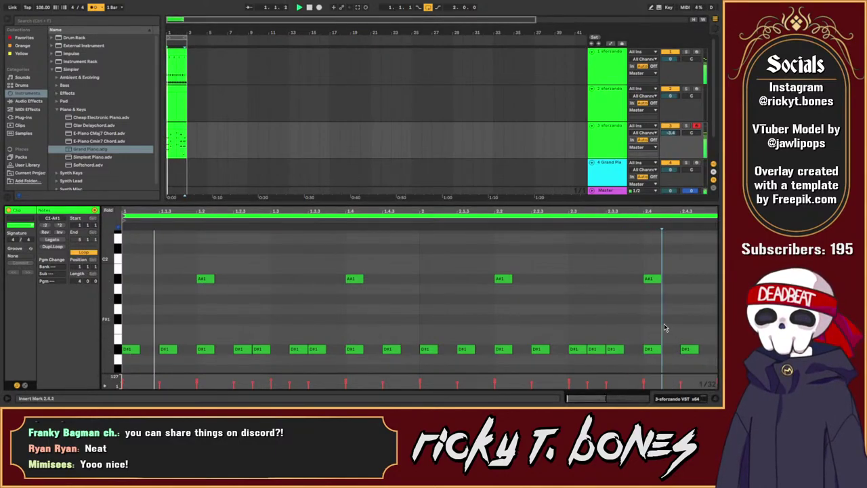
click(689, 349)
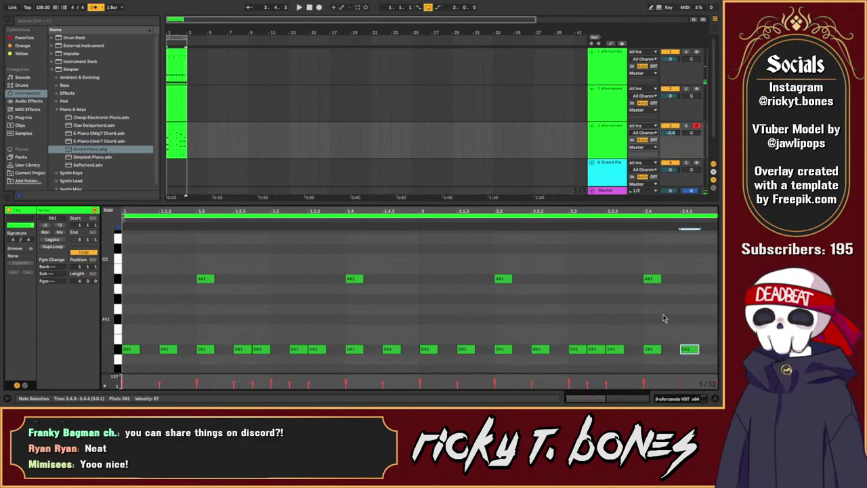
click(637, 312)
key(space)
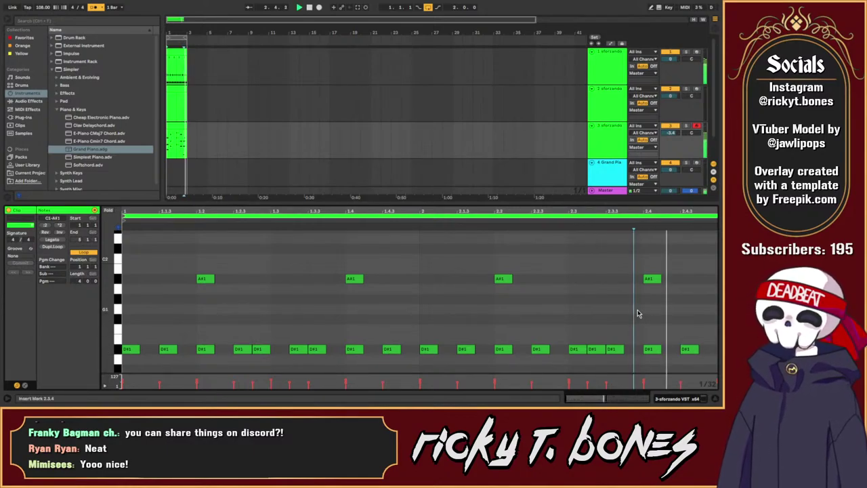
click(670, 315)
click(563, 297)
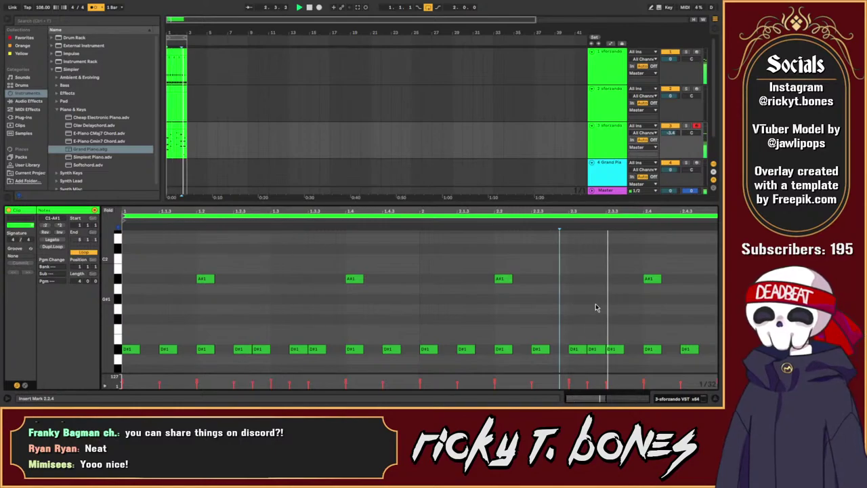
click(664, 313)
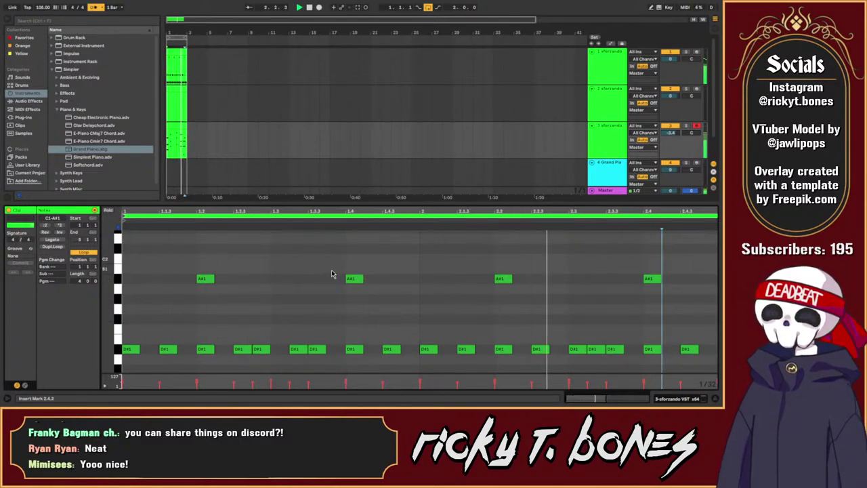
Step: View the third track's chord clip, open the second track's empty clip and audition C2 over the loop
click(177, 141)
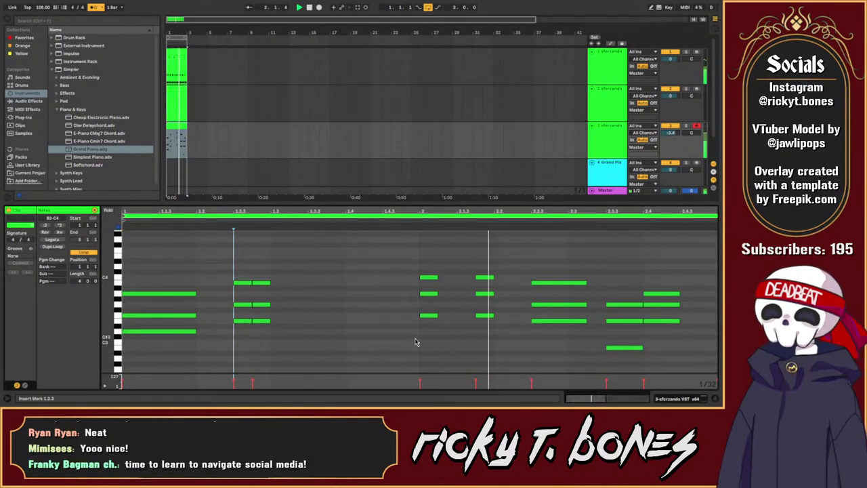
click(172, 88)
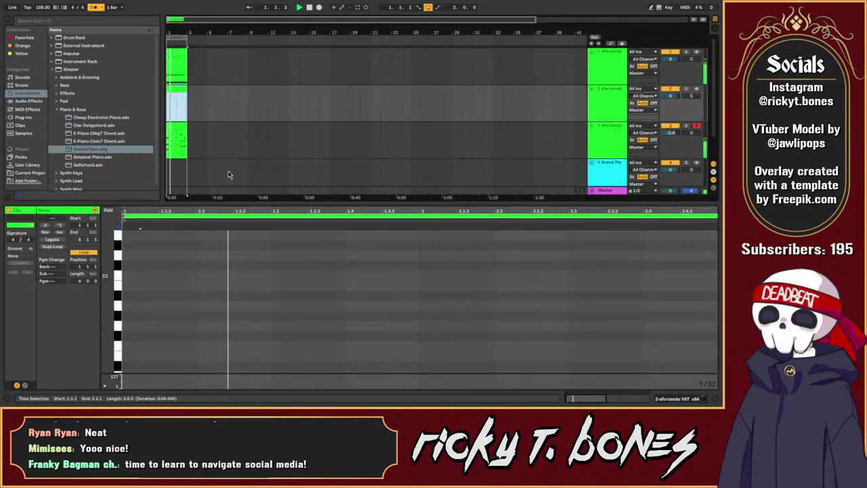
click(118, 275)
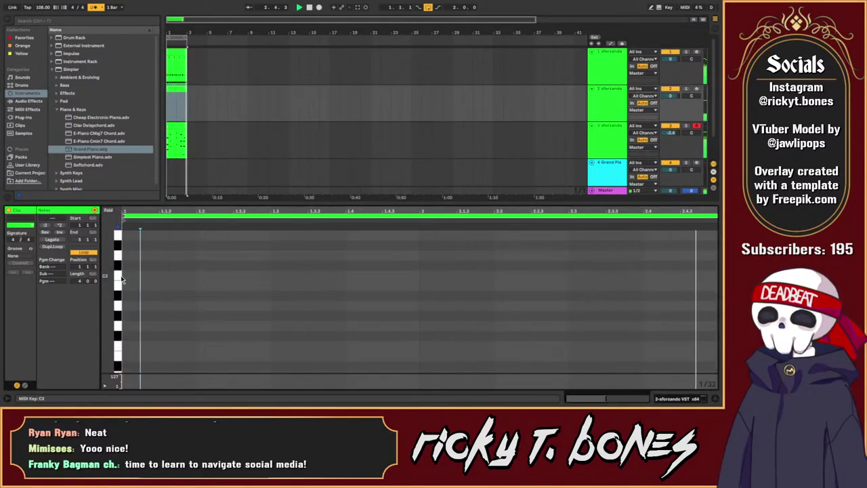
click(118, 276)
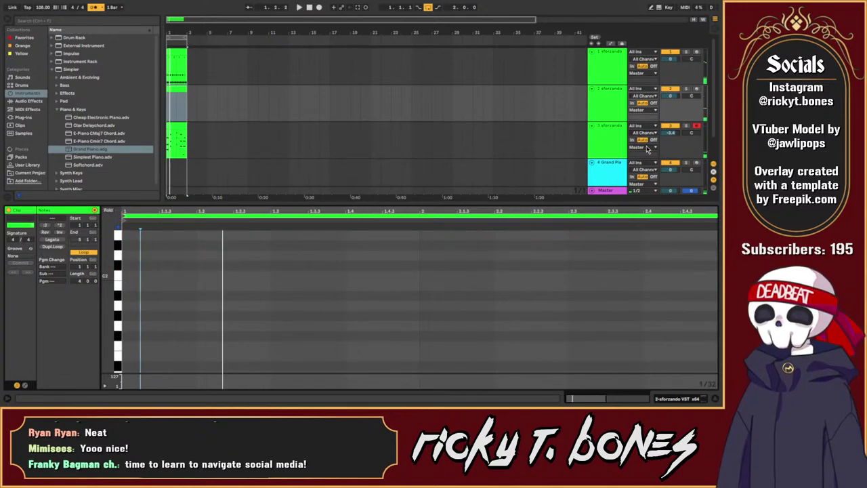
Step: Mute the third sforzando track and play the loop with the first track's clip open
click(230, 170)
click(181, 53)
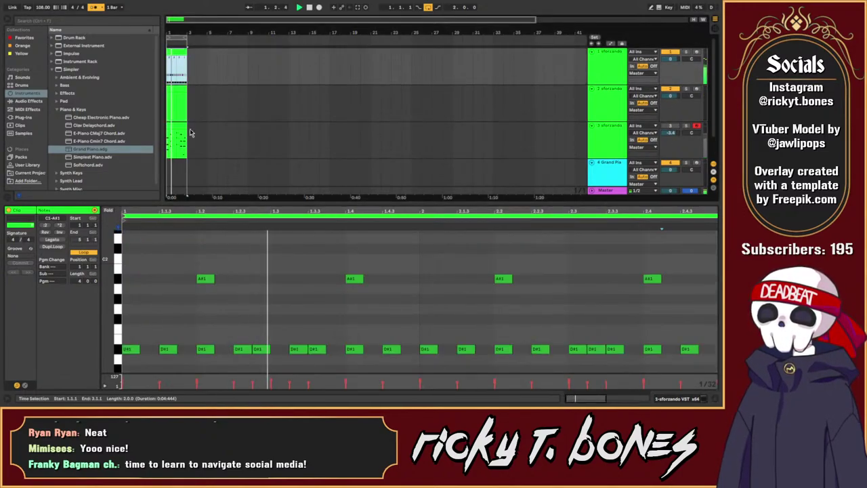
key(space)
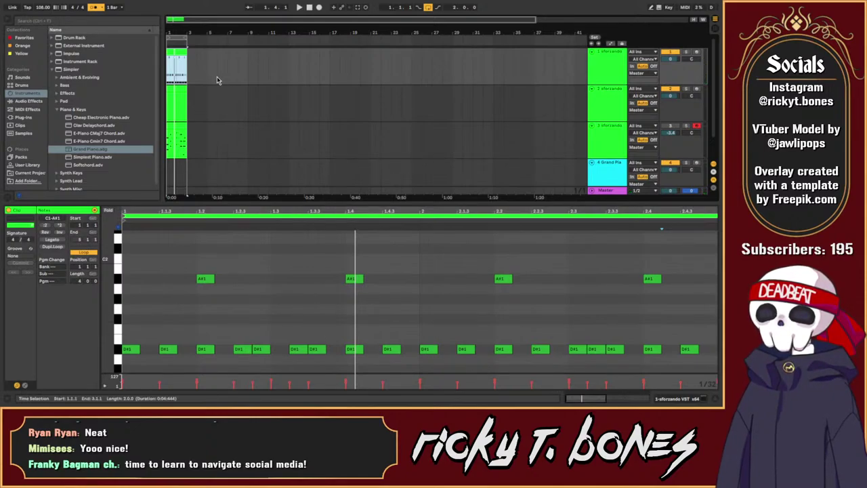
Step: Audition C2 and the lower keys around D#1 and D1 in the second track's empty clip
click(179, 95)
click(118, 277)
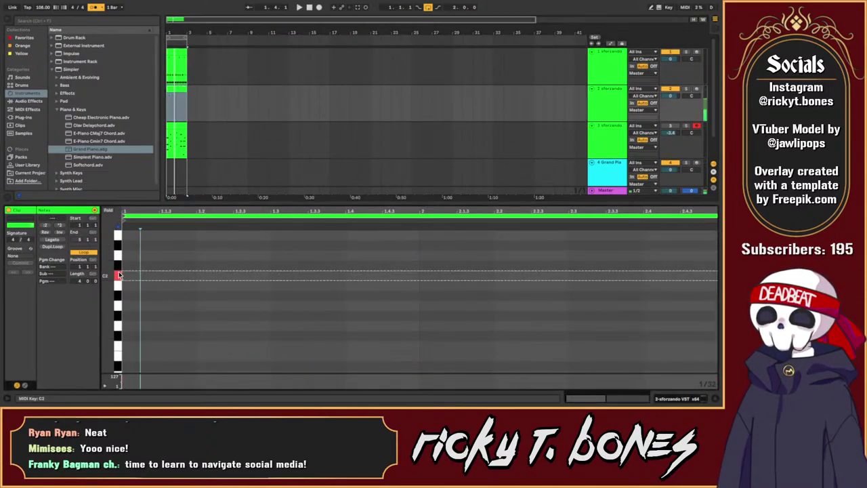
scroll(117, 328, down, 1)
click(118, 325)
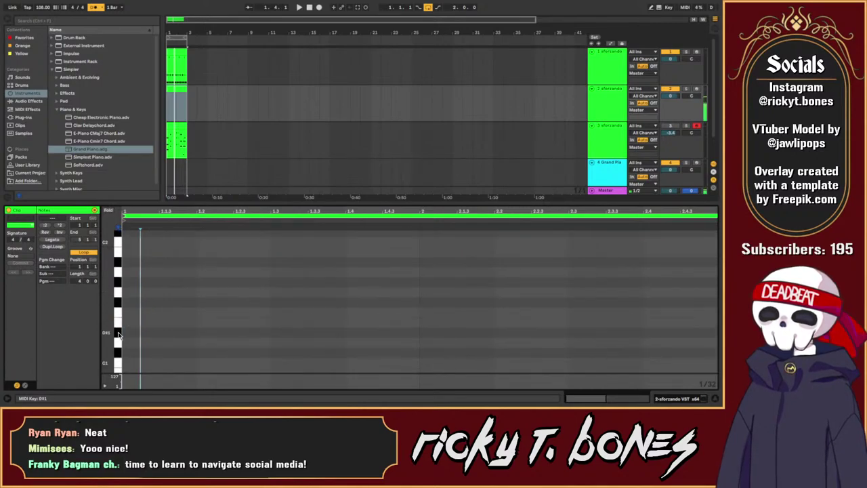
click(118, 333)
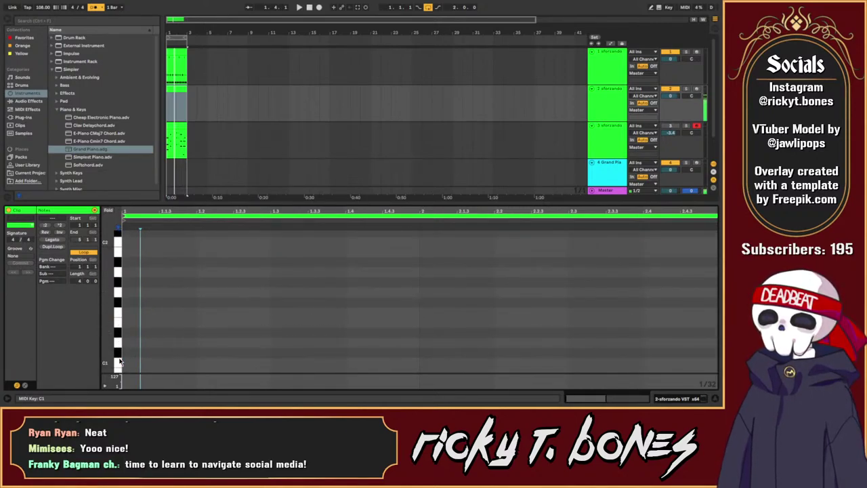
click(117, 342)
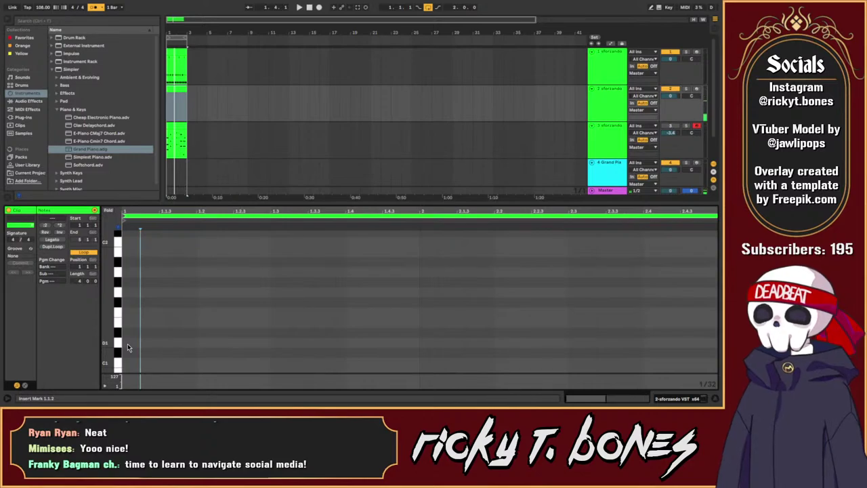
Step: Check the D3 note of the third track's opening chord, then reopen the second track's empty clip and play the loop
click(179, 144)
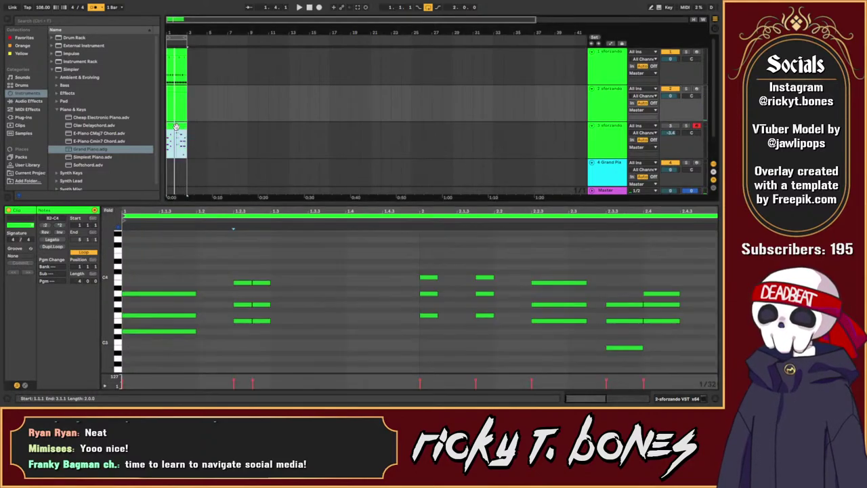
click(170, 331)
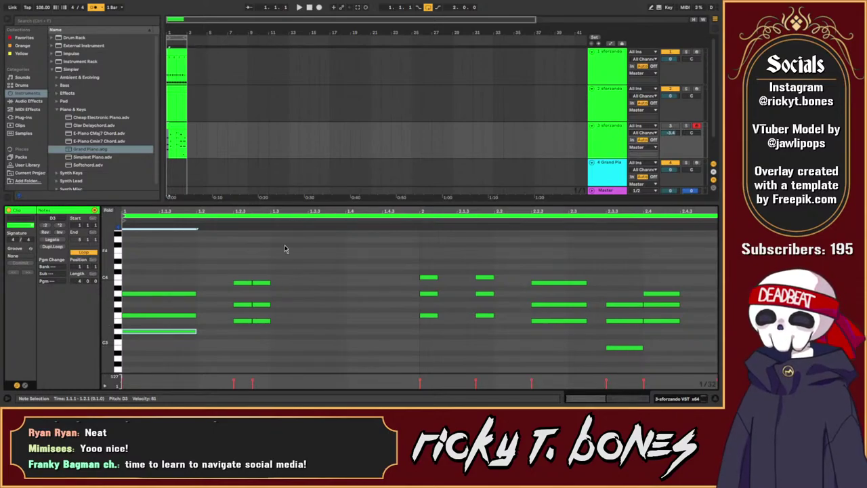
click(176, 51)
click(178, 88)
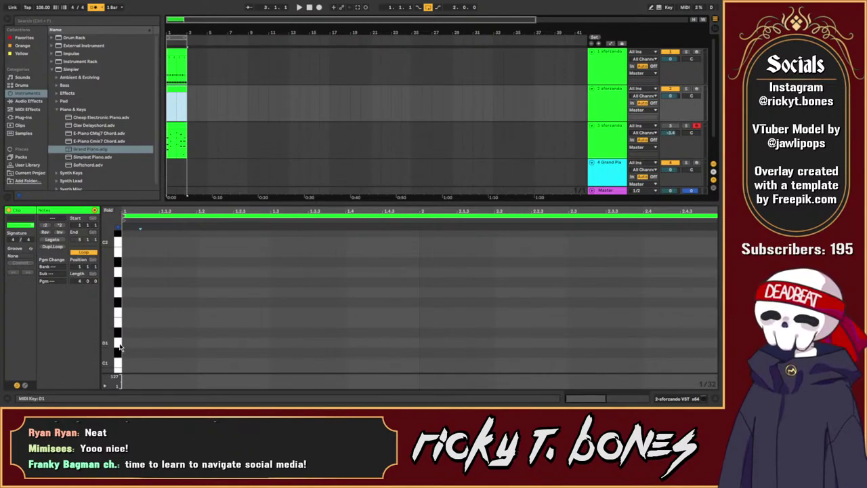
key(space)
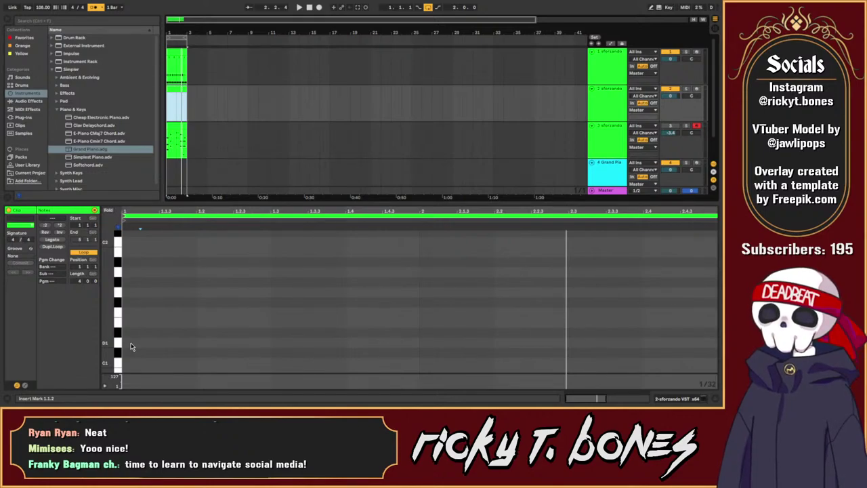
key(space)
click(125, 343)
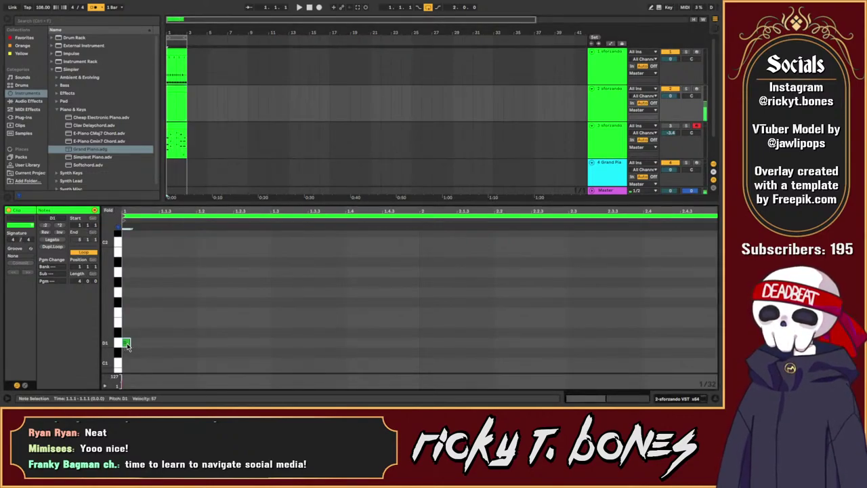
drag(127, 344, 127, 366)
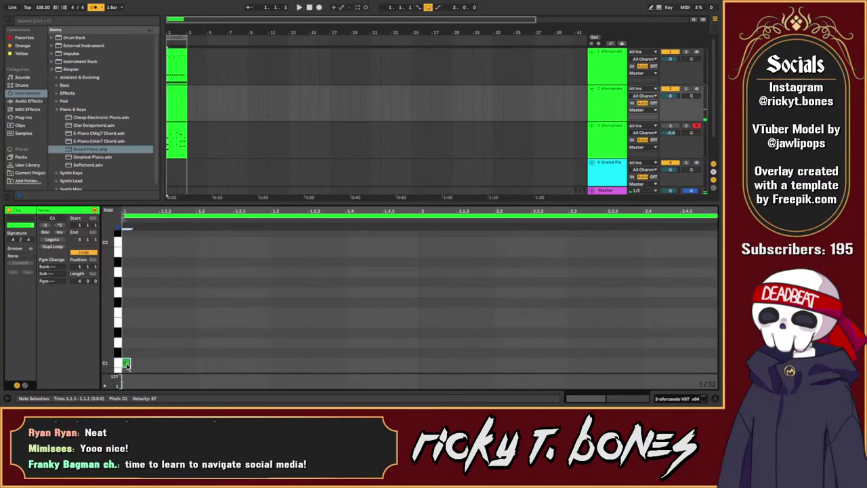
double_click(128, 366)
Step: Audition the C1, D1 and F1 keys on the second sforzando track
click(119, 367)
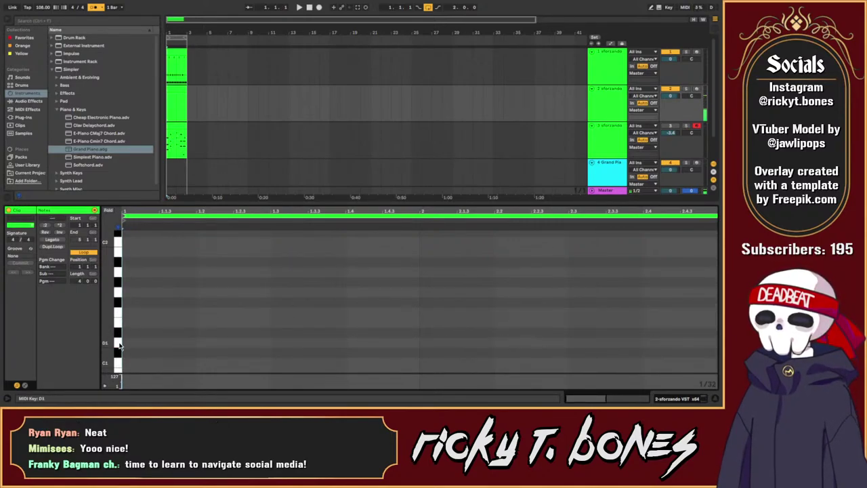
click(119, 358)
click(118, 342)
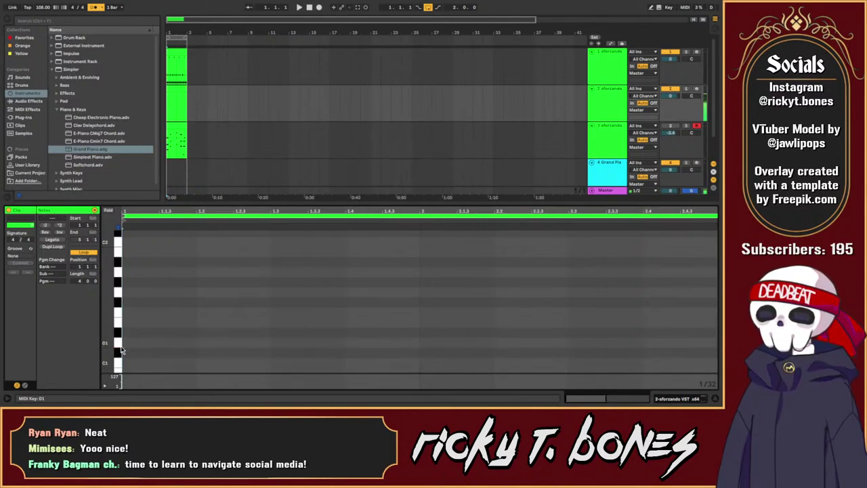
click(119, 316)
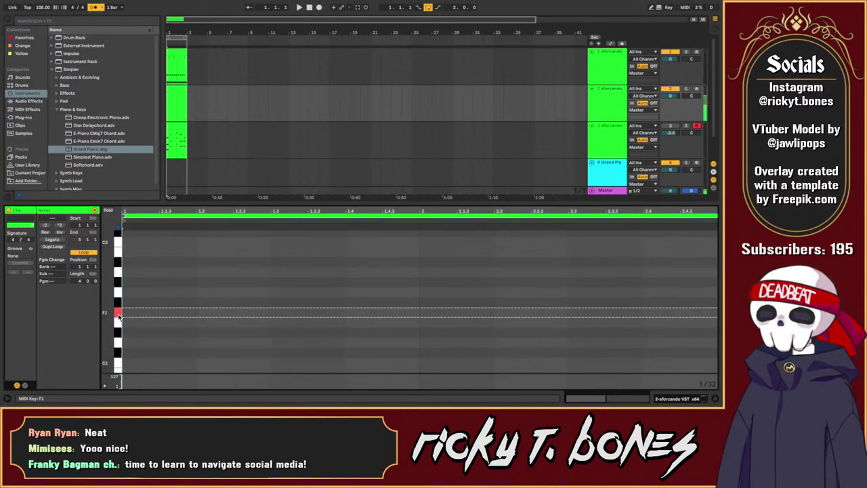
Step: Add a C1 note from 1.1.1 to 1.1.3 in the second track's clip and duplicate it at 1.1.3
double_click(125, 365)
drag(128, 364, 169, 364)
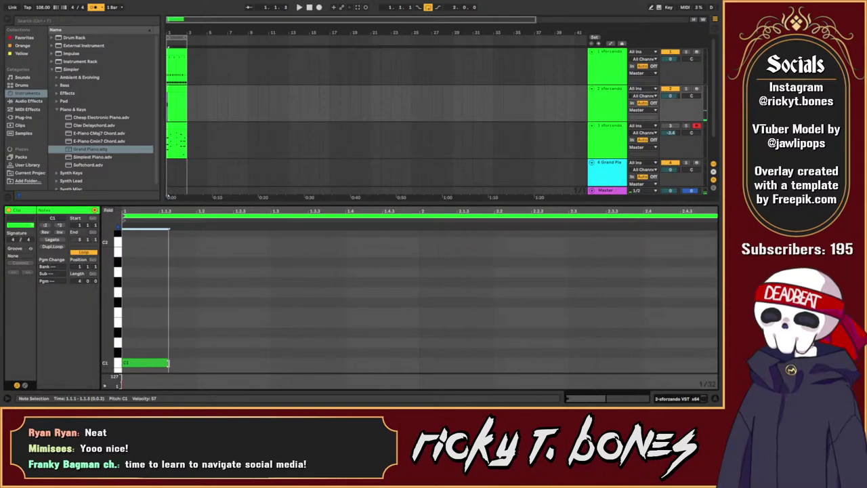
key(ctrl+d)
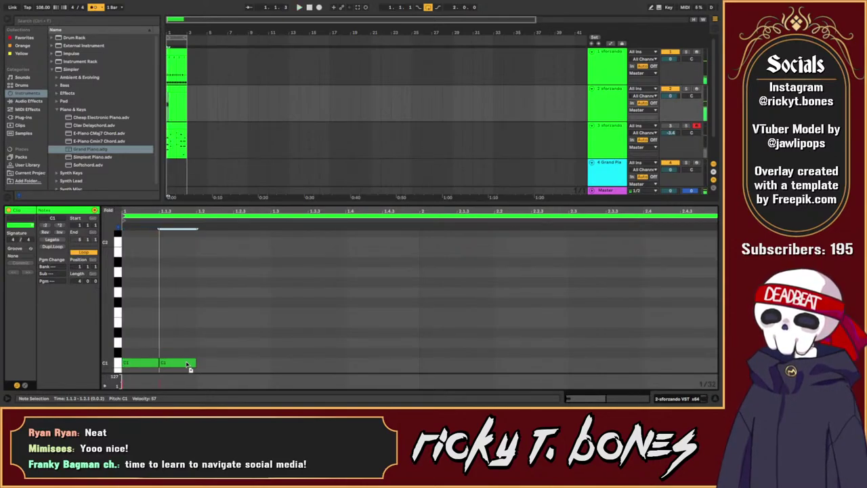
Step: Add a D1 note from 1.2.1 to 1.3.1 in the second track's clip and raise the velocity of all three notes to 86
drag(196, 364, 270, 343)
key(ctrl+a)
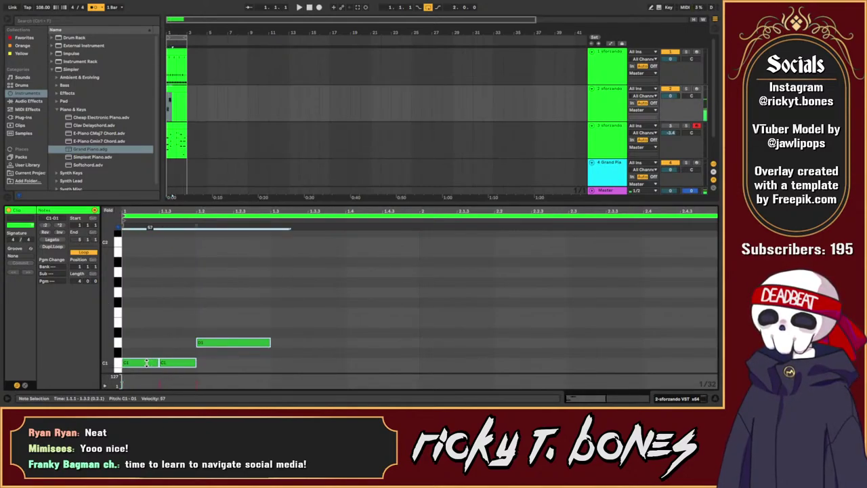
drag(147, 363, 146, 351)
click(183, 346)
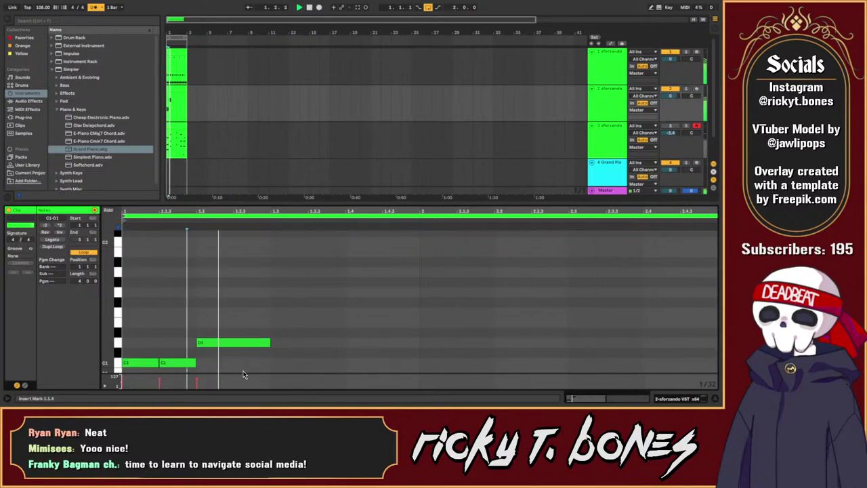
Step: Rework the opening into two C1 notes, one from 1.1.1 to 1.1.4 and one from 1.1.4 to 1.2.4
double_click(176, 364)
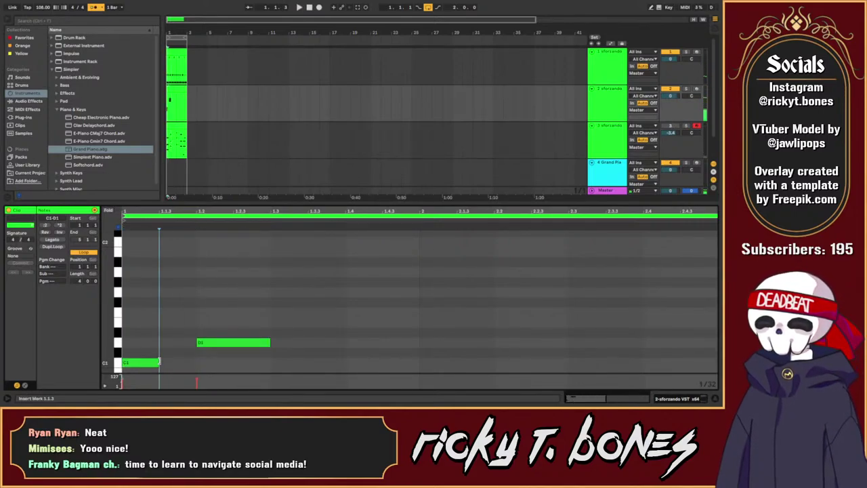
drag(160, 363, 209, 364)
click(210, 357)
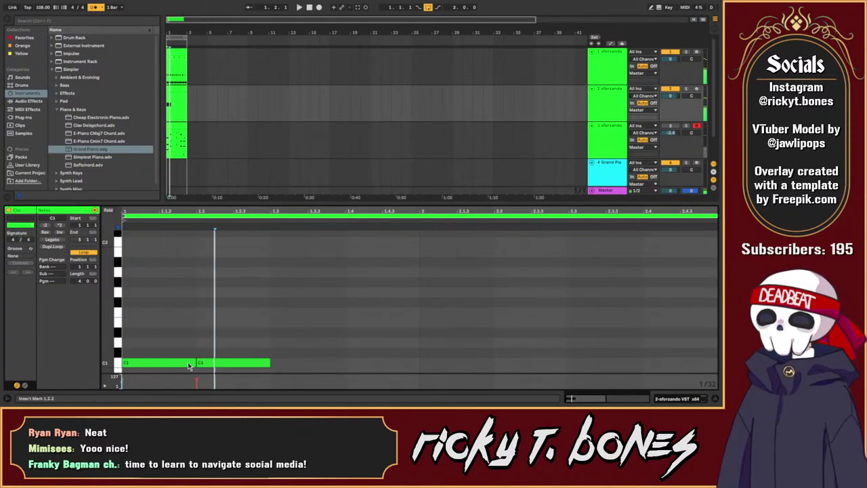
mouse_move(196, 363)
mouse_down()
mouse_move(178, 361)
mouse_move(210, 365)
mouse_move(195, 364)
mouse_up()
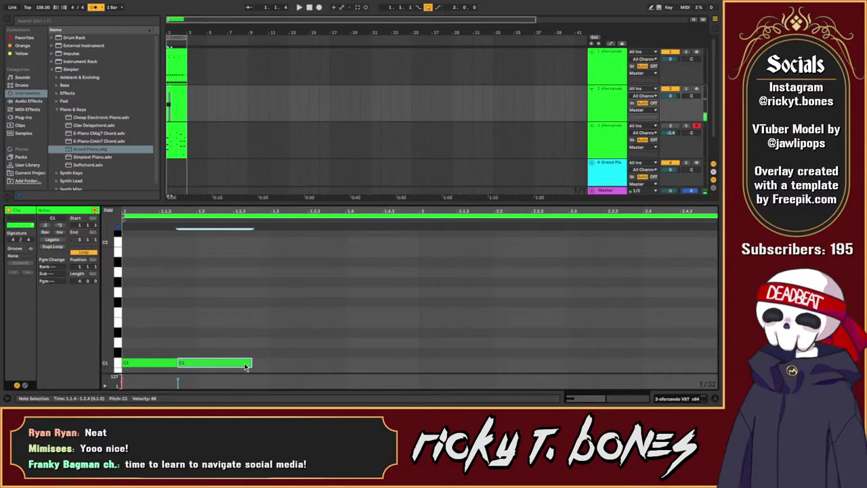
click(242, 340)
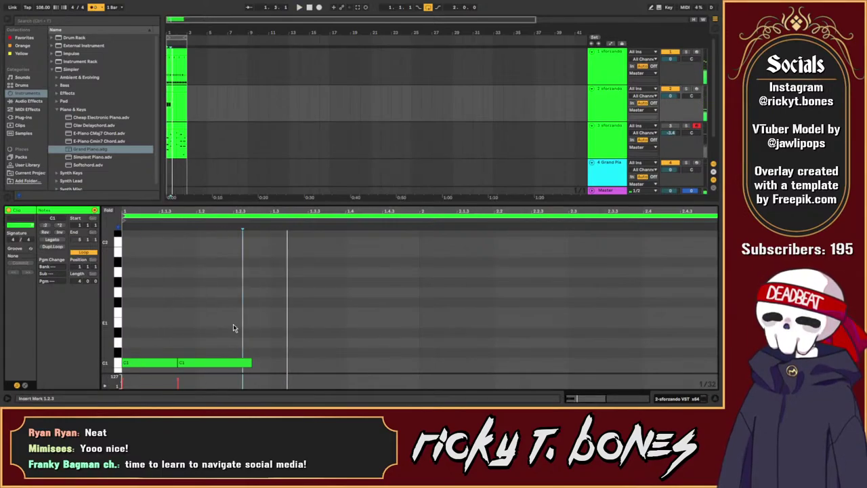
Step: End the second C1 note at 1.2.3, add a D1 note from 1.2.3 to 1.4.1 and play the phrase
drag(249, 362, 337, 346)
key(space)
click(335, 332)
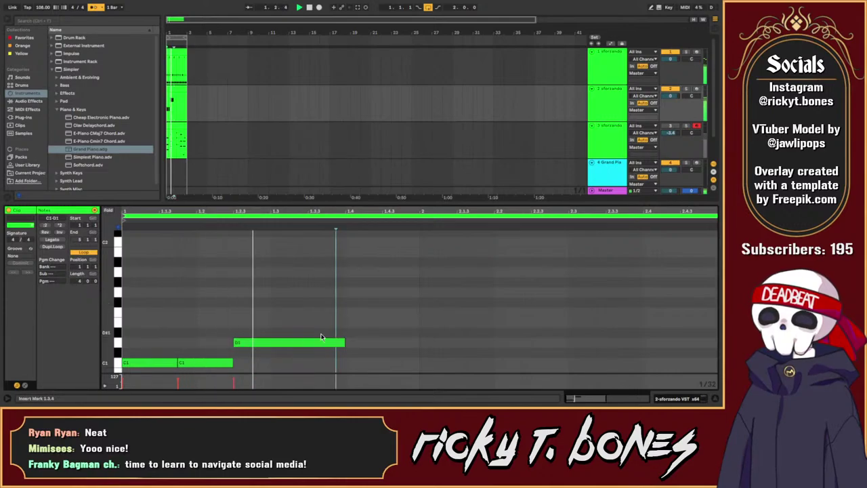
key(space)
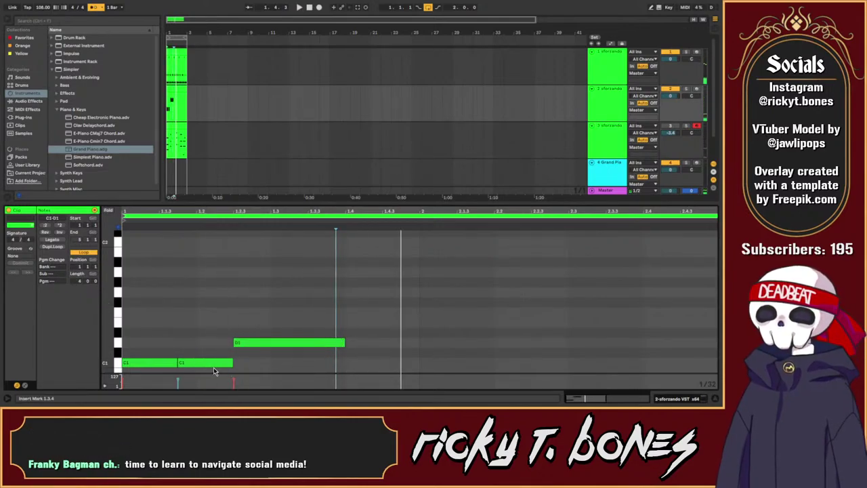
Step: Repeat the rhythm in bar 2 with F1 notes at 2.1.1 and 2.1.4 and an E1 from 2.2.3 to 2.4.1, and play it
drag(215, 364, 643, 323)
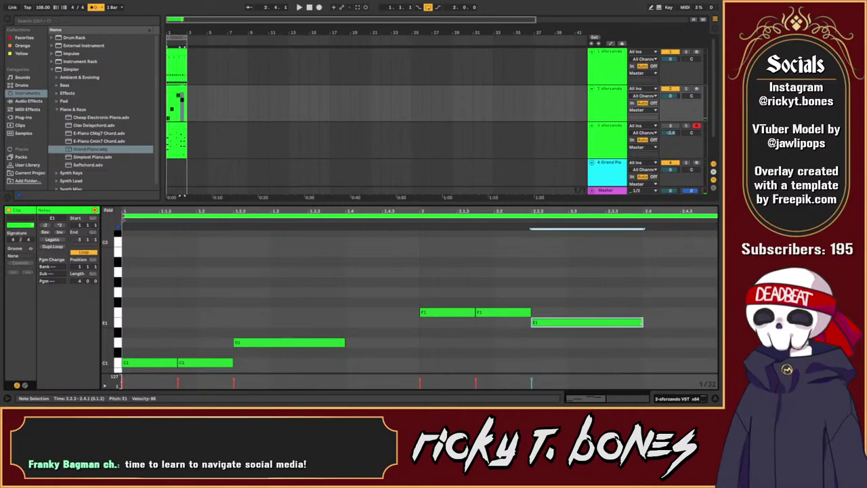
key(space)
click(560, 290)
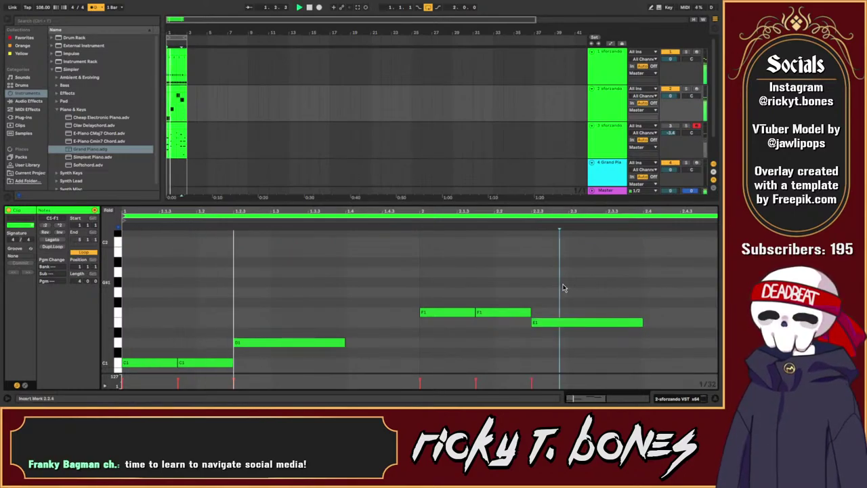
click(554, 281)
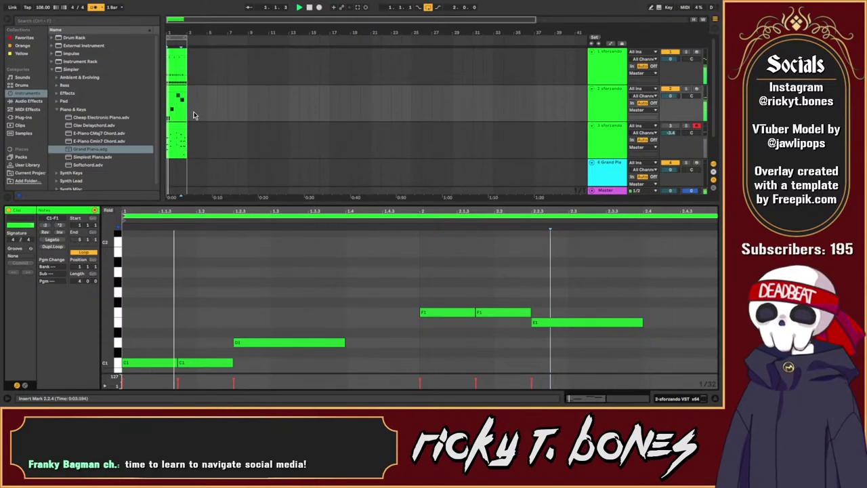
click(175, 90)
key(space)
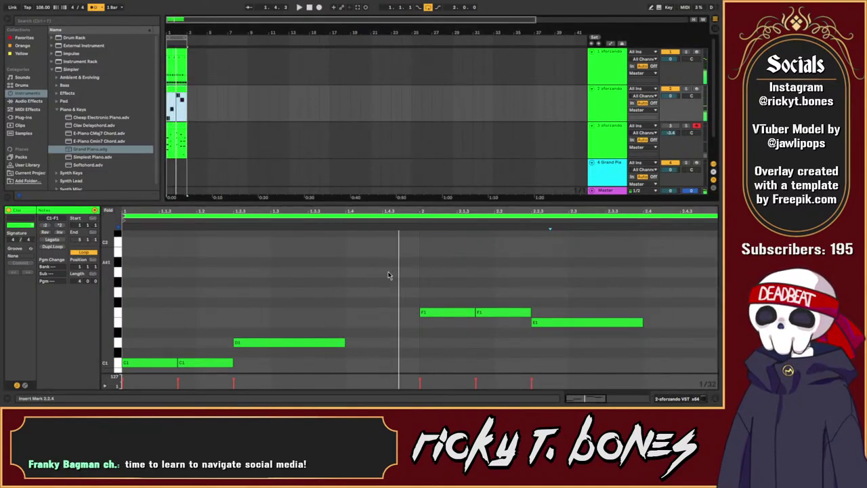
Step: Extend the arrangement loop to four bars and duplicate the clips of all three sforzando tracks at bar 3
drag(185, 42, 209, 42)
click(177, 53)
click(178, 90)
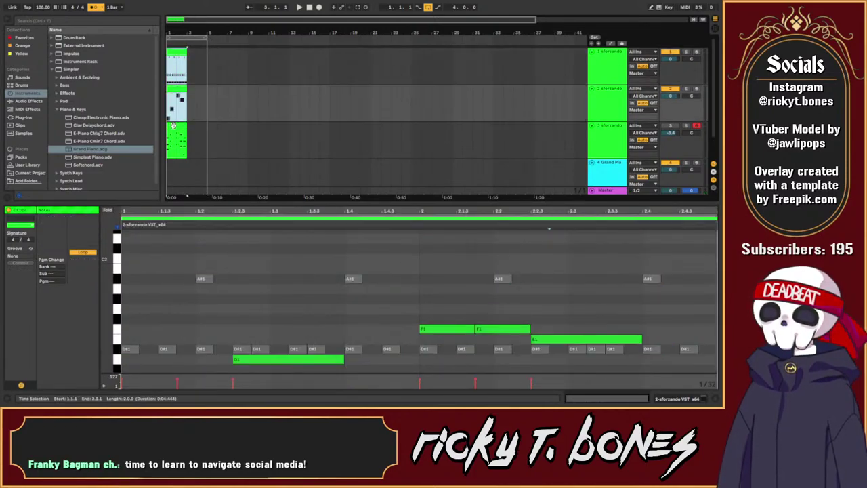
click(175, 124)
drag(180, 53, 195, 53)
click(201, 112)
Step: Play the four-bar loop and unmute the third sforzando track
key(space)
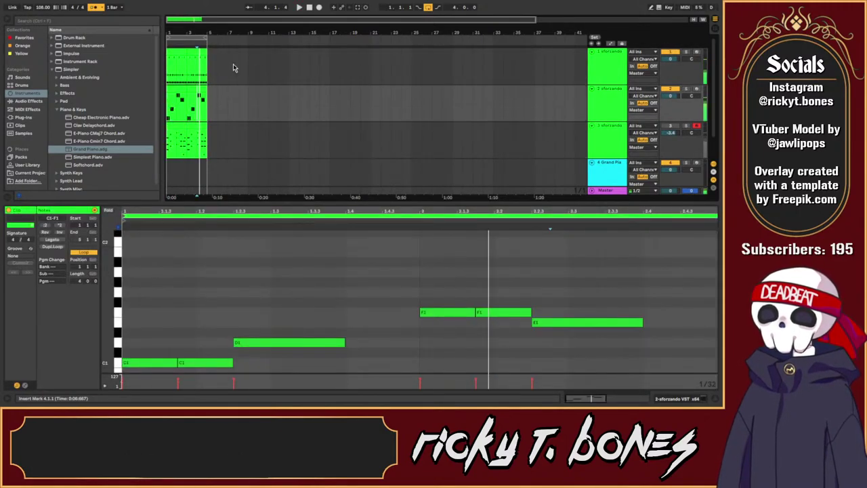
click(172, 66)
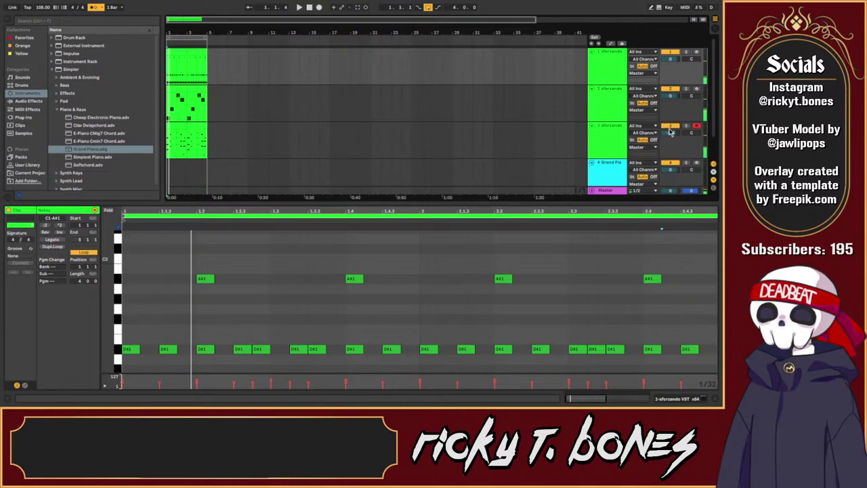
click(256, 152)
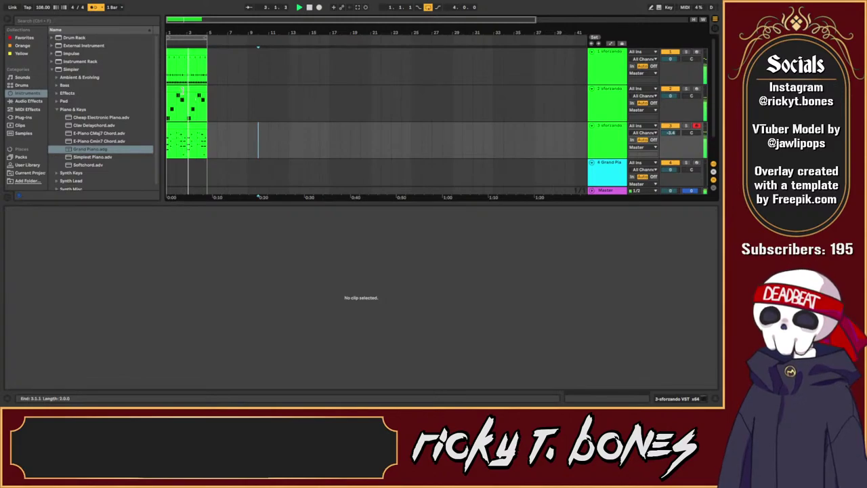
key(space)
Step: Transpose the first-bar notes of the second track's first clip up two semitones to D1, D1 and E1, and play the loop
click(179, 89)
drag(165, 292, 291, 384)
key(Up)
key(Up)
key(space)
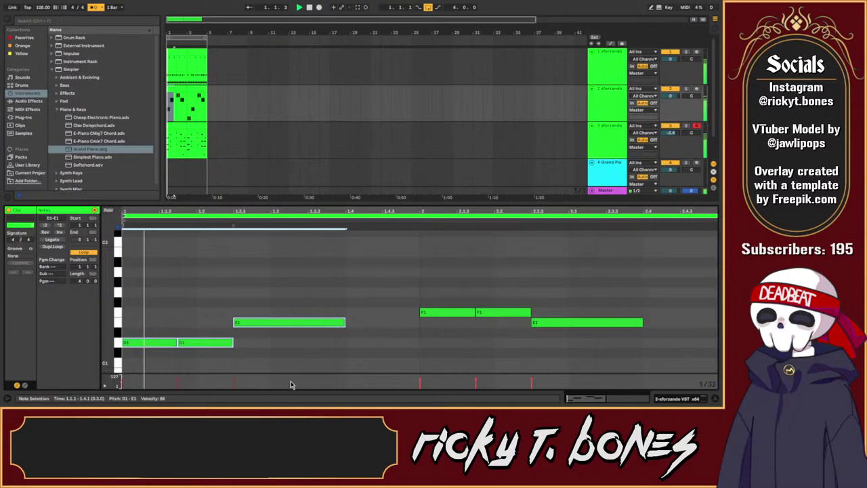
click(362, 366)
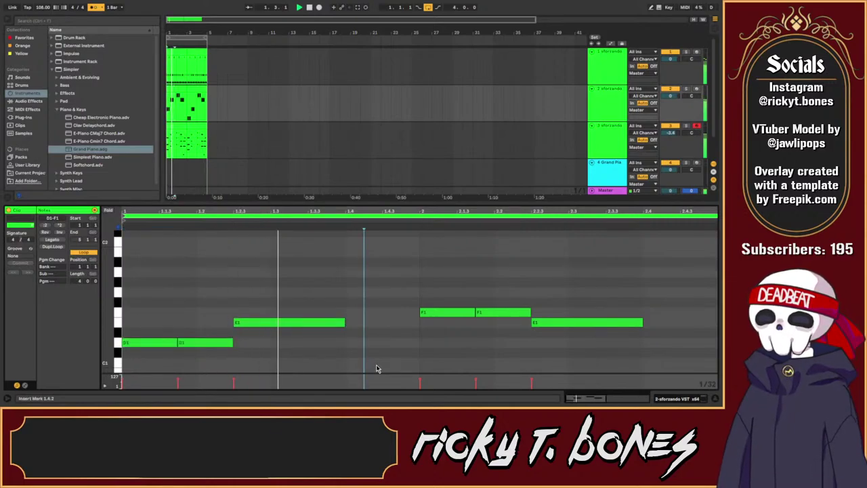
click(474, 358)
key(space)
Step: Transpose the first-bar notes of the second track's duplicated clip up two semitones to D1, D1 and E1
click(196, 89)
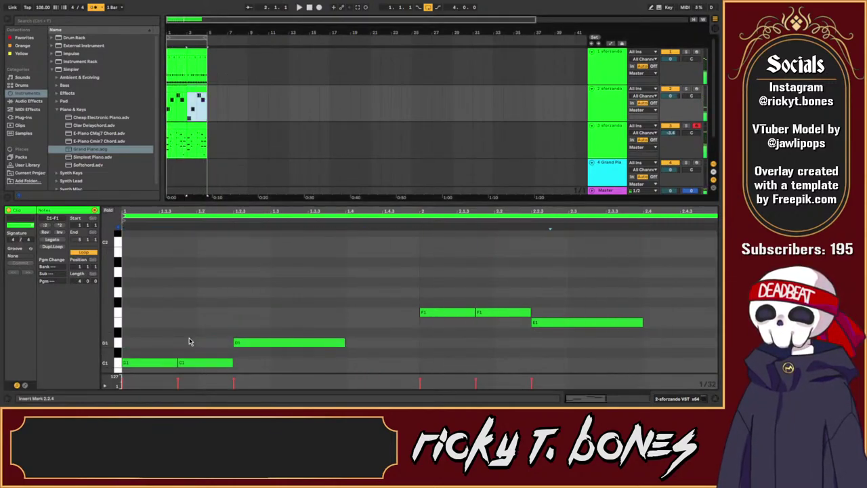
drag(165, 327, 333, 399)
key(shift+Up)
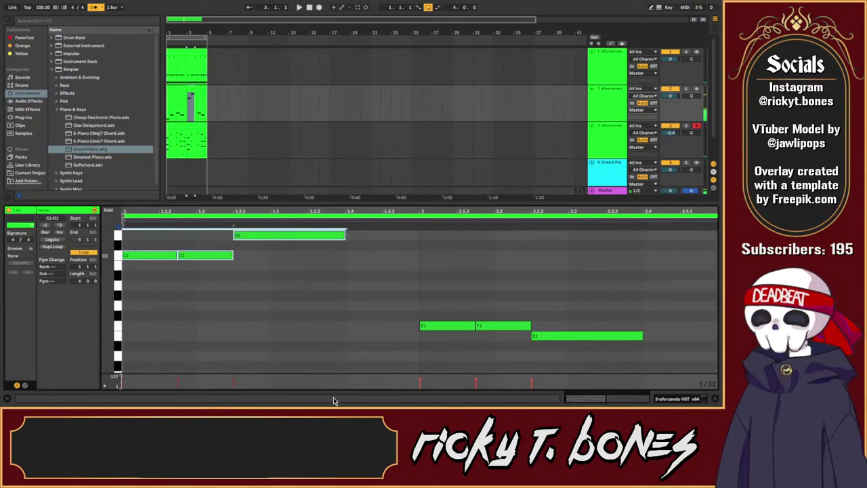
key(shift+Down)
key(Up)
key(Up)
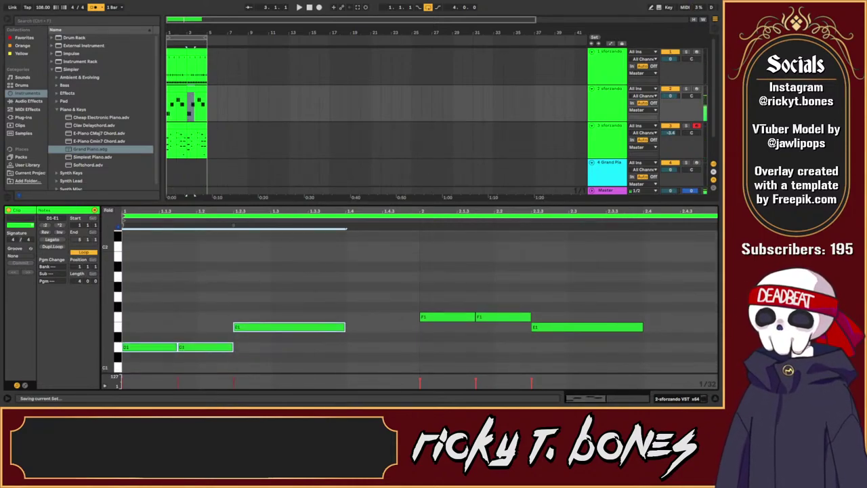
click(258, 297)
Step: Play the loop from the second track's first clip, then play its duplicated clip from bar 3
click(180, 88)
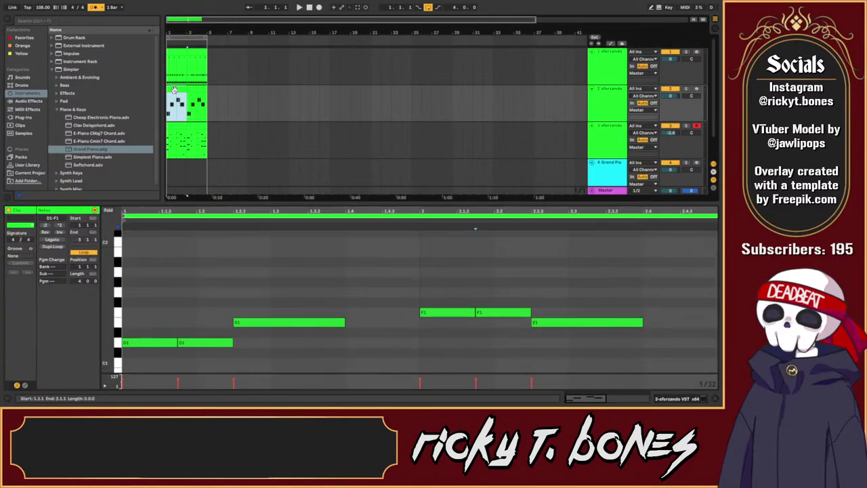
key(space)
click(245, 270)
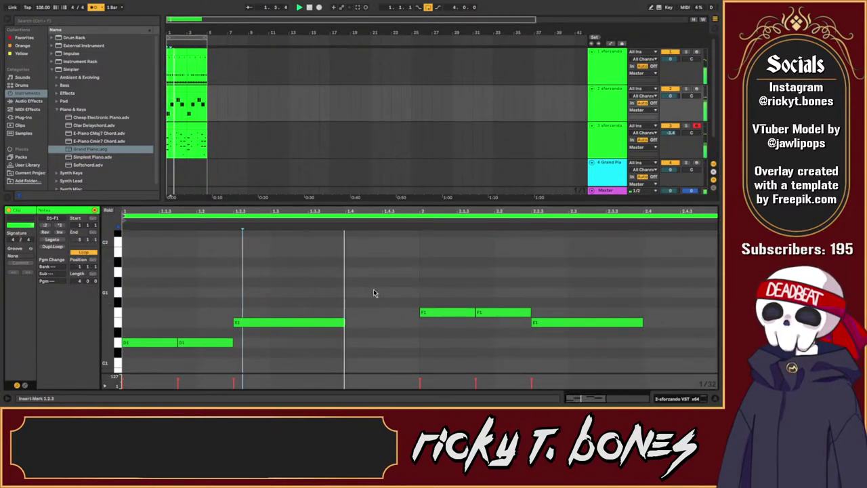
click(392, 288)
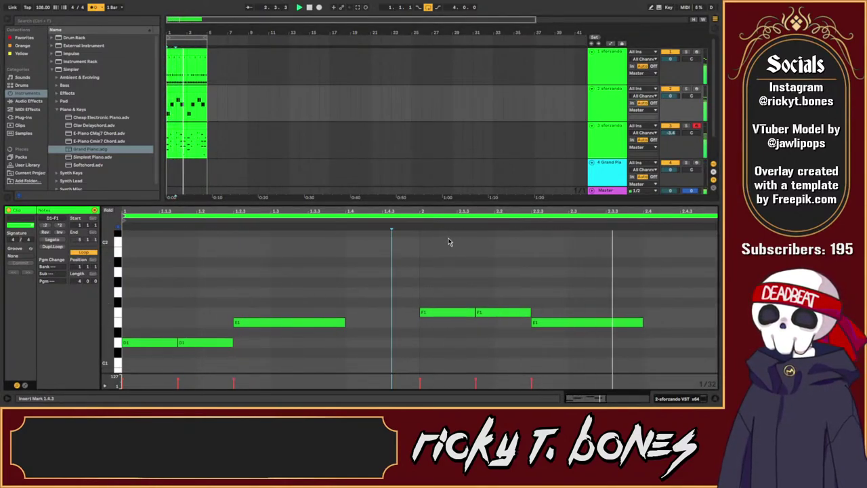
key(space)
click(197, 90)
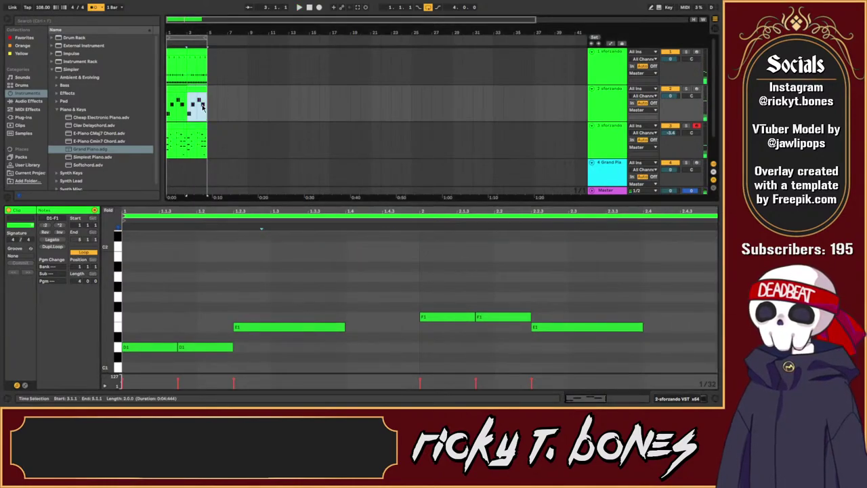
key(space)
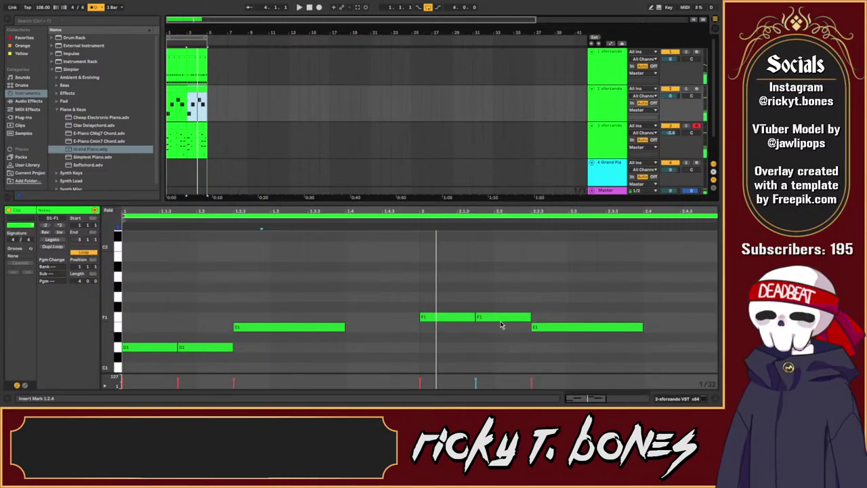
Step: In the duplicated clip's second bar, replace the two F1 notes with an E1 at 2.1.1 and a D1 at 2.1.4
scroll(503, 322, down, 1)
click(502, 303)
key(Delete)
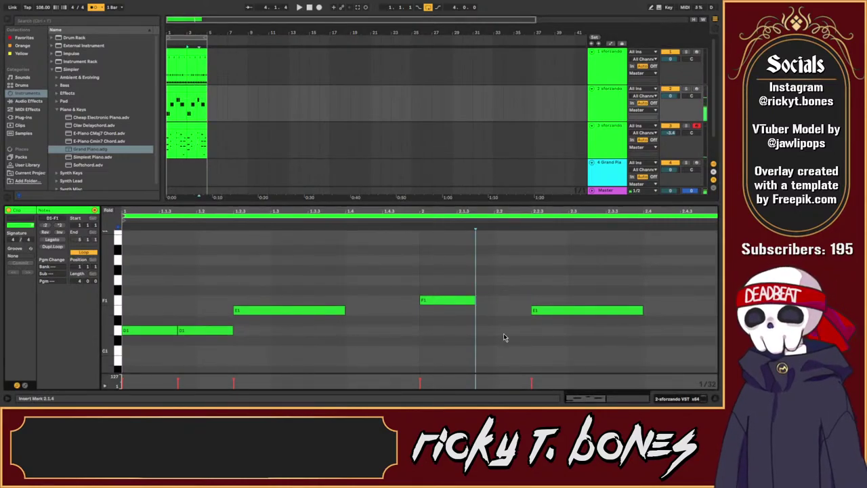
drag(456, 302, 572, 366)
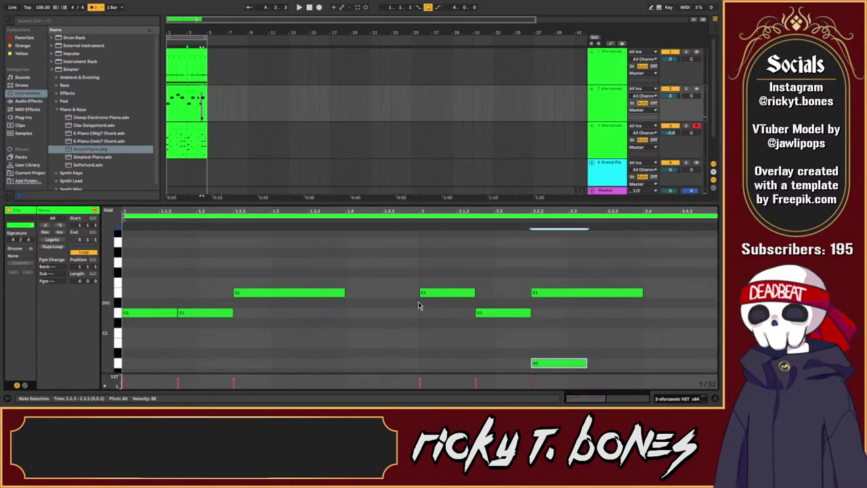
Step: Lower the long E1 note from 2.2.3 to 2.4.1 to A0 and play the clip from 2.1.1
scroll(562, 298, down, 3)
drag(567, 271, 568, 341)
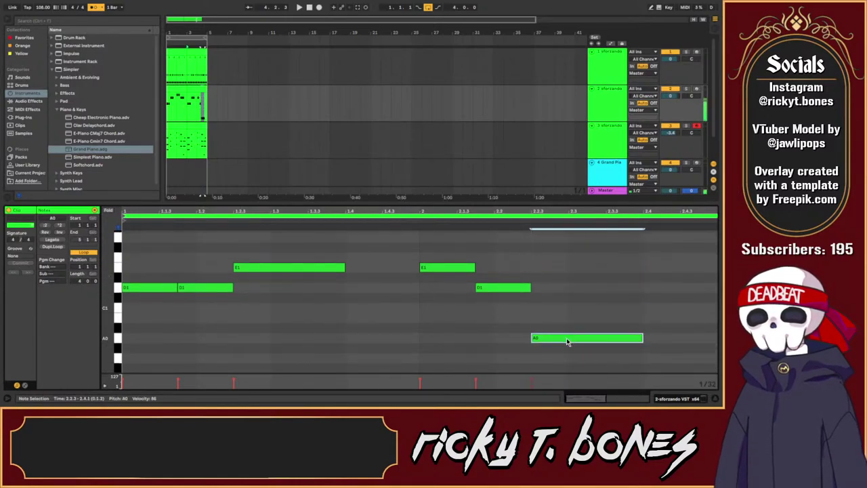
click(421, 307)
key(space)
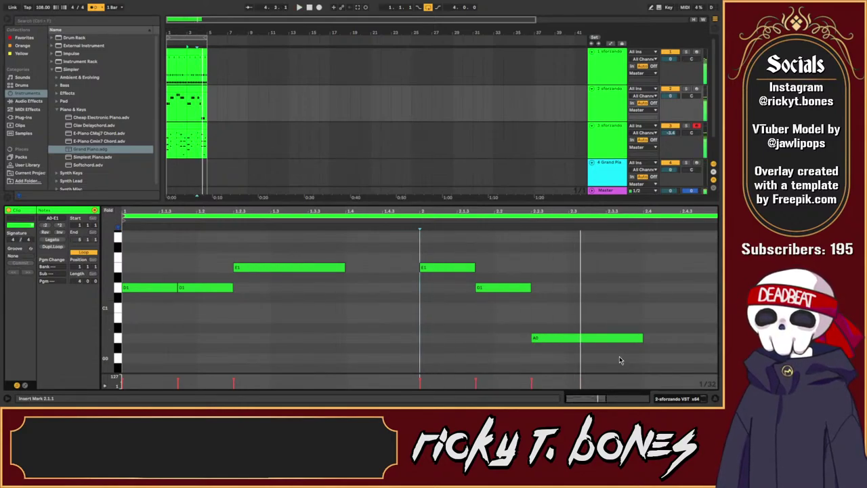
Step: Swap the pitches of the first two notes in bar 2 to D1 and E1, and audition the change
drag(444, 269, 441, 290)
mouse_move(497, 290)
mouse_down()
mouse_move(508, 279)
mouse_move(492, 274)
mouse_up()
click(426, 279)
key(space)
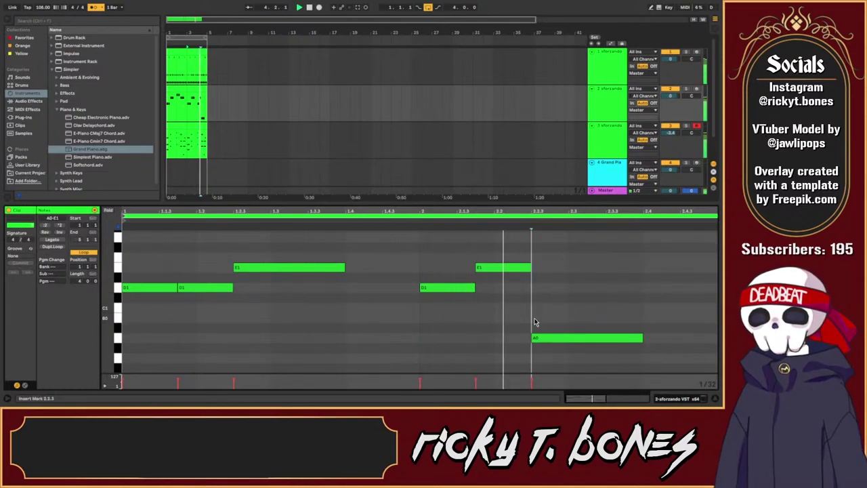
click(587, 316)
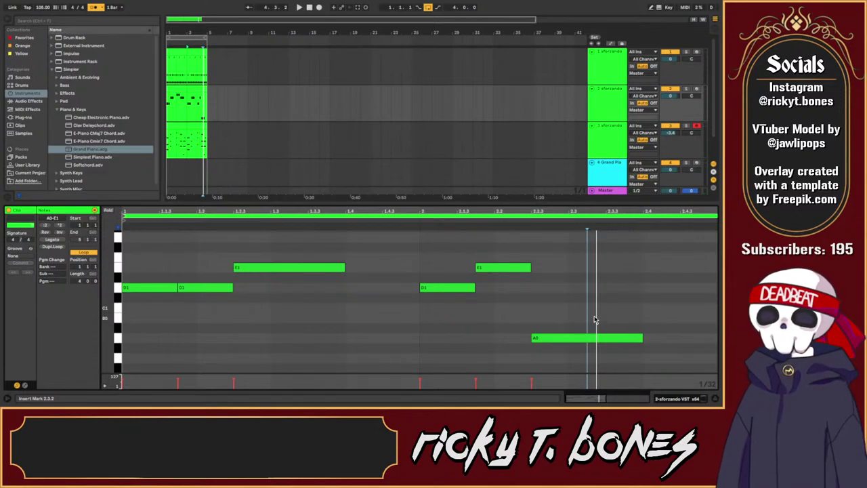
Step: Split the long A0 into two A0 notes with the second starting at 2.3.2, add a G0 note at 2.4, and play it
double_click(635, 349)
mouse_move(635, 349)
mouse_down()
mouse_move(625, 361)
mouse_move(624, 331)
mouse_move(623, 352)
mouse_move(602, 345)
mouse_move(629, 344)
mouse_move(619, 343)
mouse_up()
double_click(671, 369)
drag(670, 372, 664, 360)
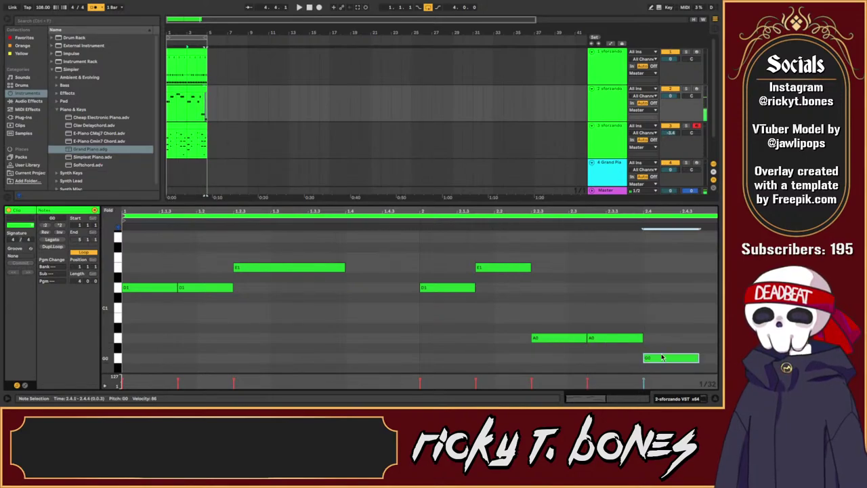
key(space)
click(561, 302)
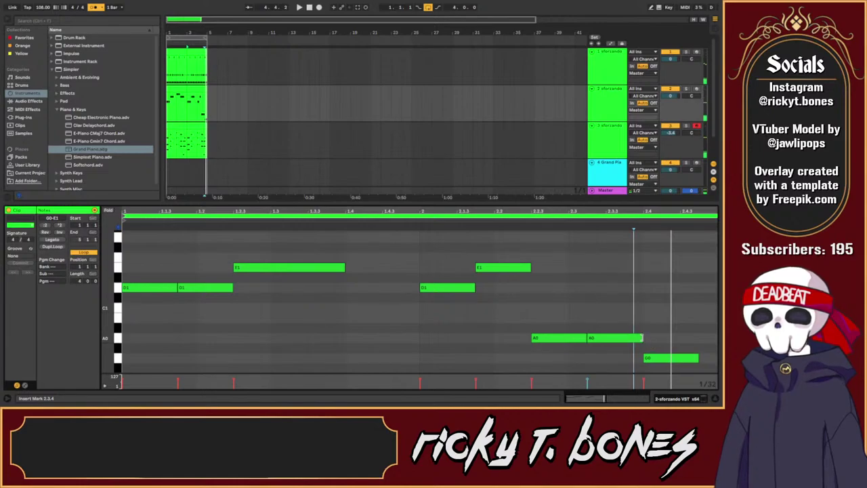
Step: Audition the bar 2 ending and swap its last two notes so that G0 precedes the final A0
click(405, 315)
key(space)
click(483, 329)
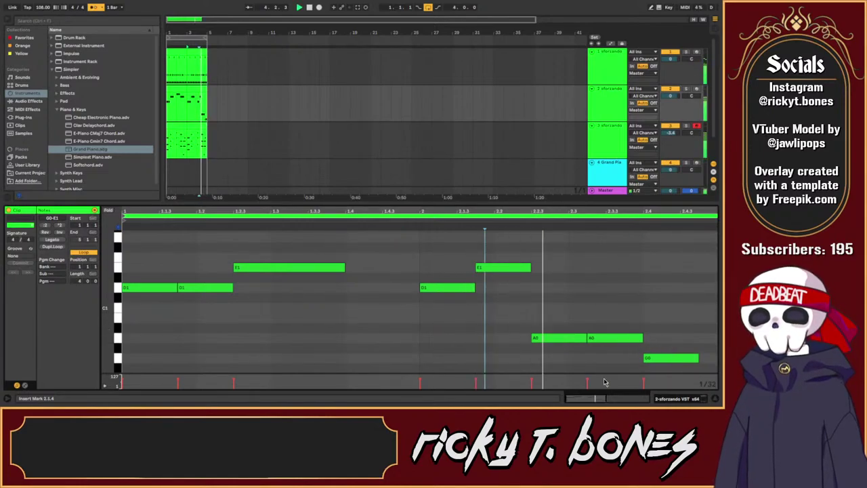
drag(605, 342, 655, 338)
click(411, 313)
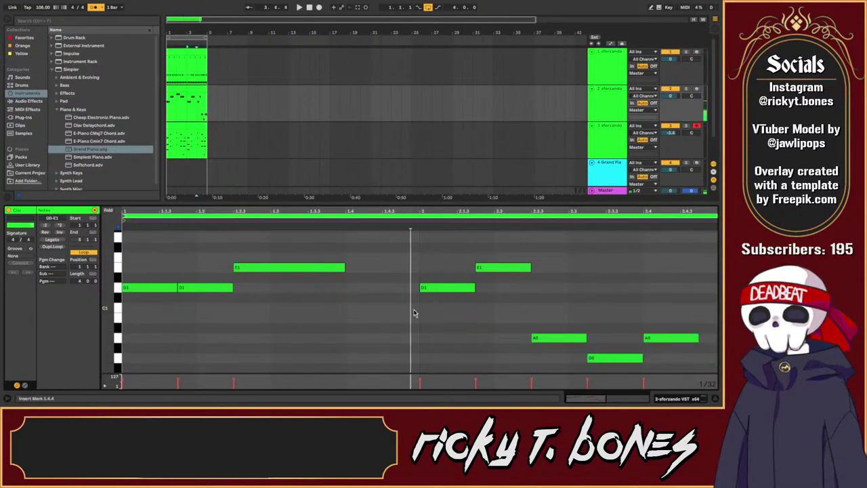
key(space)
click(624, 346)
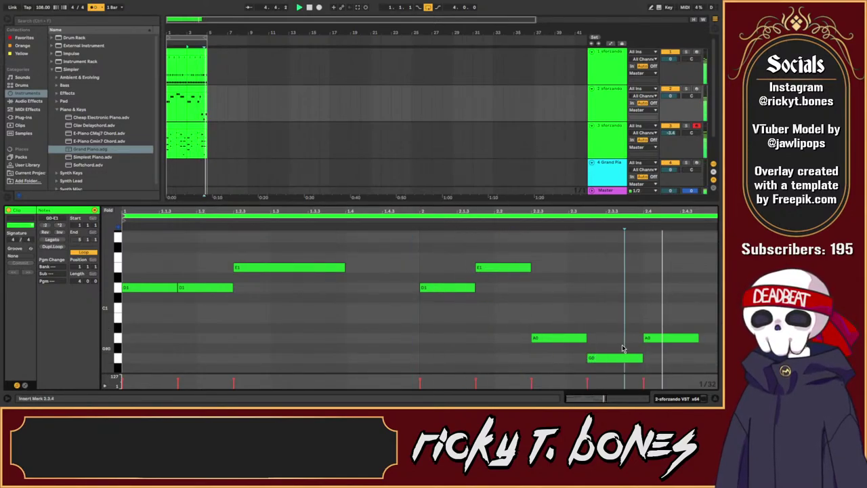
Step: Extend the first A0 to 2.3.3, shorten G0 to start there, trim the last A0 to end at 2.4.3, and audition the line
drag(587, 338, 598, 357)
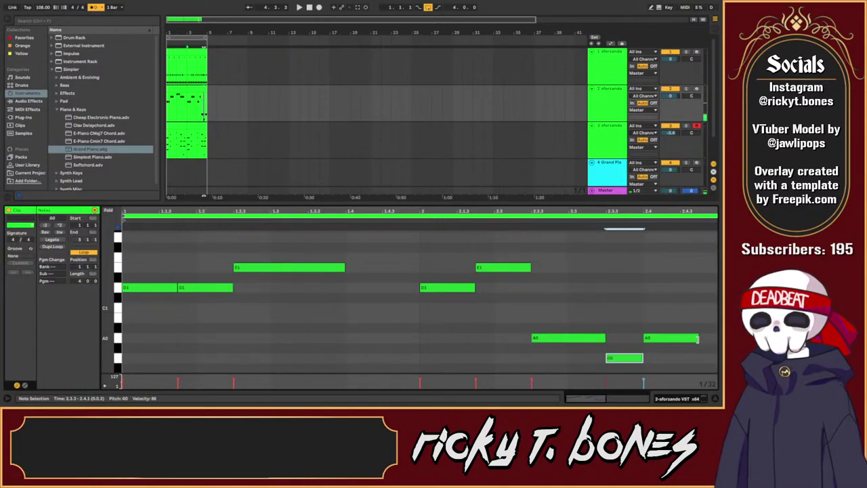
drag(698, 338, 683, 339)
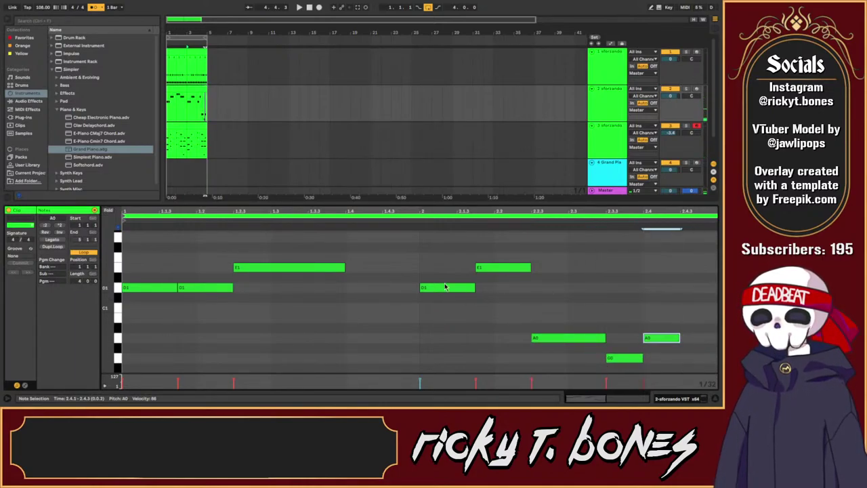
click(411, 284)
key(space)
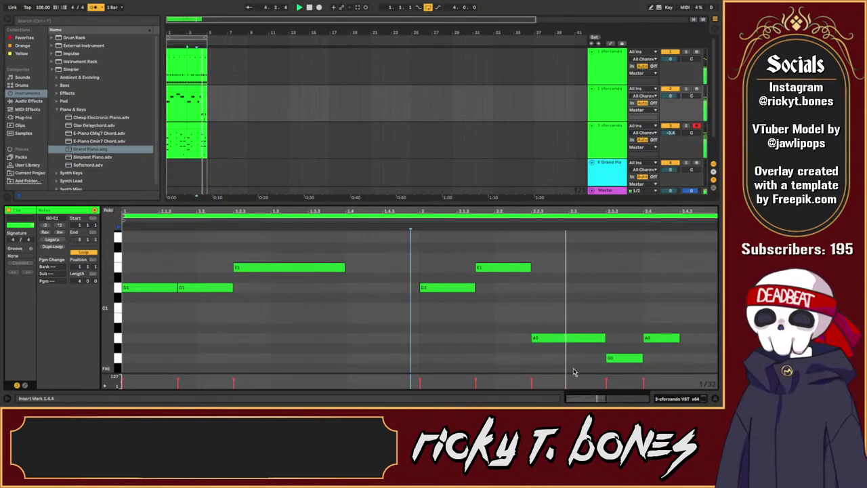
click(605, 366)
key(space)
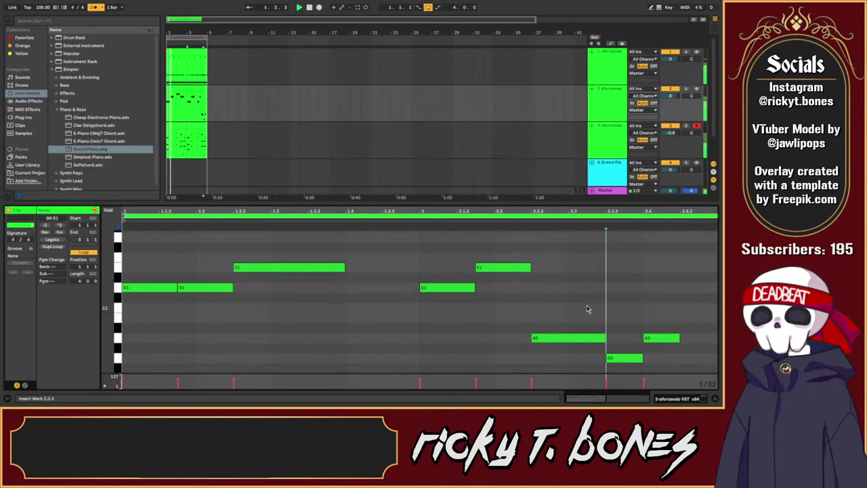
click(558, 312)
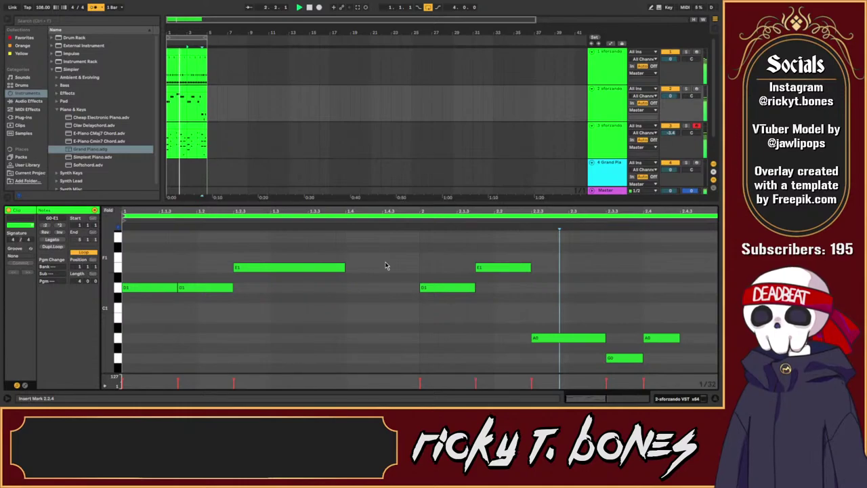
Step: Copy the four bars of clips on all three sforzando tracks to bar 5 and extend the loop to eight bars
click(168, 75)
drag(169, 74, 208, 148)
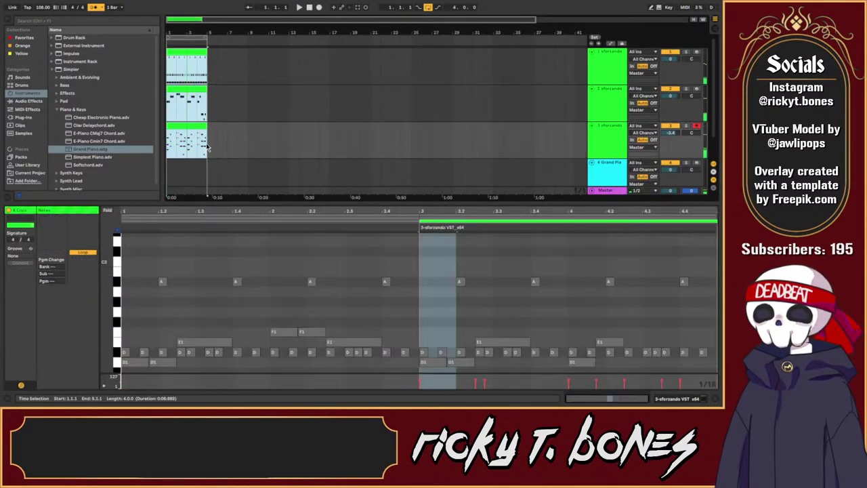
click(181, 53)
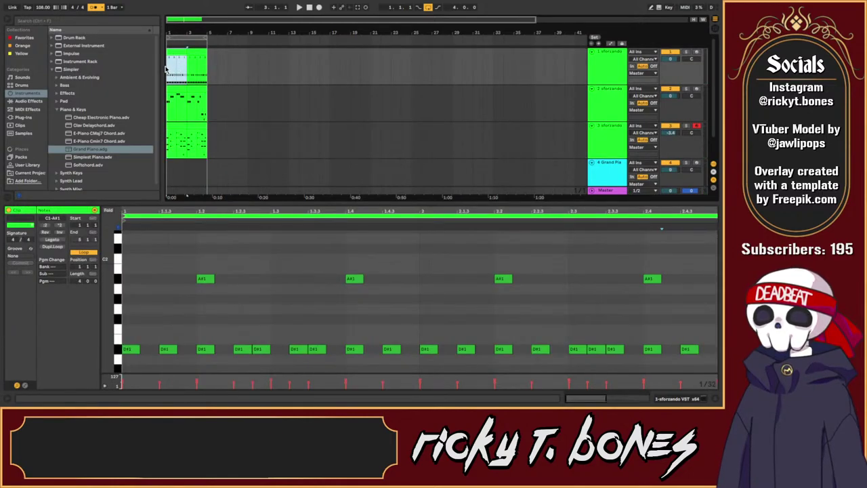
drag(166, 69, 206, 141)
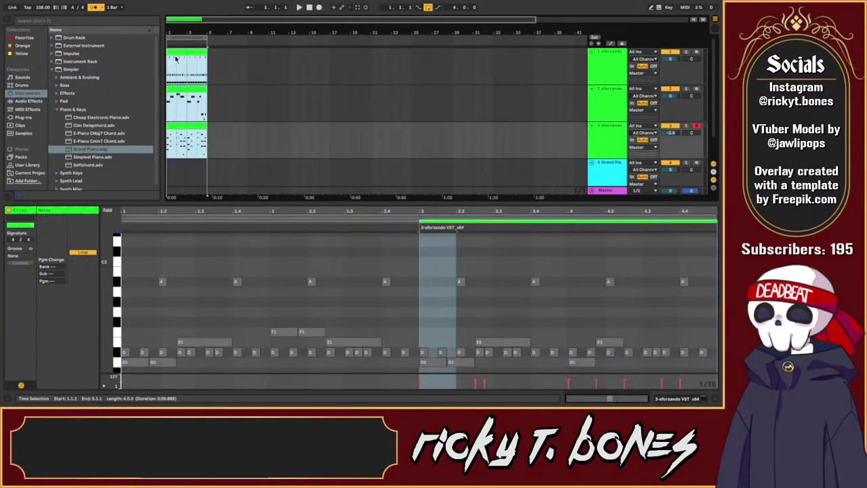
drag(181, 54, 210, 60)
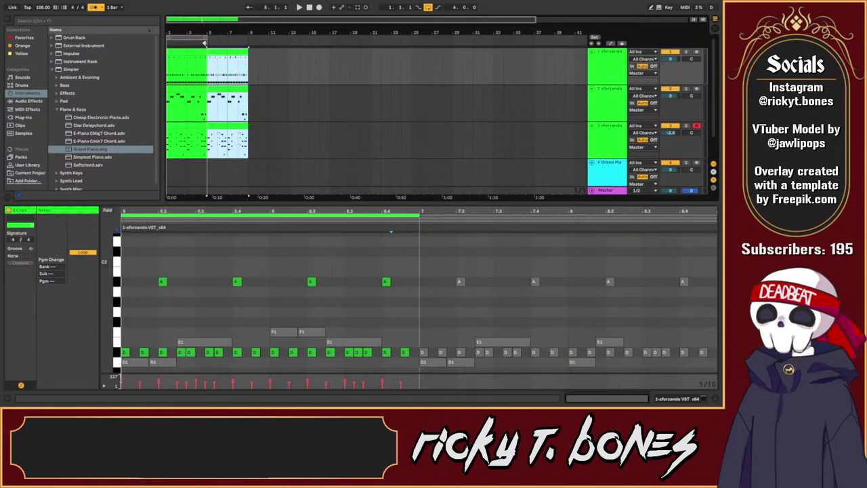
drag(205, 38, 249, 39)
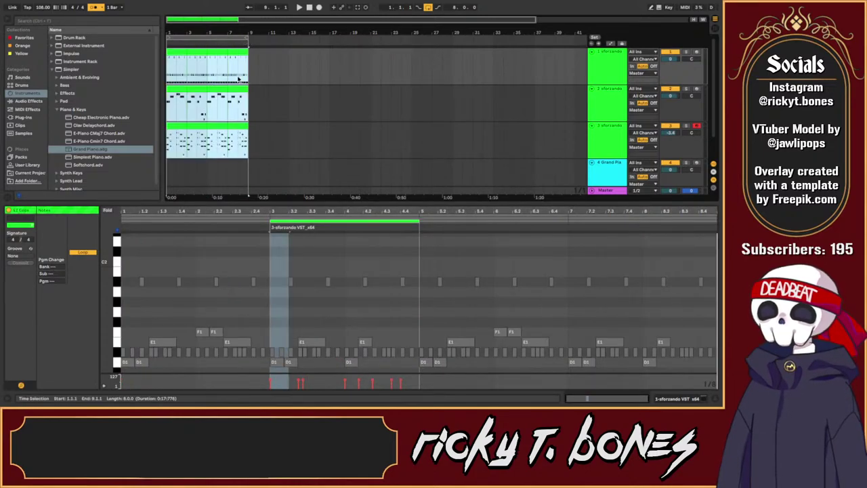
Step: Delete the clips in the first two bars of the second and third tracks, and play from the start
click(211, 89)
click(207, 95)
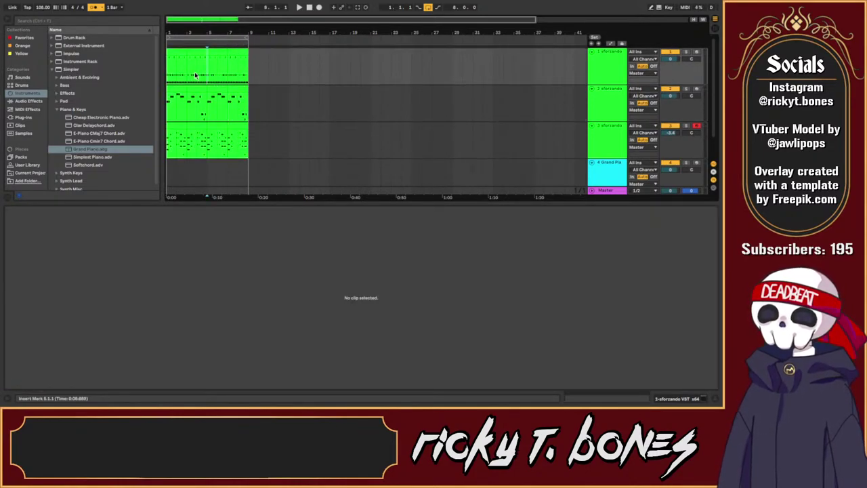
click(190, 74)
click(177, 99)
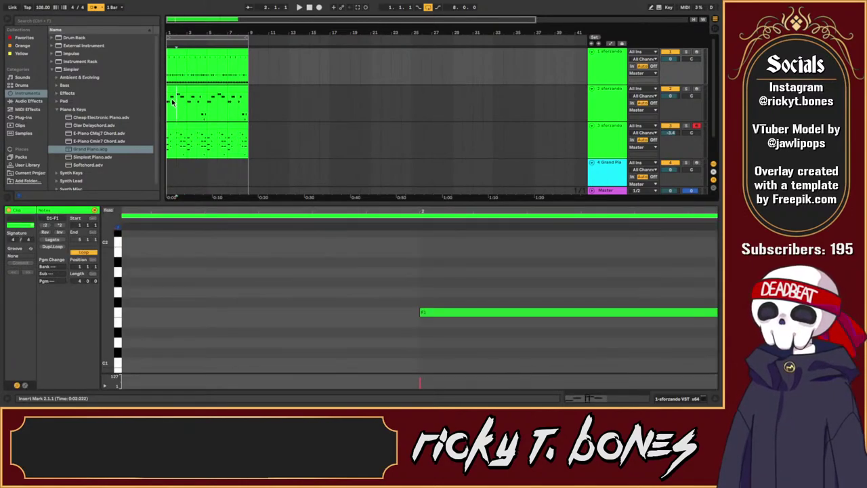
click(169, 102)
drag(171, 102, 188, 145)
key(Delete)
click(172, 80)
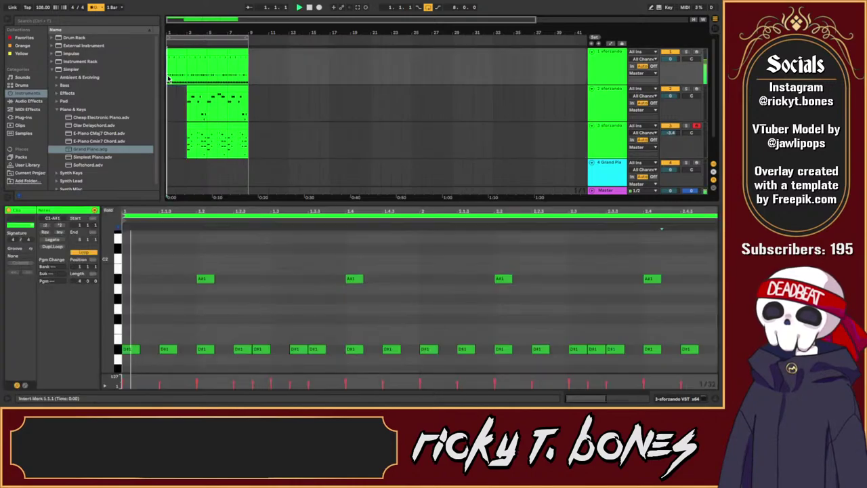
Step: Delete the third track's clip spanning bars 3 and 4 so that part enters at bar 5
click(192, 101)
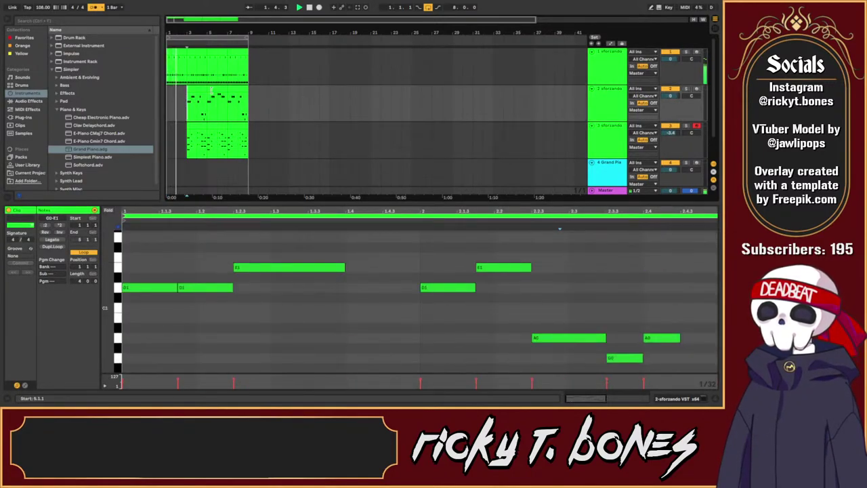
click(214, 88)
click(197, 125)
key(Delete)
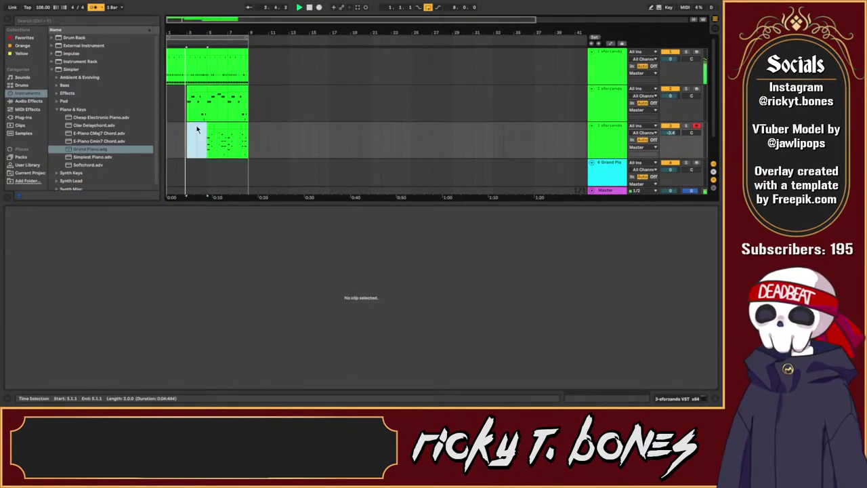
click(200, 110)
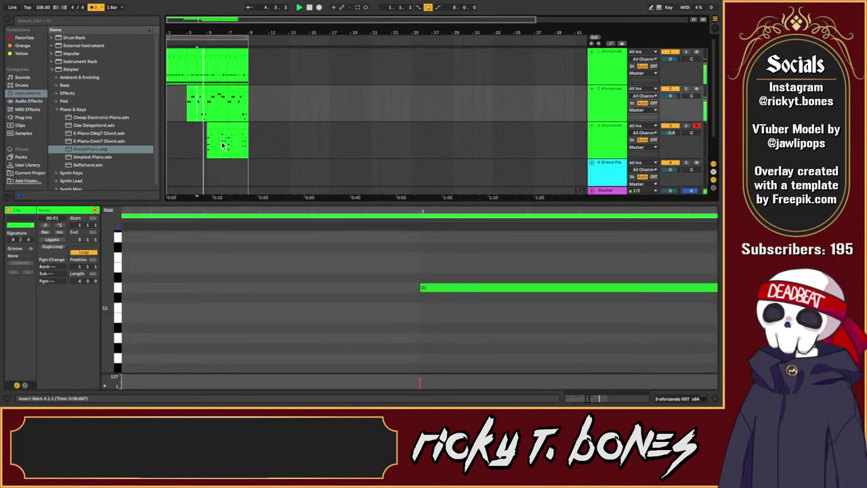
Step: Copy the second track's clip from bar 5 over the one at bar 3 and play from there
click(223, 91)
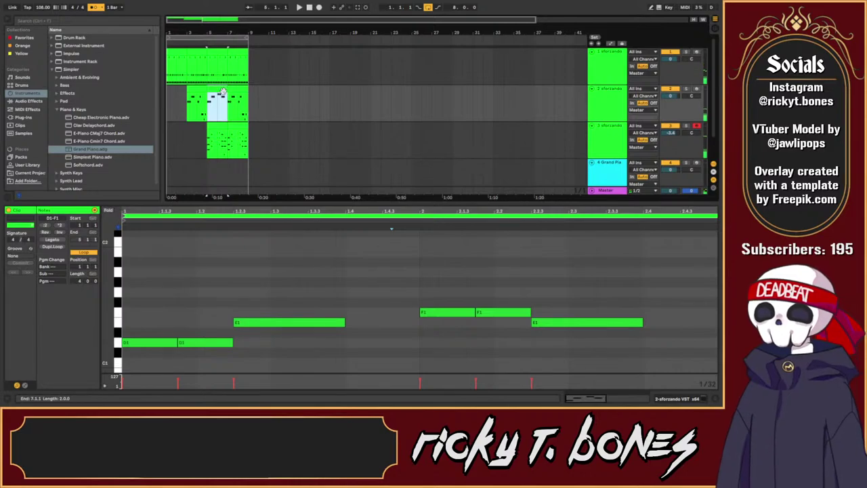
drag(220, 94, 199, 90)
click(189, 103)
key(space)
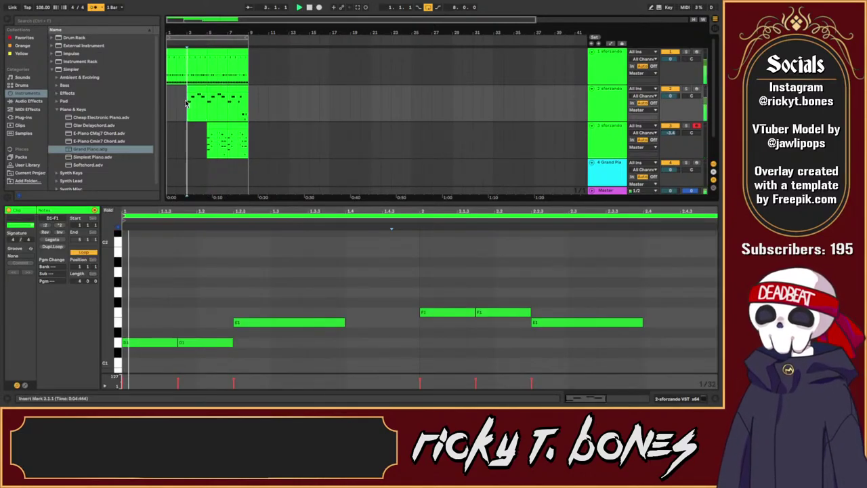
click(212, 114)
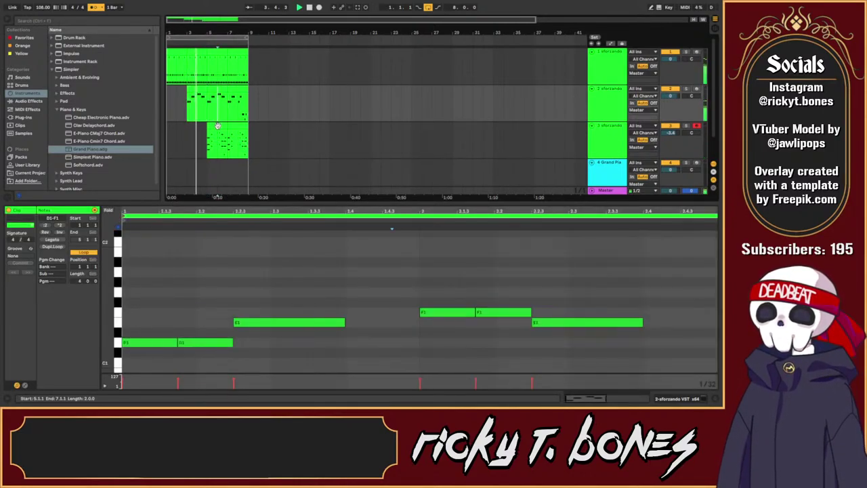
Step: Copy the bar 5 to 9 clips on all three tracks to bar 12, and move the second track's bar 7 clip to bar 5
click(214, 126)
key(space)
drag(207, 64, 246, 134)
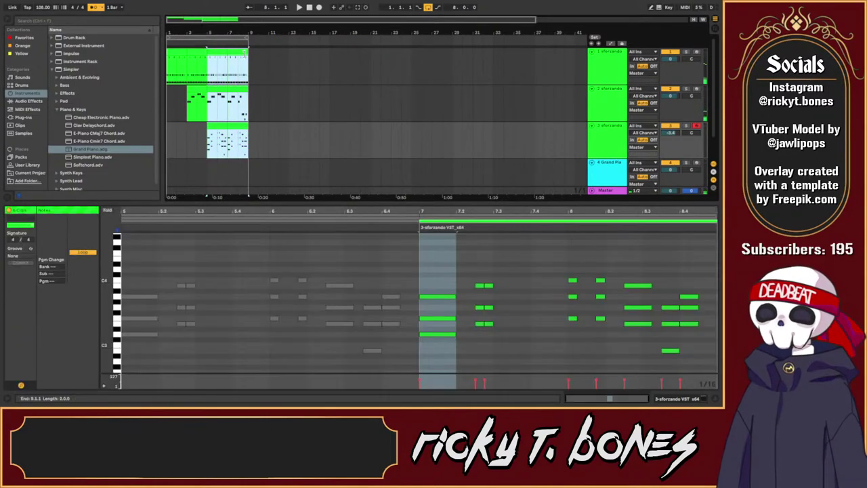
drag(222, 49, 298, 56)
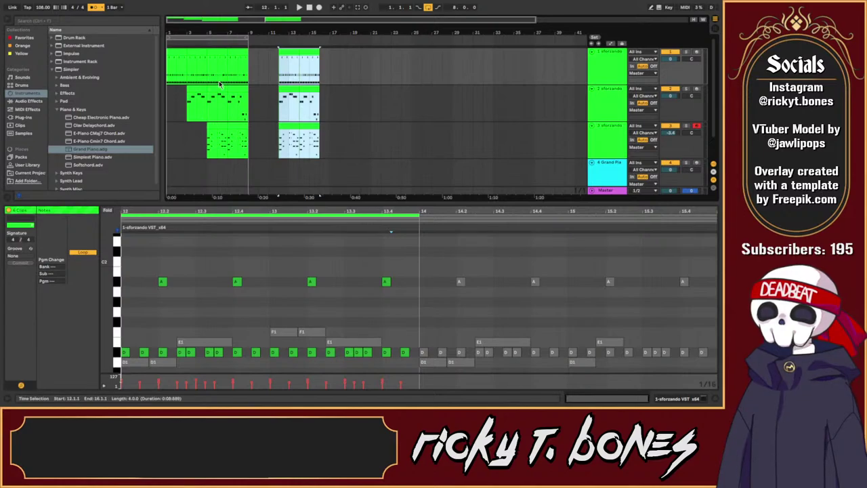
drag(232, 91, 212, 91)
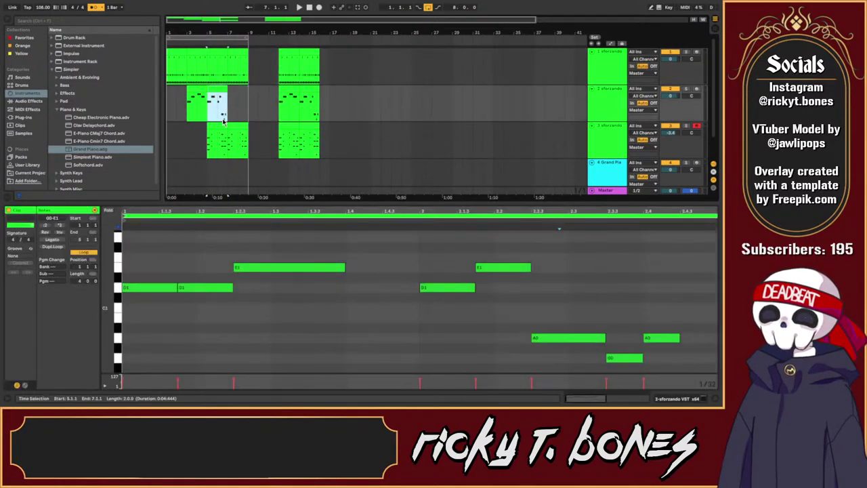
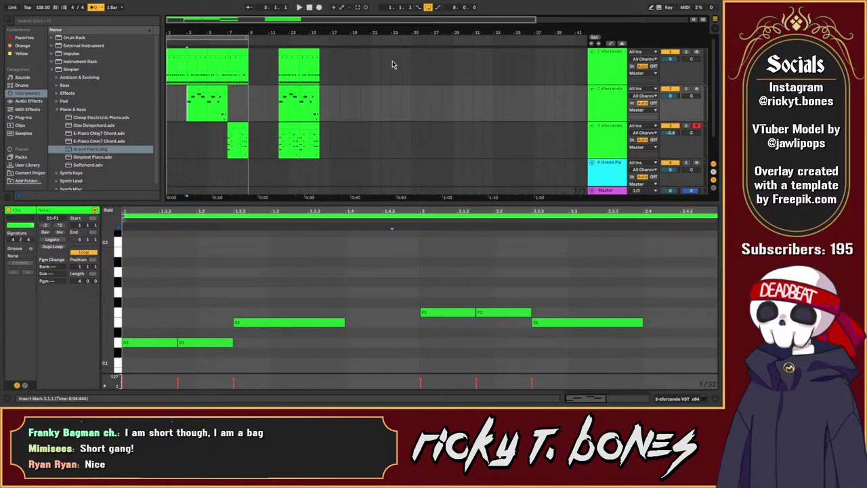
Step: Play back the staggered intro from the beginning of the arrangement
click(225, 75)
click(208, 75)
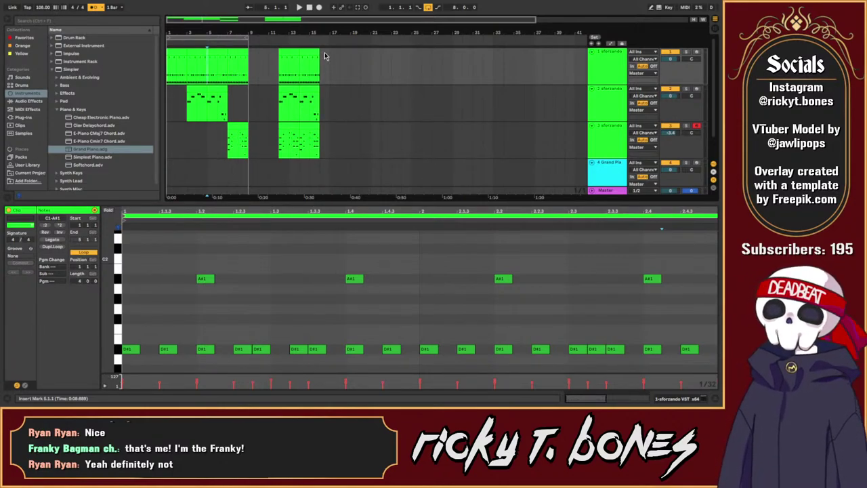
click(245, 38)
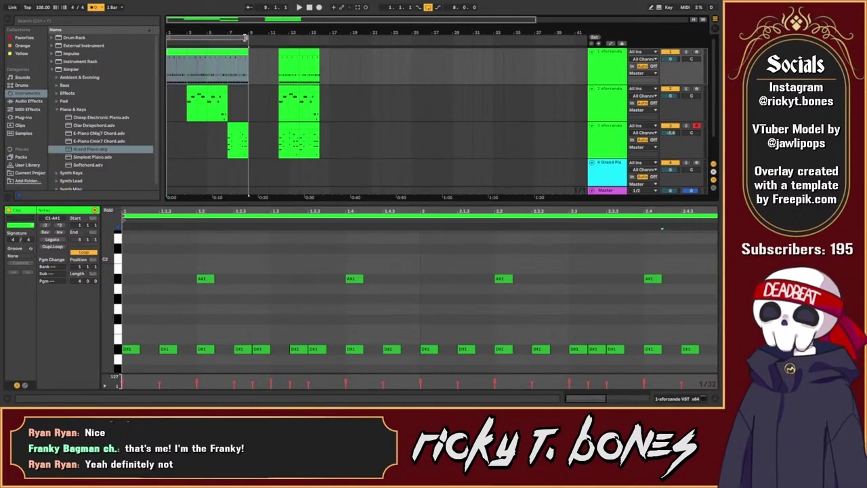
key(space)
click(185, 73)
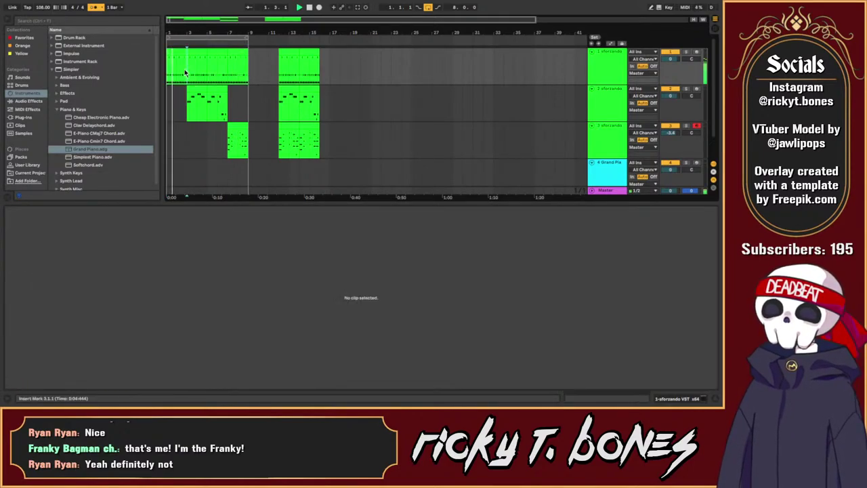
key(space)
right_click(624, 67)
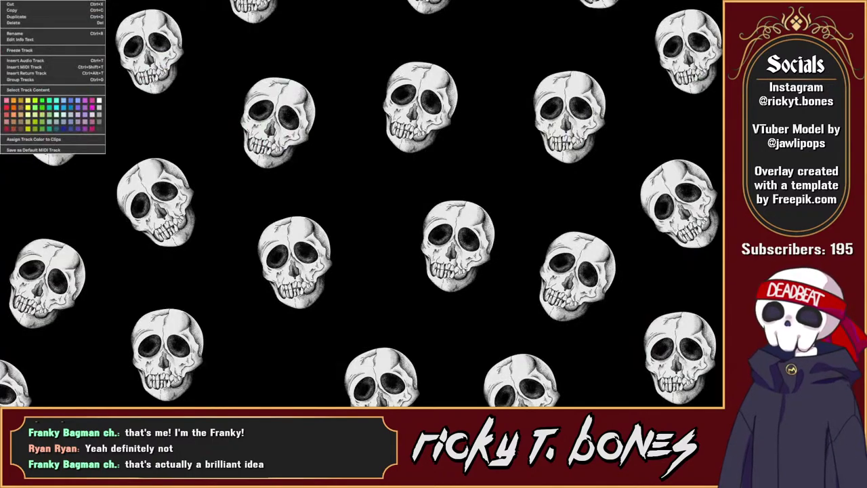
click(646, 174)
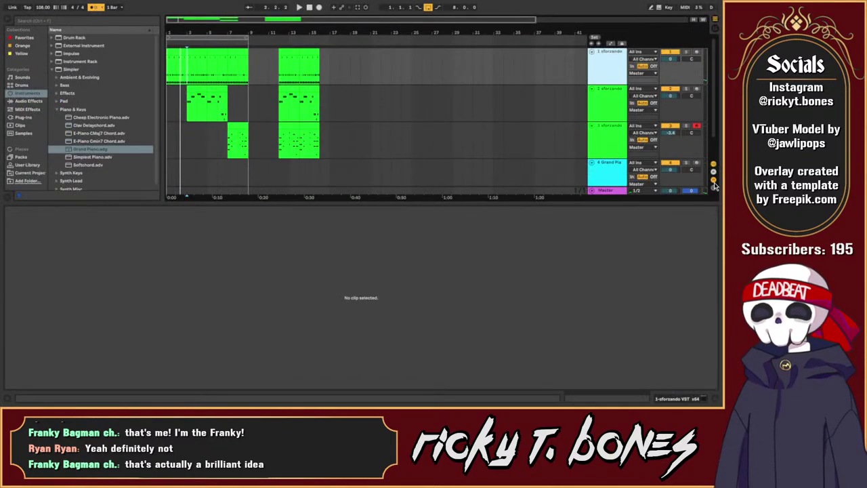
Step: Recolour the first three tracks purple, magenta and mauve, then save the set
right_click(613, 109)
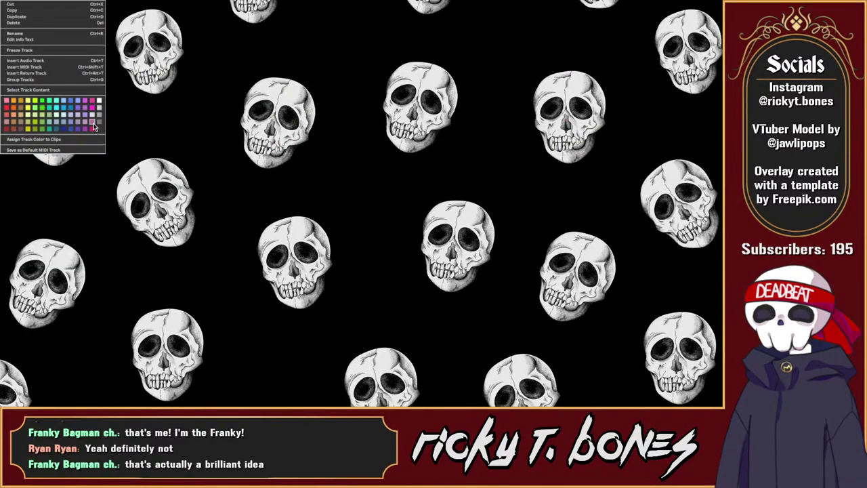
click(92, 124)
right_click(606, 169)
click(64, 114)
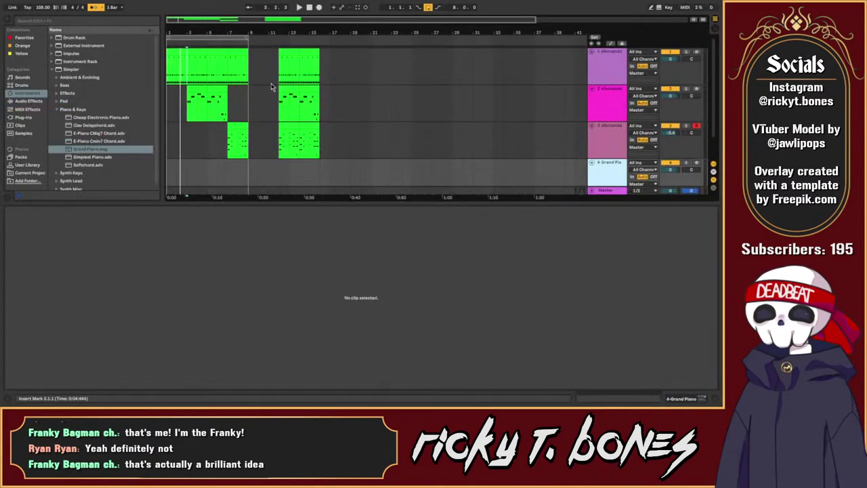
click(191, 68)
key(ctrl+s)
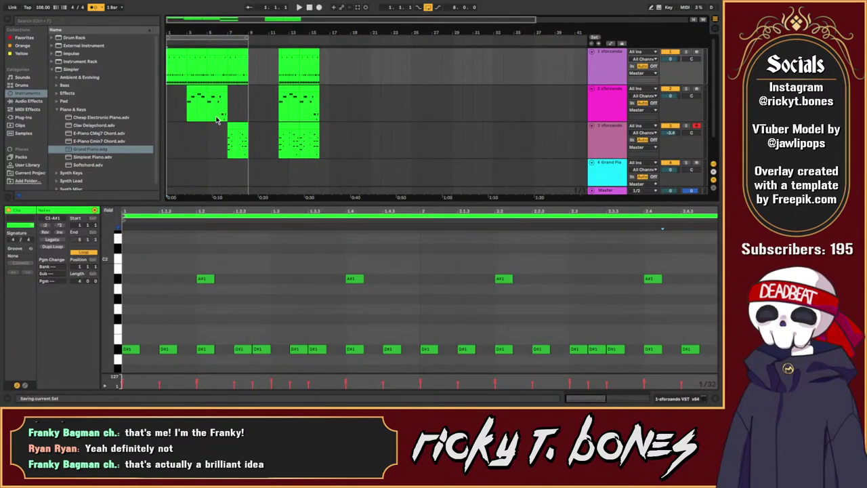
Step: Play the arrangement from bar 1 and extend the loop to 11 bars, ending at bar 12
key(space)
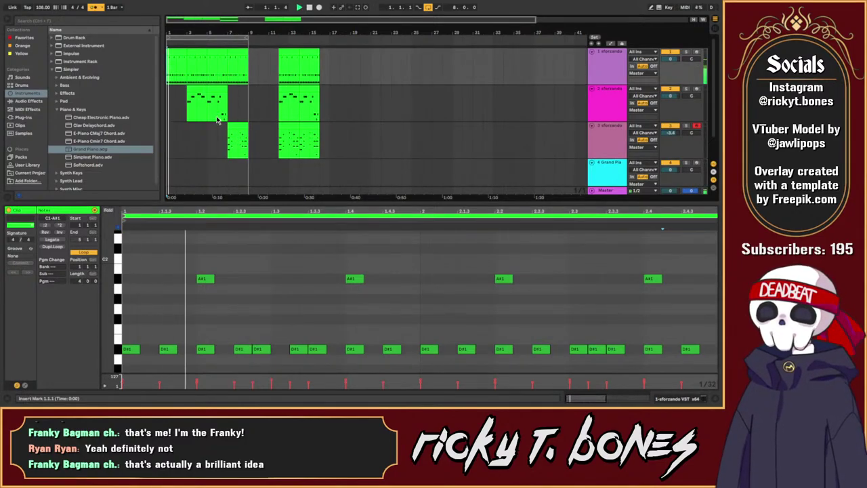
click(217, 120)
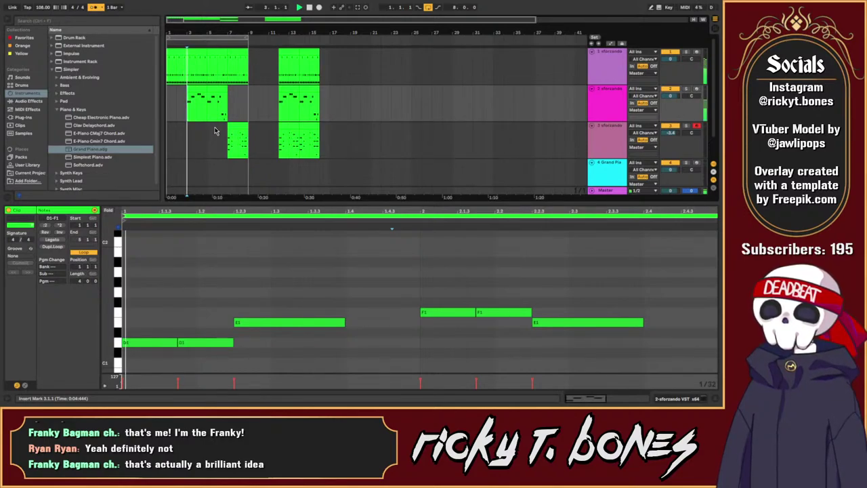
click(219, 88)
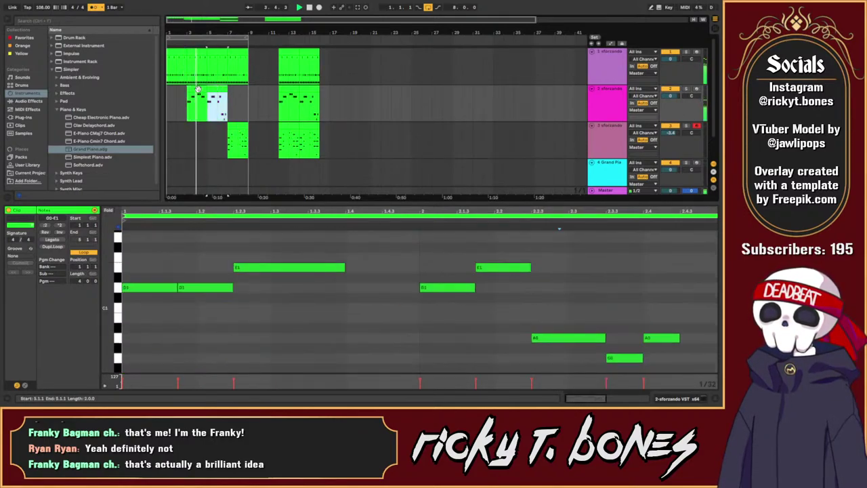
drag(248, 39, 277, 41)
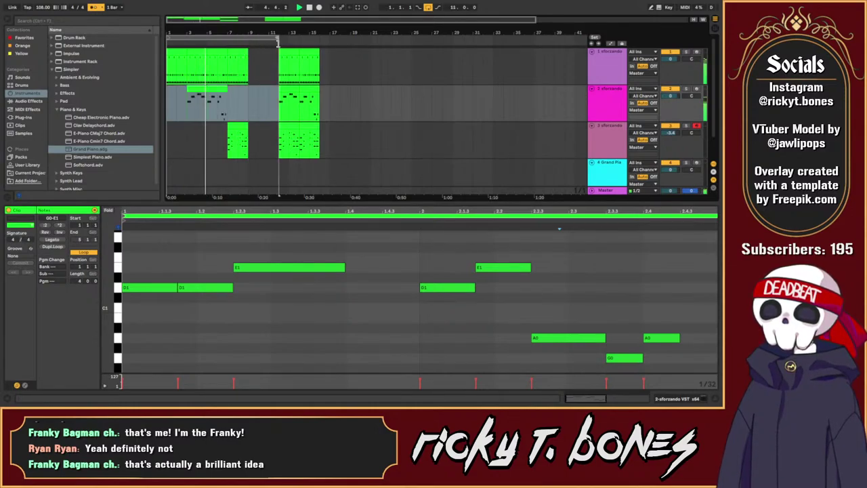
Step: Duplicate the second track's two clips spanning bars 3 to 7 so that the copies start at bar 7
click(204, 88)
shift+click(211, 89)
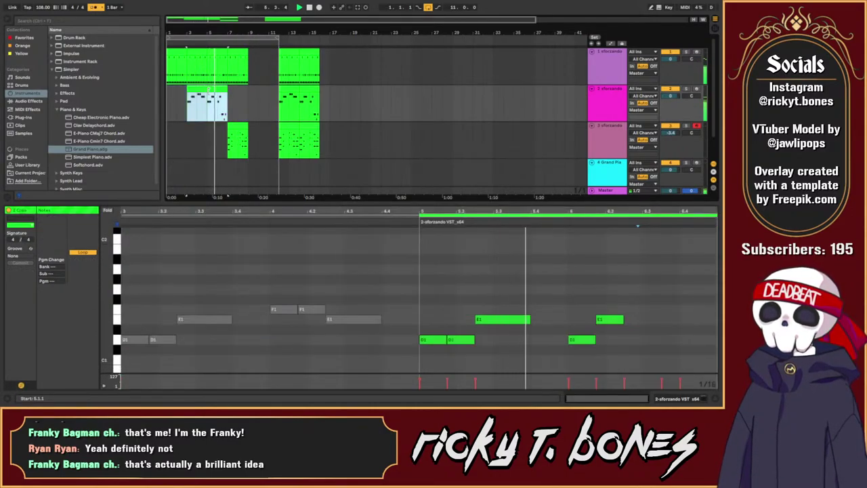
key(ctrl+d)
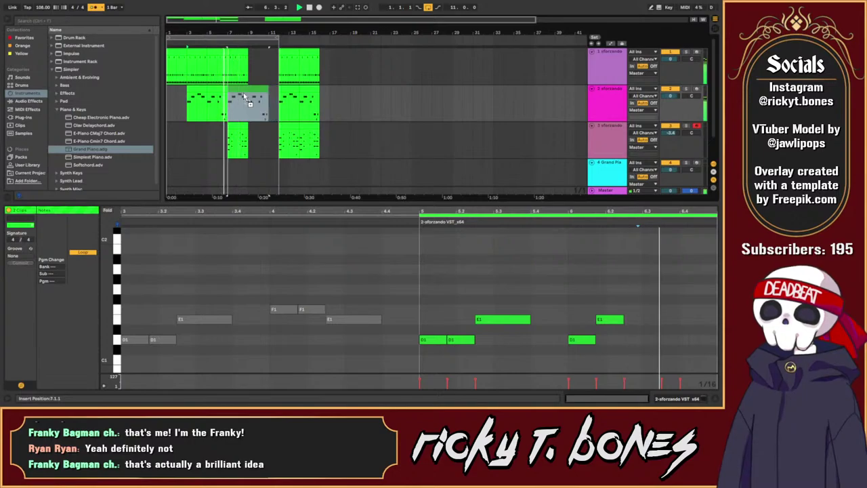
click(246, 97)
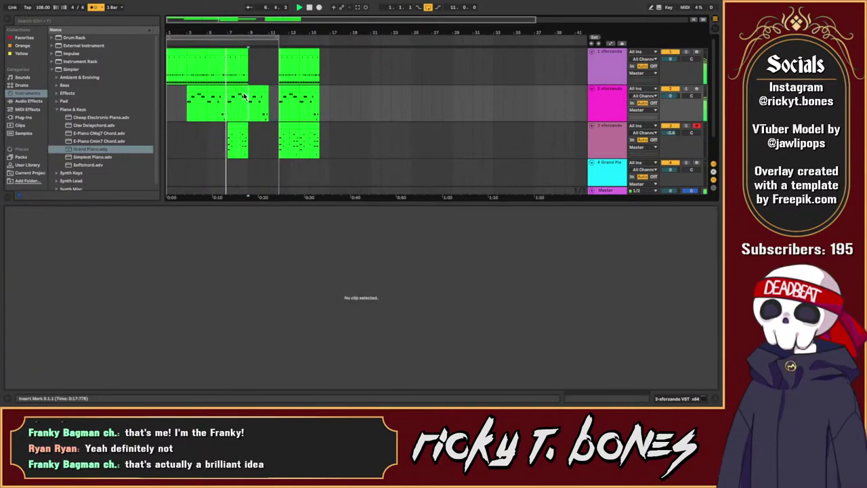
Step: Copy the bar 7 clips of the third and first tracks to bar 9 and save the set
click(239, 128)
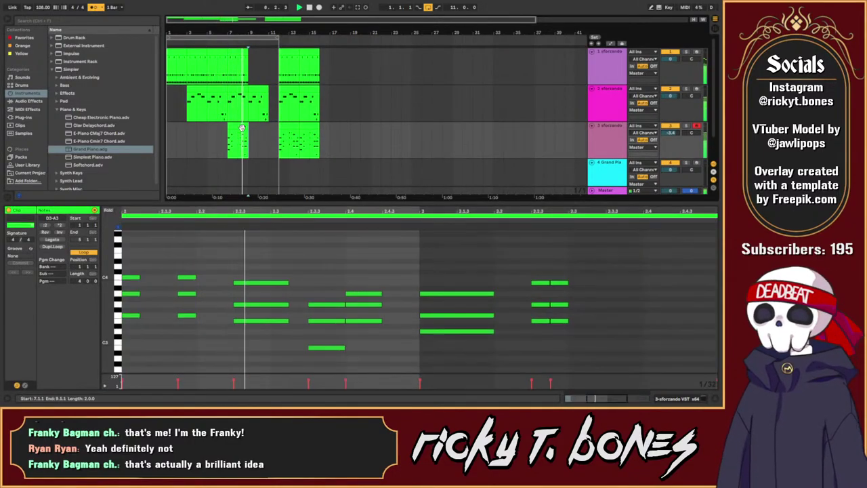
mouse_move(242, 127)
mouse_down()
mouse_move(269, 138)
mouse_move(259, 130)
mouse_up()
click(262, 138)
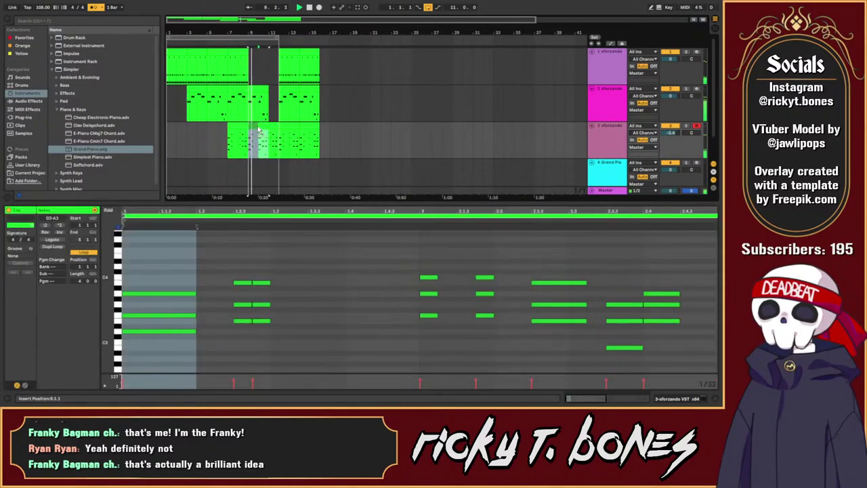
click(238, 53)
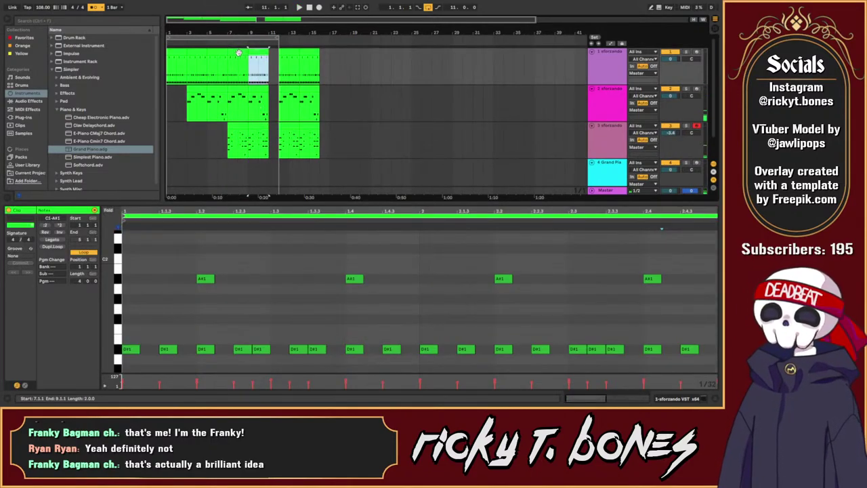
key(ctrl+s)
Step: Play back the extended section with all three tracks from bar 9
key(space)
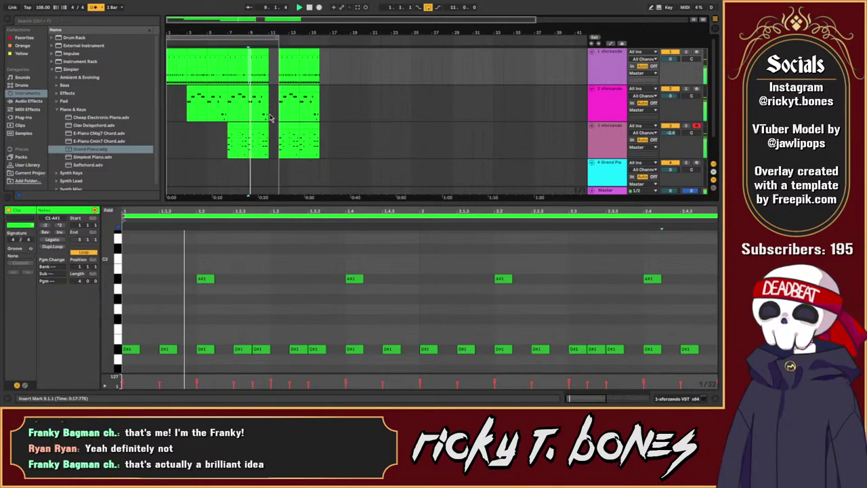
click(263, 136)
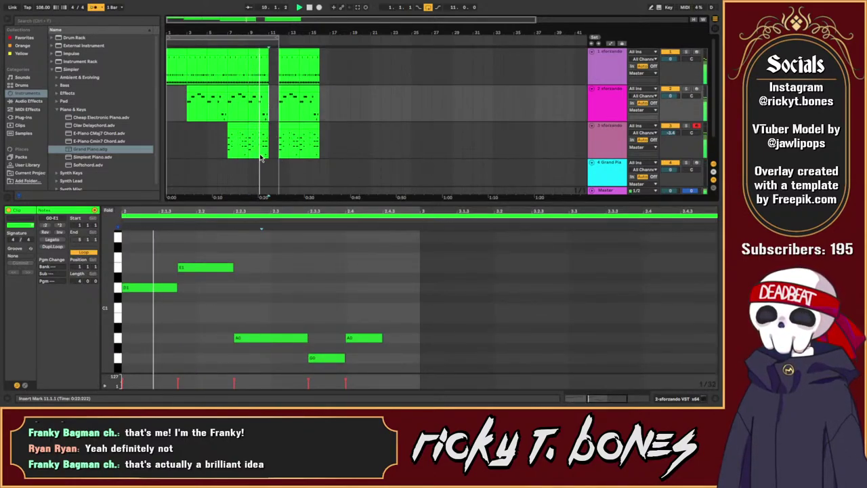
key(space)
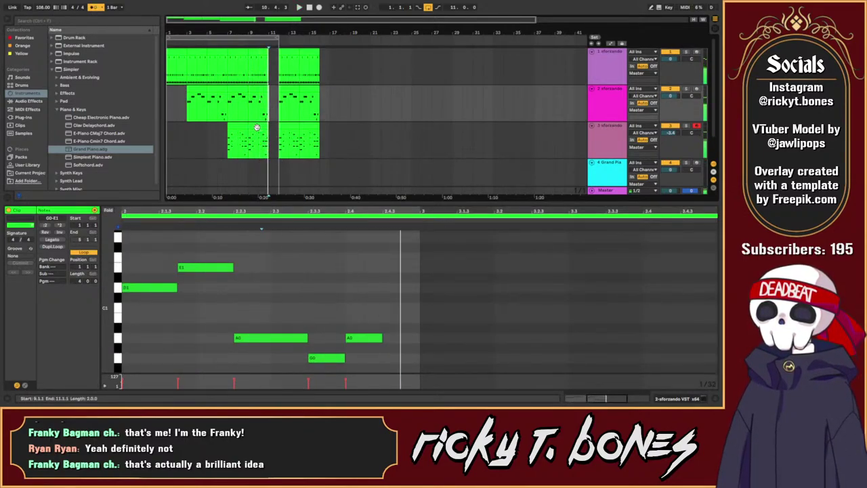
click(258, 118)
click(245, 116)
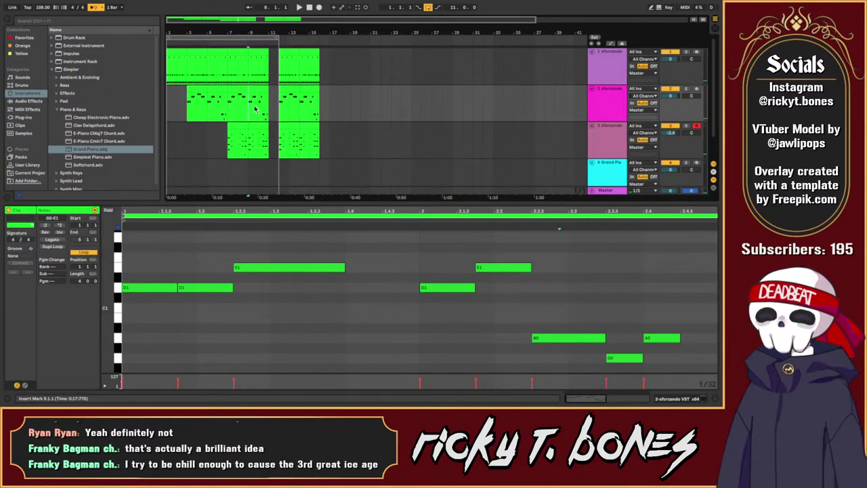
Step: Delete the clips between bars 12 and 16 on all three tracks
click(610, 141)
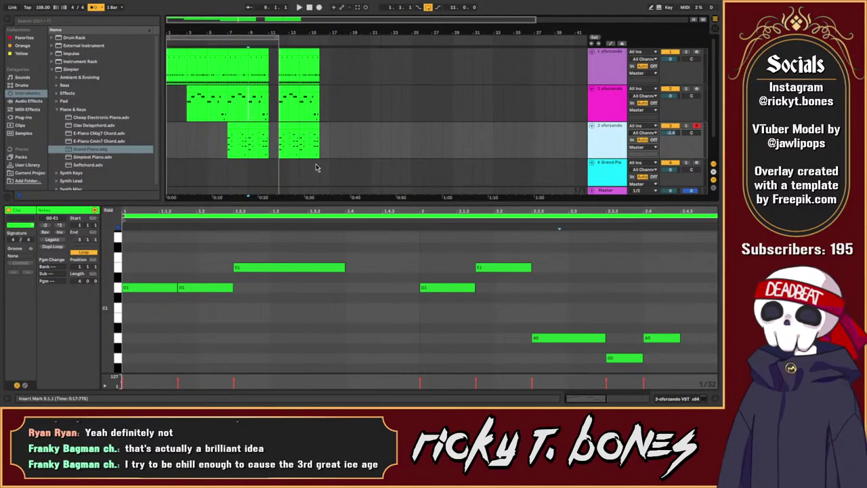
drag(285, 65, 279, 96)
key(Delete)
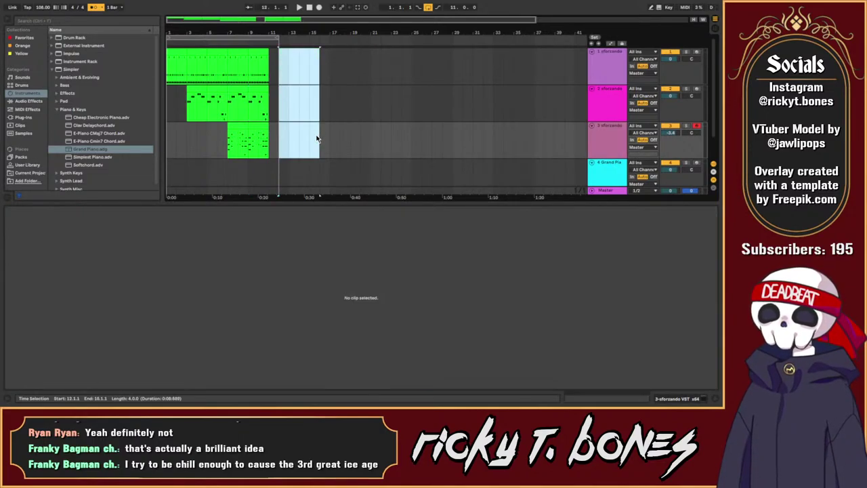
click(232, 113)
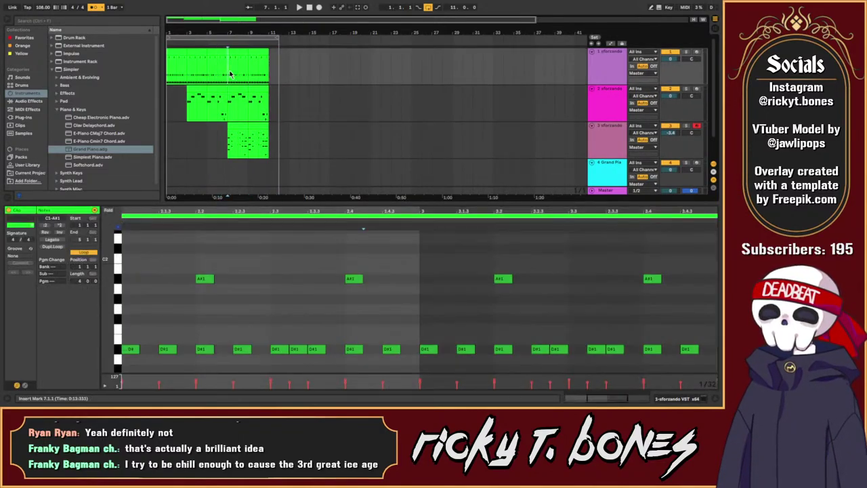
click(238, 126)
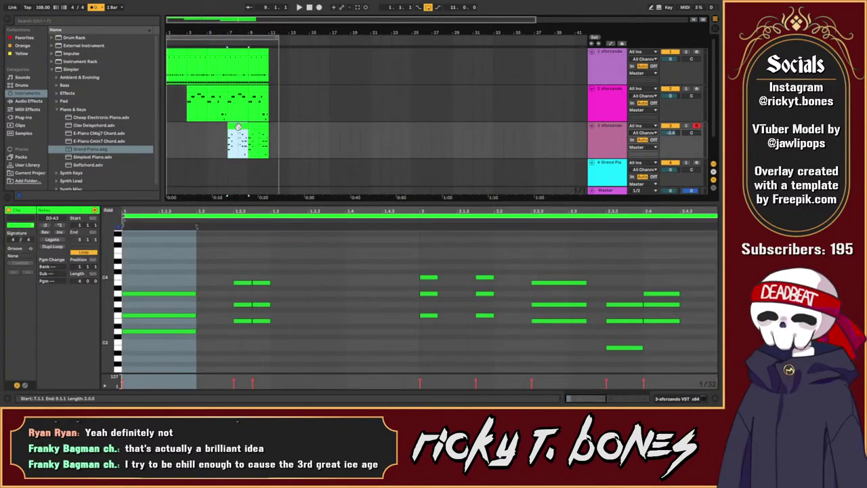
click(257, 126)
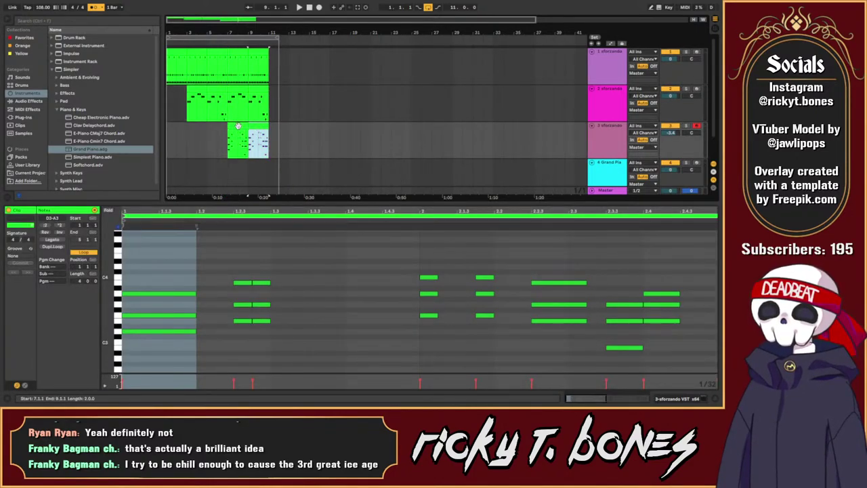
click(238, 126)
click(242, 127)
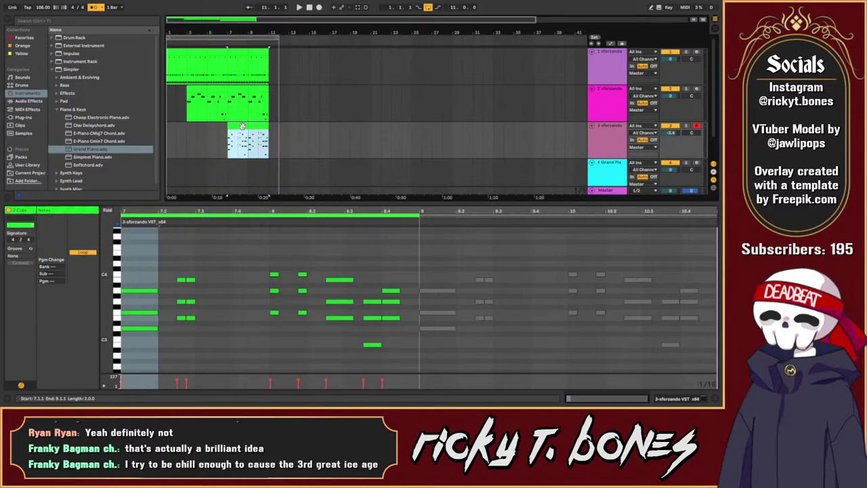
click(233, 158)
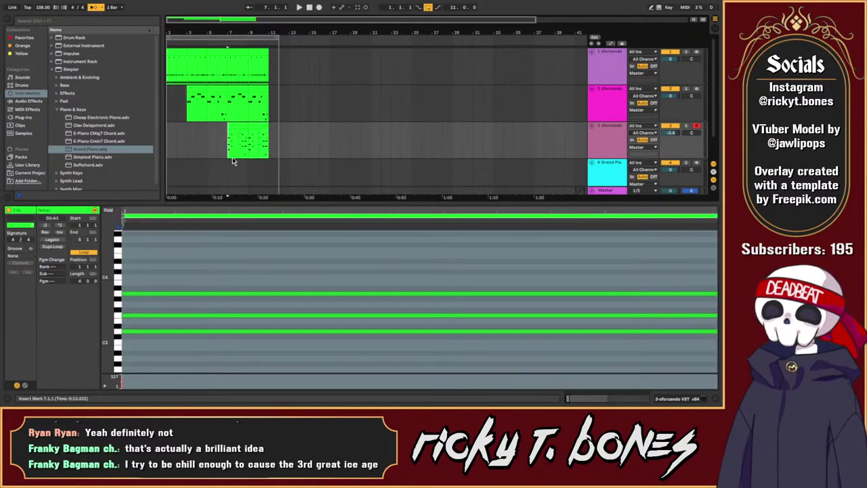
Step: Set the arrangement loop to 10 bars, running from bar 1 to bar 11 where the clips end
scroll(234, 172, down, 2)
drag(278, 38, 268, 38)
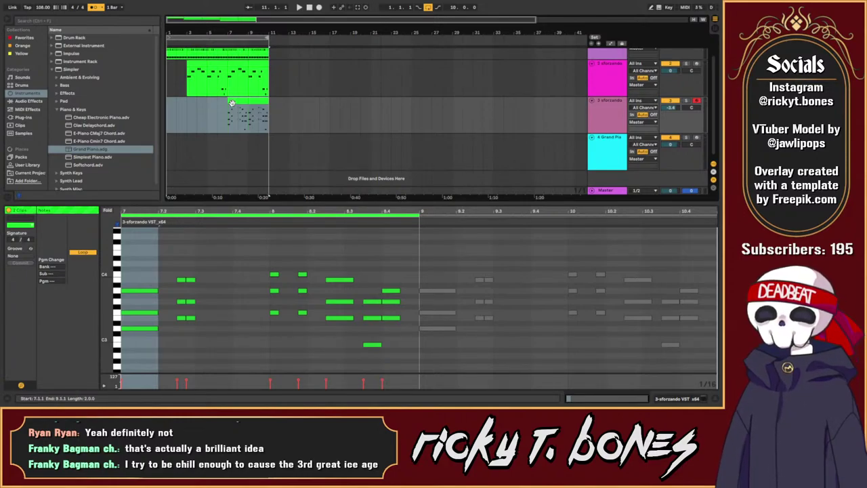
drag(268, 38, 307, 47)
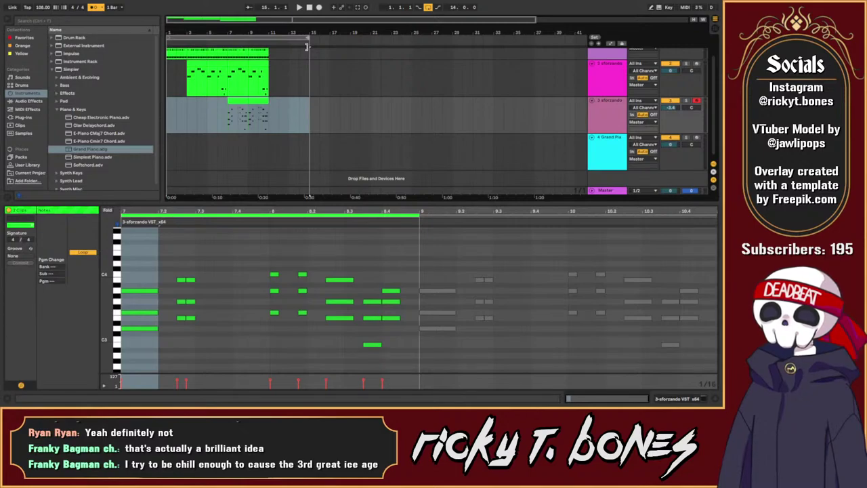
click(234, 111)
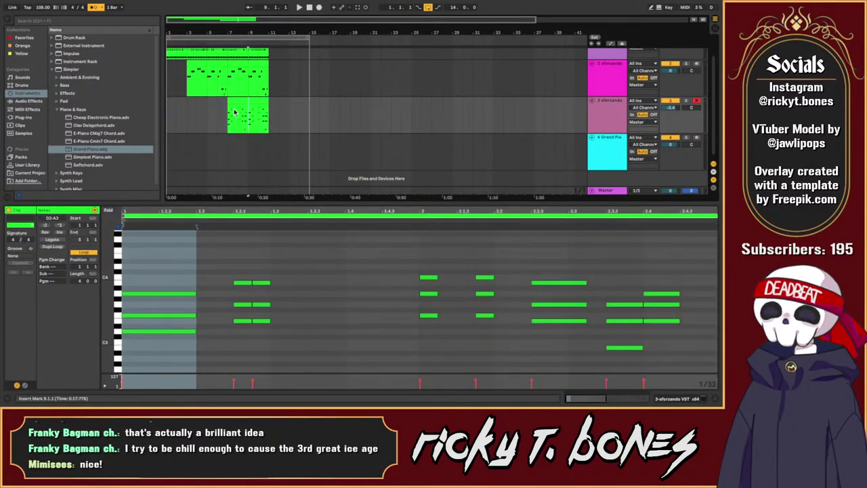
click(234, 113)
click(228, 113)
click(307, 39)
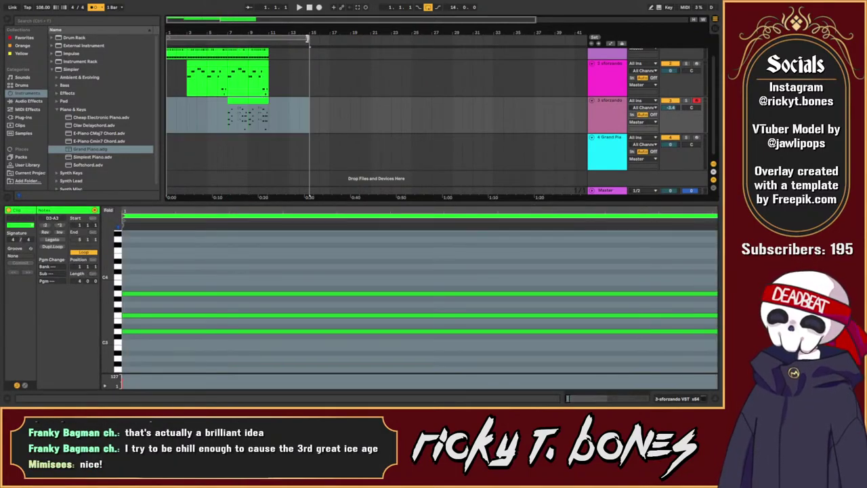
drag(307, 39, 267, 39)
click(227, 125)
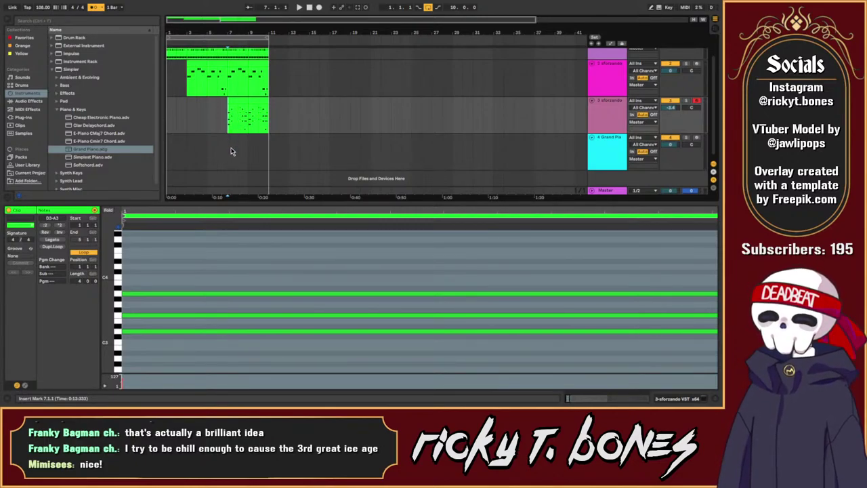
Step: Open the first drum clip on the first track and audition its percussion sounds upward from A2 to E4
click(230, 151)
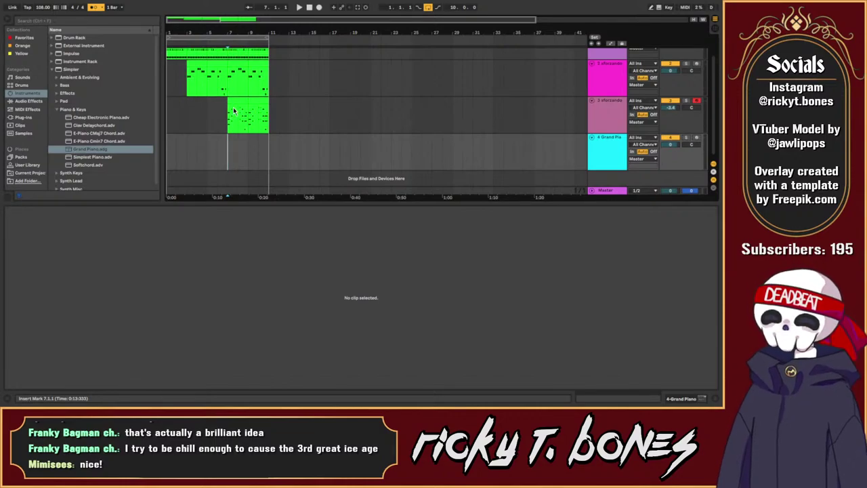
scroll(247, 103, up, 1)
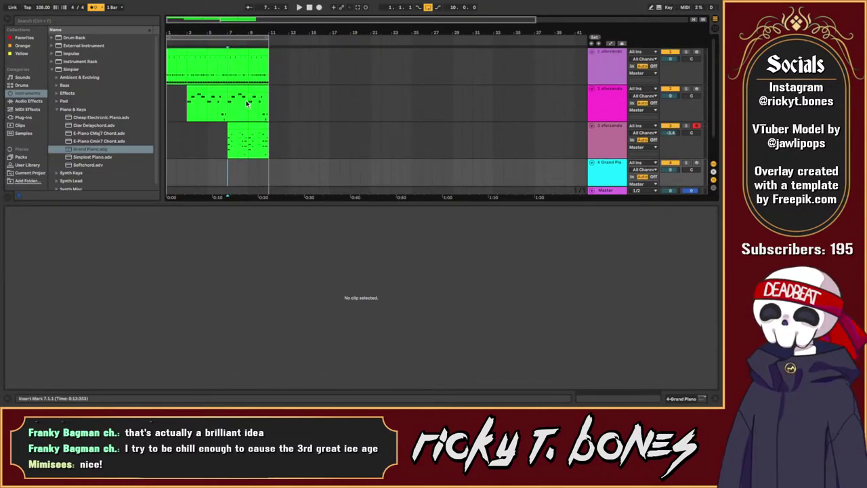
click(175, 52)
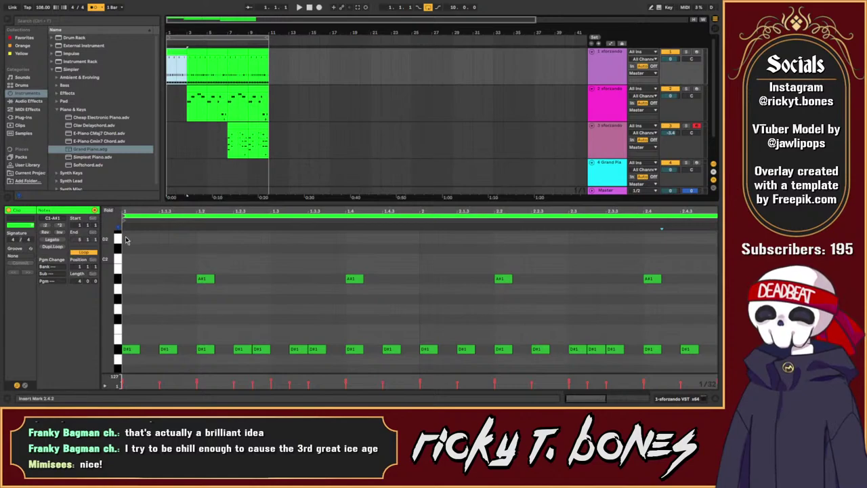
scroll(122, 241, up, 5)
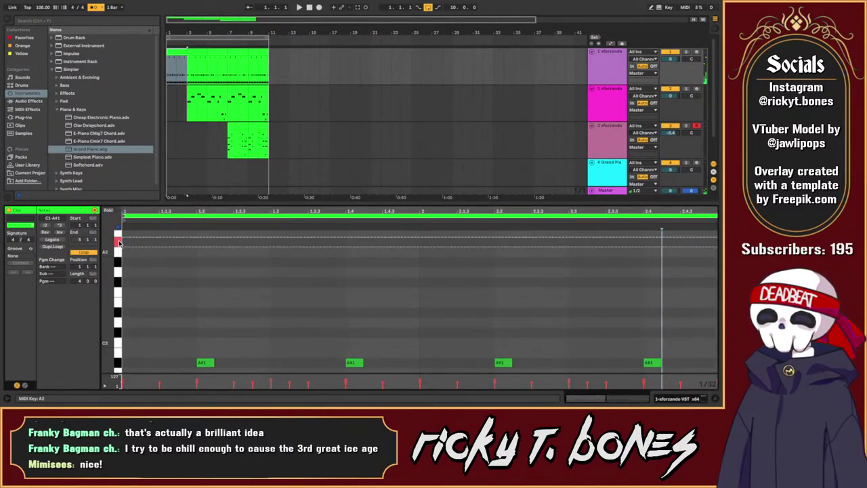
scroll(120, 244, down, 1)
scroll(122, 252, up, 2)
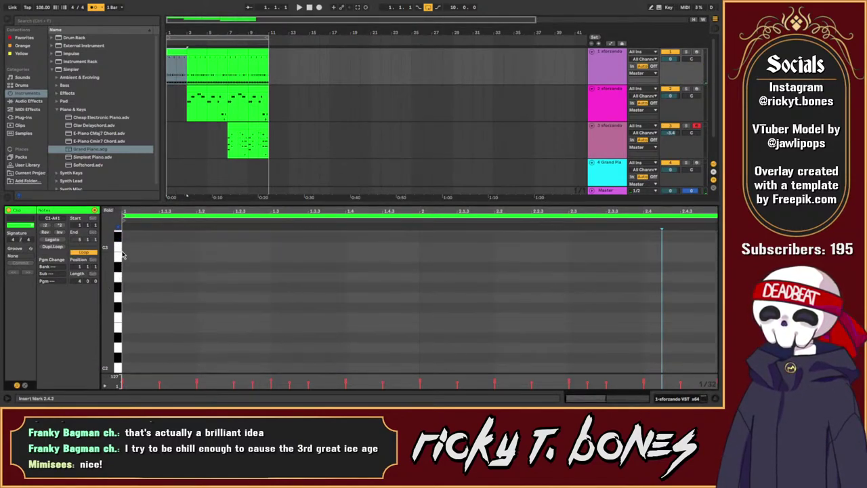
mouse_move(120, 249)
mouse_down()
mouse_move(118, 334)
mouse_move(117, 241)
mouse_move(119, 260)
mouse_up()
scroll(117, 330, up, 2)
scroll(118, 242, up, 2)
scroll(119, 262, up, 1)
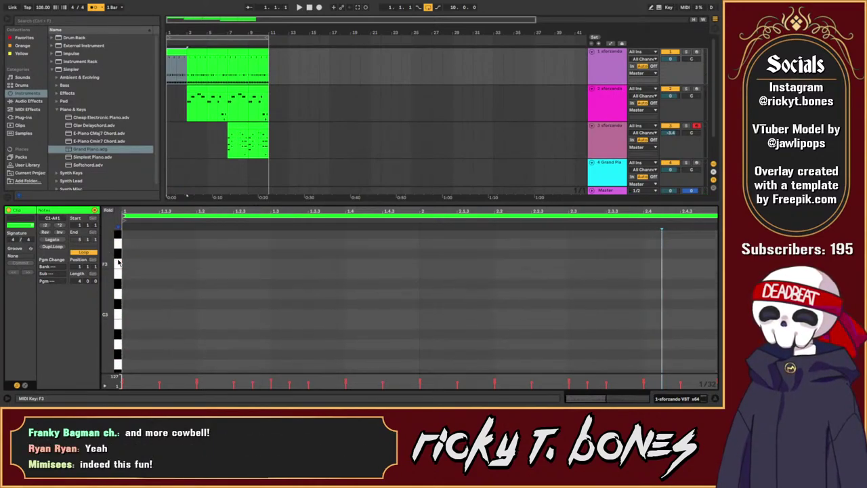
scroll(119, 264, up, 2)
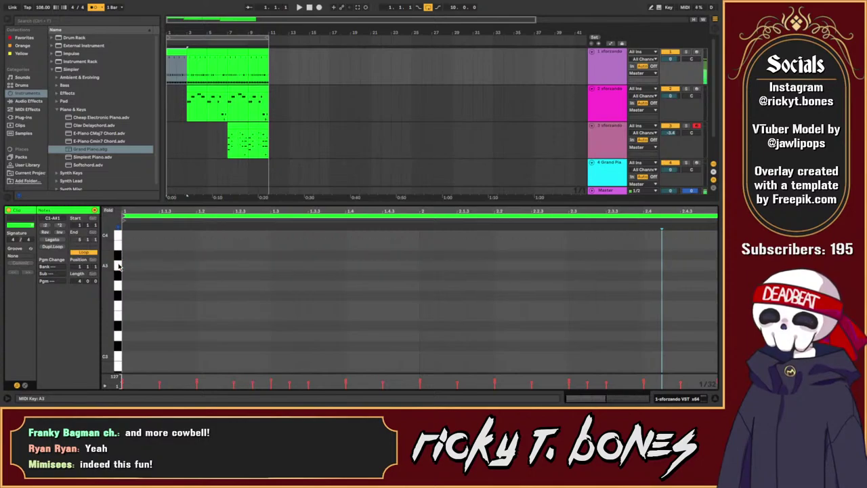
scroll(118, 261, up, 3)
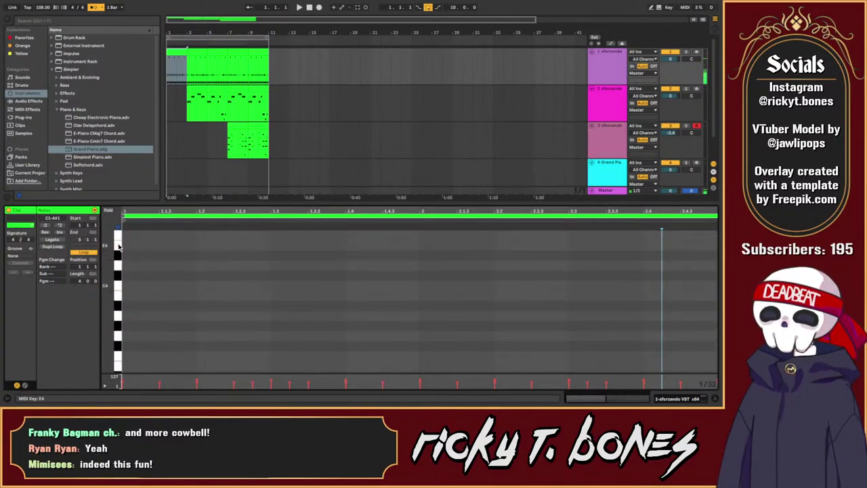
Step: Audition the drum track's F4 sound repeatedly and compare it with the neighbouring D#4 sound
click(119, 235)
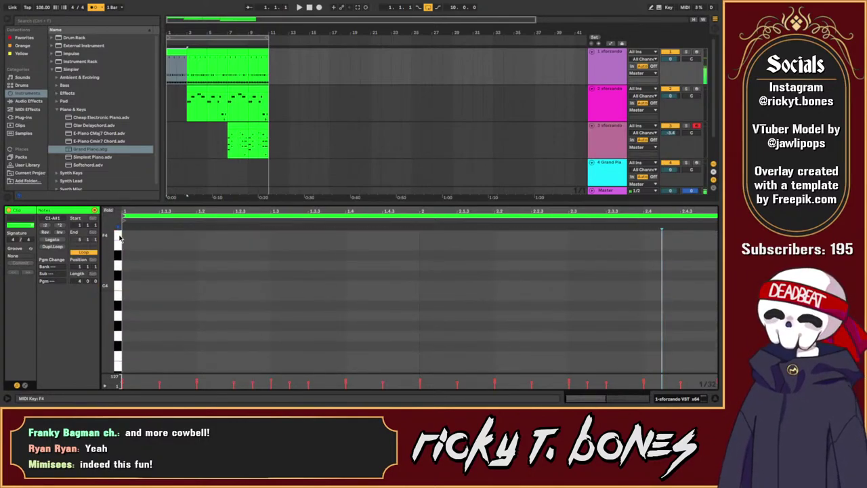
click(119, 235)
click(118, 235)
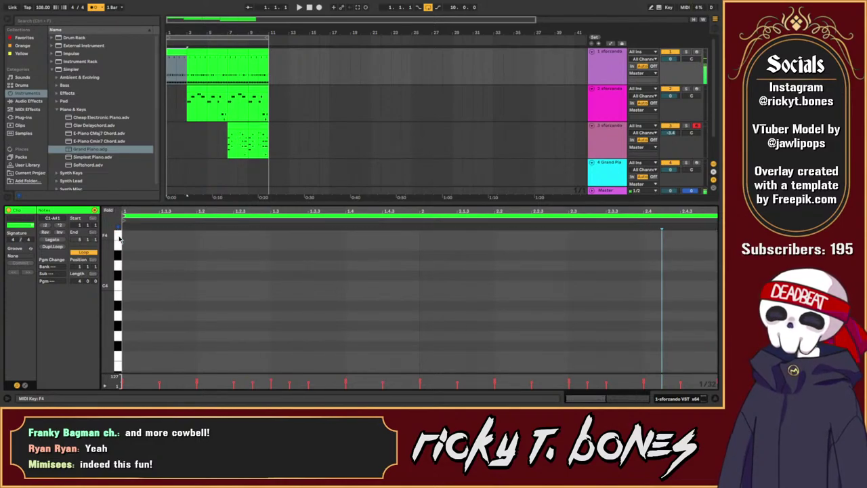
click(119, 235)
click(119, 236)
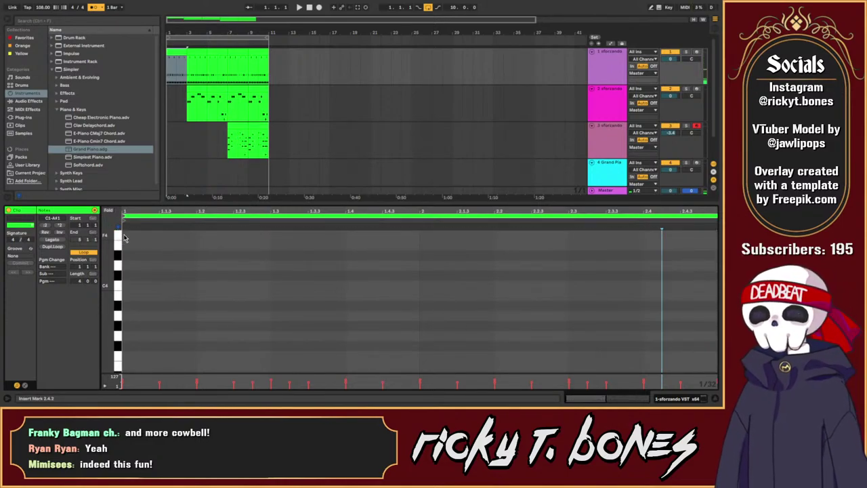
click(119, 237)
click(119, 237)
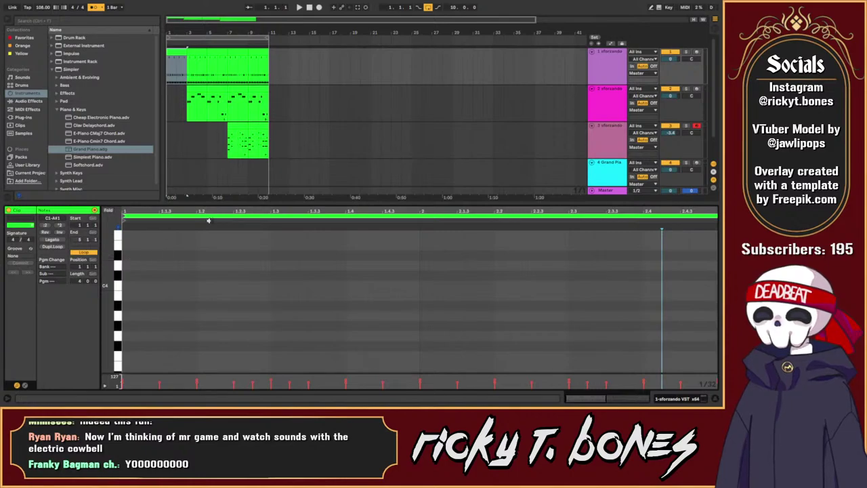
click(121, 258)
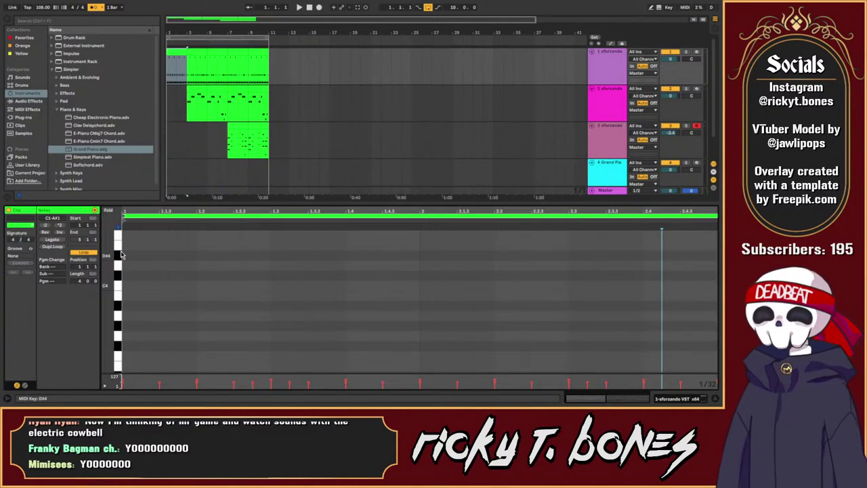
click(116, 253)
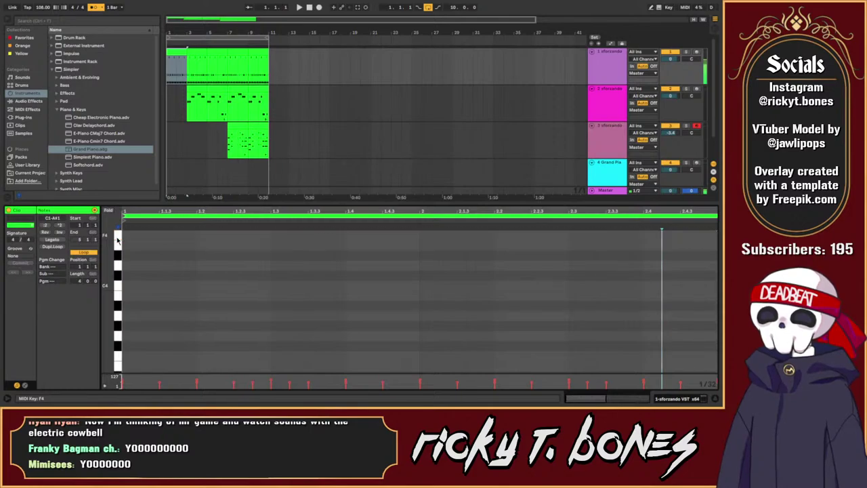
Step: Play the arrangement from bar 3 and view the second track's bass clip between bars 5 and 7
click(173, 66)
key(space)
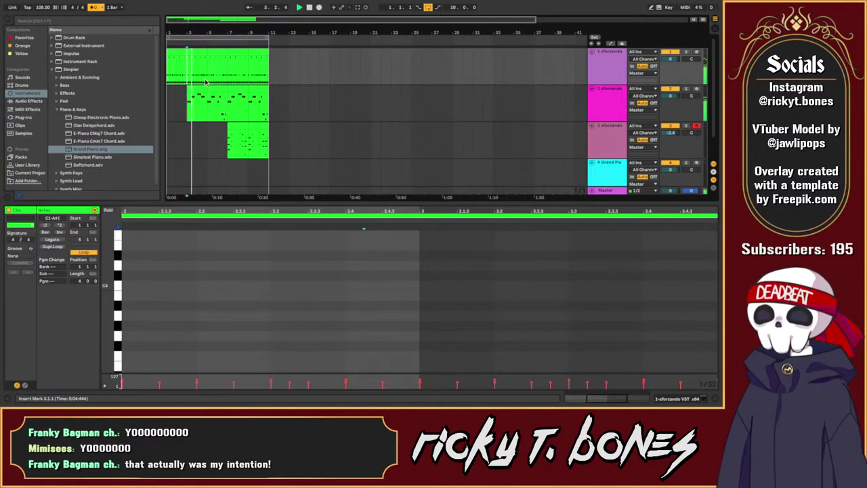
click(209, 104)
drag(209, 104, 228, 107)
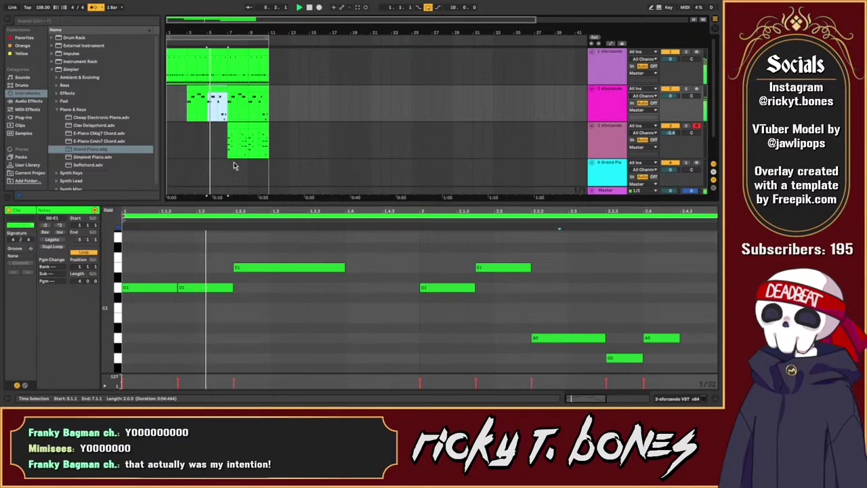
Step: Open the third track's chord clip at bar 9 and play it from the clip's second bar
click(253, 127)
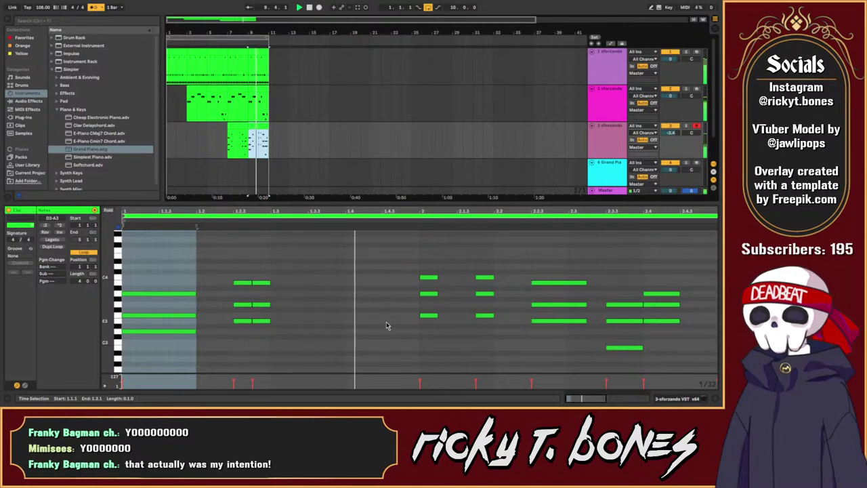
click(429, 281)
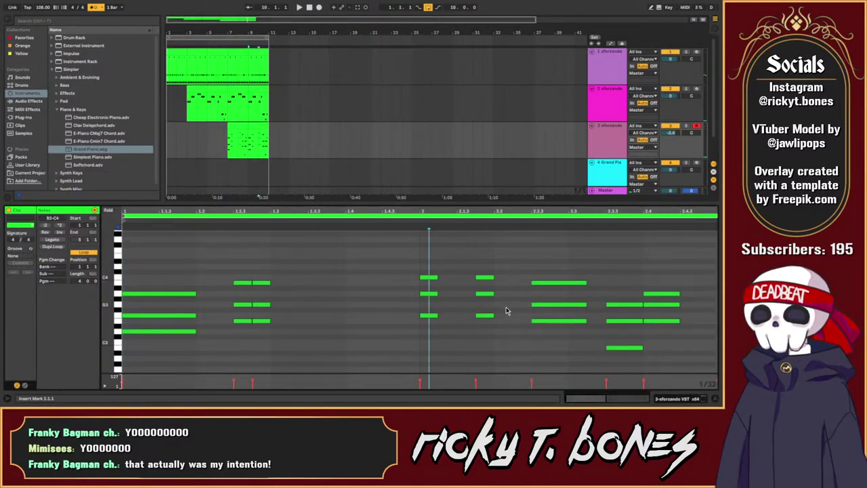
click(422, 264)
key(space)
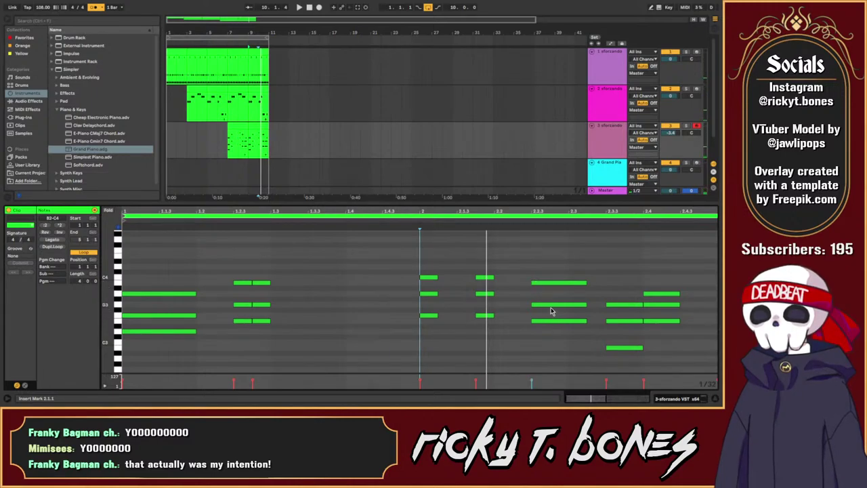
Step: Transpose the chord at 2.3.3 up one octave and lower its middle note to D4
drag(626, 294, 636, 351)
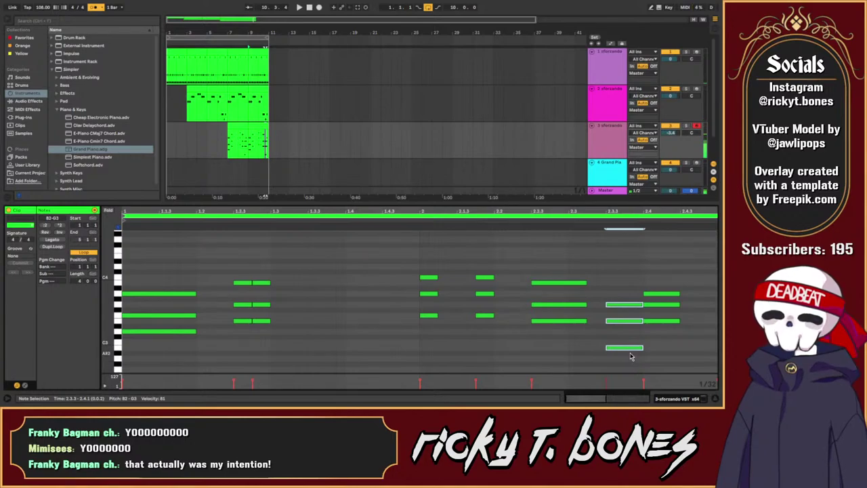
key(shift+Up)
click(633, 313)
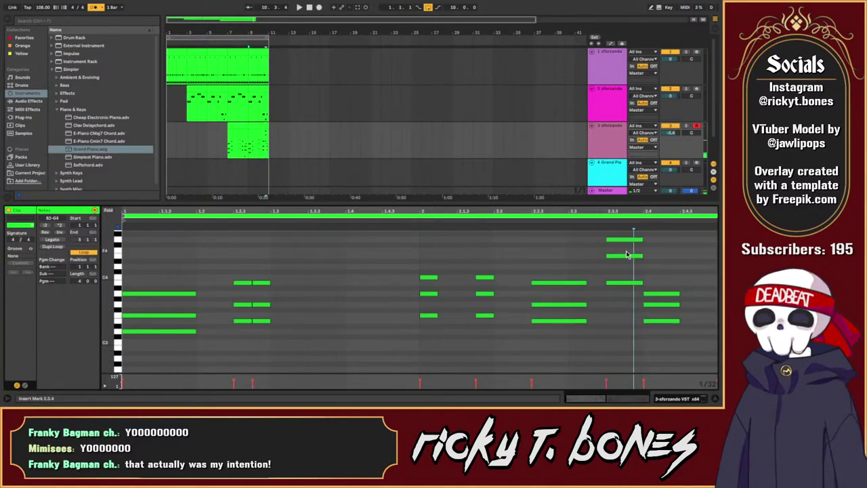
drag(627, 256, 627, 266)
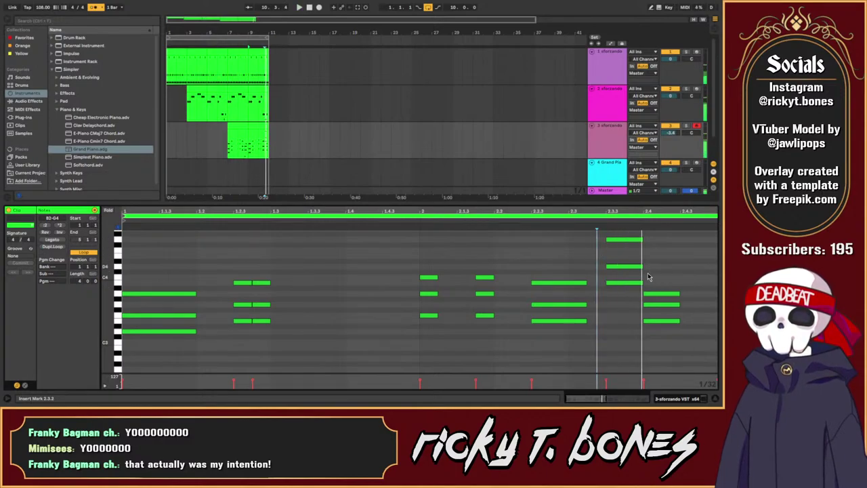
Step: Transpose the clip's last chord, at 2.4, up one octave and move its top note down to B3
drag(649, 277, 671, 349)
key(shift+Up)
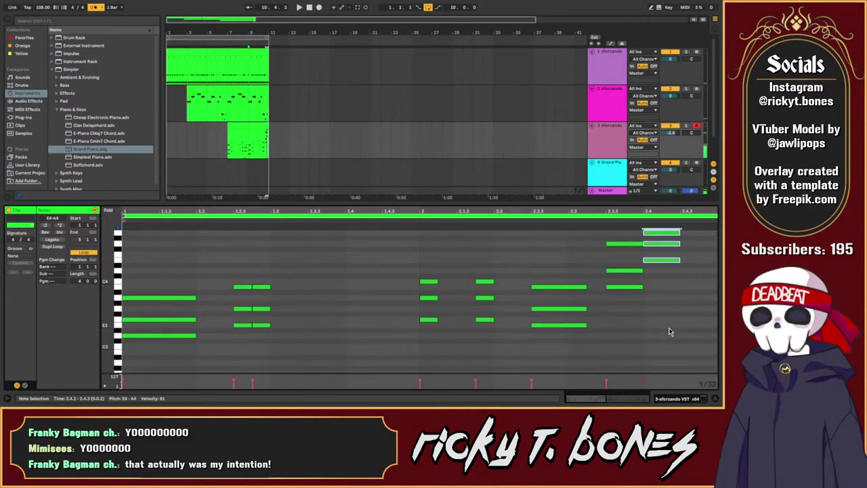
scroll(670, 318, up, 1)
click(670, 266)
click(670, 251)
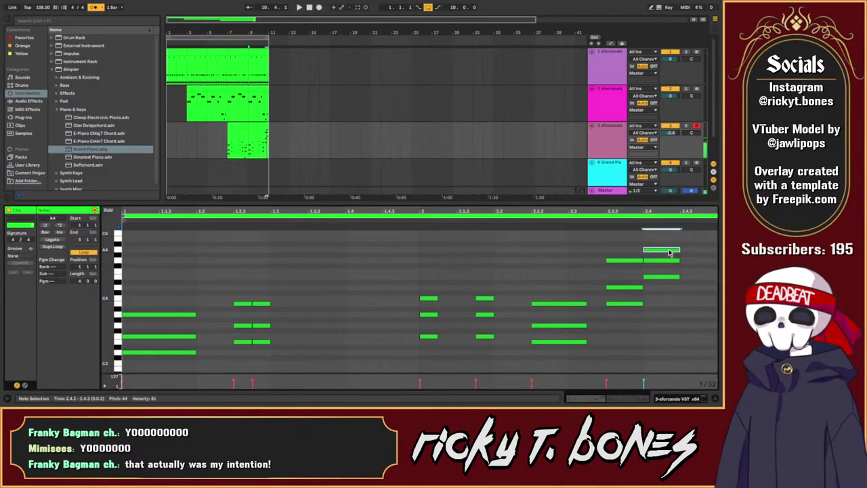
key(Up)
key(Up)
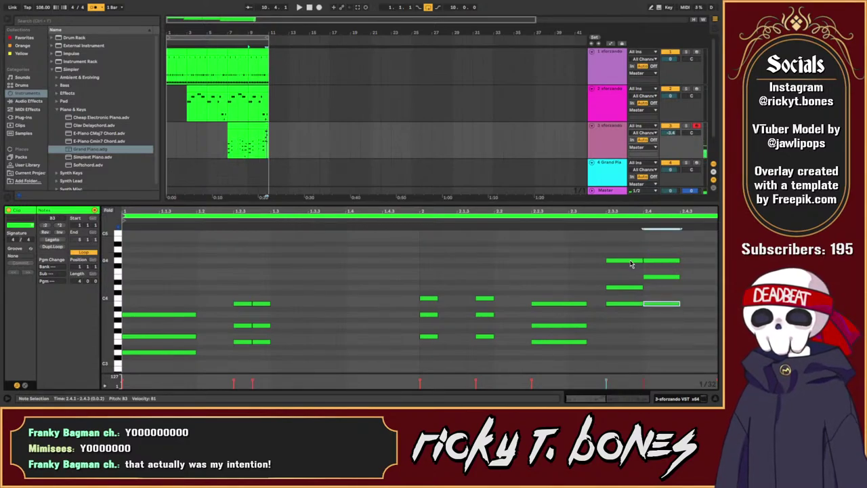
Step: Play back the two revised closing chords, including a run from bar 9 with all tracks
click(607, 277)
click(623, 280)
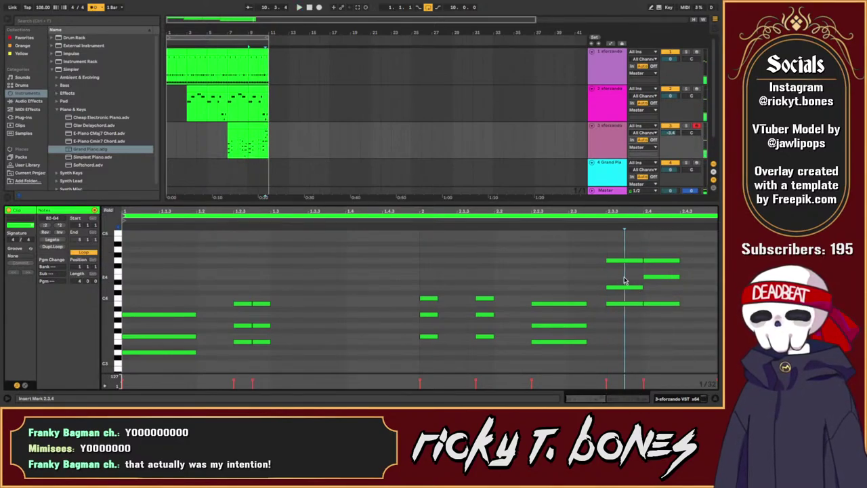
click(647, 332)
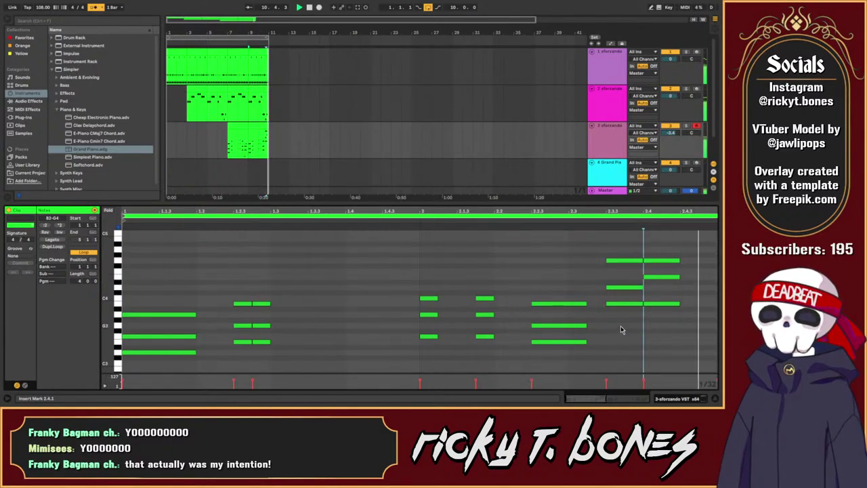
click(246, 101)
key(space)
key(space)
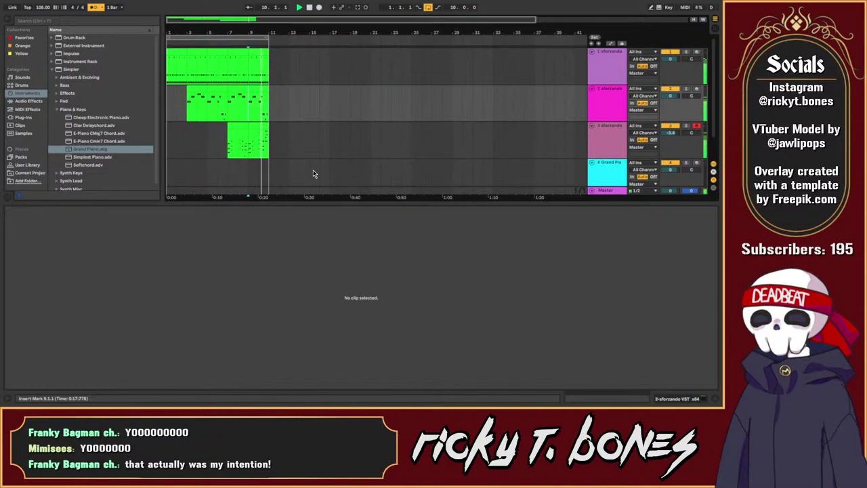
key(space)
Step: Lower the bottom note of the 2.3.3 chord in the bar 9 chord clip to A3 and play the closing chords
click(263, 127)
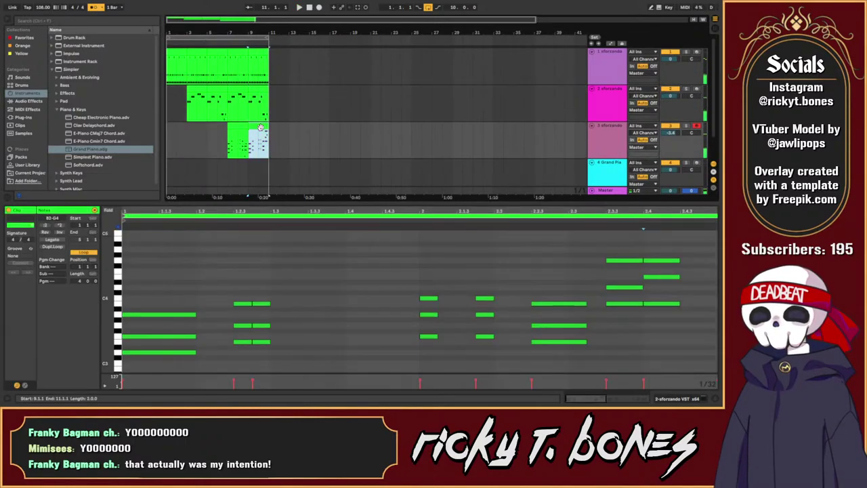
click(637, 289)
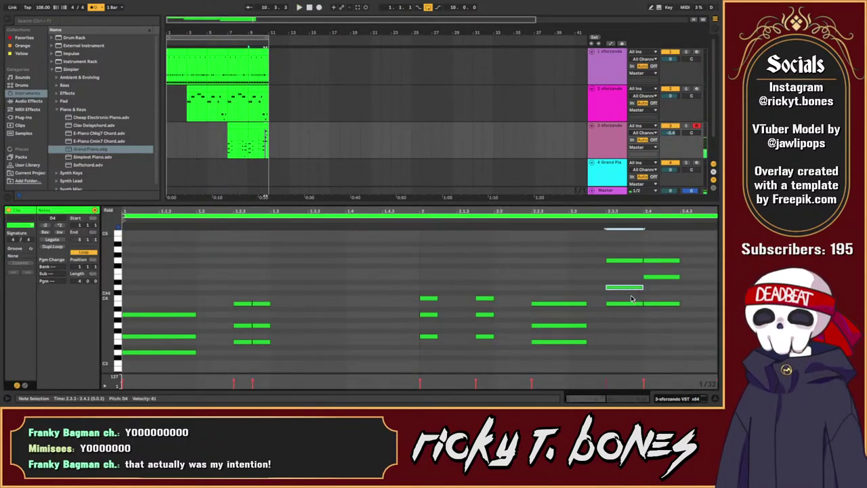
drag(630, 307, 633, 318)
click(595, 272)
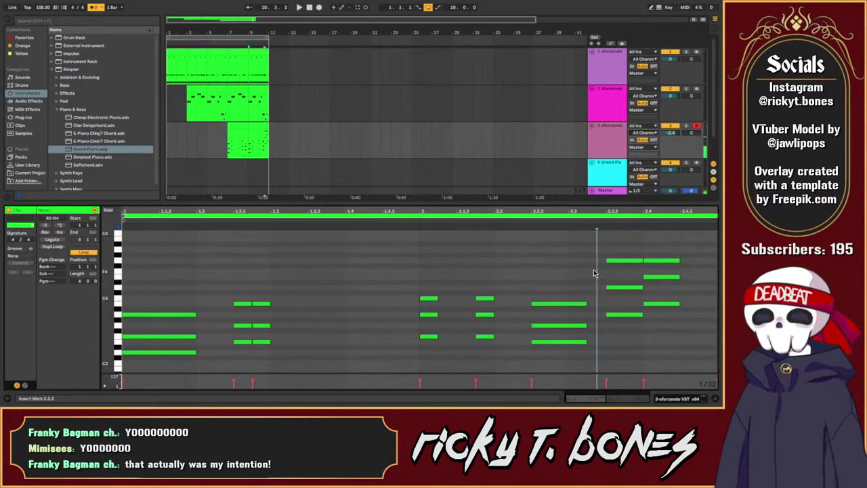
key(space)
click(655, 343)
key(space)
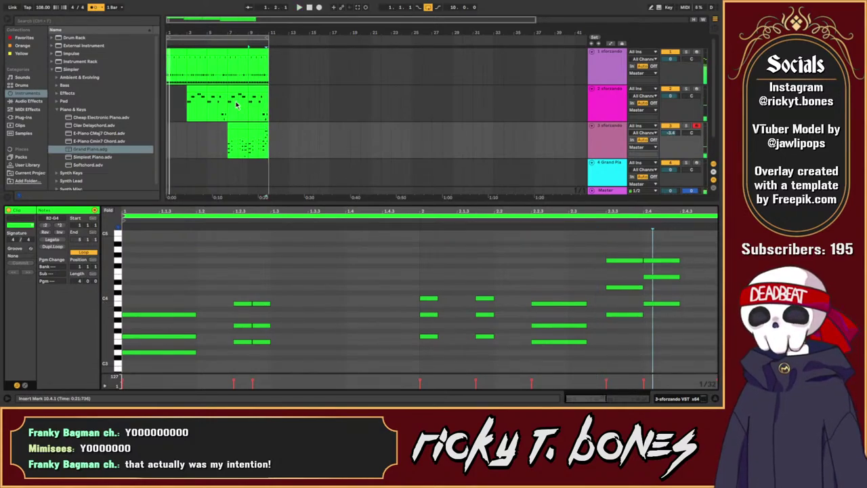
Step: Shorten the arrangement loop to run from bar 7 to bar 11, play it, and open the bar 9 chord clip
click(230, 105)
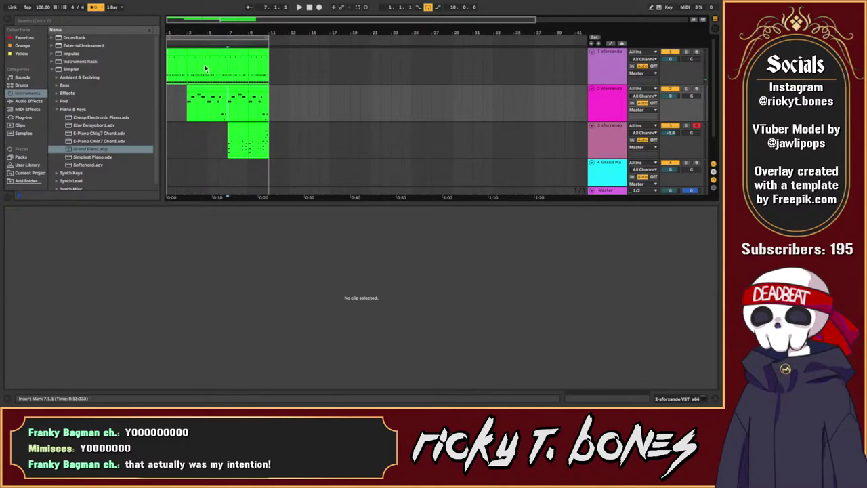
drag(168, 37, 229, 39)
key(space)
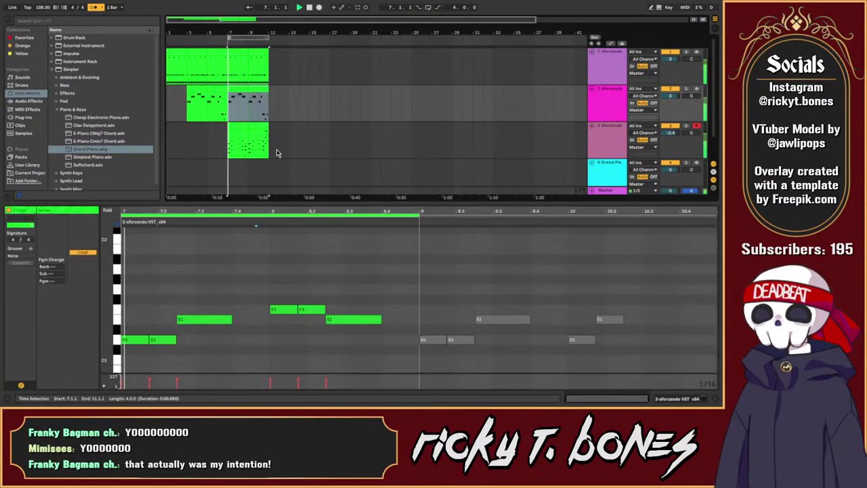
click(258, 124)
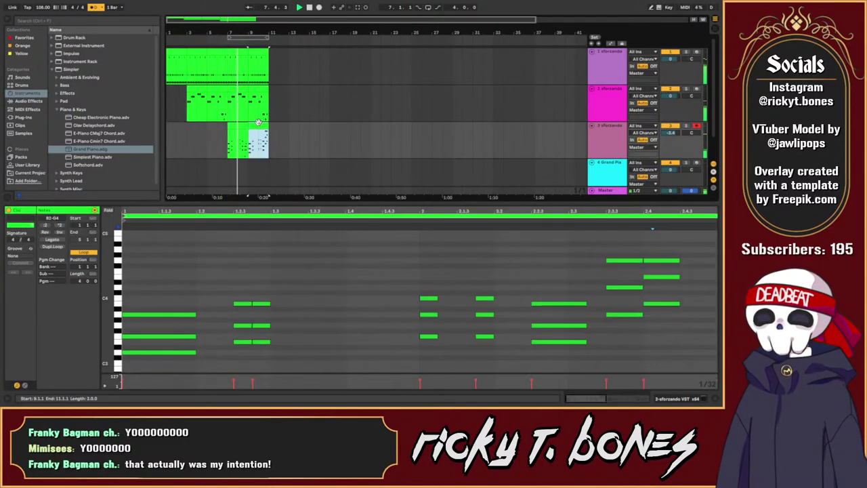
Step: Transpose the bar 9 chord clip's last two chords, at 2.3.3 and 2.4, down one octave and play them back
drag(616, 240, 701, 354)
key(shift+Down)
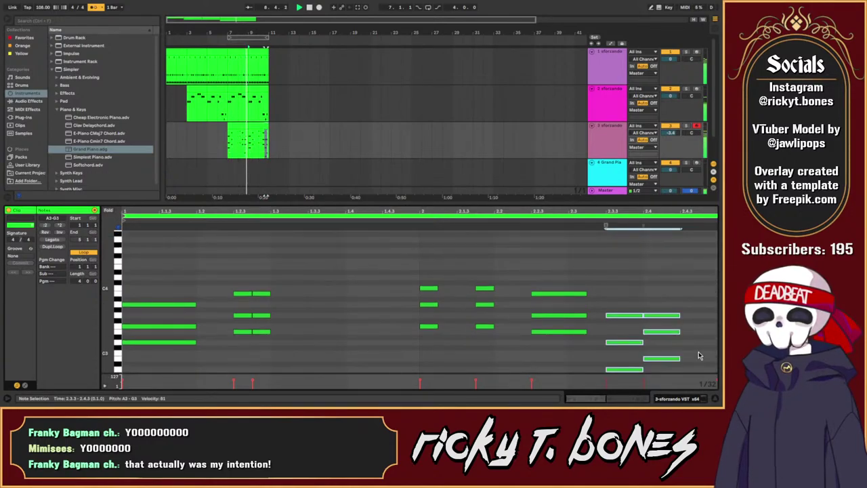
click(607, 305)
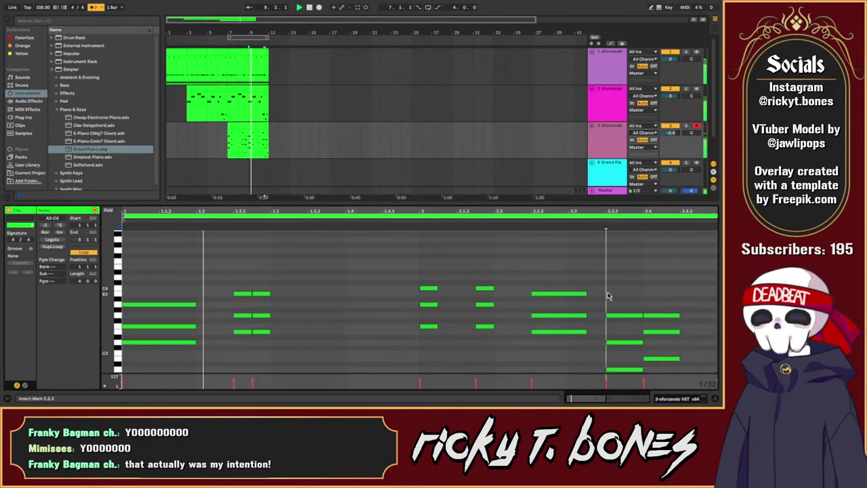
click(588, 357)
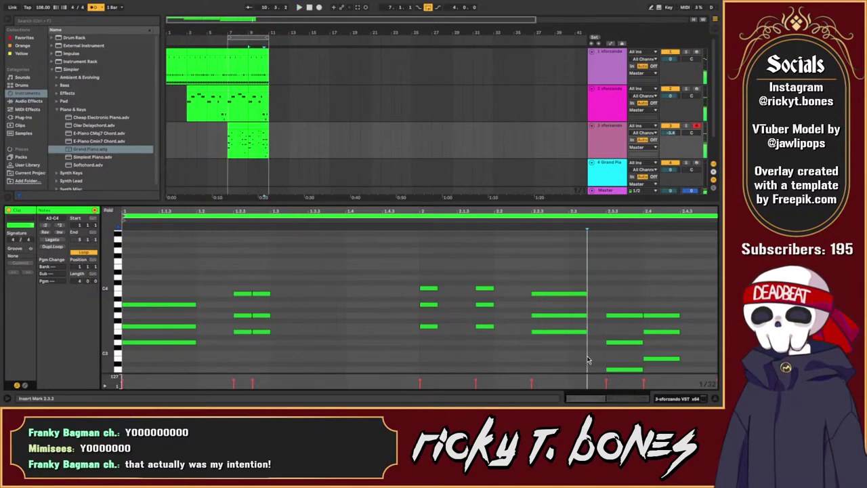
Step: Raise the top note of the clip's last chord to A3, play the closing chords and save the set
click(614, 331)
click(653, 325)
click(655, 331)
click(662, 316)
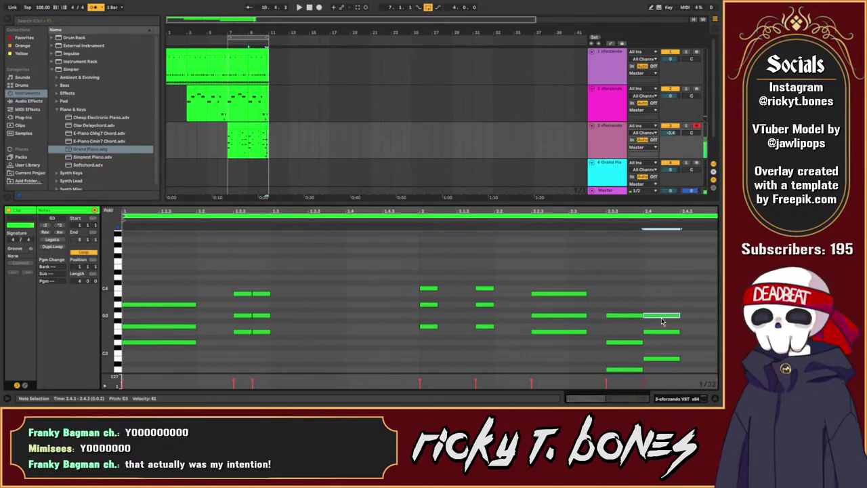
drag(662, 317, 655, 306)
click(605, 309)
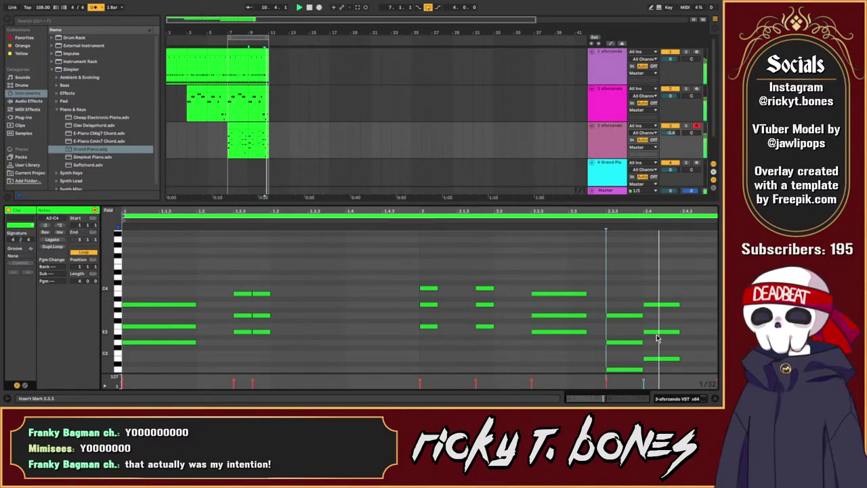
key(ctrl+s)
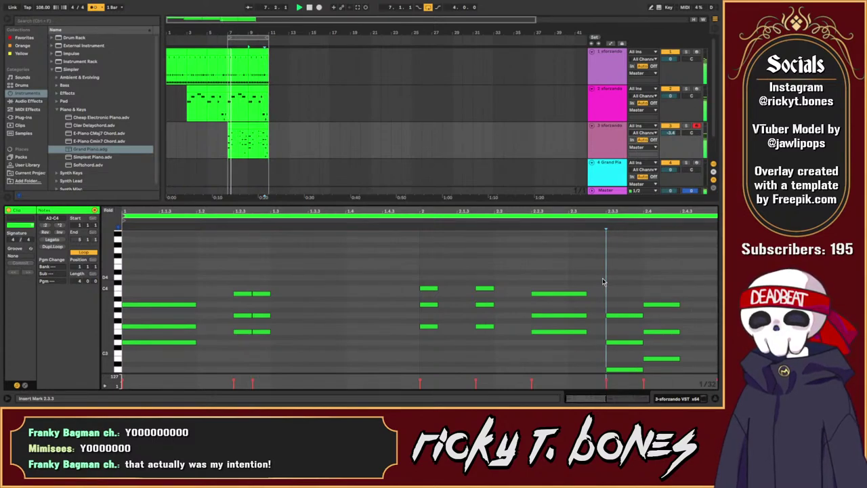
Step: Raise the middle note of the 2.3.3 chord to E3 and play the revised ending
click(631, 341)
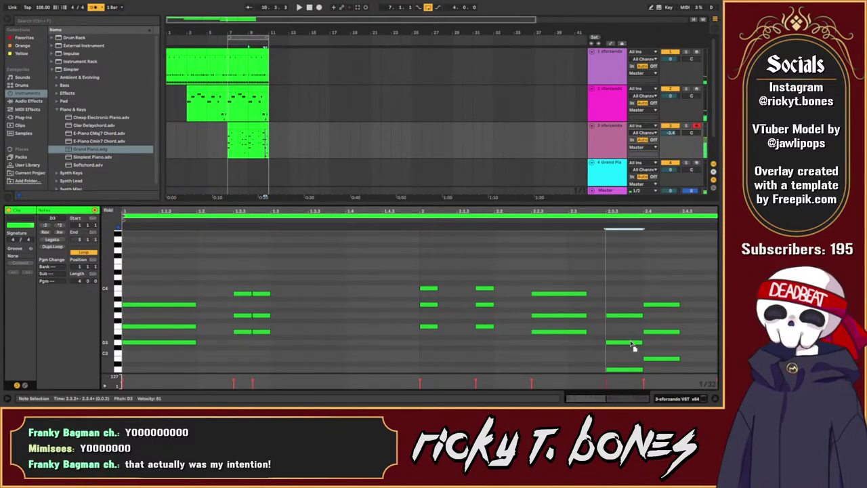
drag(634, 346, 634, 335)
click(610, 325)
key(space)
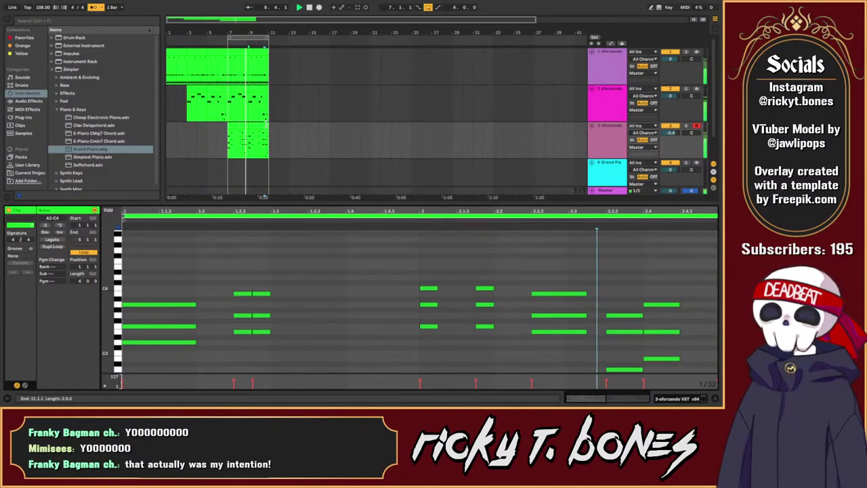
Step: Listen to the loop and examine the drum clips at bars 5 and 9
click(252, 116)
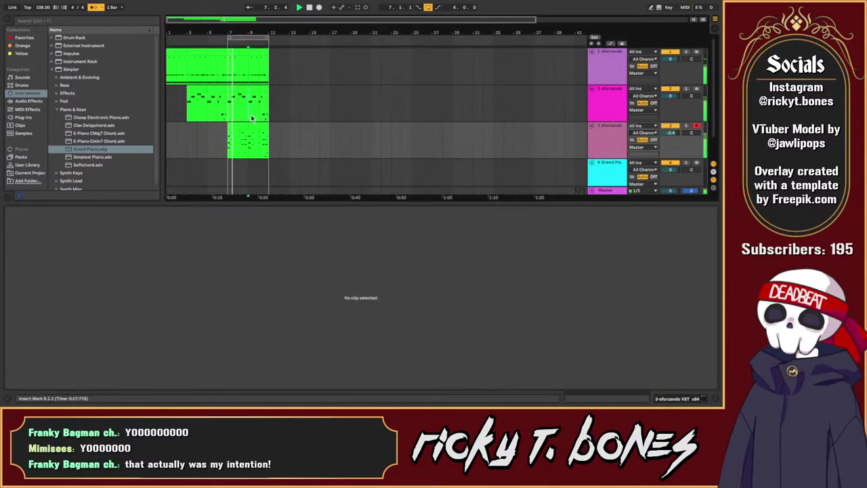
click(251, 117)
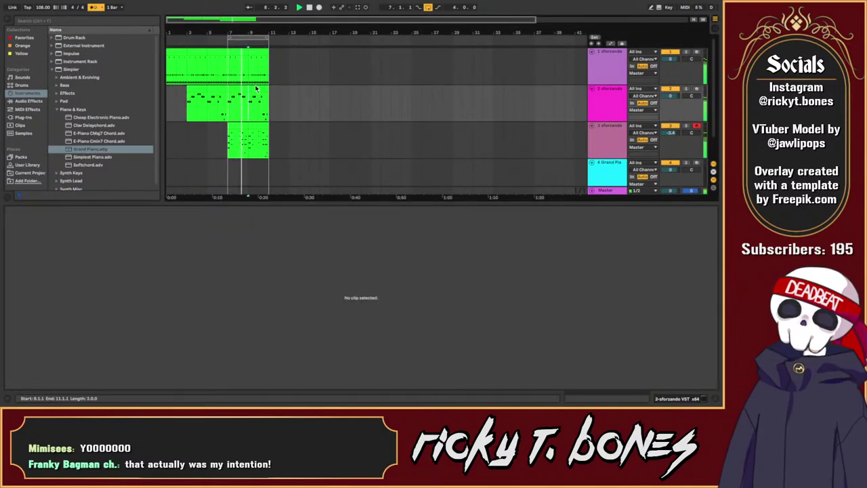
click(217, 64)
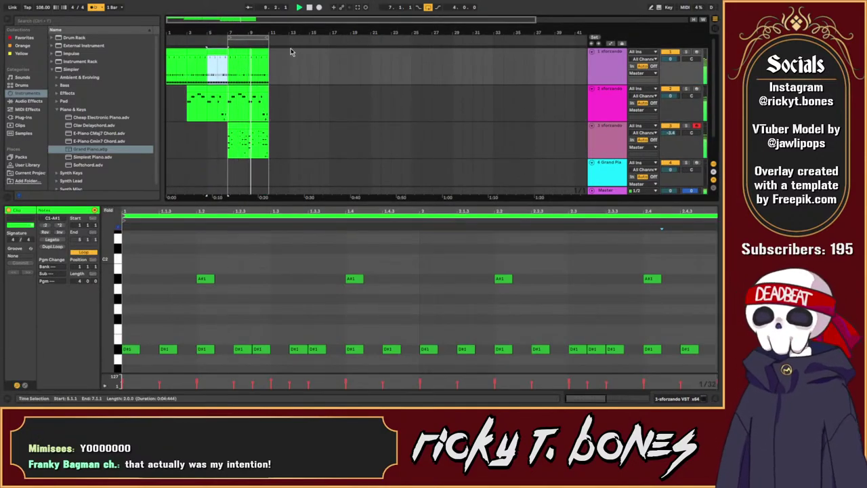
click(259, 52)
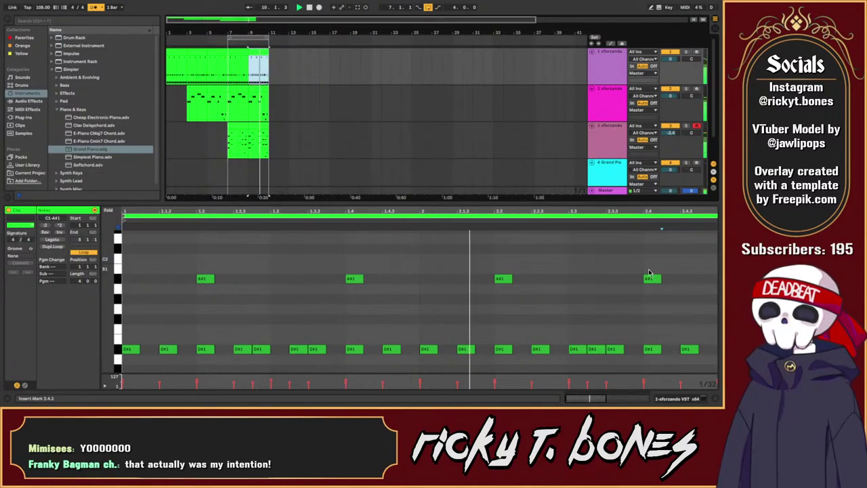
click(667, 329)
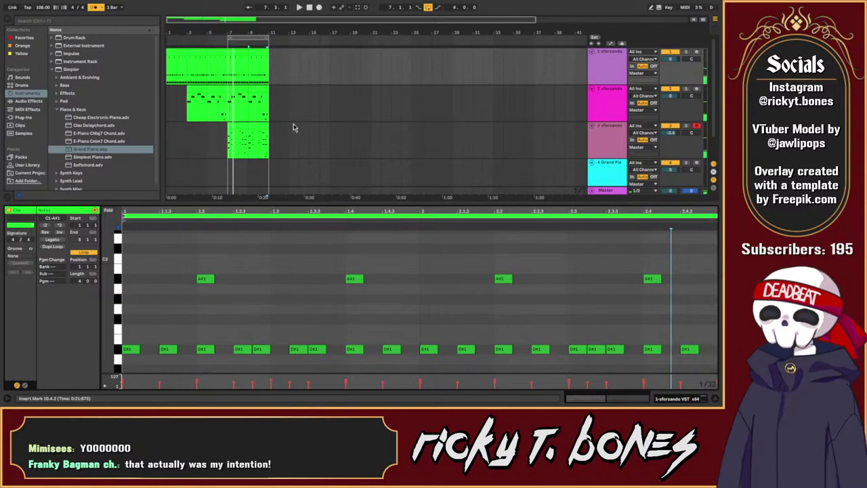
Step: Duplicate the third track, which holds the chords, and delete both copied chord clips from the duplicate
click(231, 177)
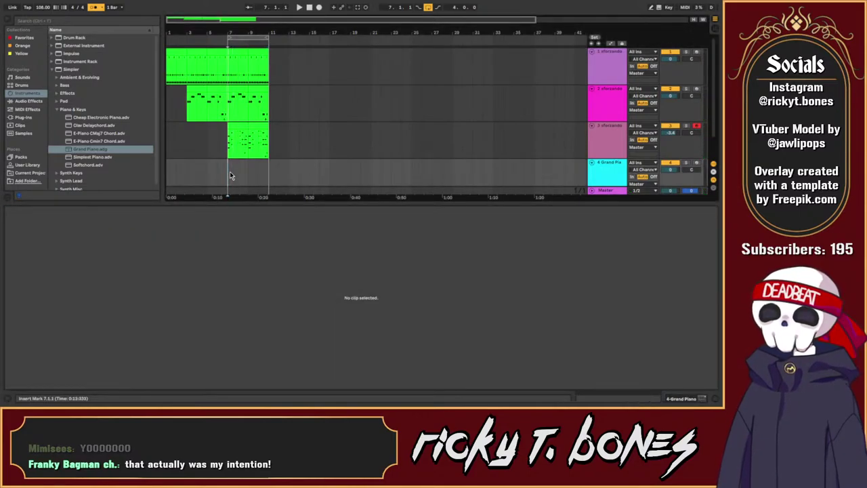
scroll(233, 152, down, 1)
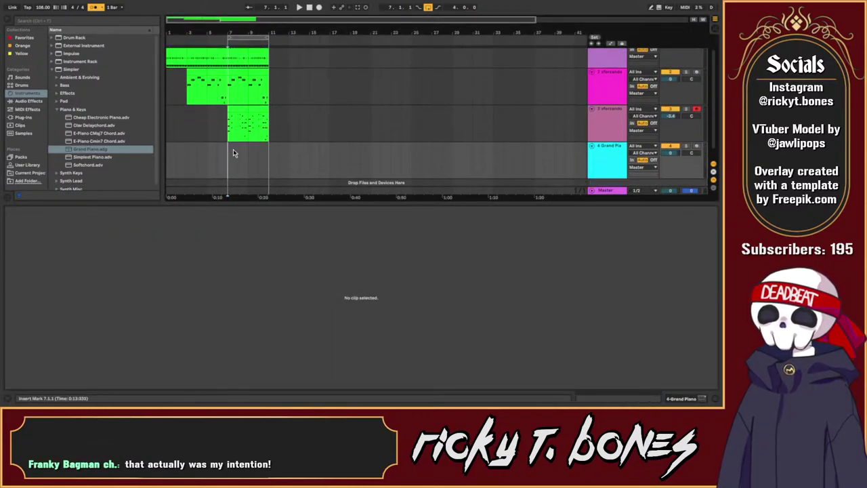
click(606, 128)
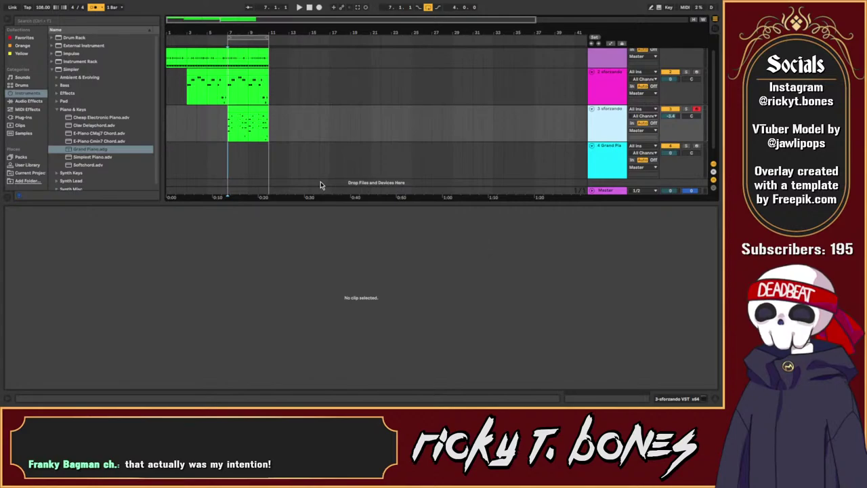
key(ctrl+d)
click(242, 145)
shift+click(256, 145)
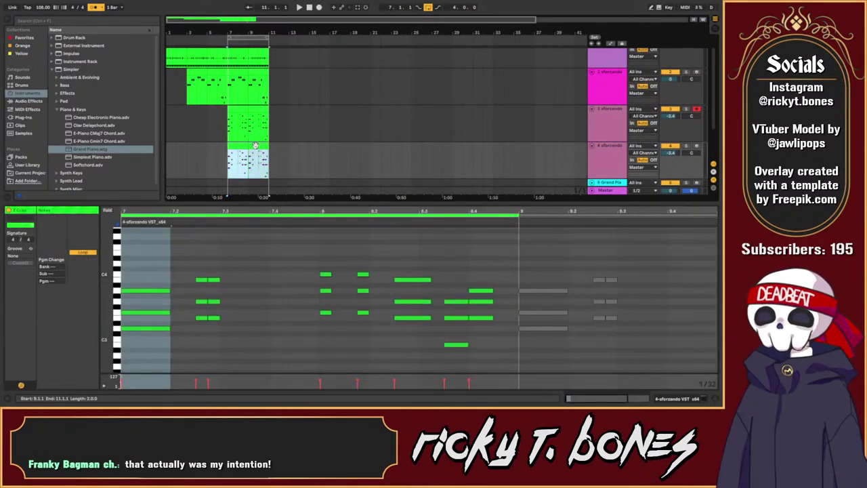
key(Delete)
Step: Assign each of the four sforzando tracks' colors to its clips
scroll(534, 163, up, 1)
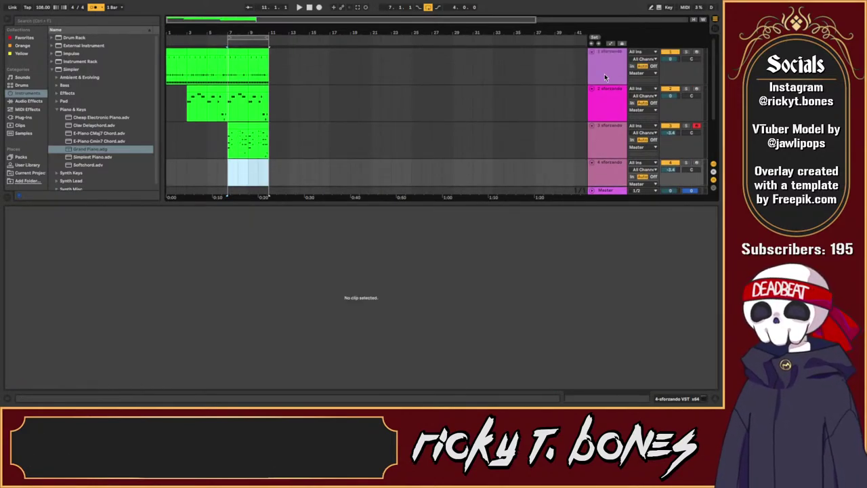
right_click(605, 77)
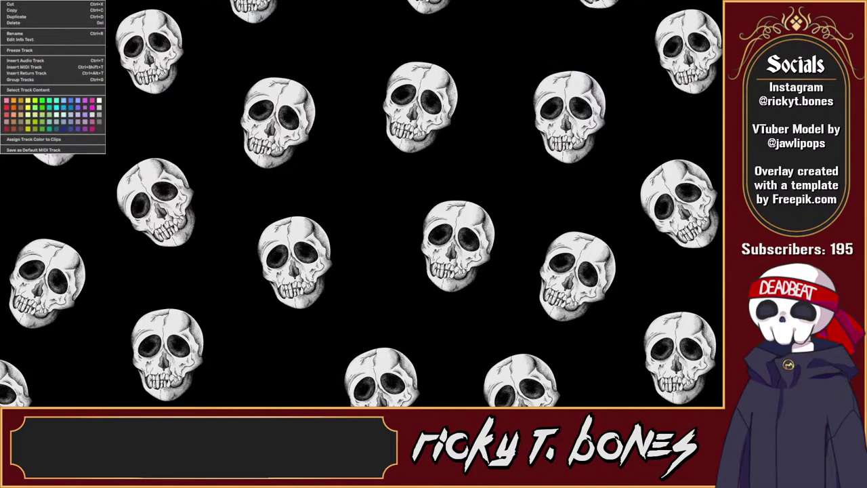
click(42, 140)
right_click(623, 103)
click(11, 140)
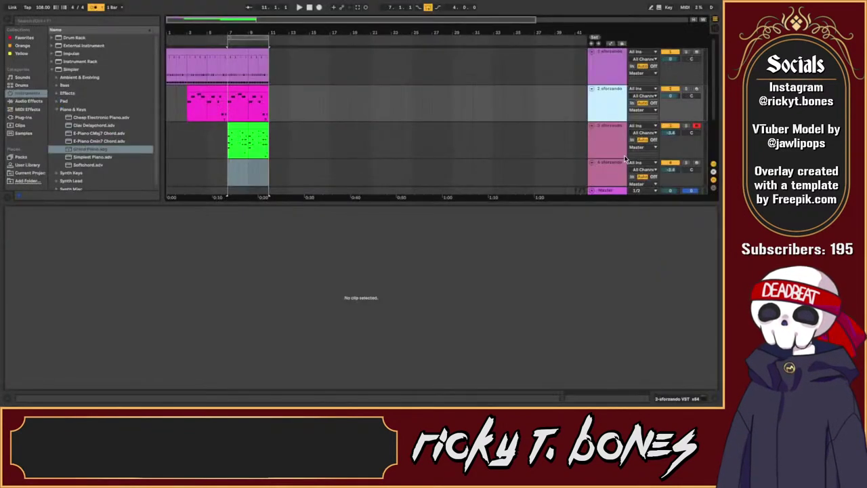
right_click(625, 159)
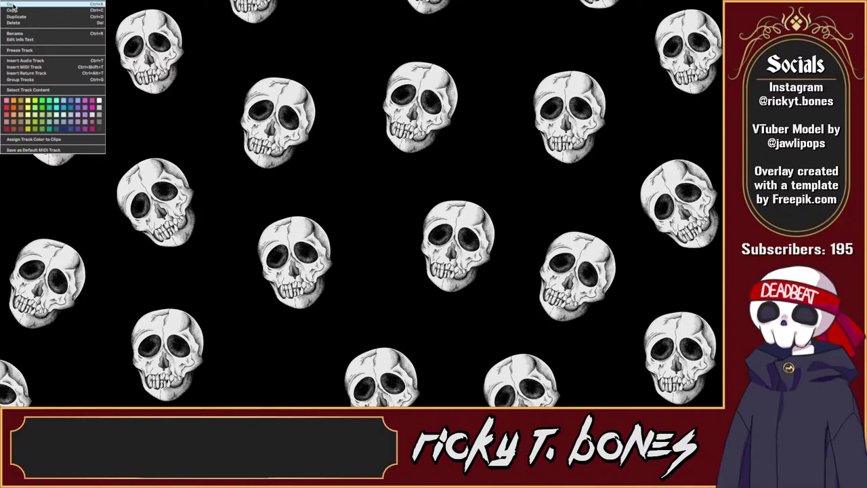
click(34, 139)
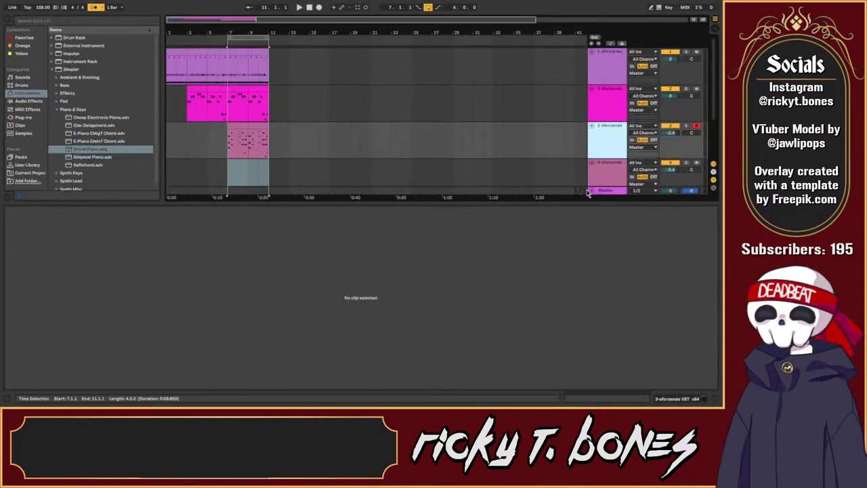
right_click(613, 174)
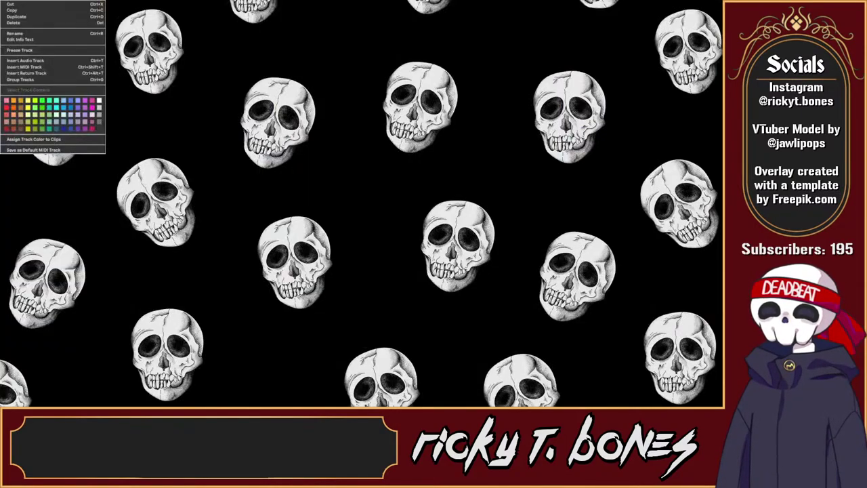
click(37, 140)
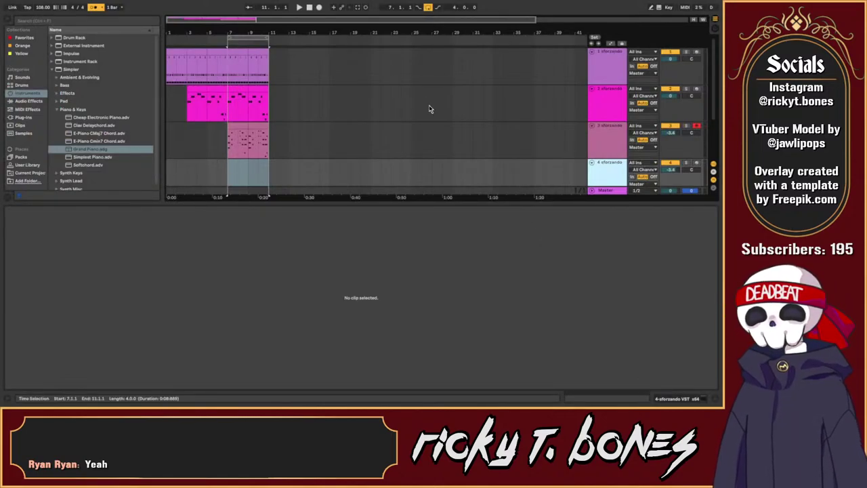
Step: Change the color of the duplicated fourth track to light lavender
scroll(434, 142, down, 1)
scroll(434, 146, down, 1)
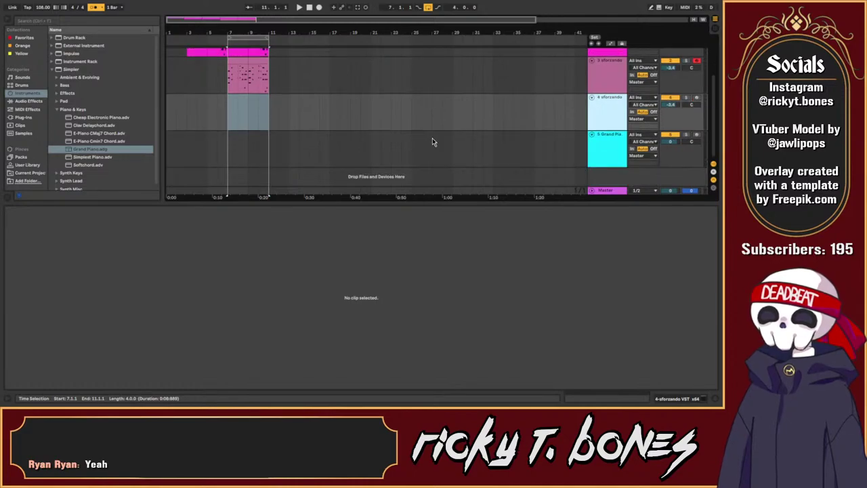
click(228, 115)
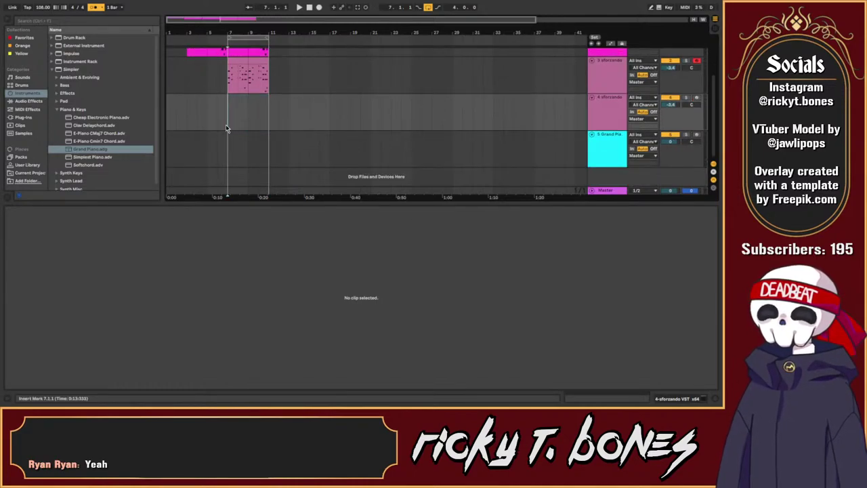
click(229, 144)
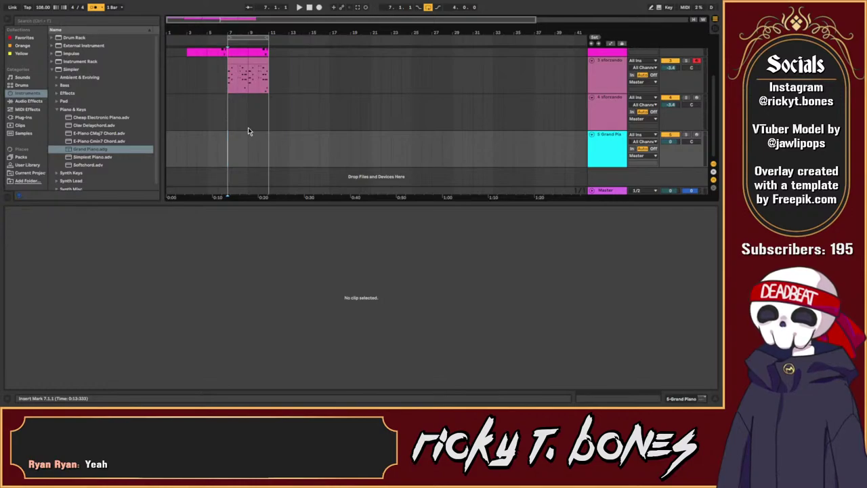
click(227, 113)
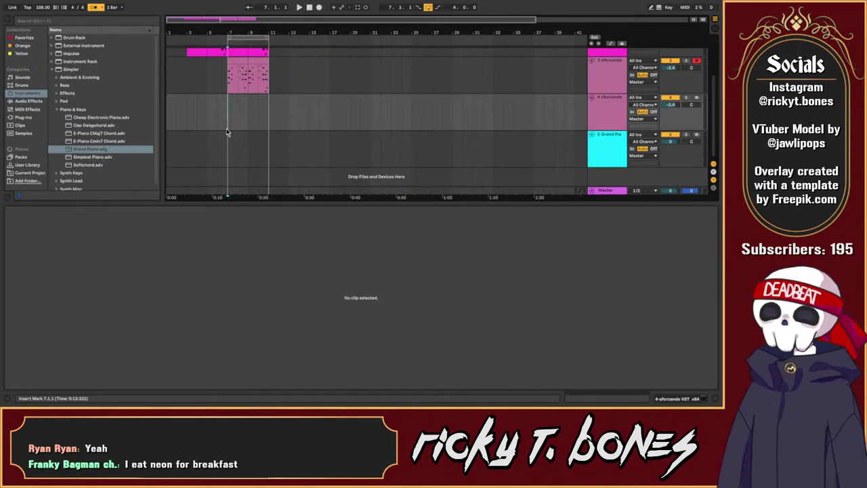
right_click(596, 105)
click(669, 220)
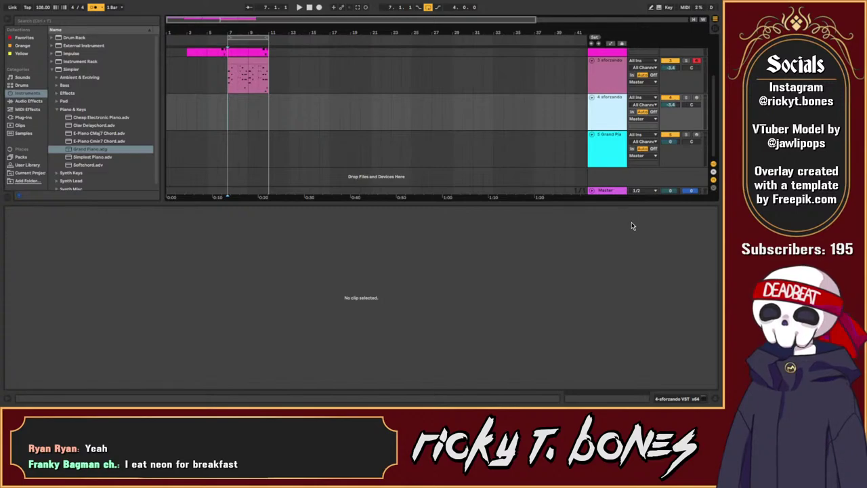
click(693, 229)
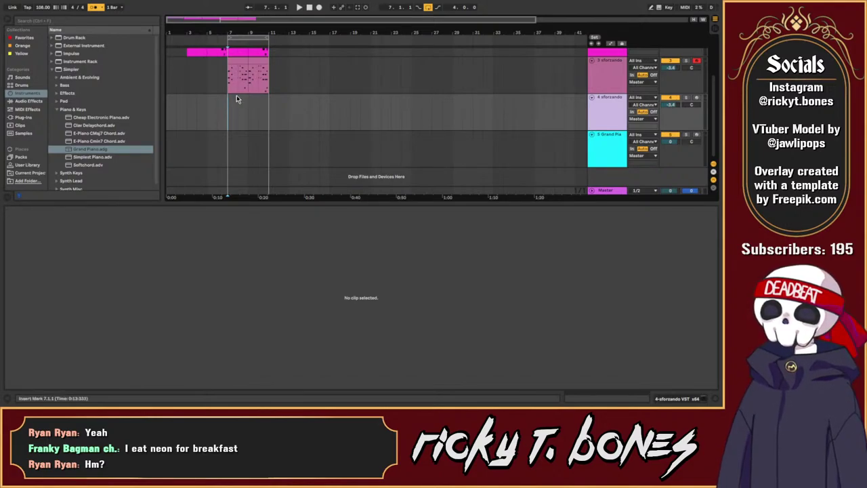
Step: Insert an empty MIDI clip on the fourth track from bar 7 to bar 11 and save the set
drag(230, 110, 268, 115)
right_click(267, 114)
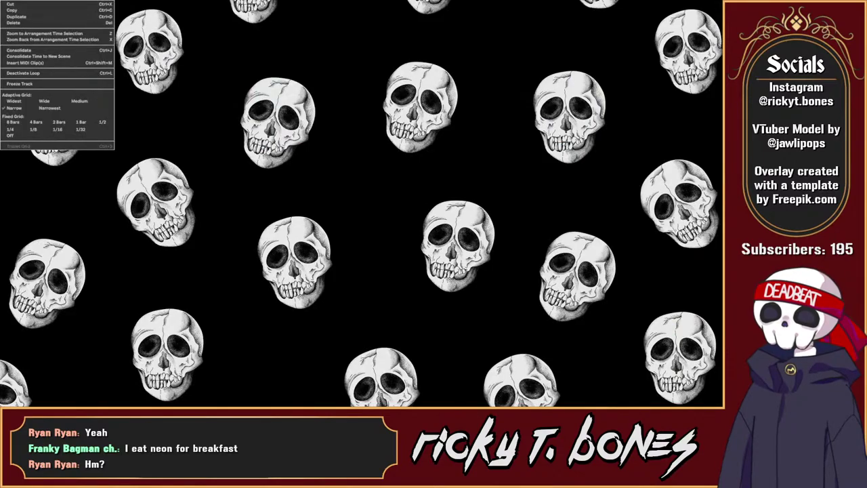
click(26, 63)
scroll(230, 134, up, 3)
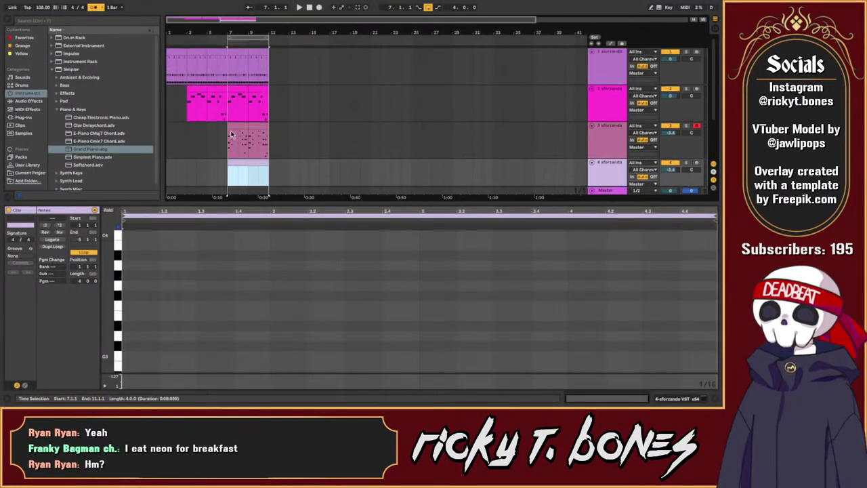
key(ctrl+s)
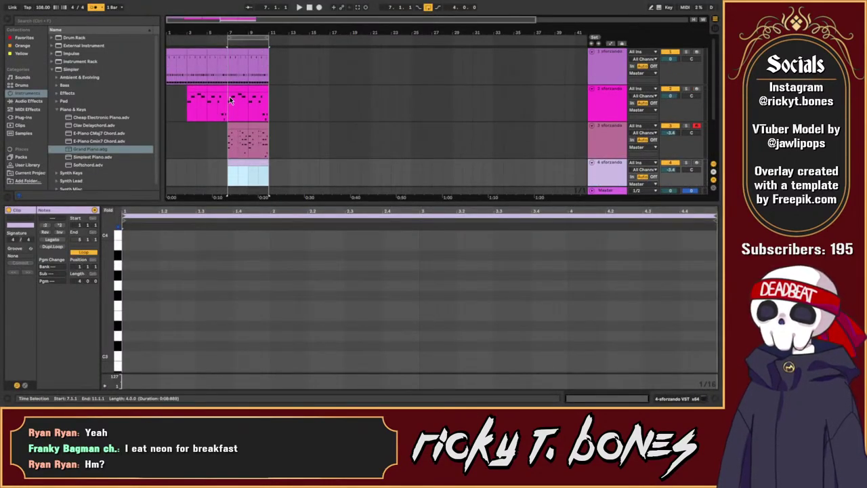
Step: Play the arrangement loop from bar 7
scroll(236, 67, down, 1)
scroll(236, 57, up, 1)
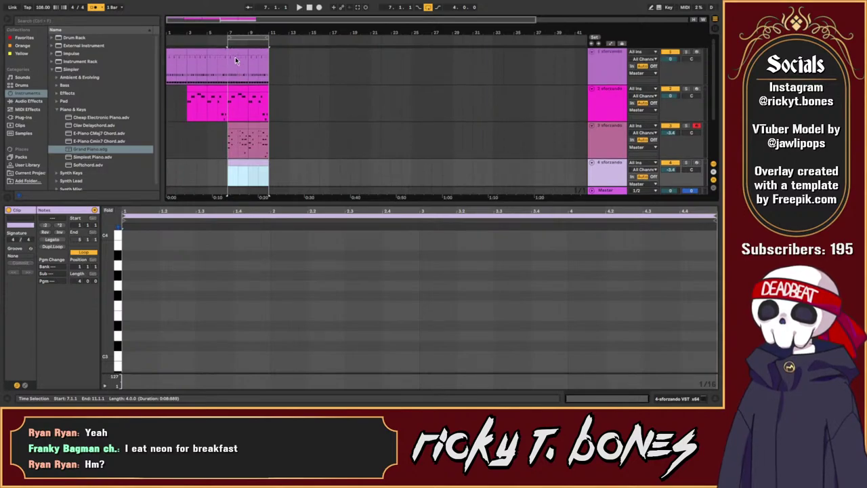
click(226, 59)
key(space)
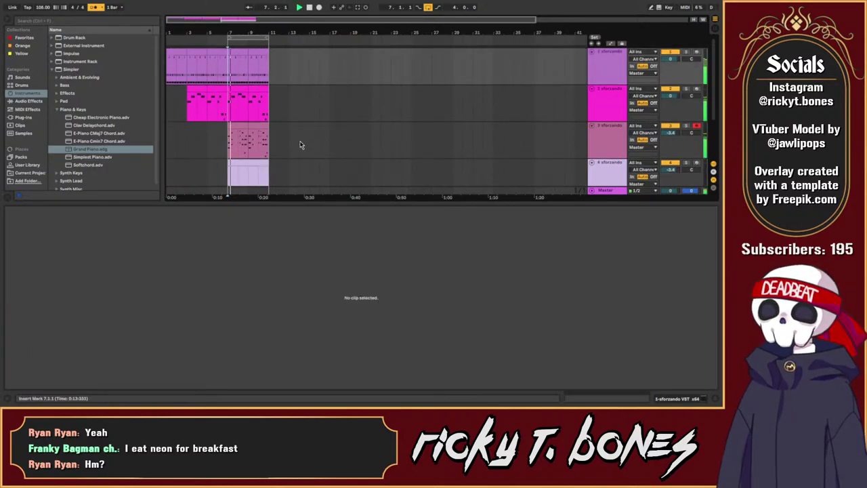
Step: Open the empty clip on the fourth sforzando track and play the loop from bar 7
scroll(300, 143, down, 2)
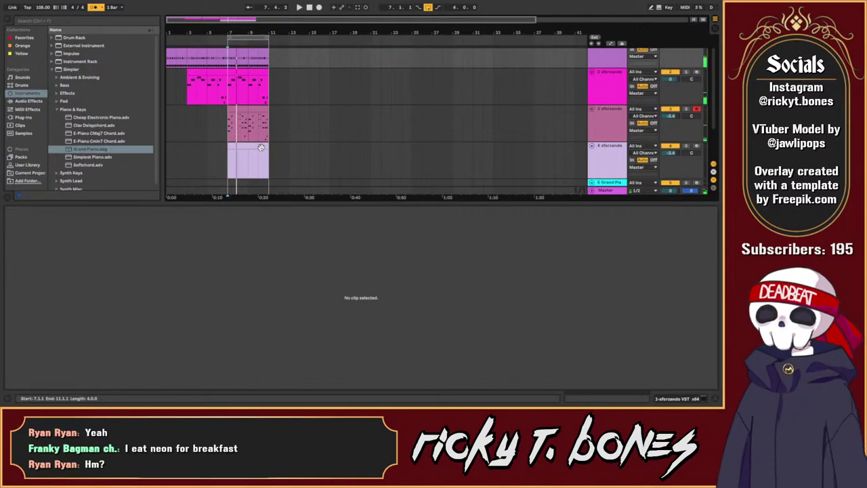
key(space)
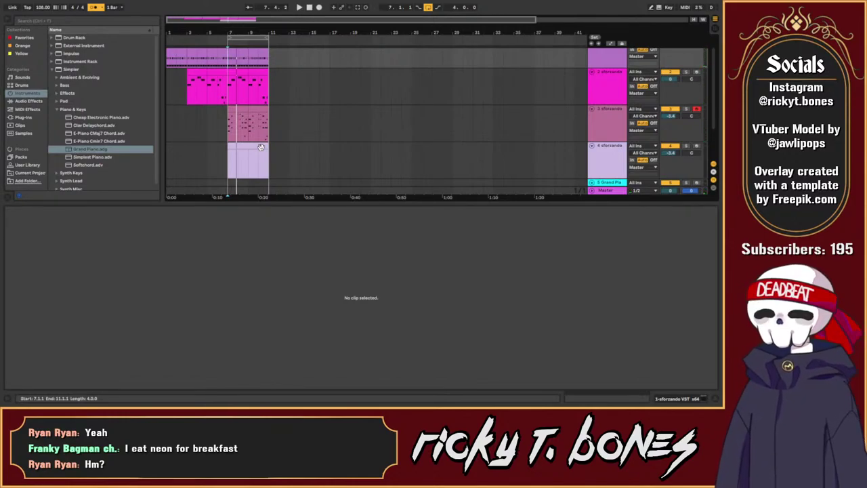
click(261, 149)
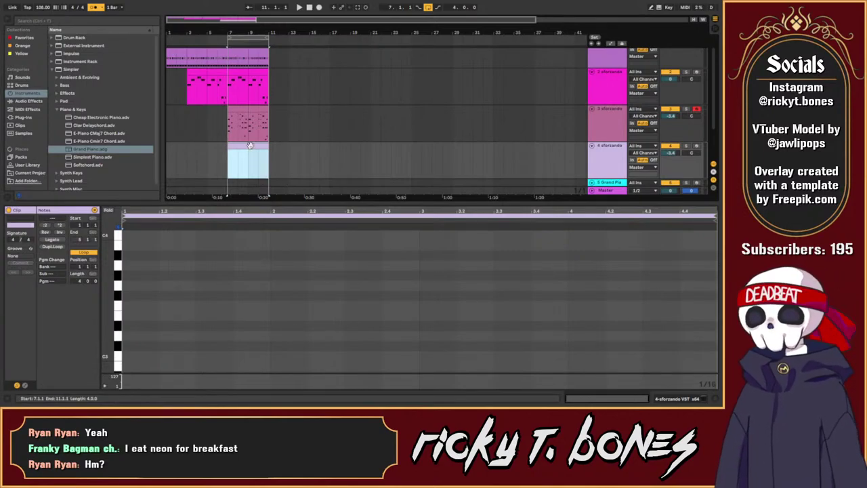
key(space)
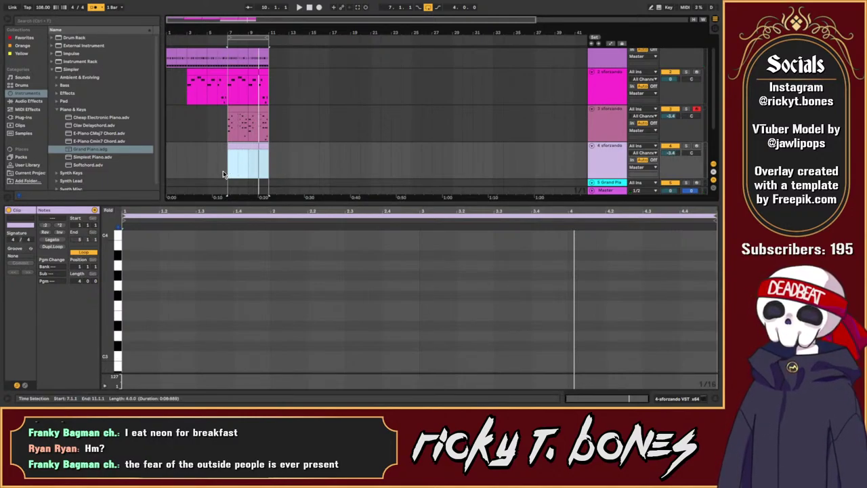
click(234, 169)
click(231, 168)
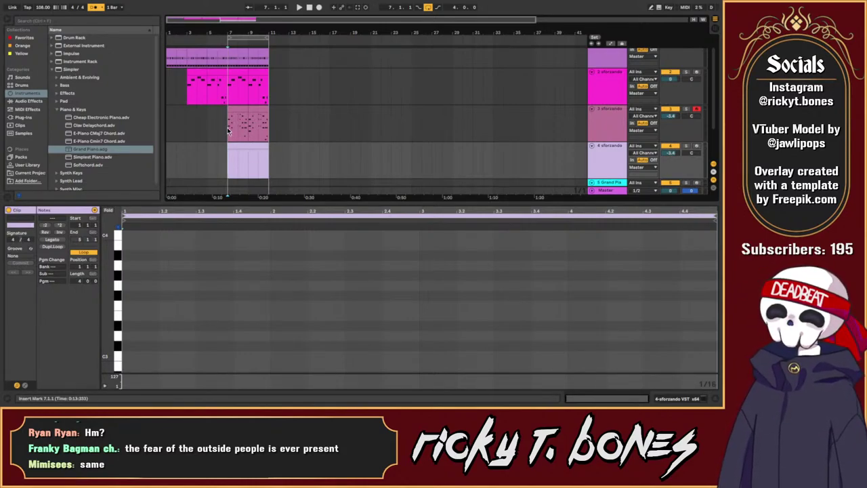
Step: Show the fourth sforzando track's device chain and play the looped section with its clip selected
scroll(240, 143, down, 2)
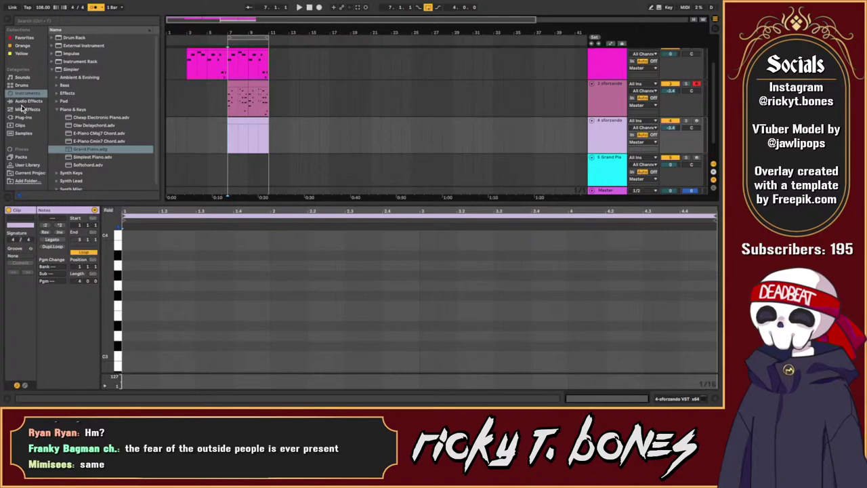
click(238, 134)
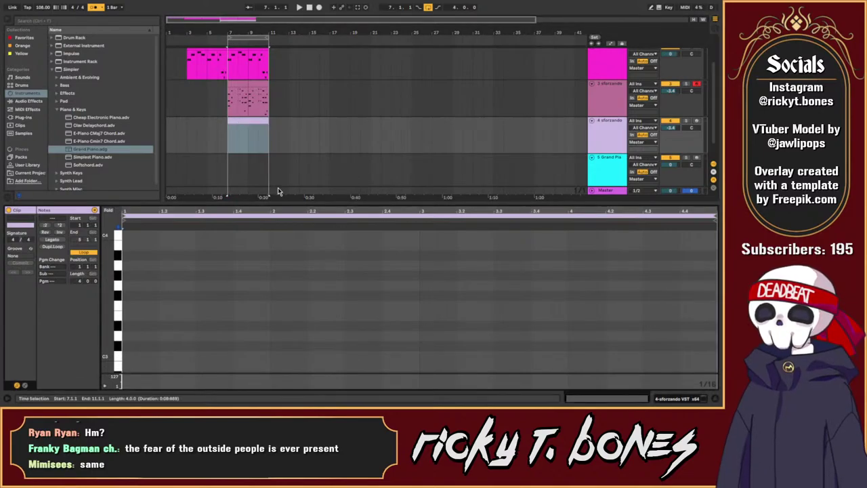
click(680, 400)
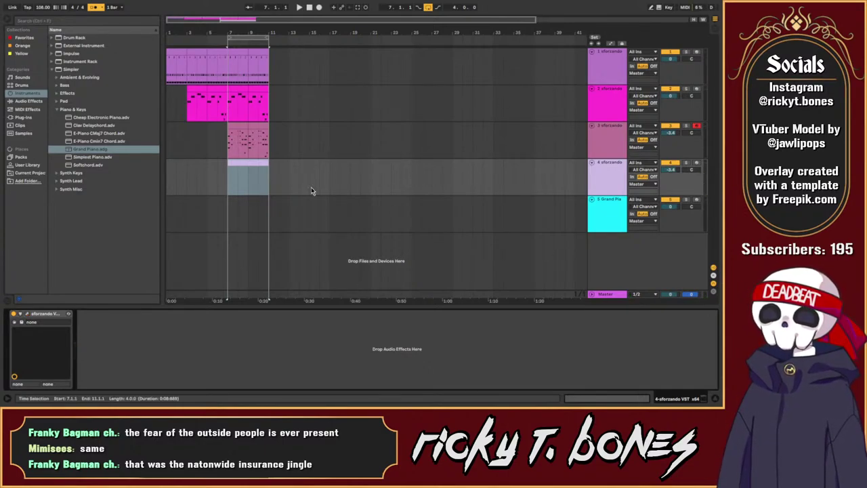
click(240, 170)
key(space)
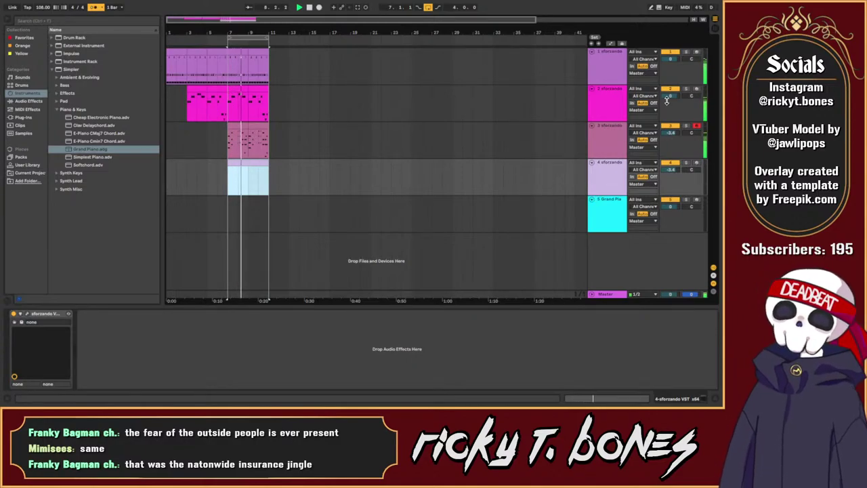
Step: Enter a descending sixteenth-note run D4, C4, B3, A3, G3 at the start of the fourth track's clip and play it back
double_click(246, 161)
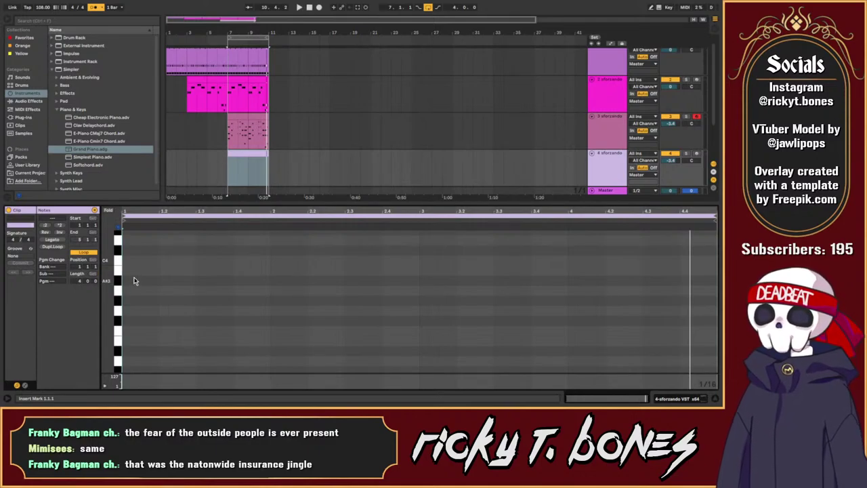
click(118, 242)
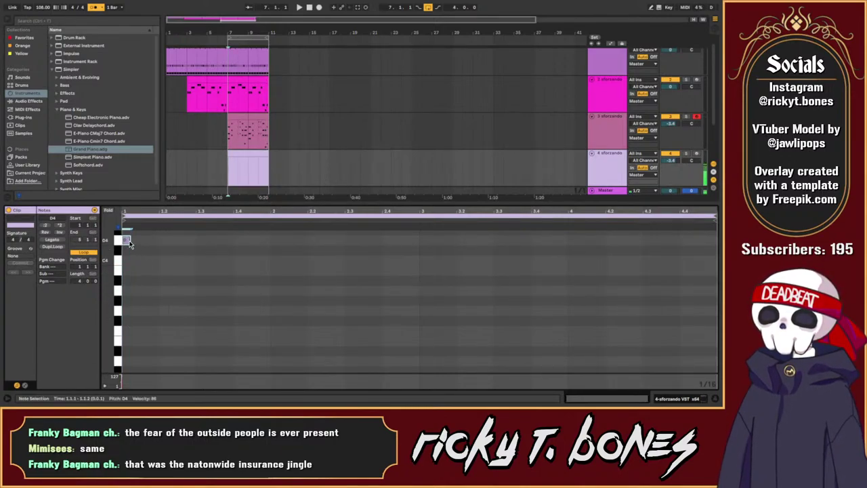
double_click(130, 242)
double_click(134, 261)
double_click(143, 270)
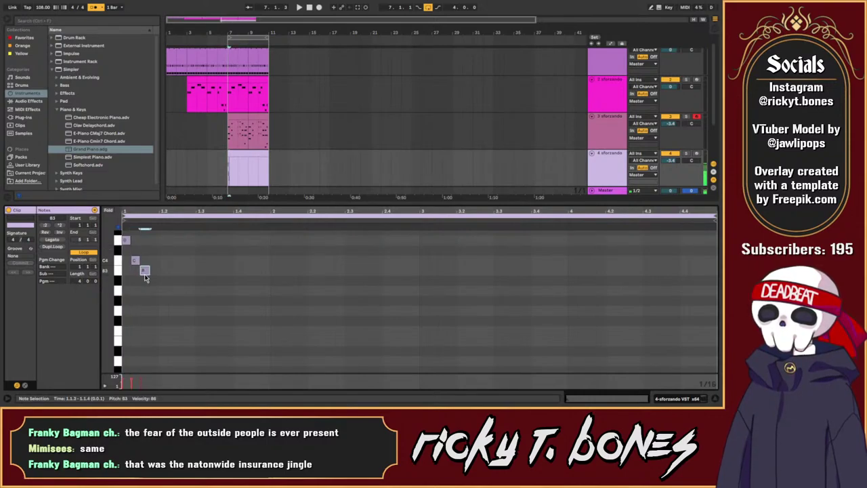
double_click(153, 291)
double_click(162, 310)
click(171, 312)
key(space)
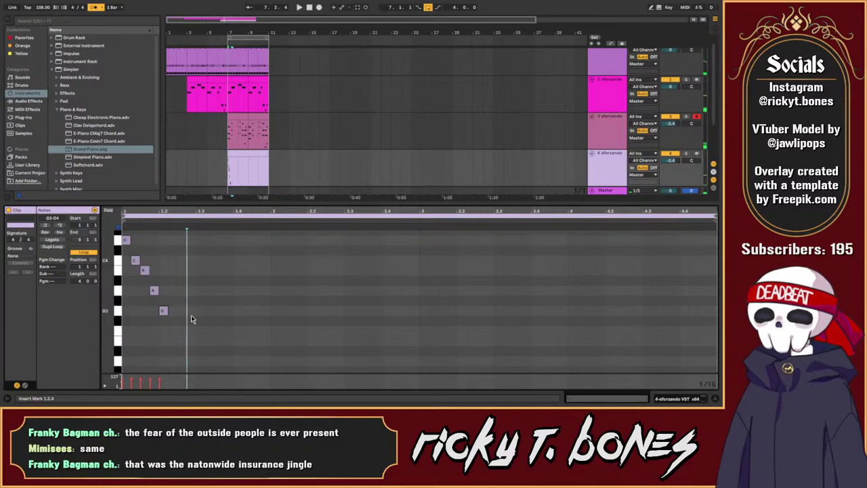
key(space)
click(204, 319)
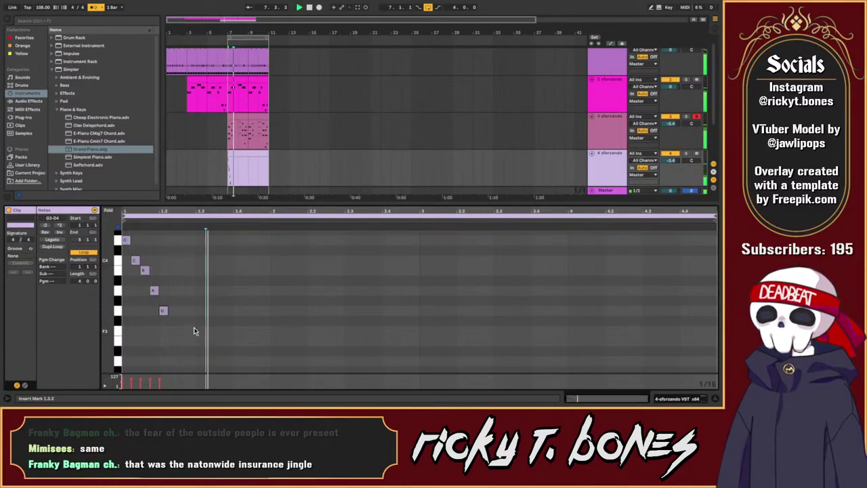
Step: Add sixteenth notes G3 at 2.1.1, A3 at 2.1.2, G3 at 2.1.4 and B3 at 2.2.1 in the clip
double_click(273, 311)
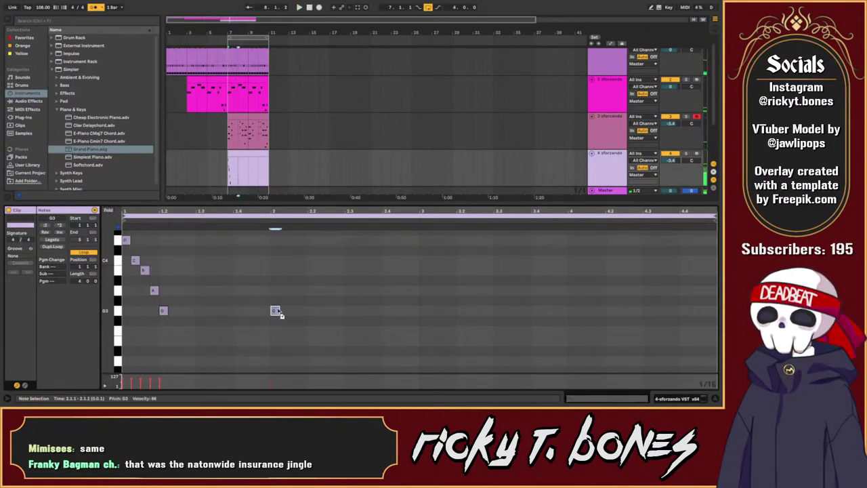
double_click(285, 291)
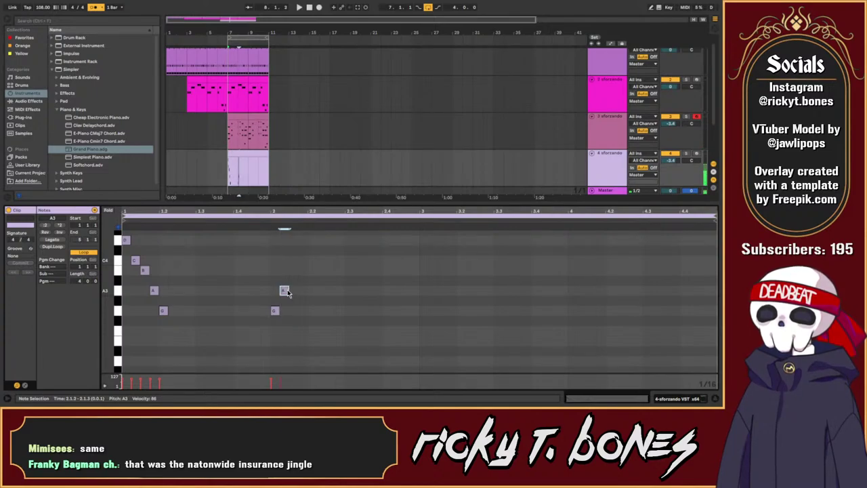
double_click(302, 311)
double_click(312, 271)
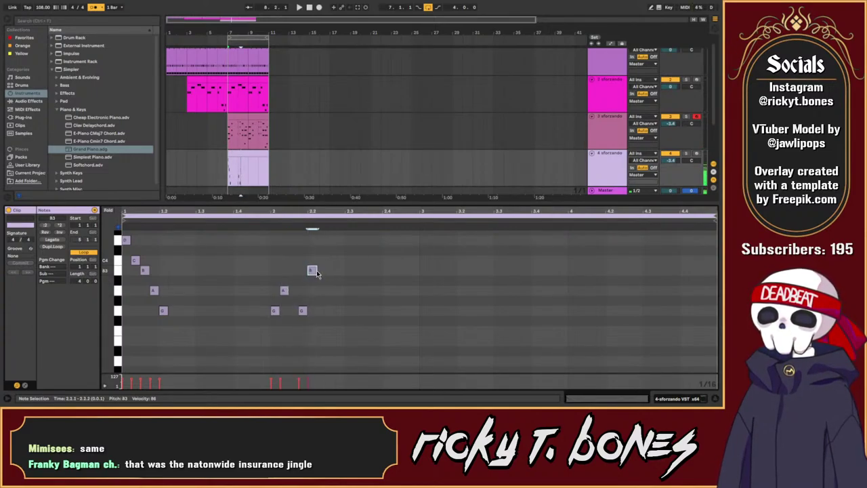
click(263, 271)
double_click(312, 301)
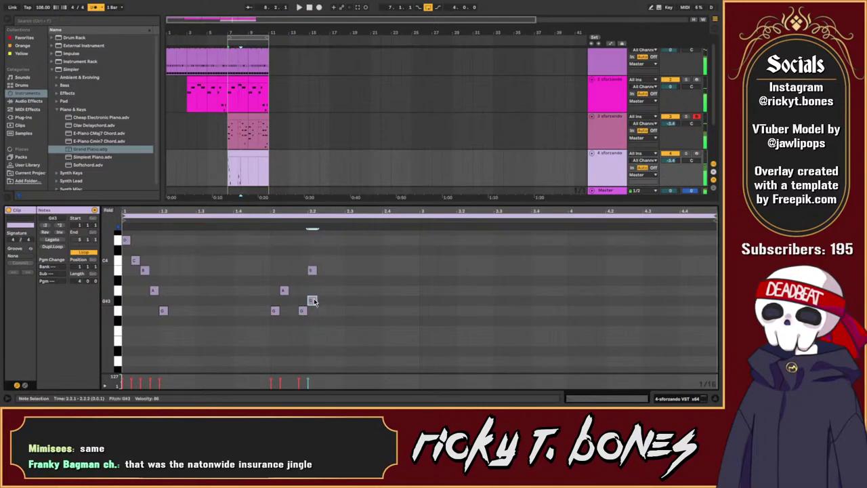
double_click(311, 301)
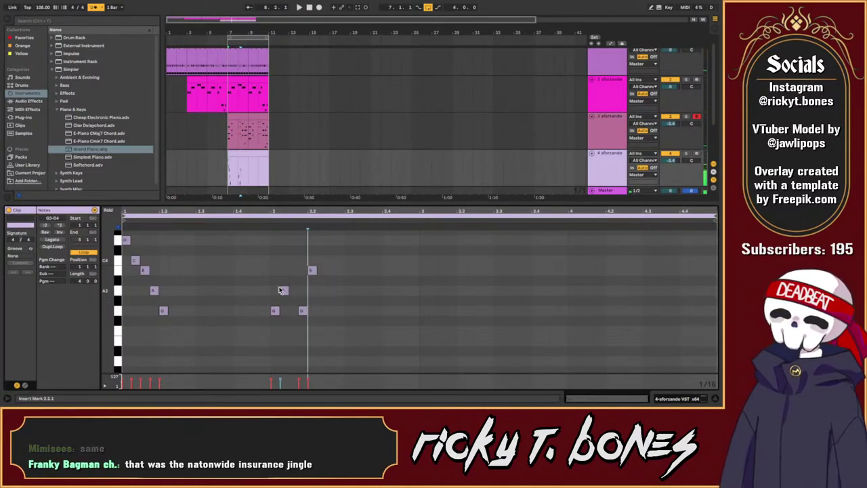
Step: Audition the phrase at the clip's second bar, playing it back and sounding its G3 and A3 notes
click(272, 288)
key(space)
key(space)
click(284, 290)
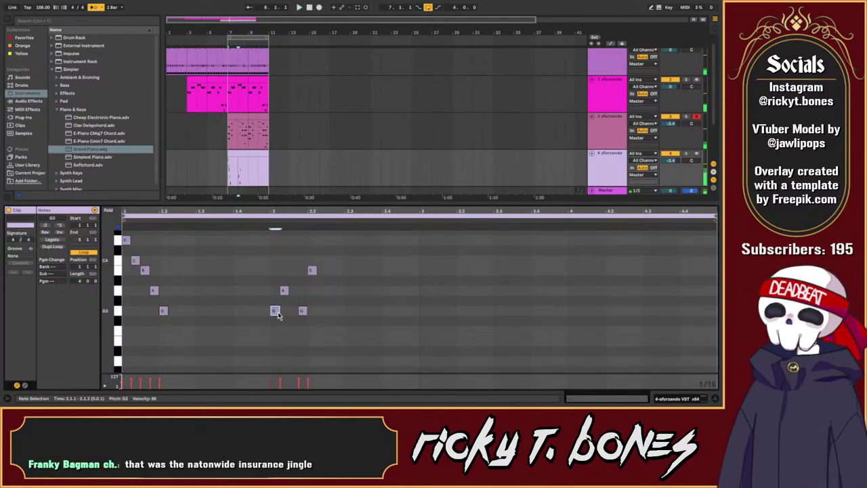
click(280, 314)
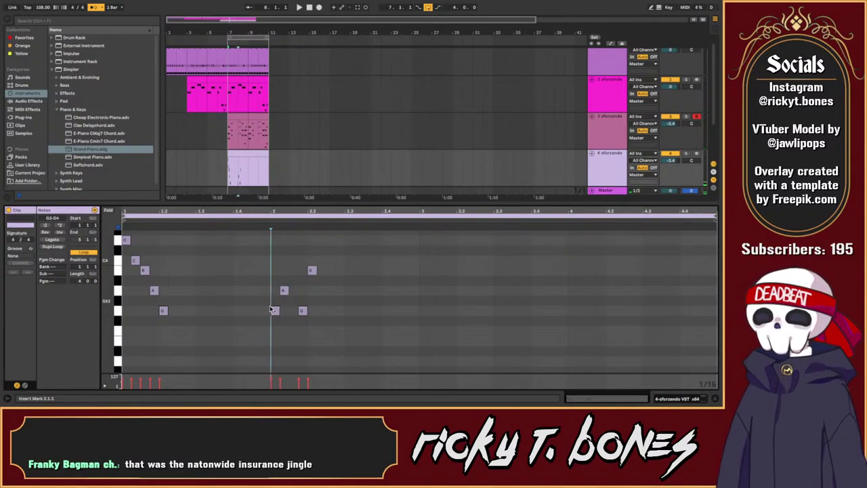
key(space)
key(space)
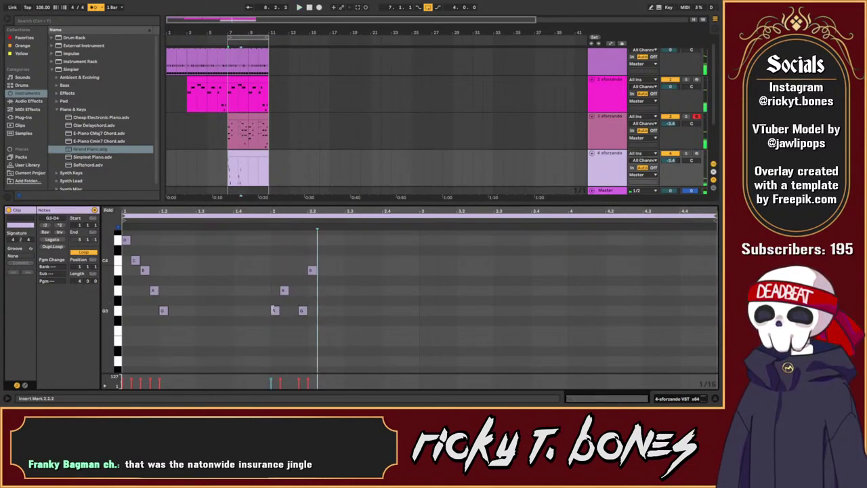
click(276, 311)
click(285, 291)
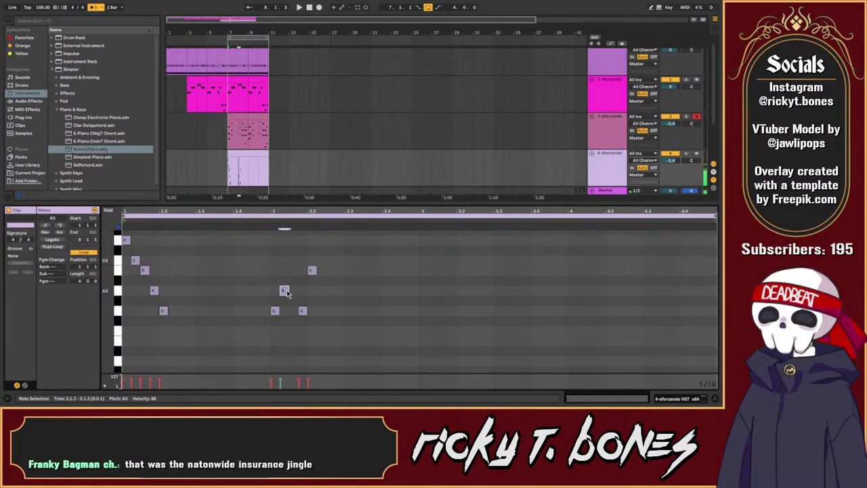
Step: Try opening the second bar with C4 followed by G3, then undo both note moves
drag(285, 291, 274, 261)
click(275, 311)
drag(275, 311, 285, 312)
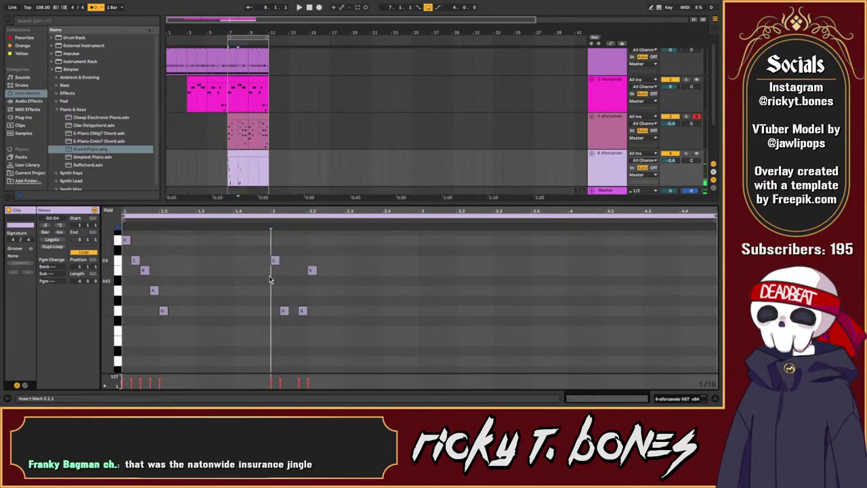
click(298, 291)
key(ctrl+z)
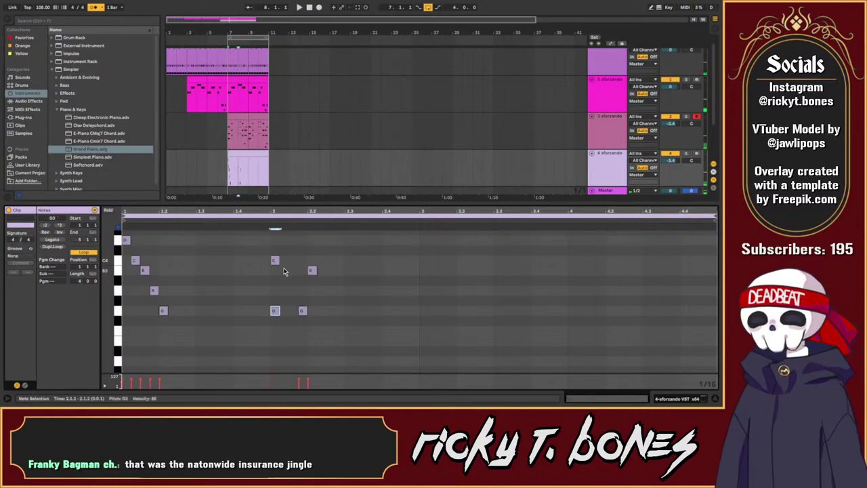
key(ctrl+z)
Step: Play the clip repeatedly from its second bar and from the later beats of its first bar
key(space)
click(277, 271)
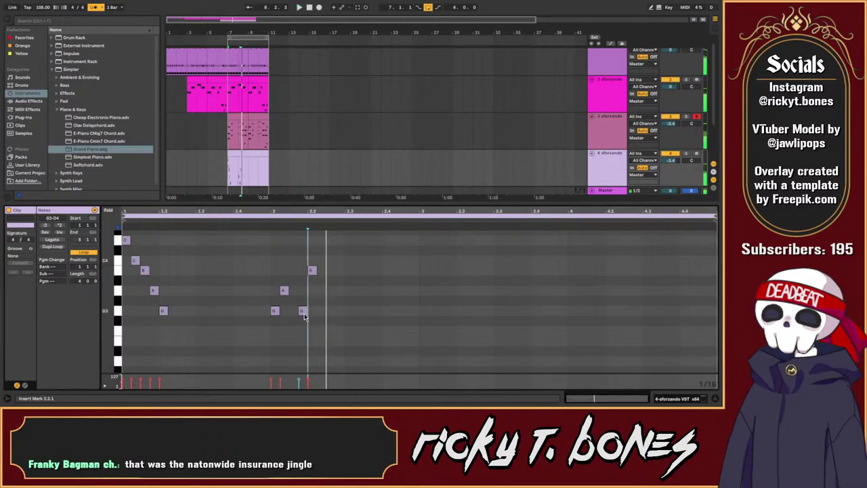
key(space)
click(317, 277)
click(274, 286)
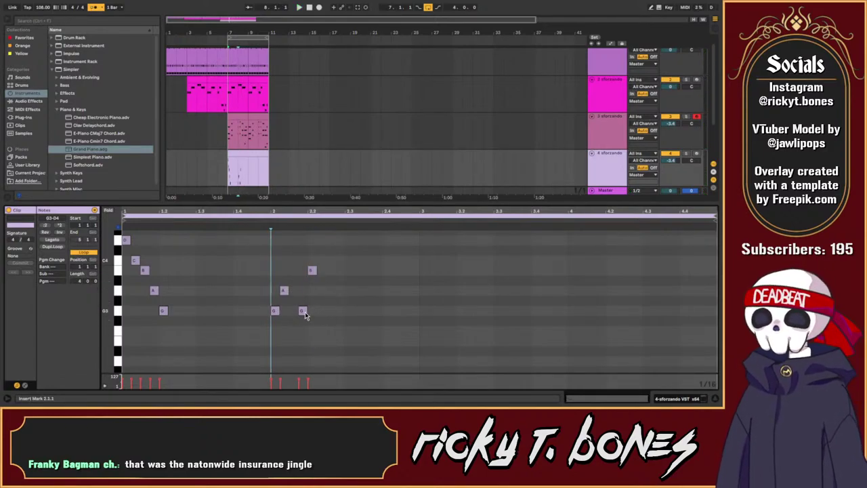
click(254, 285)
key(space)
click(224, 310)
key(space)
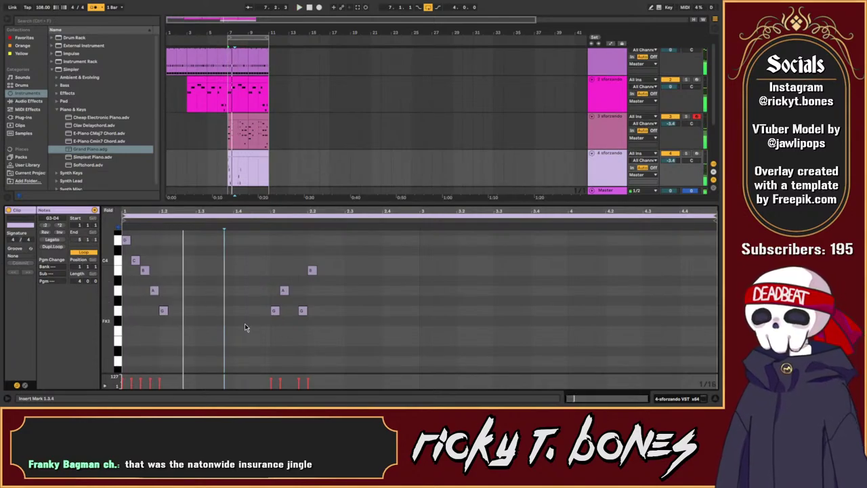
Step: Lower the opening D4 note to B3, then delete all notes from the fourth track's clip
click(126, 241)
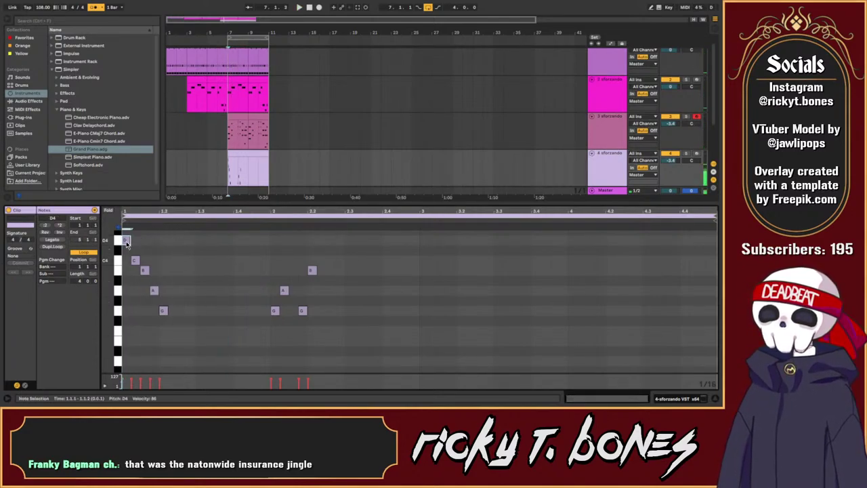
drag(127, 246, 132, 276)
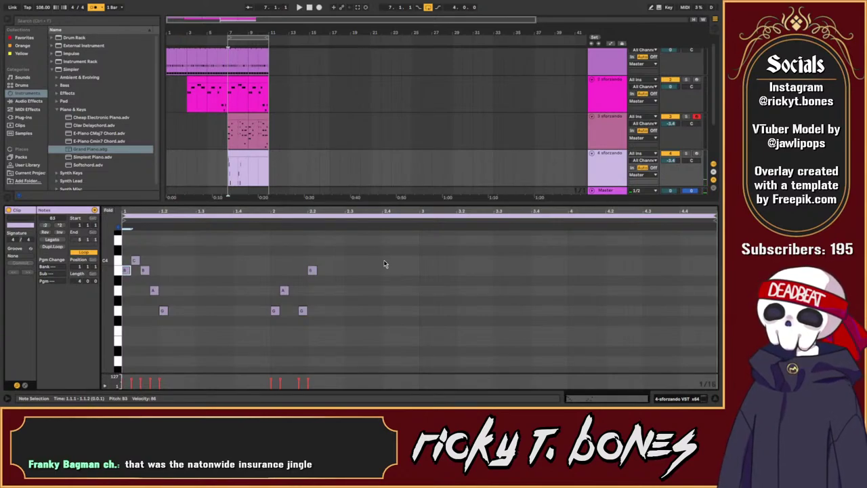
drag(372, 242, 67, 336)
key(Delete)
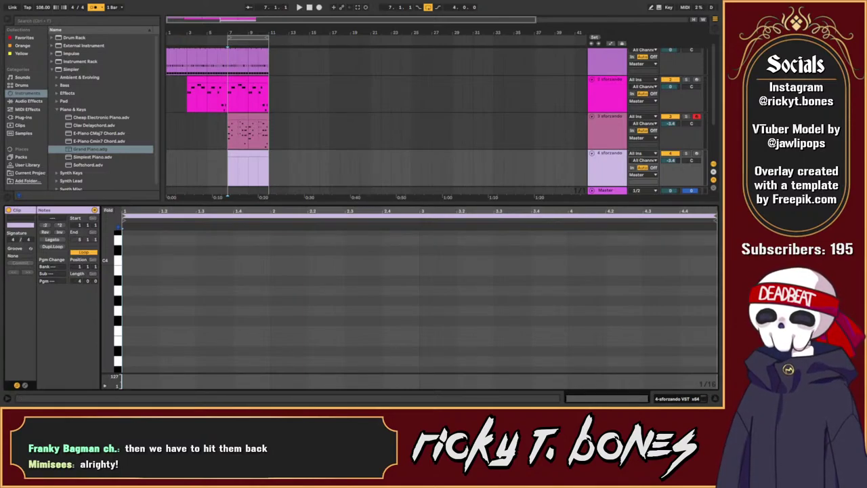
Step: Play the loop from bar 7, then place a sixteenth note at F3 at the start of the fourth track's clip
click(237, 148)
key(space)
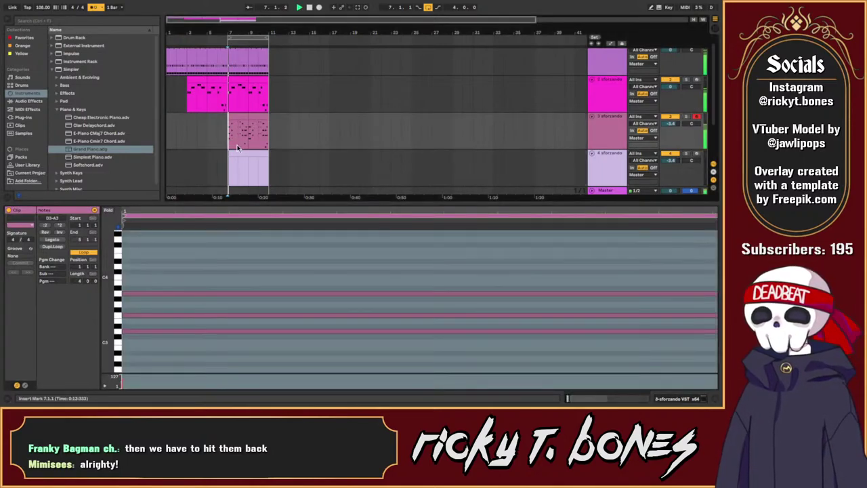
click(240, 161)
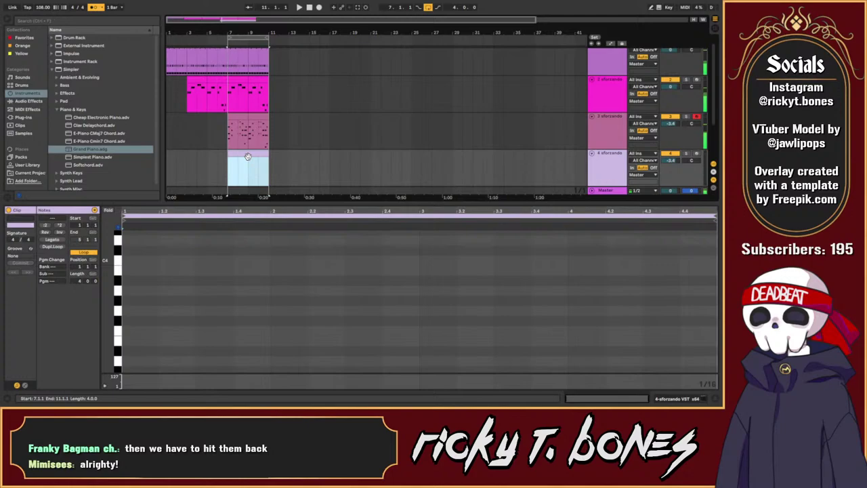
double_click(126, 277)
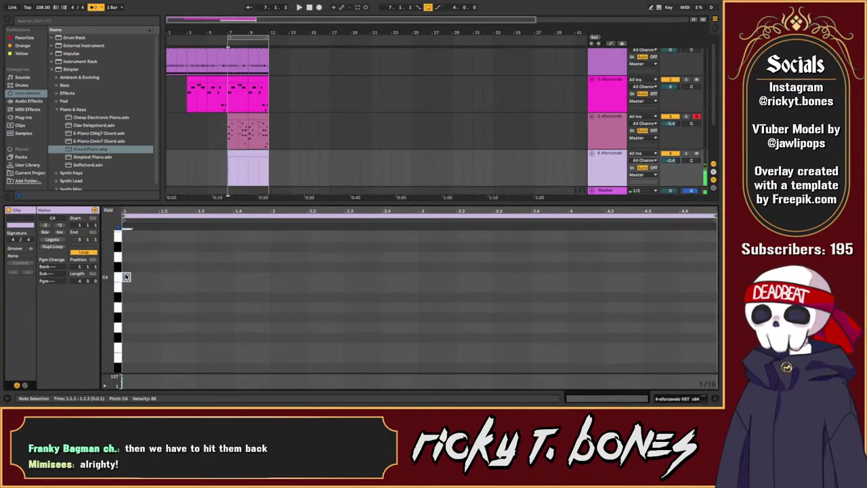
drag(126, 277, 132, 354)
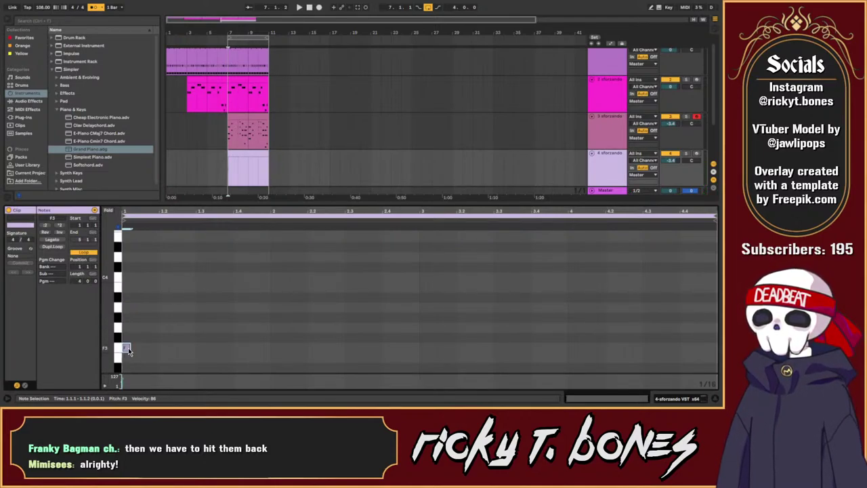
Step: Try continuing from the opening F3 with C4 at 1.1.2, F3 at 1.1.4 and A3 at 1.2.1
key(space)
double_click(165, 277)
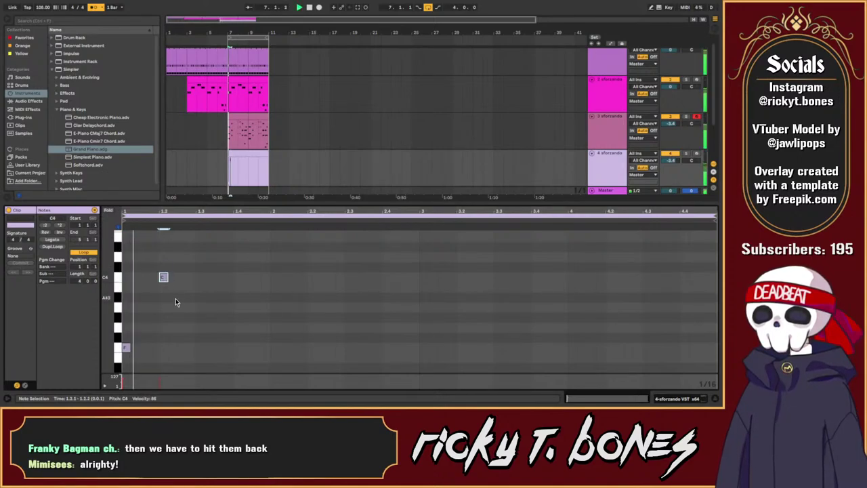
drag(165, 278, 141, 282)
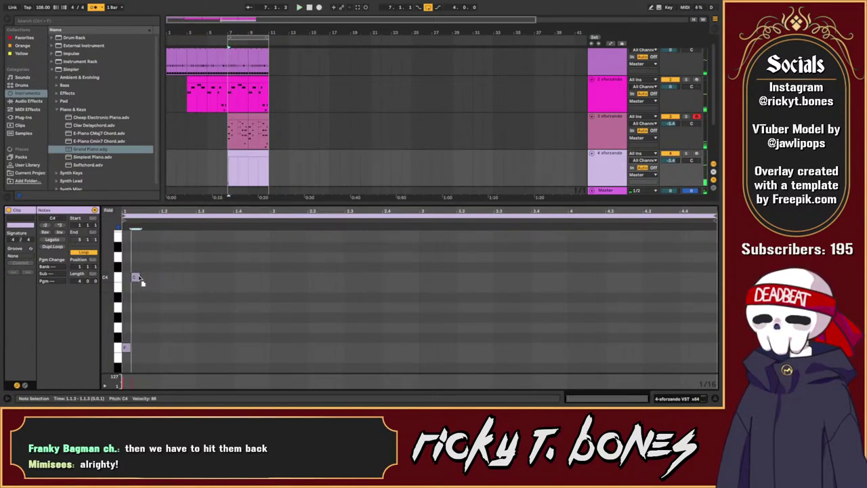
double_click(145, 349)
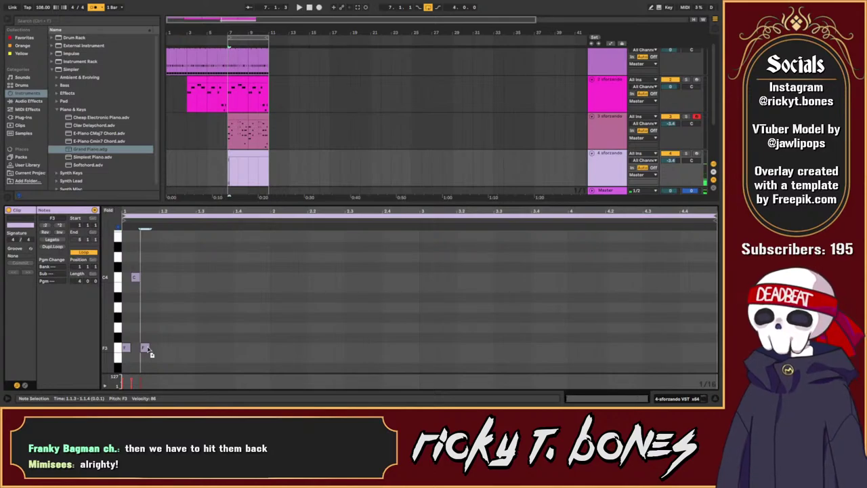
drag(150, 352, 156, 350)
double_click(164, 309)
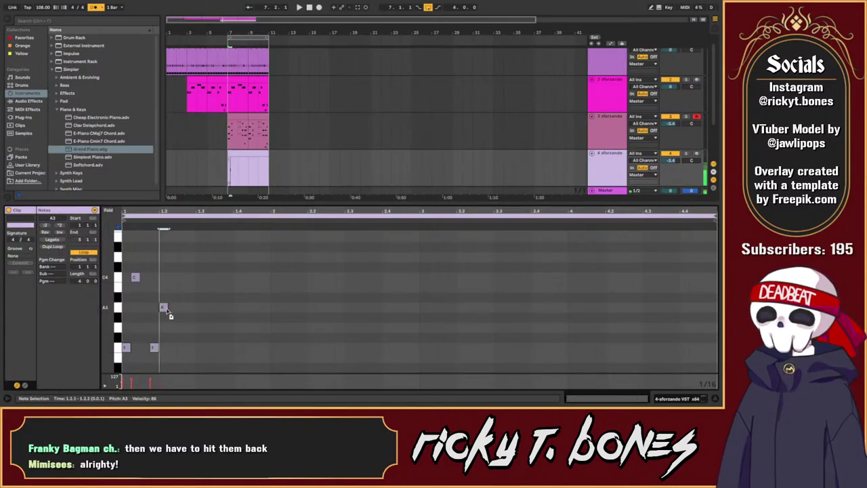
Step: Try extending the phrase with F3 at 1.2.3 and G3 at 1.3.1, testing another F3 at 1.3.2 during playback
double_click(173, 349)
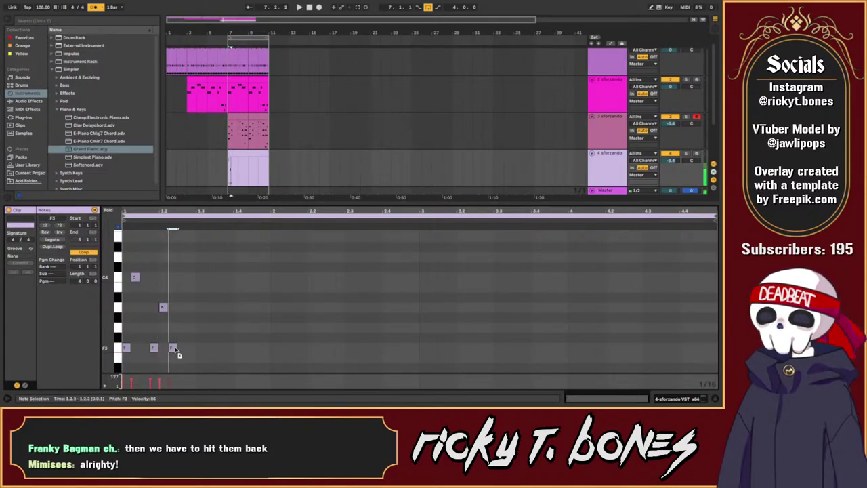
drag(178, 352, 181, 351)
double_click(202, 329)
click(212, 353)
key(space)
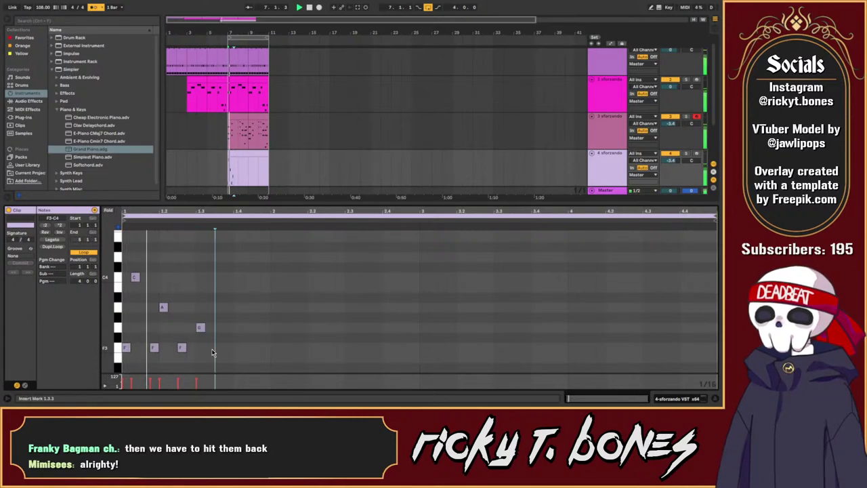
double_click(210, 349)
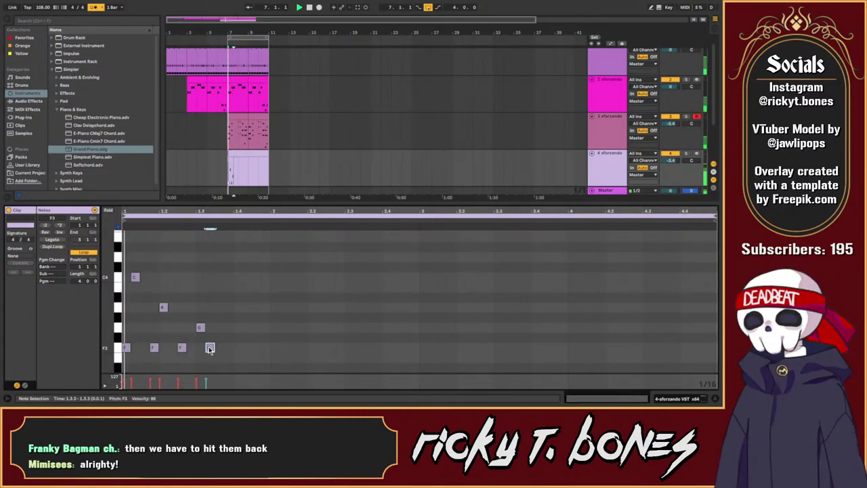
double_click(211, 349)
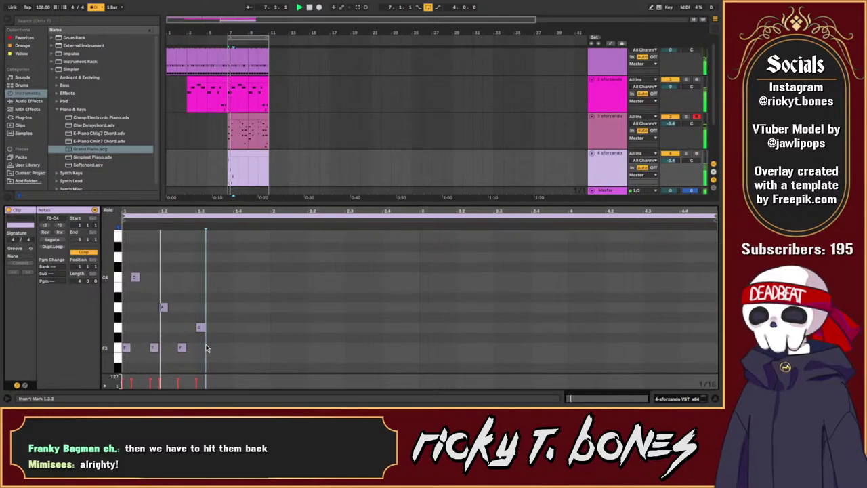
Step: Try ending the phrase with G3 at 1.2.4, F3 at 1.3.1 and A3 at 1.4.1, and play it
drag(200, 328, 211, 308)
drag(201, 349, 211, 349)
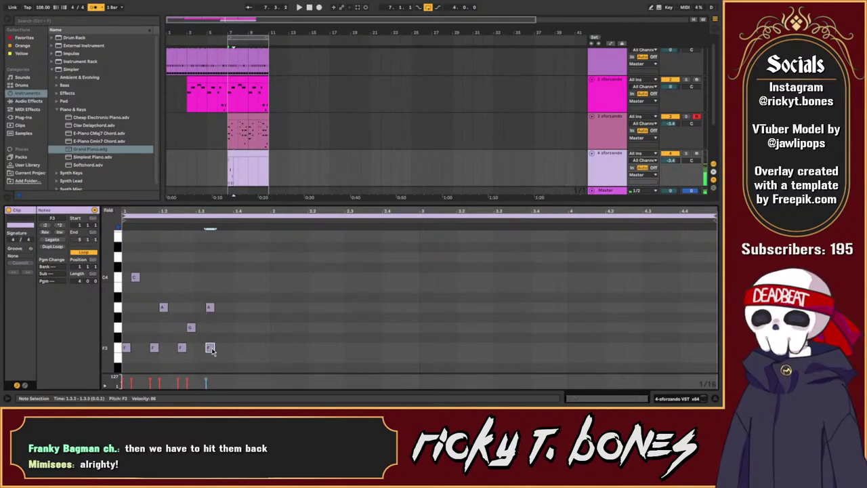
drag(212, 312, 236, 311)
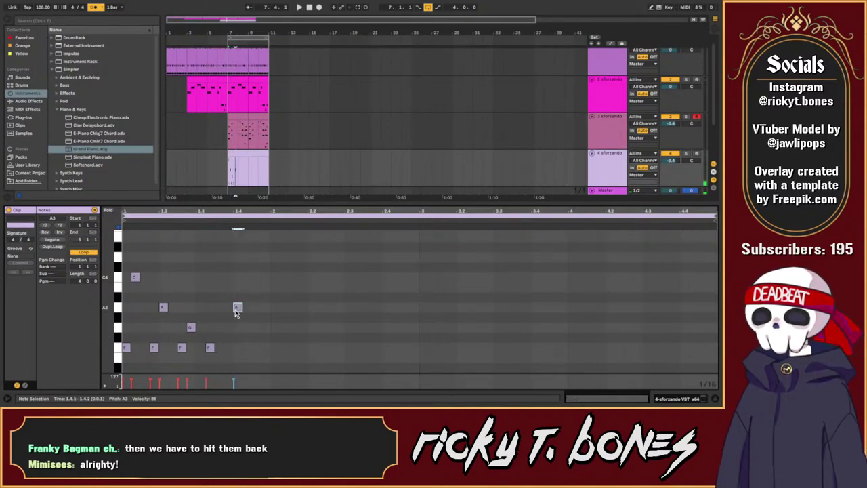
drag(209, 349, 202, 349)
key(space)
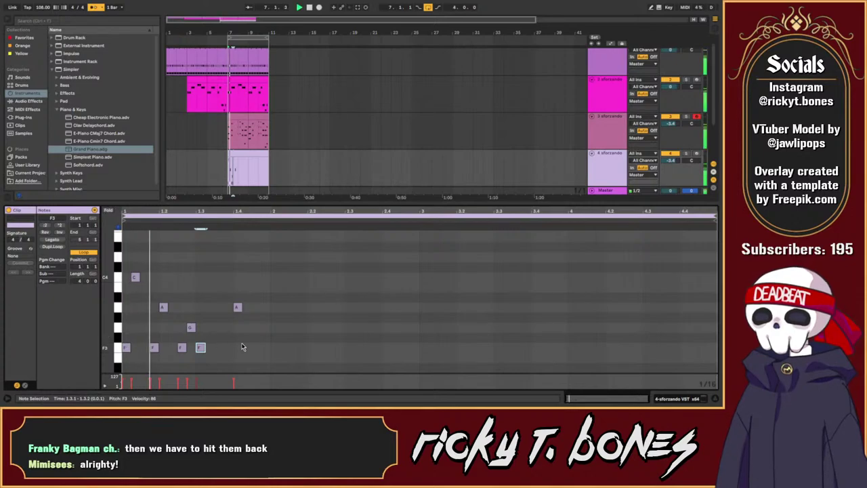
Step: Play the revised phrase repeatedly from bar 7 and save the project
click(243, 348)
key(space)
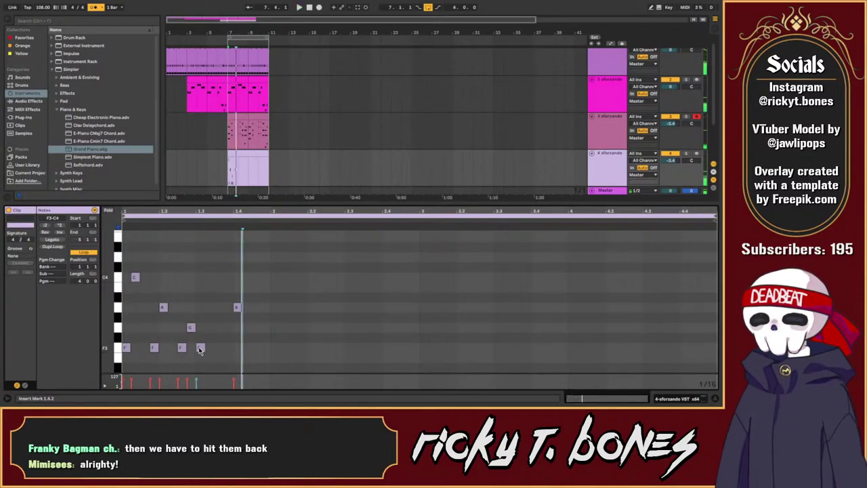
key(space)
key(space)
click(228, 331)
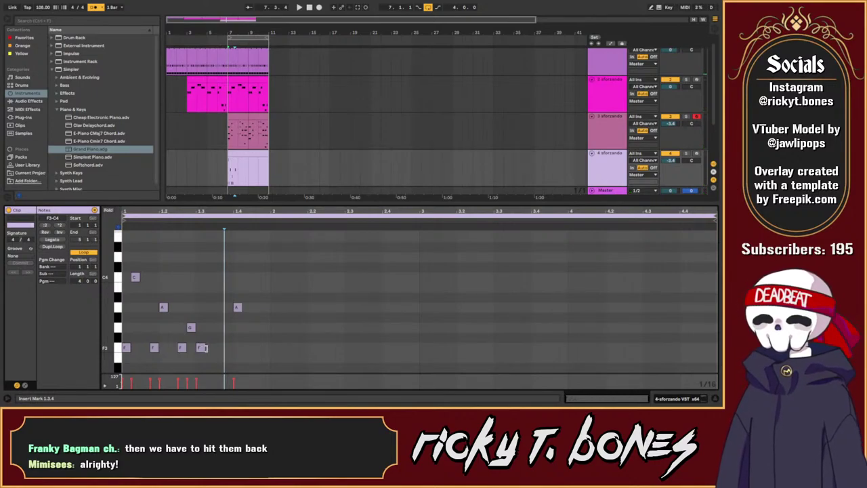
key(ctrl+s)
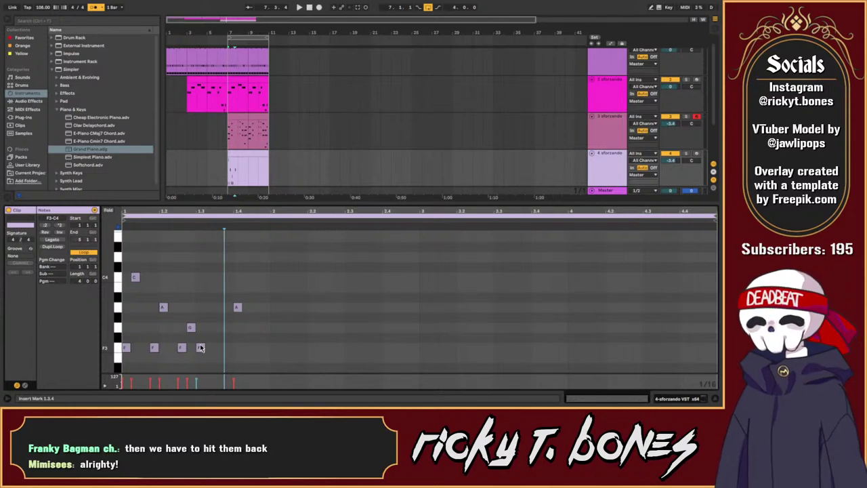
Step: Try shifting the last two notes to F3 at 1.3.2 and A3 at 1.3.3, then save and play the phrase
drag(203, 349, 212, 349)
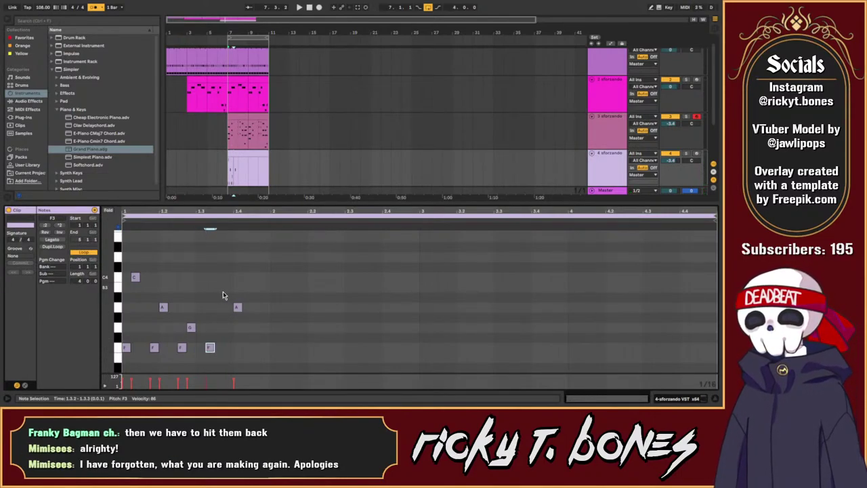
drag(237, 307, 219, 307)
key(ctrl+s)
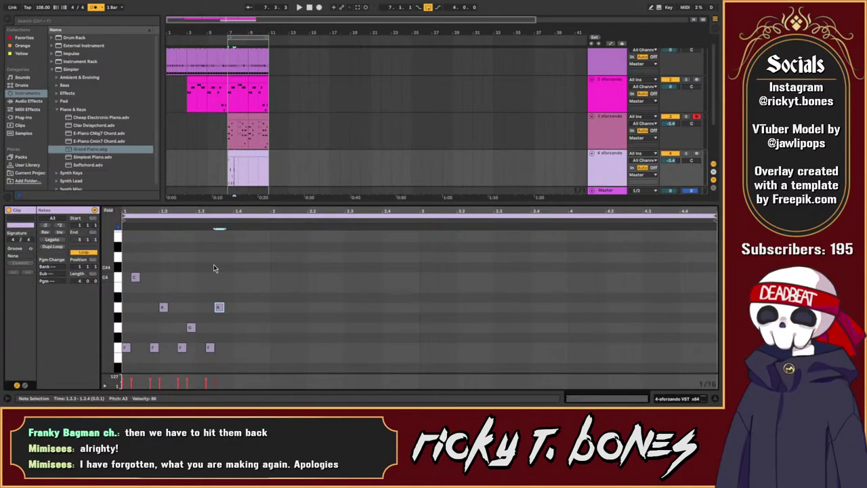
key(space)
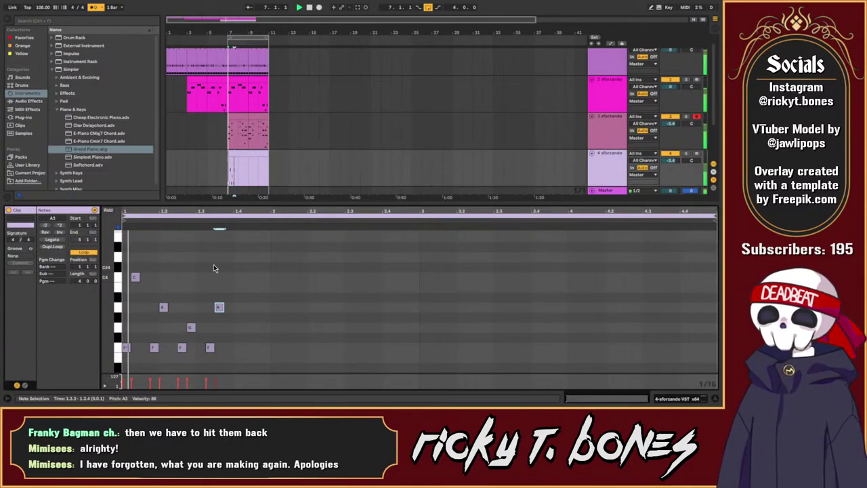
Step: Try raising the 1.2.4 note to C4 and ending with G3 at 1.3.2 and F3 at 1.3.3, listening to the result
click(191, 328)
drag(192, 330, 193, 284)
click(202, 331)
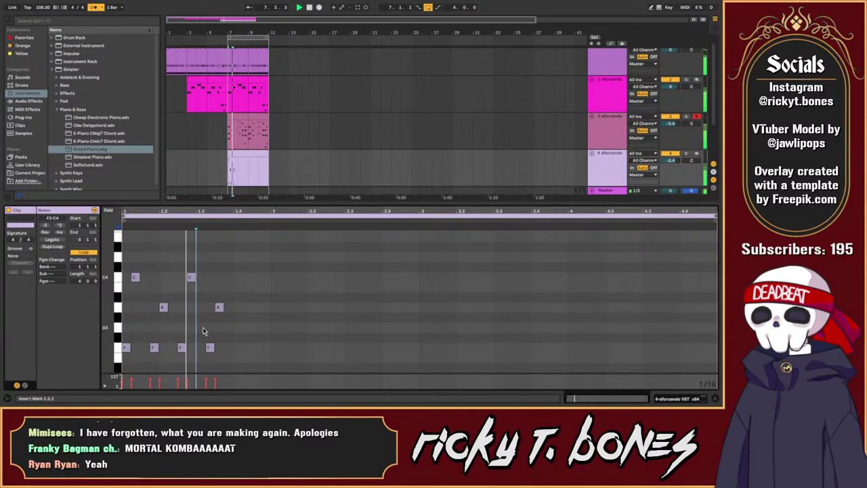
drag(216, 309, 223, 351)
key(space)
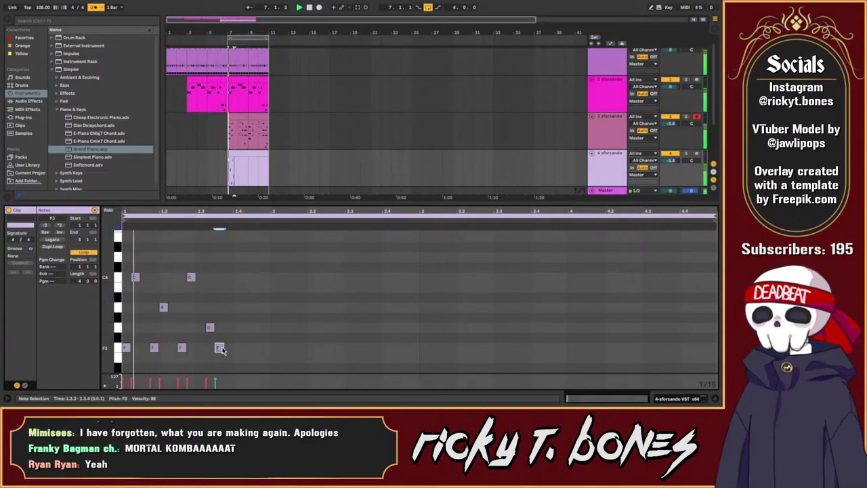
click(227, 341)
key(space)
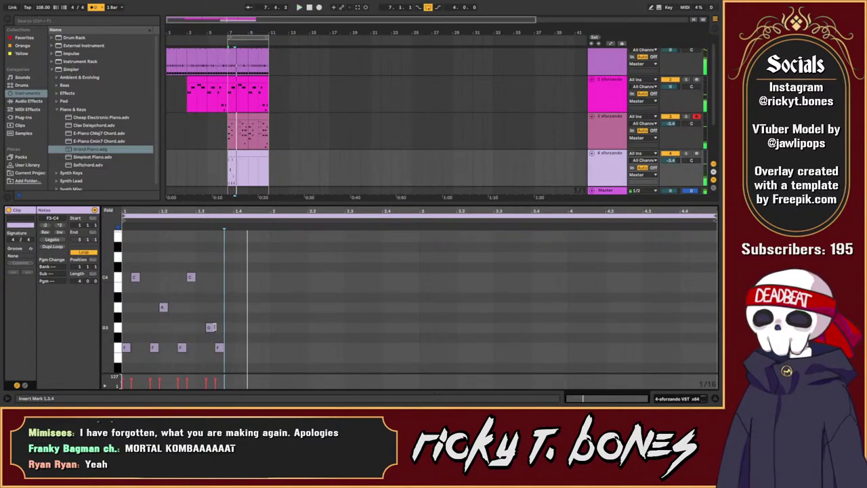
Step: Delete every note in the fourth track's clip except the opening F3
double_click(212, 330)
click(219, 348)
double_click(219, 349)
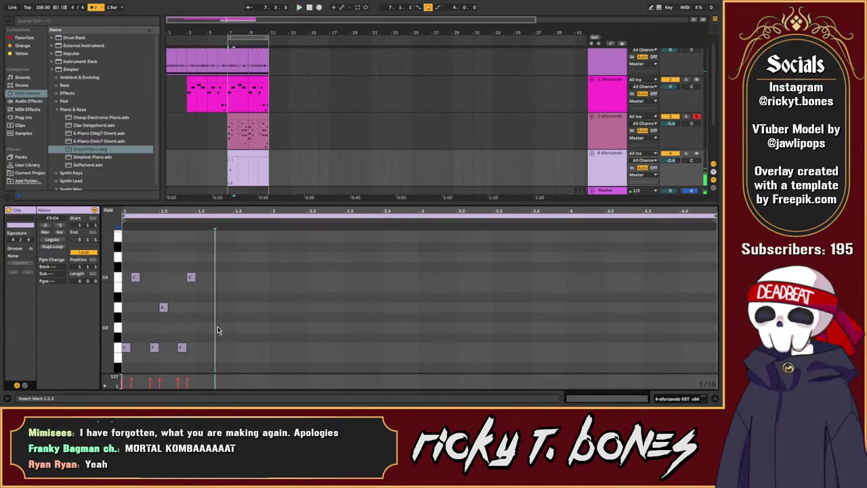
click(132, 281)
double_click(131, 280)
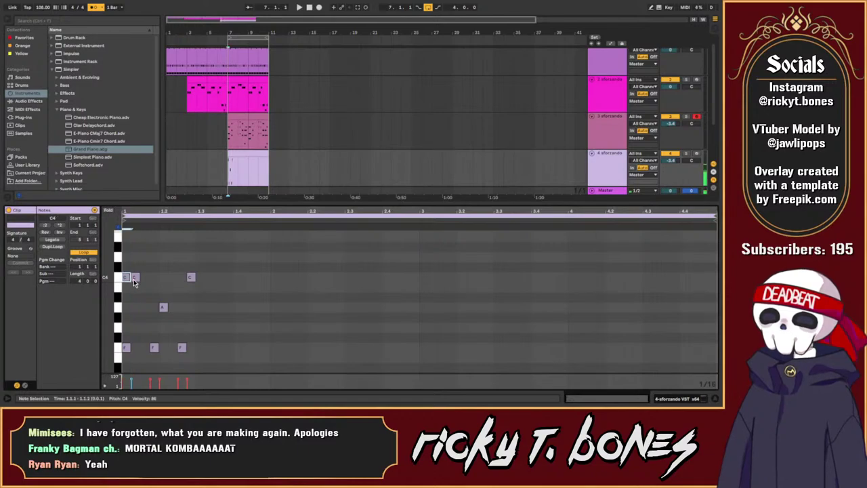
double_click(136, 278)
double_click(128, 278)
double_click(165, 306)
double_click(193, 279)
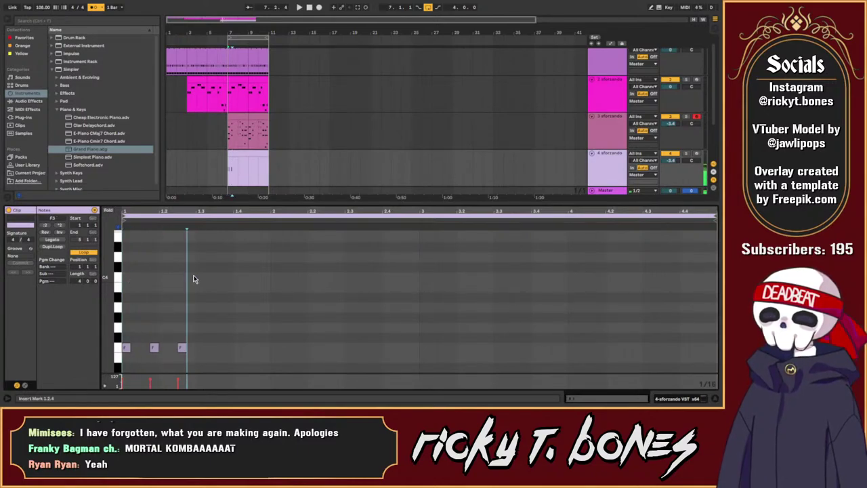
double_click(182, 349)
double_click(154, 349)
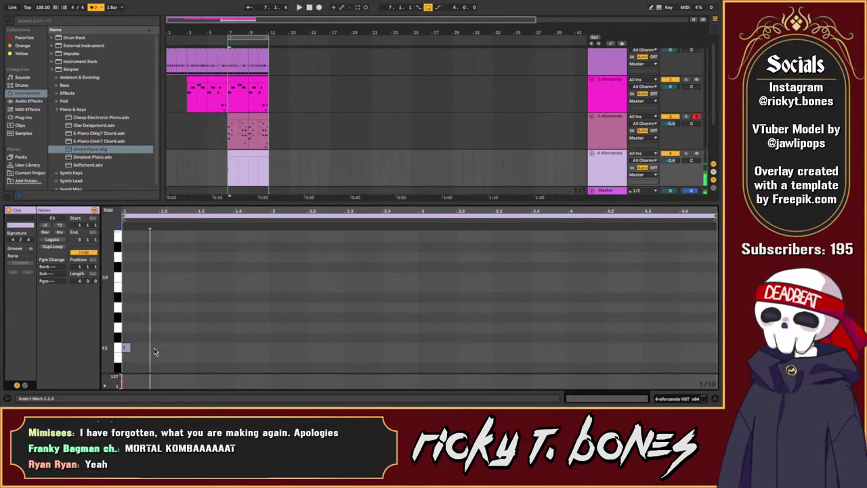
Step: Add sixteenth notes F3 at 1.1.2 and 1.1.3, G3 at 1.1.4 and F3 at 1.2.1, and play the phrase
double_click(135, 349)
key(space)
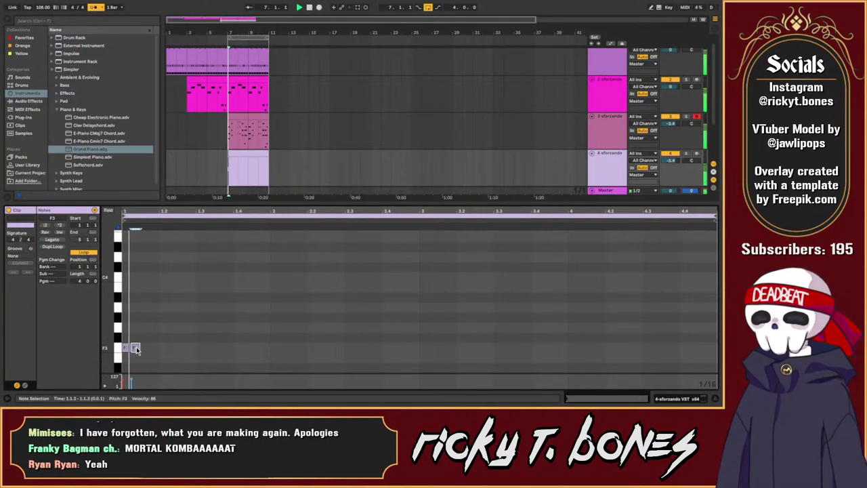
mouse_move(137, 349)
mouse_down()
mouse_move(147, 350)
mouse_move(159, 326)
mouse_move(168, 348)
mouse_up()
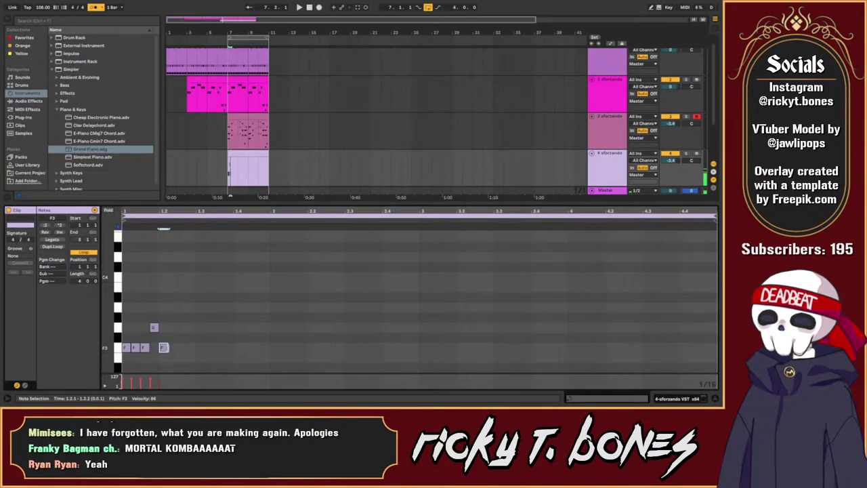
key(space)
click(173, 352)
key(space)
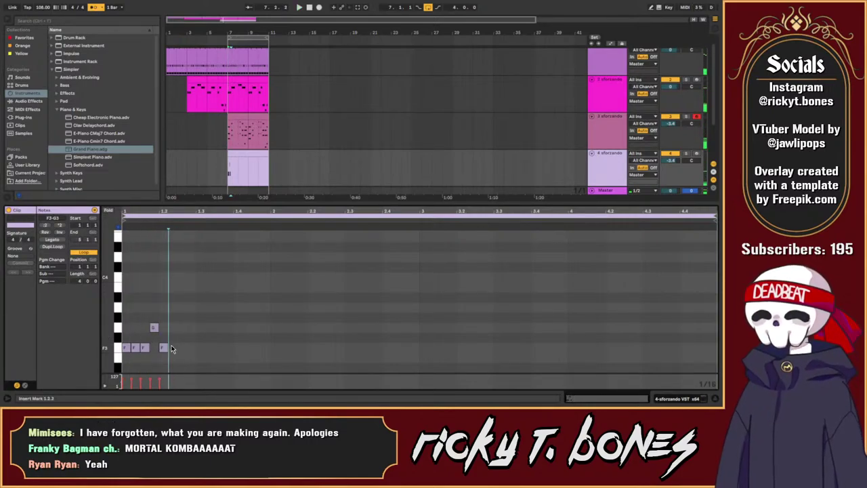
Step: Duplicate the F3 at 1.2.1 to 1.2.2, add A3 at 1.2.3 and G3 at 1.2.4, and play the phrase
click(163, 348)
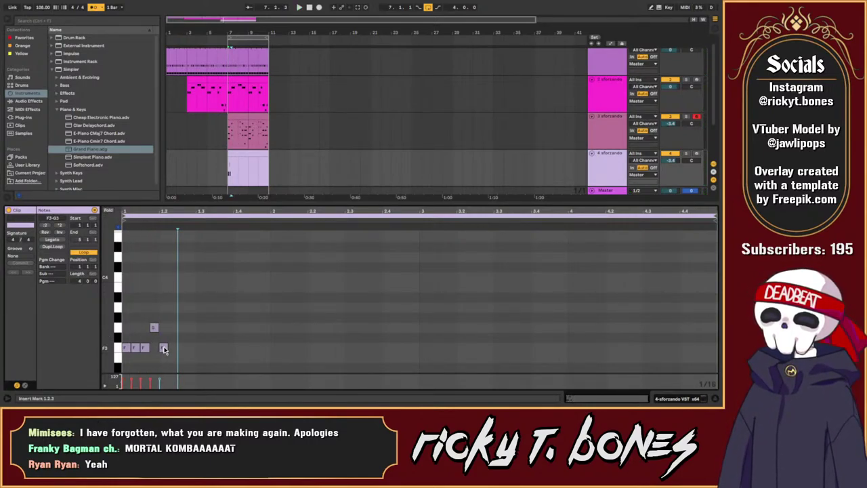
key(ctrl+d)
double_click(181, 308)
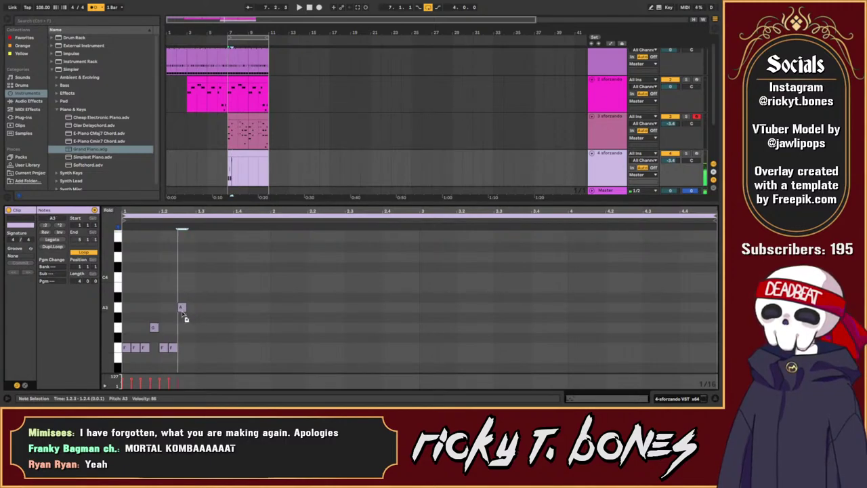
double_click(191, 328)
key(space)
click(206, 356)
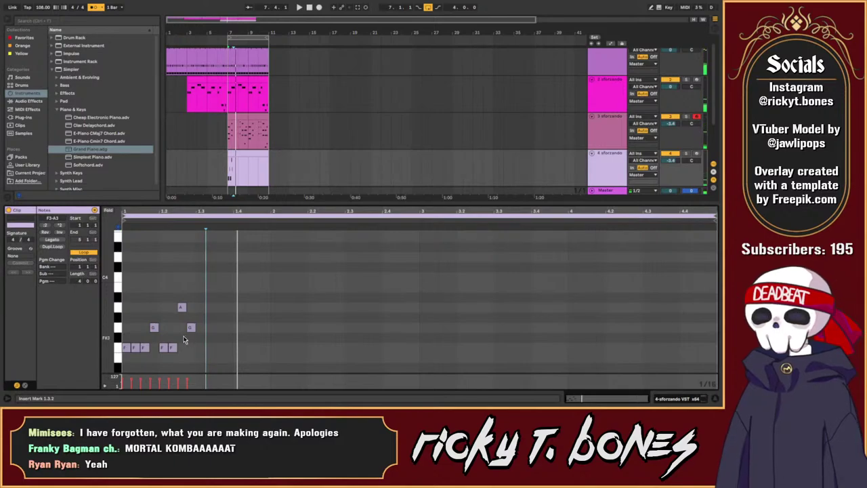
Step: Replace the F3 at 1.1.2 with two 1/32 F3 notes, then play the phrase and save the project
click(136, 348)
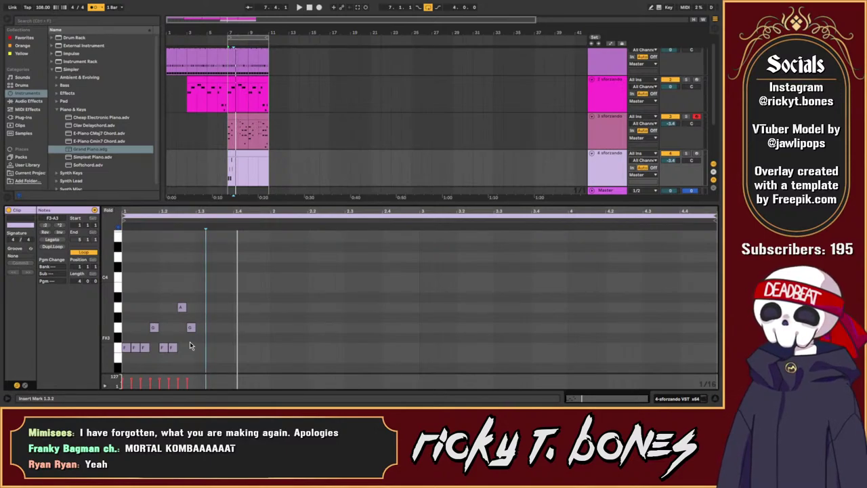
key(space)
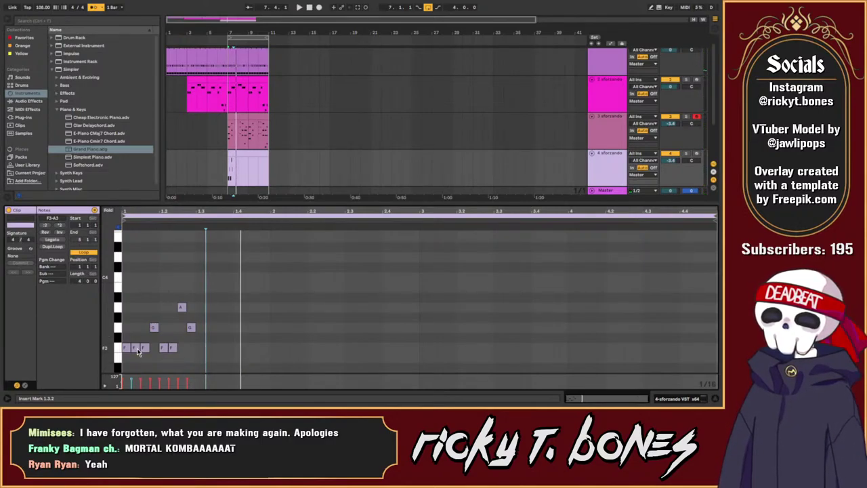
scroll(137, 350, up, 3)
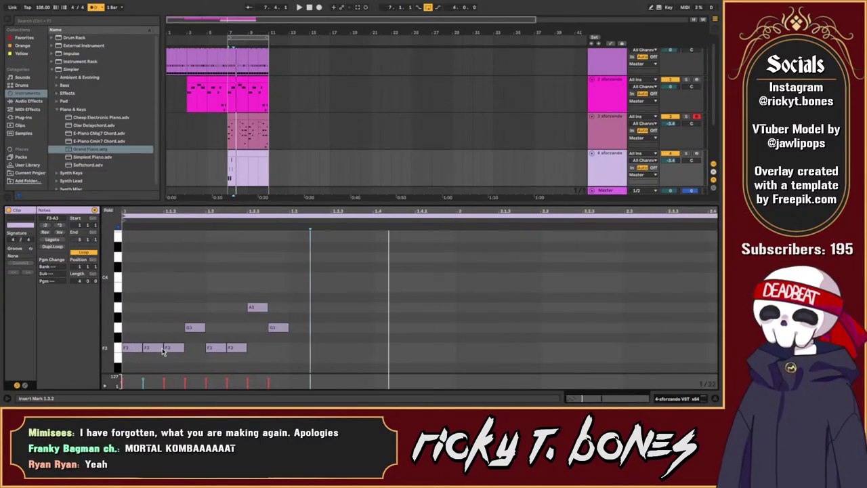
double_click(155, 348)
key(space)
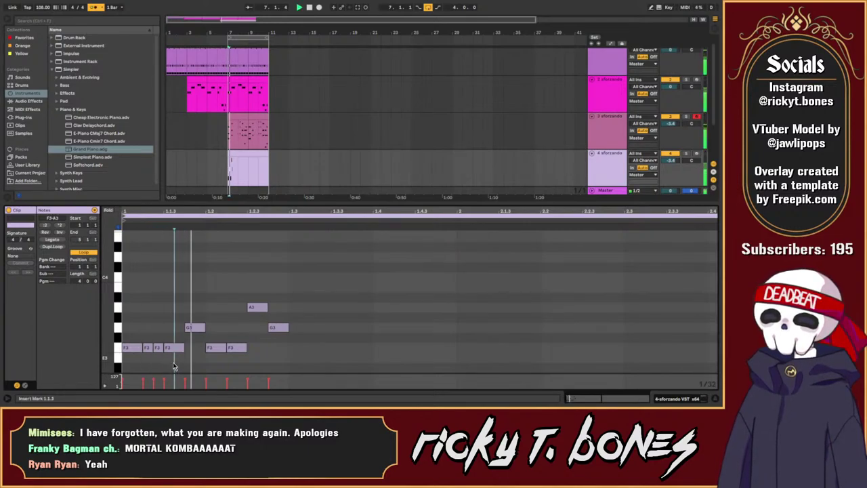
key(ctrl+s)
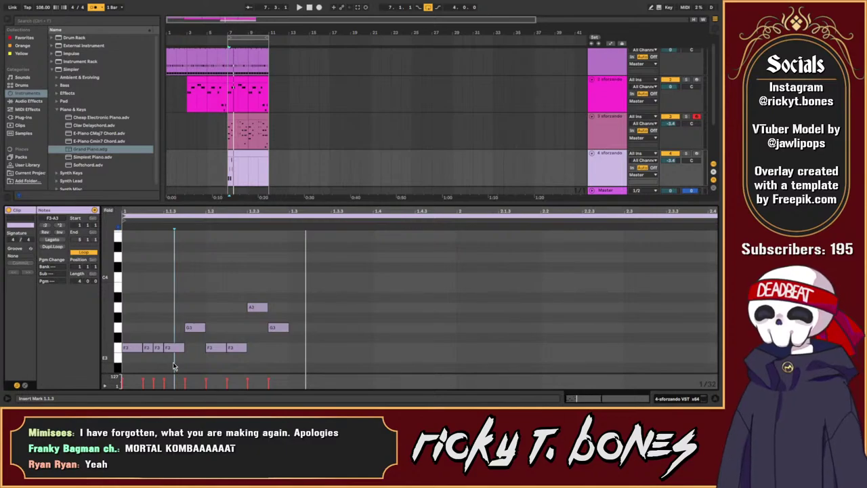
Step: Try 1/32 notes C4 and B3 from 1.3.1 at the end of the phrase, play it, and delete both notes
key(space)
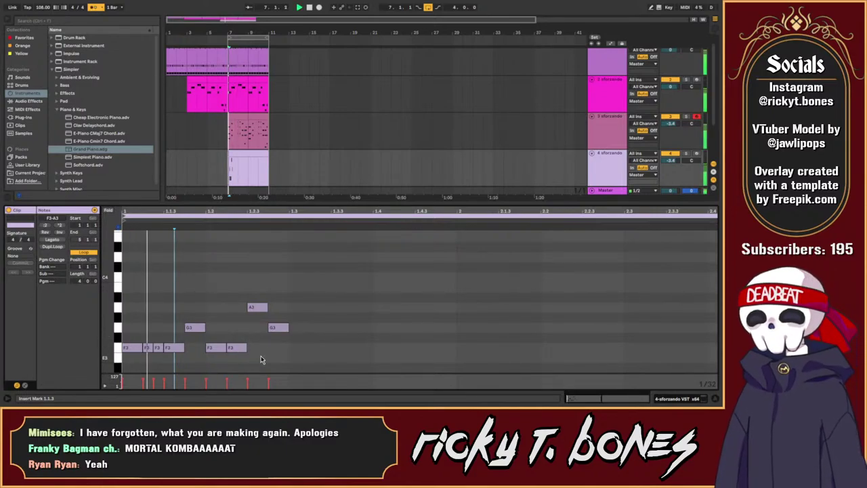
key(space)
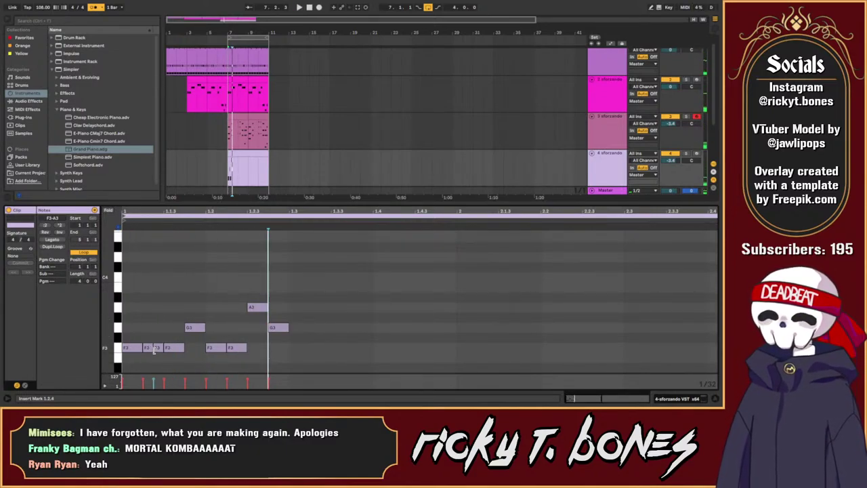
click(159, 324)
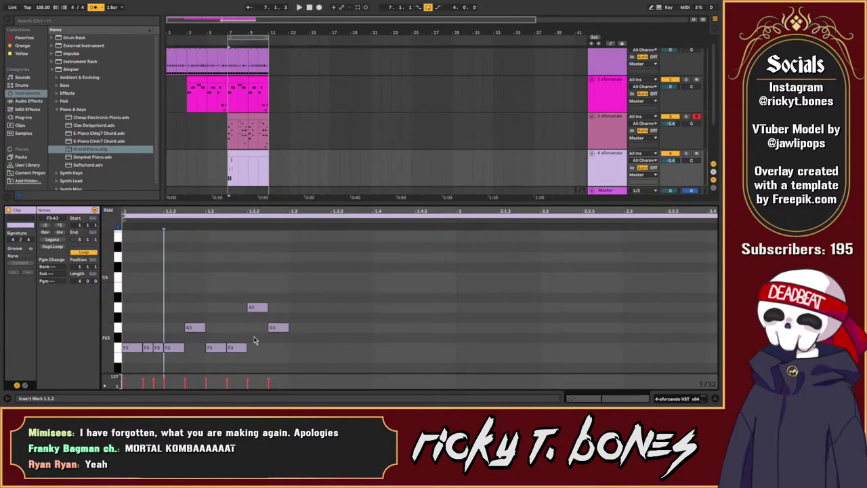
double_click(293, 277)
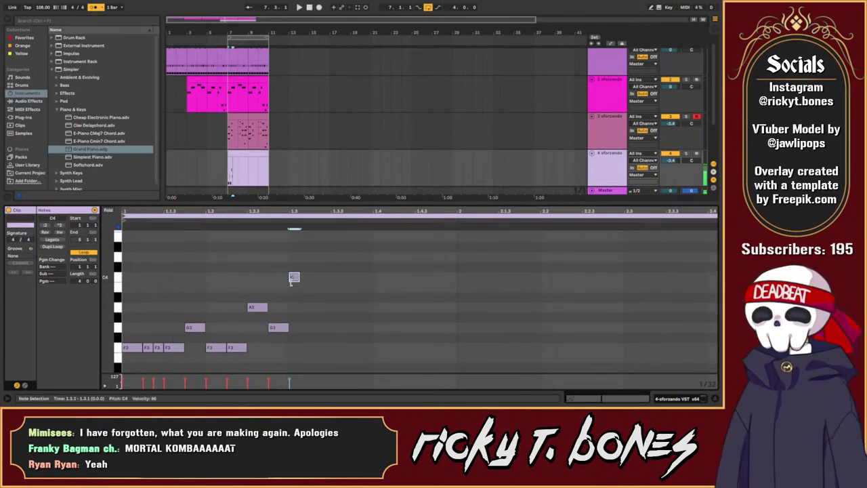
double_click(305, 287)
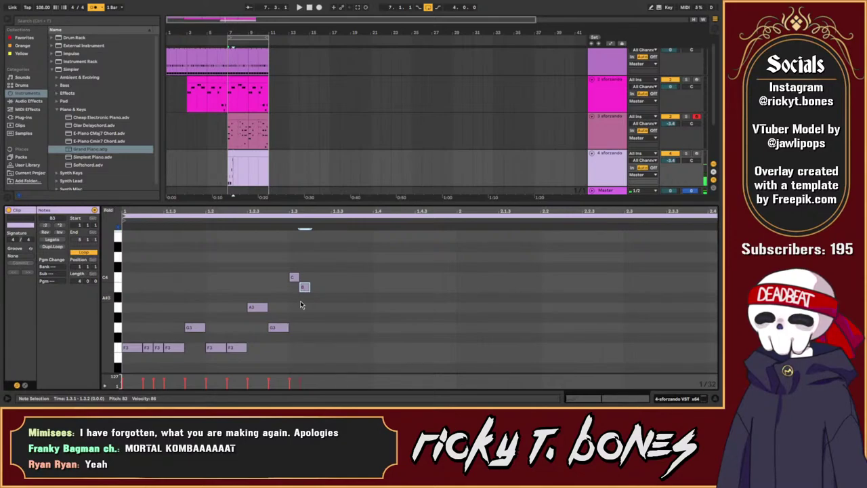
click(299, 305)
key(space)
click(319, 338)
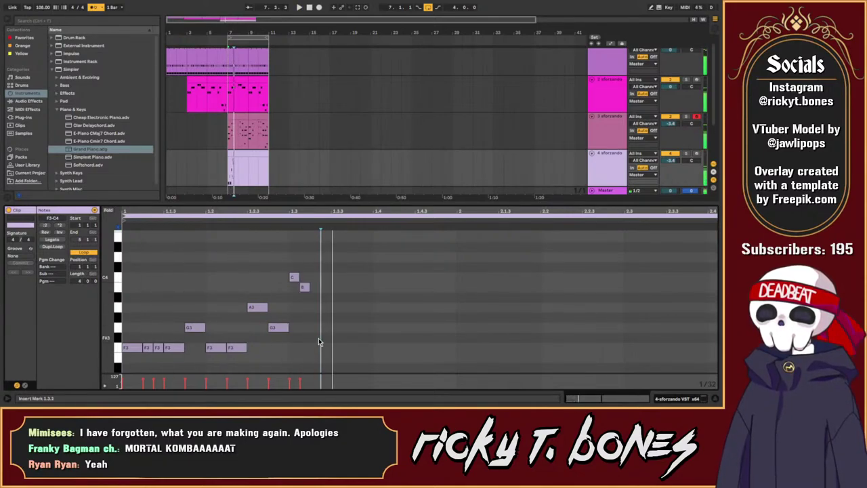
drag(288, 268, 340, 319)
key(Delete)
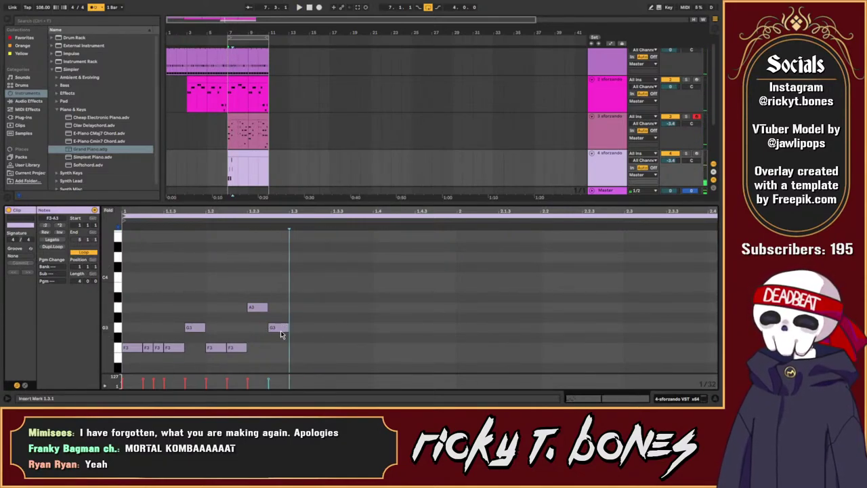
Step: Replace the two 1/32 F3 notes at 1.1.2 with a single sixteenth F3 and save the project
click(150, 349)
drag(138, 349, 163, 350)
key(ctrl+s)
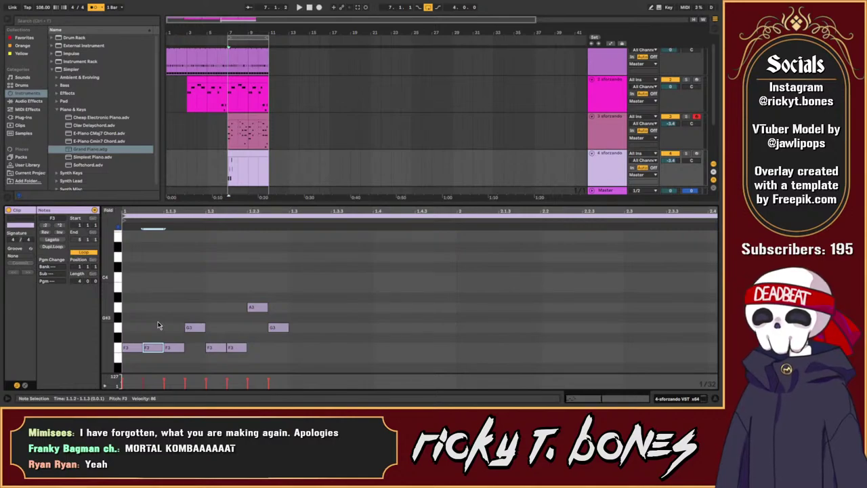
Step: Delete every note in the fourth sforzando track's clip
key(ctrl+a)
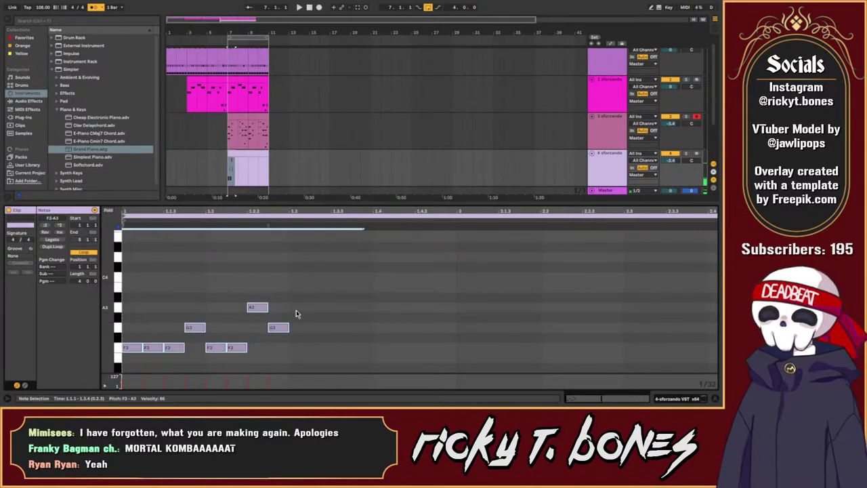
key(Delete)
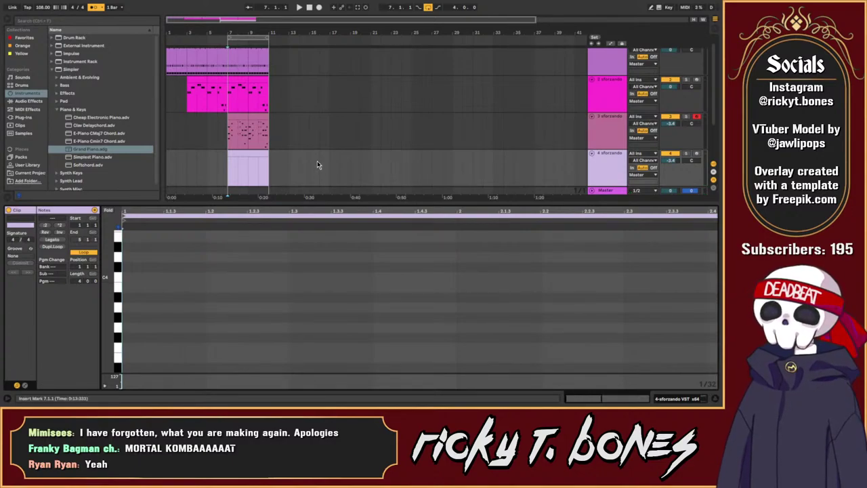
Step: Extend the arrangement loop to start at bar 1 and play it from there
scroll(215, 123, up, 1)
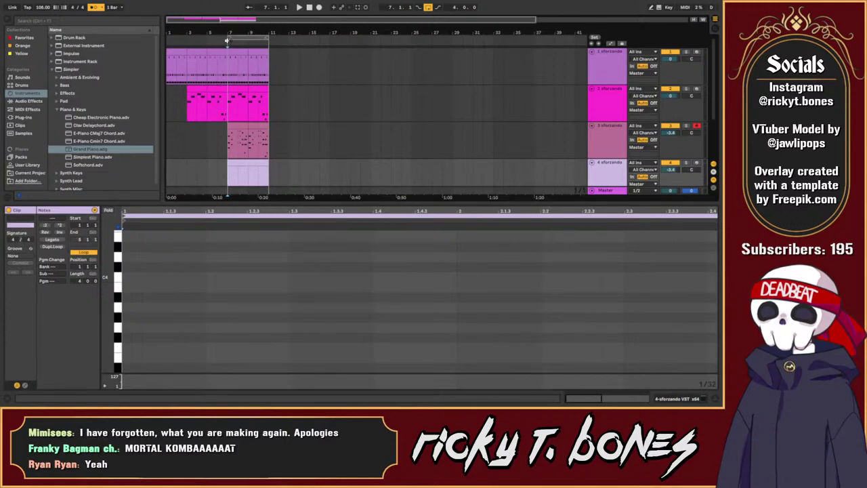
drag(229, 38, 168, 38)
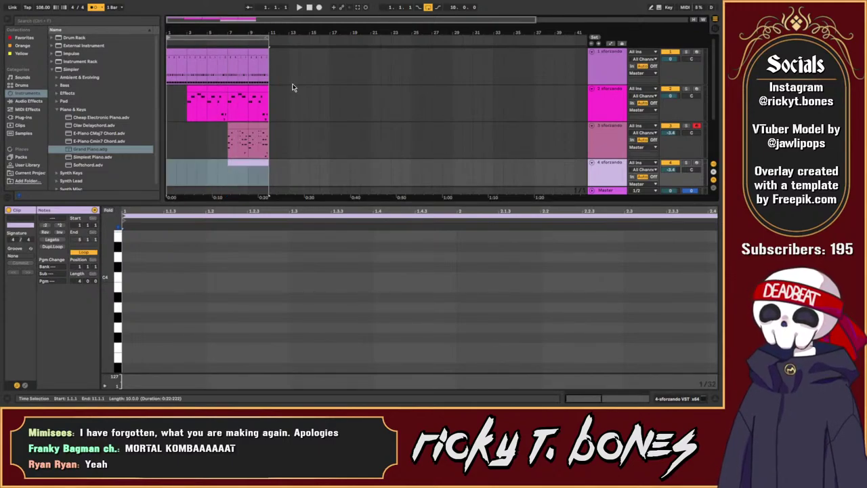
click(259, 139)
key(space)
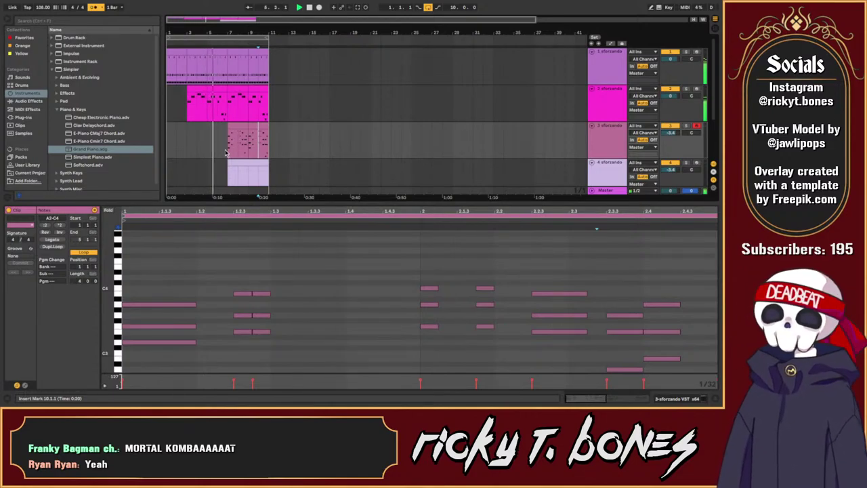
Step: Open the first track's drum clip at bar 1 and examine its lower drum notes during playback
click(180, 53)
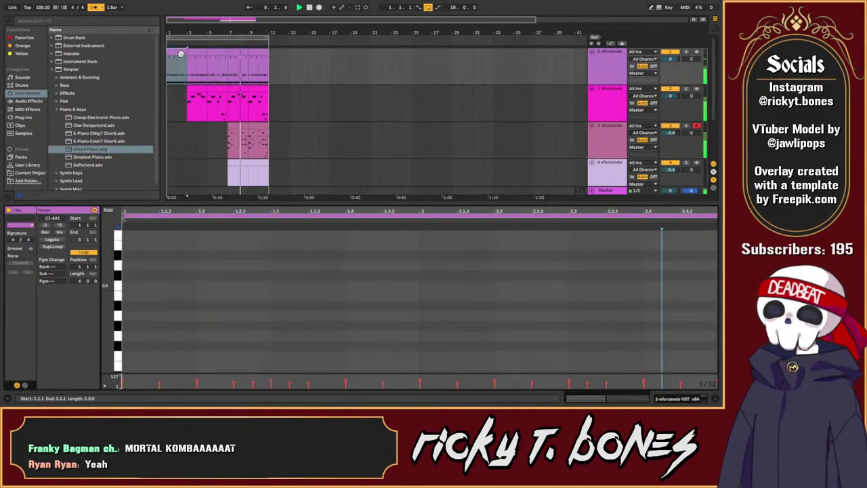
scroll(194, 116, down, 2)
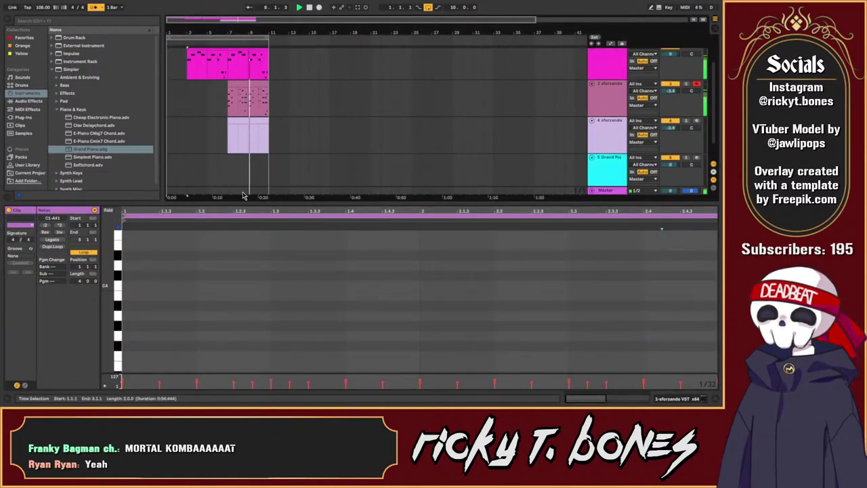
scroll(280, 266, down, 5)
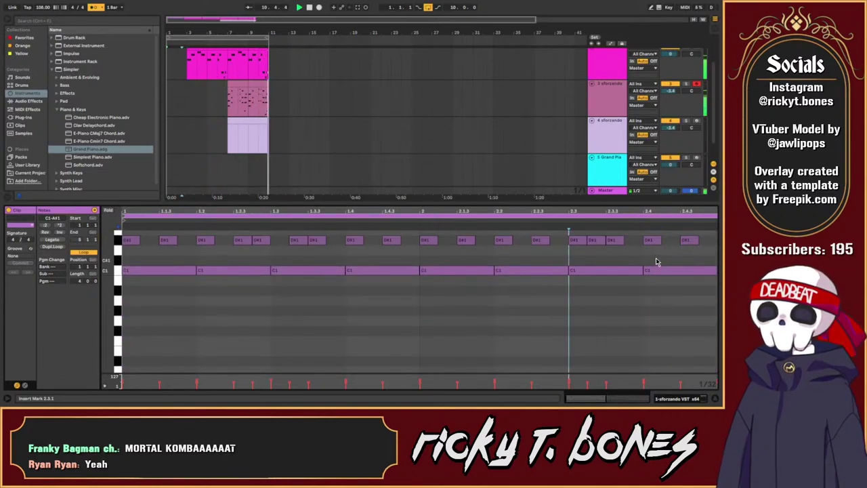
Step: Shorten the loop to start at bar 3, save the project, and extend the loop back to bar 1
click(247, 101)
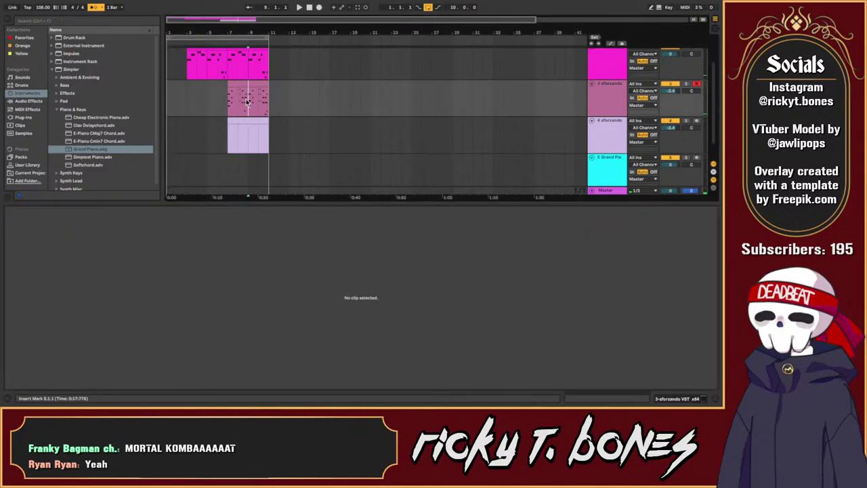
drag(168, 38, 188, 39)
click(228, 74)
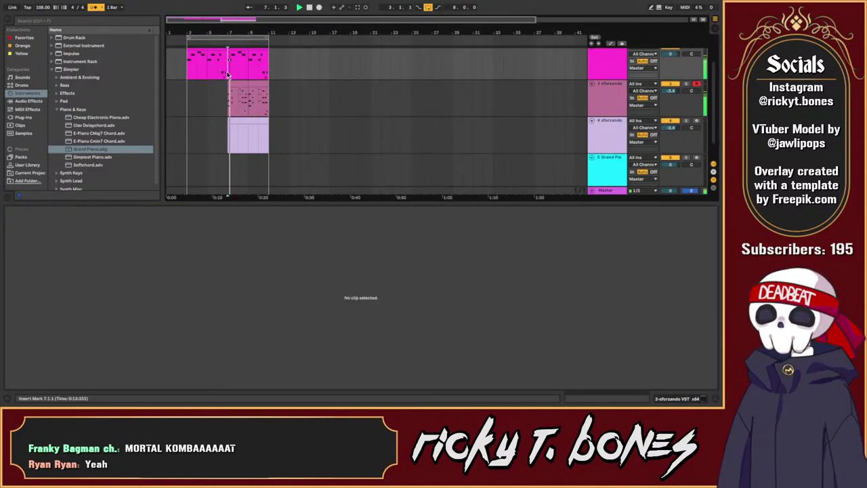
key(ctrl+s)
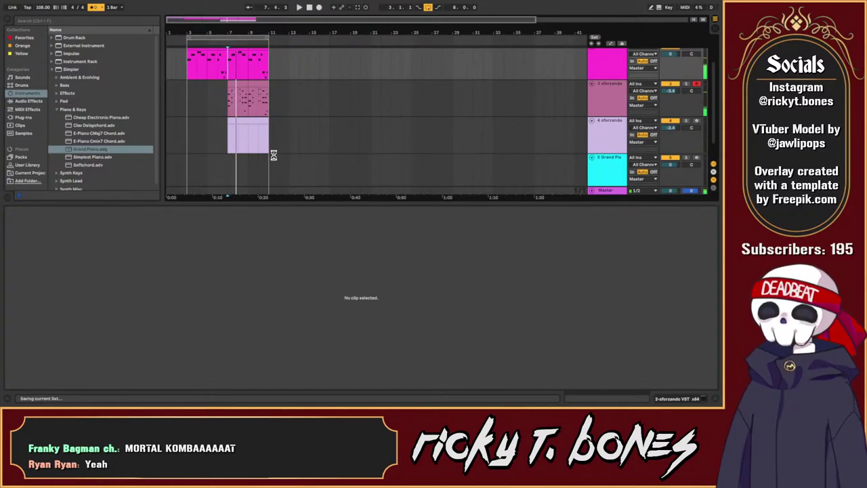
click(207, 63)
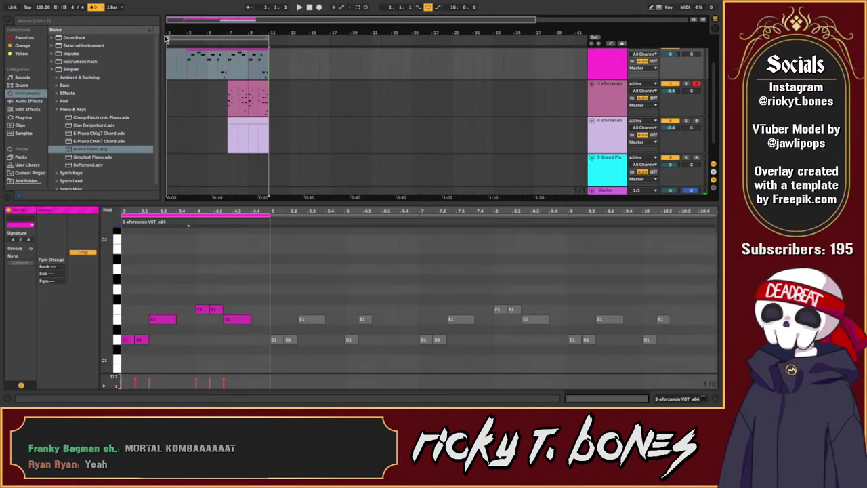
scroll(206, 147, up, 2)
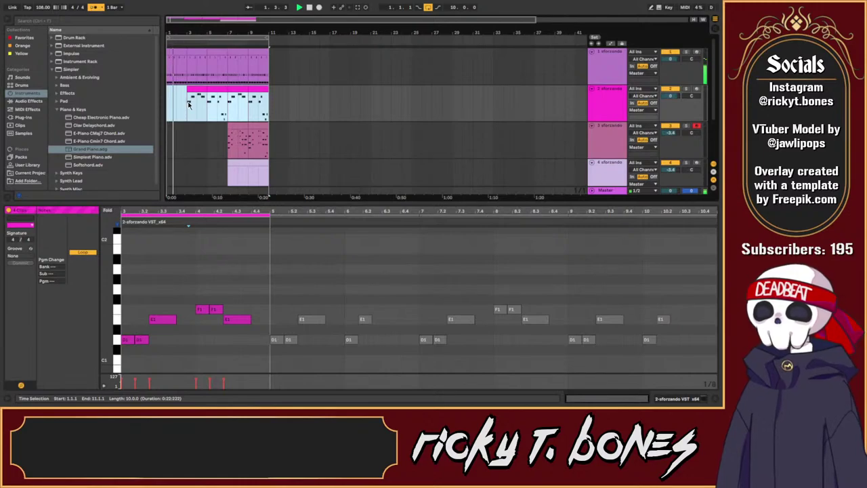
click(183, 50)
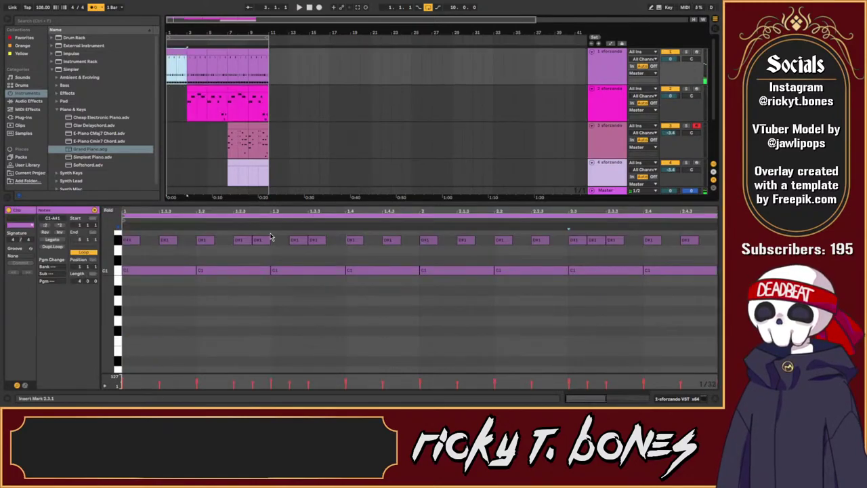
click(257, 271)
click(403, 272)
click(521, 272)
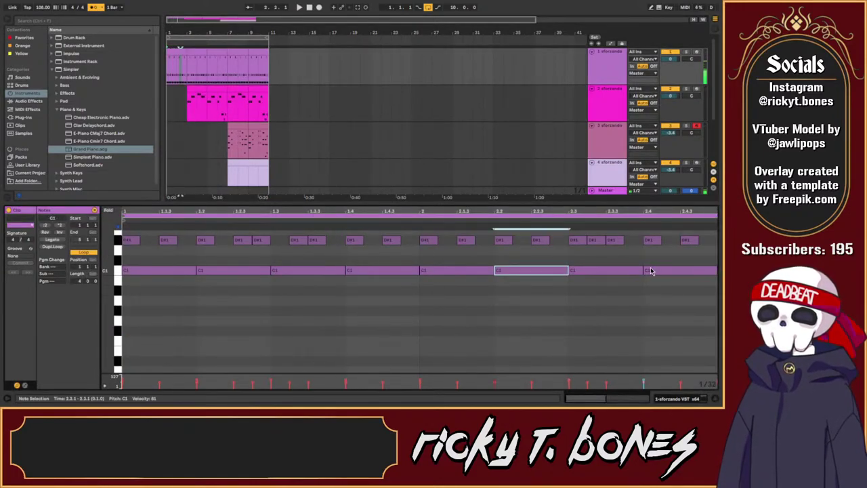
click(651, 271)
shift+click(552, 272)
shift+click(406, 272)
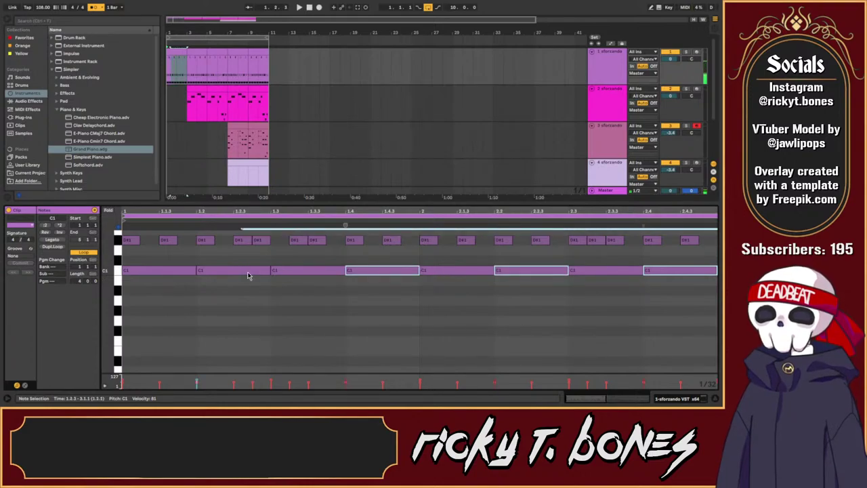
shift+click(247, 273)
Step: Delete the C1 notes on beats 2 and 4 of both bars in the first track's drum clip at bar 7
click(237, 68)
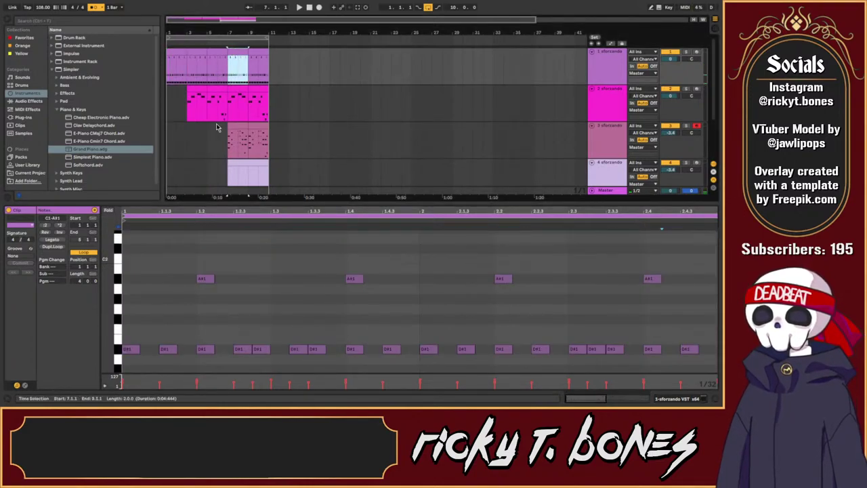
scroll(263, 116, down, 2)
scroll(314, 273, down, 4)
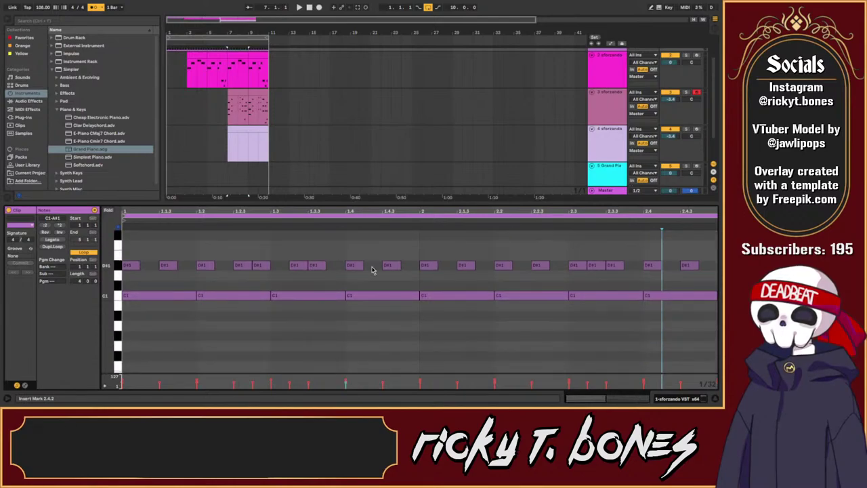
click(654, 296)
shift+click(555, 296)
shift+click(406, 298)
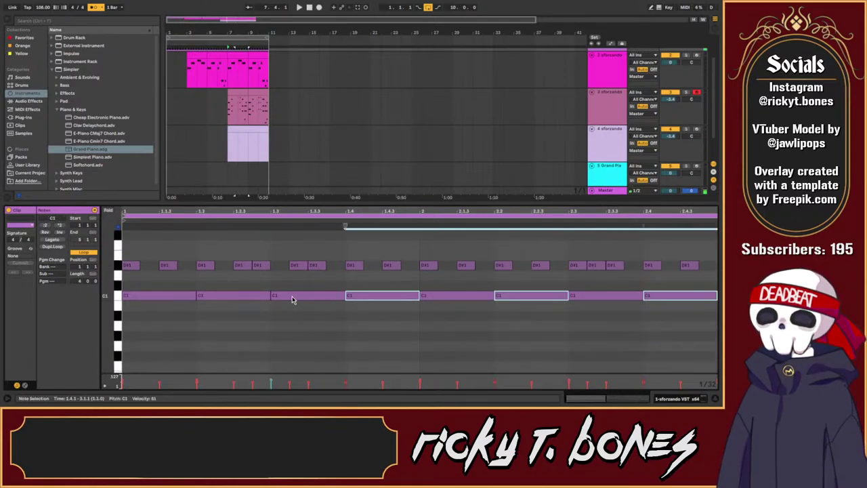
shift+click(295, 299)
click(236, 313)
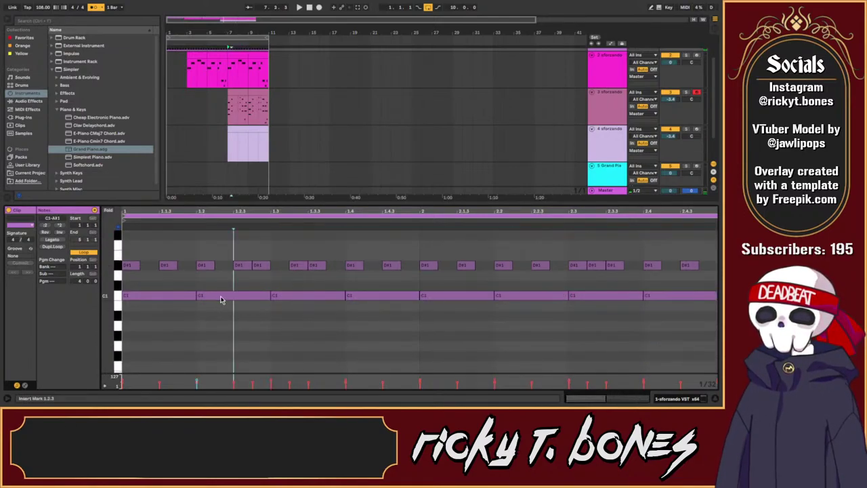
click(224, 299)
shift+click(371, 300)
shift+click(521, 299)
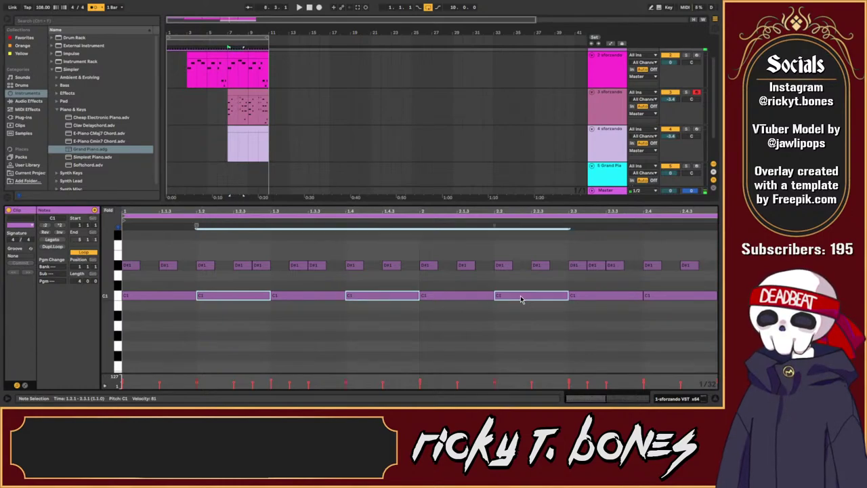
shift+click(663, 300)
key(Delete)
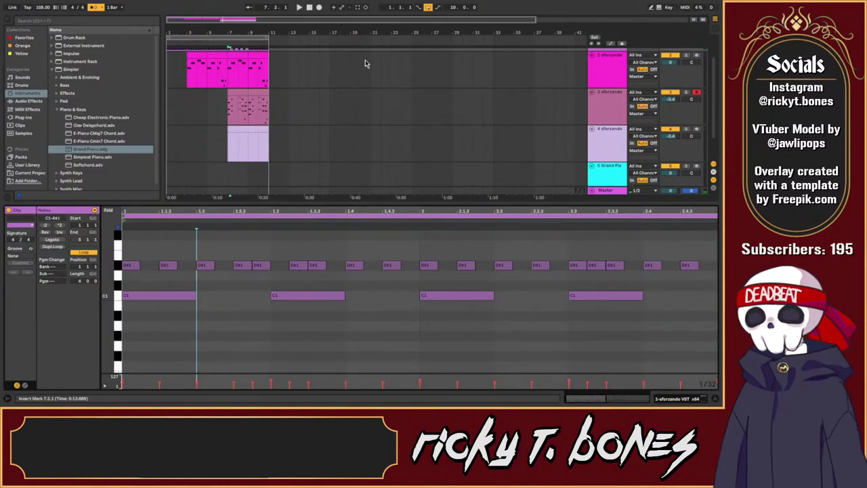
Step: Delete the C1 notes on beats 2 and 4 of both bars in the drum clip at bar 9, and play from bar 7
scroll(239, 90, up, 2)
click(252, 51)
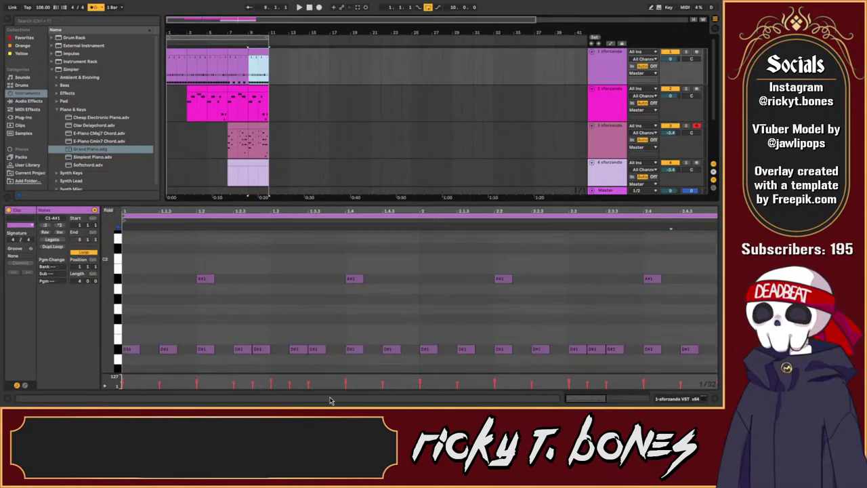
scroll(271, 319, down, 3)
click(239, 296)
shift+click(347, 295)
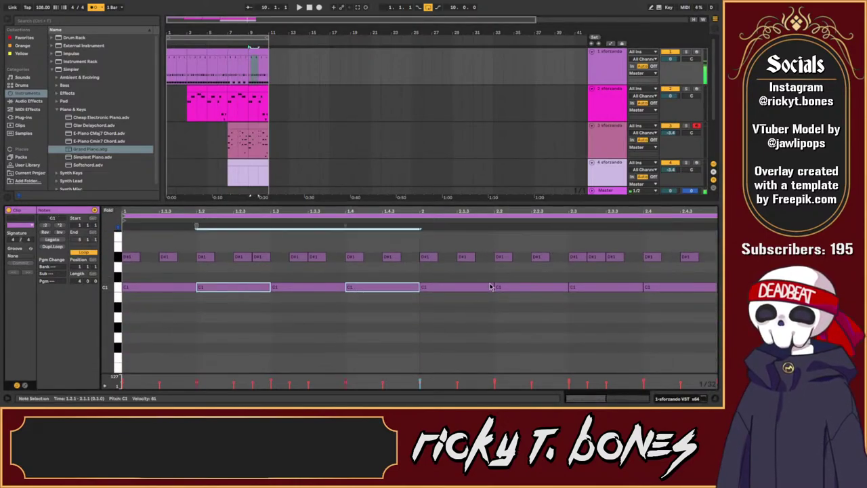
shift+click(503, 290)
shift+click(661, 293)
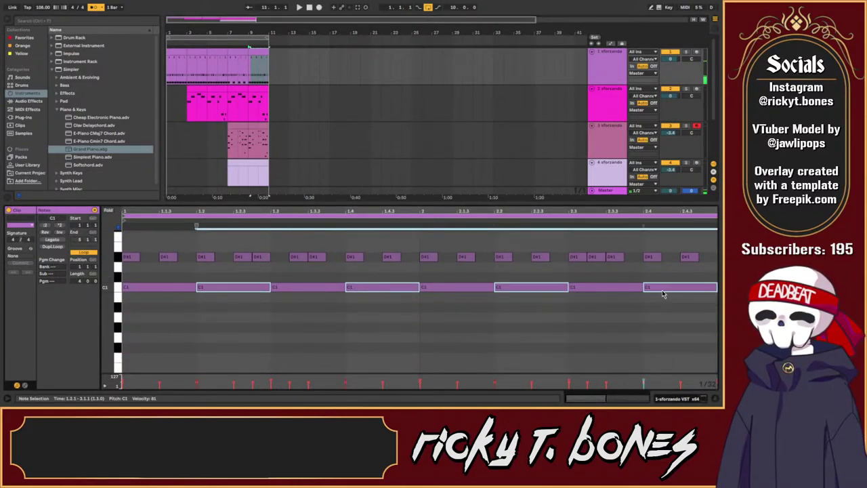
key(Delete)
click(230, 76)
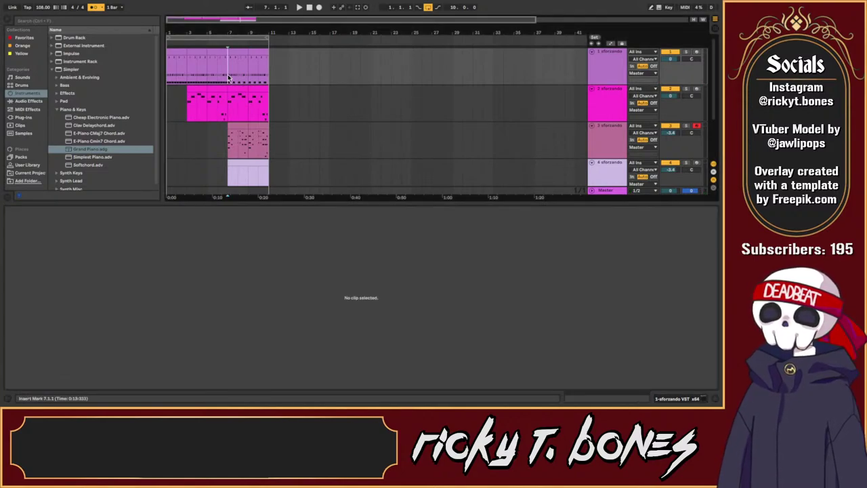
key(space)
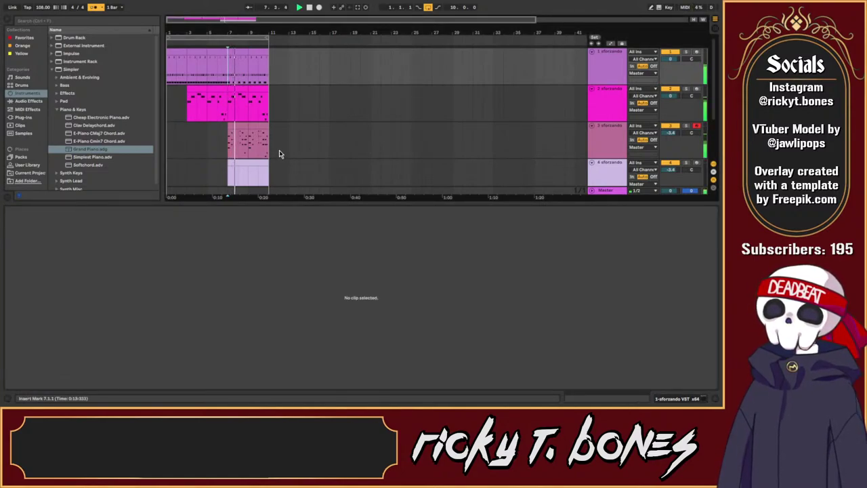